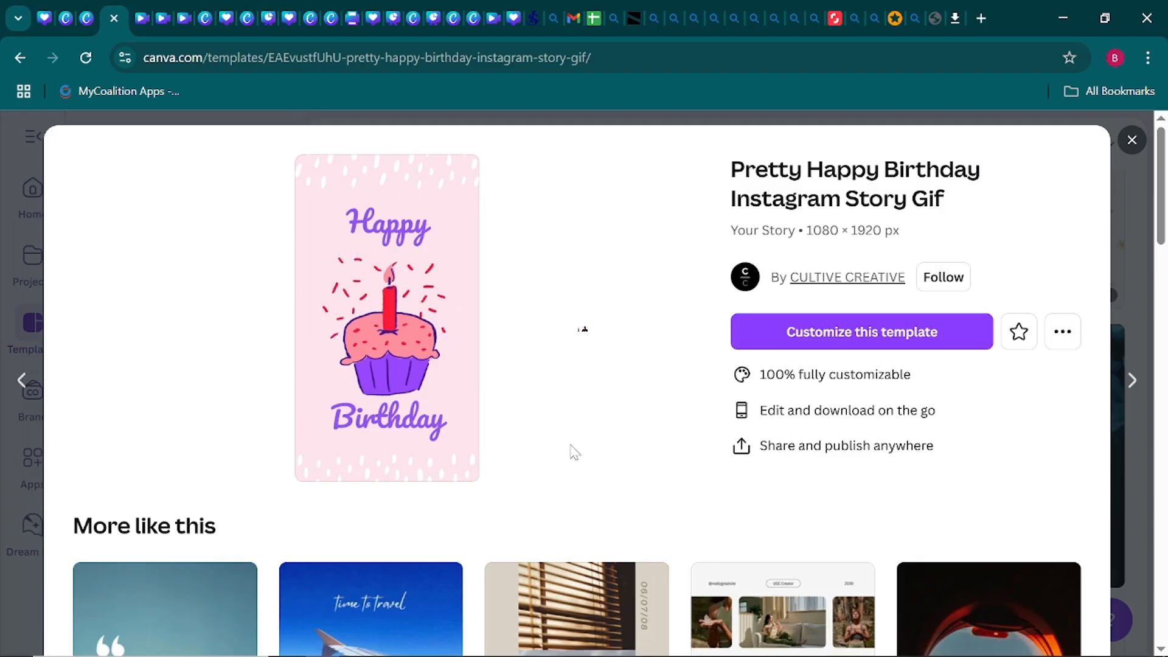
# Close the birthday template preview and return to the home page with its side menu expanded
pyautogui.click(1132, 141)
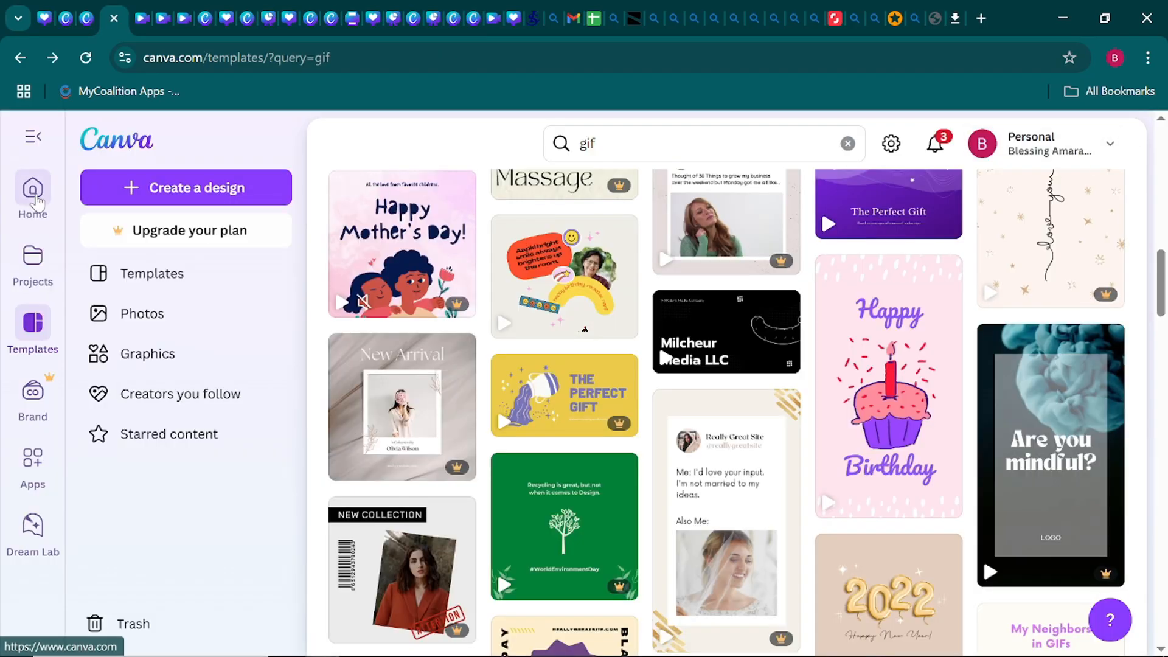
pyautogui.click(37, 201)
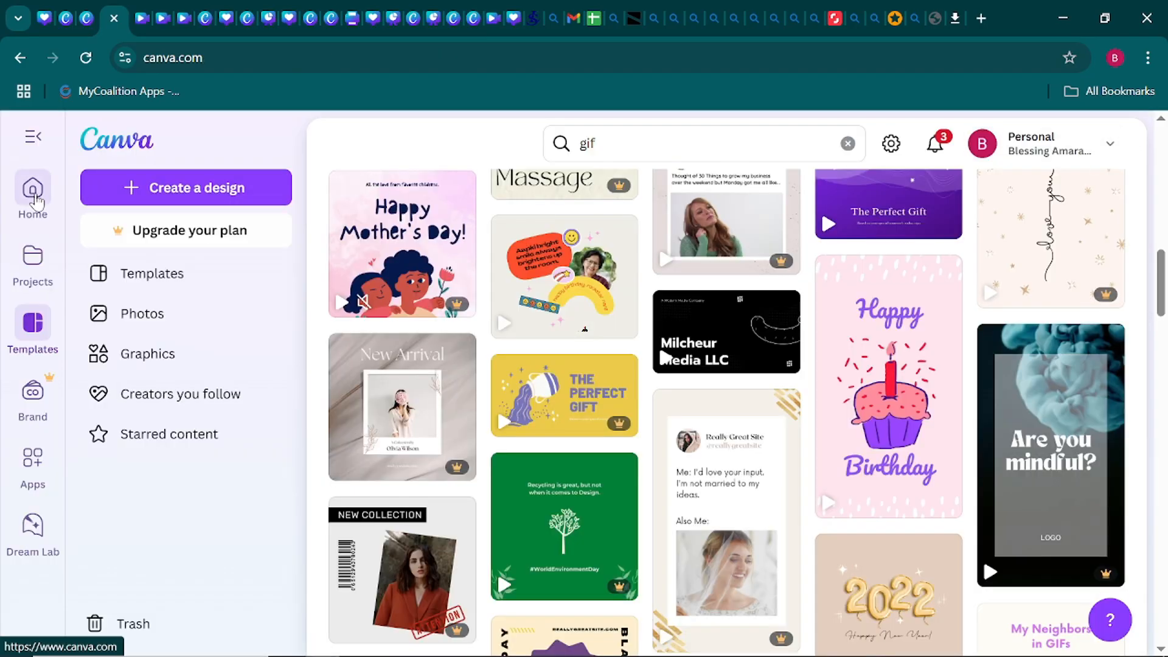
pyautogui.click(36, 145)
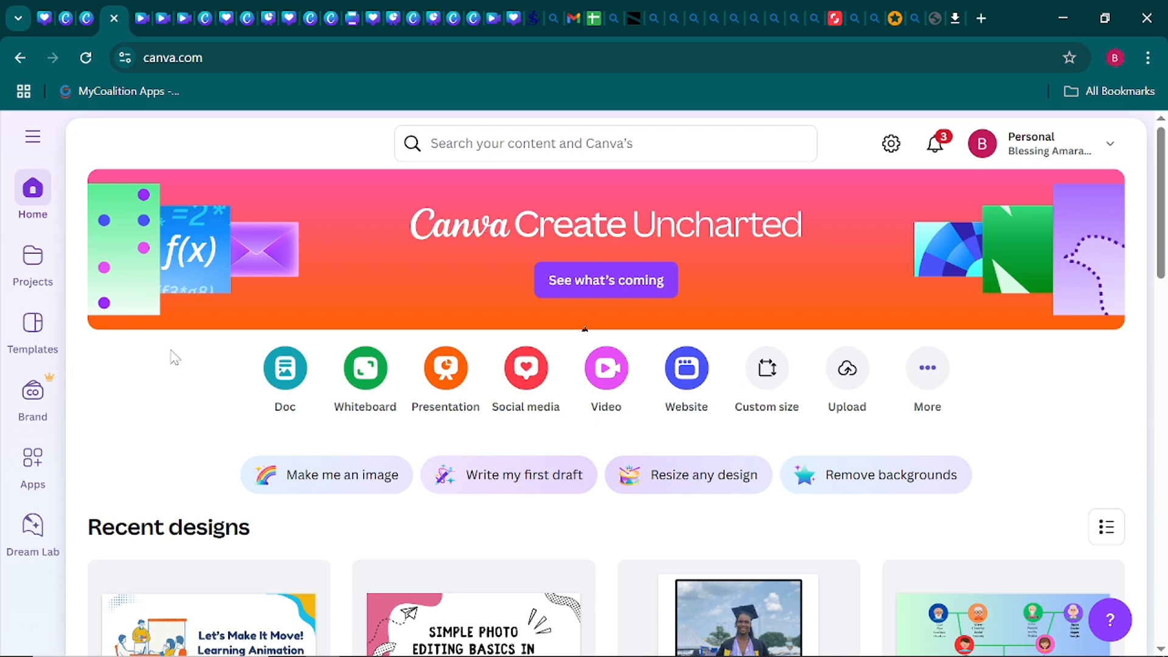
pyautogui.click(33, 139)
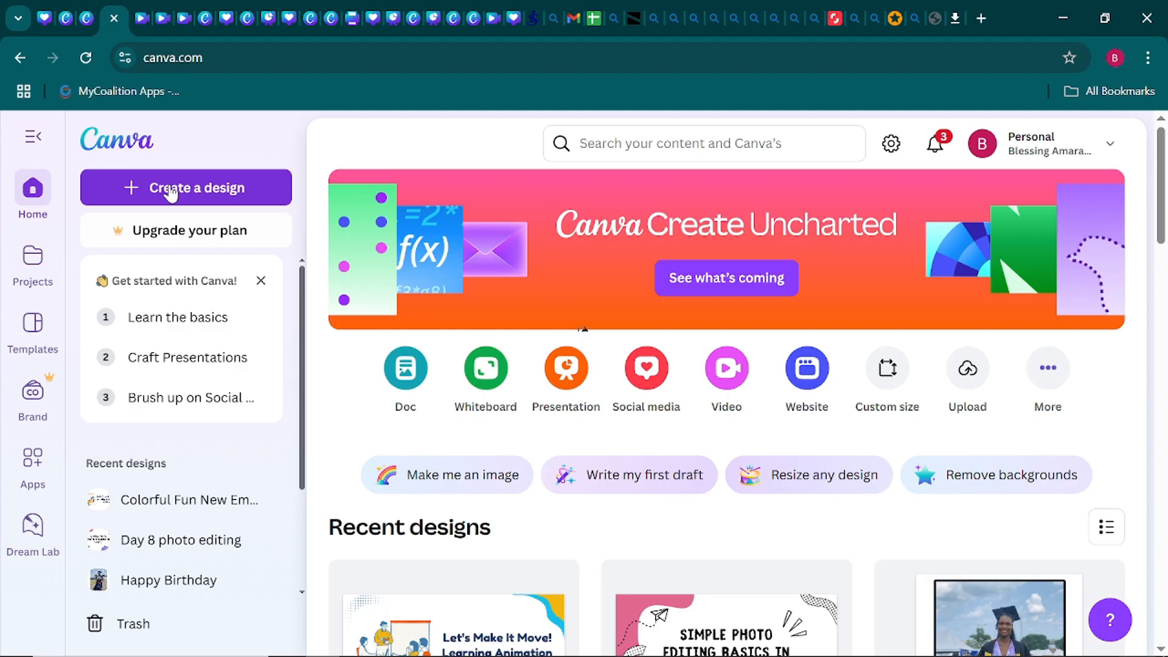
# Create a blank Instagram Post (Square) design, finding the format with the search "instagram post"
pyautogui.click(170, 194)
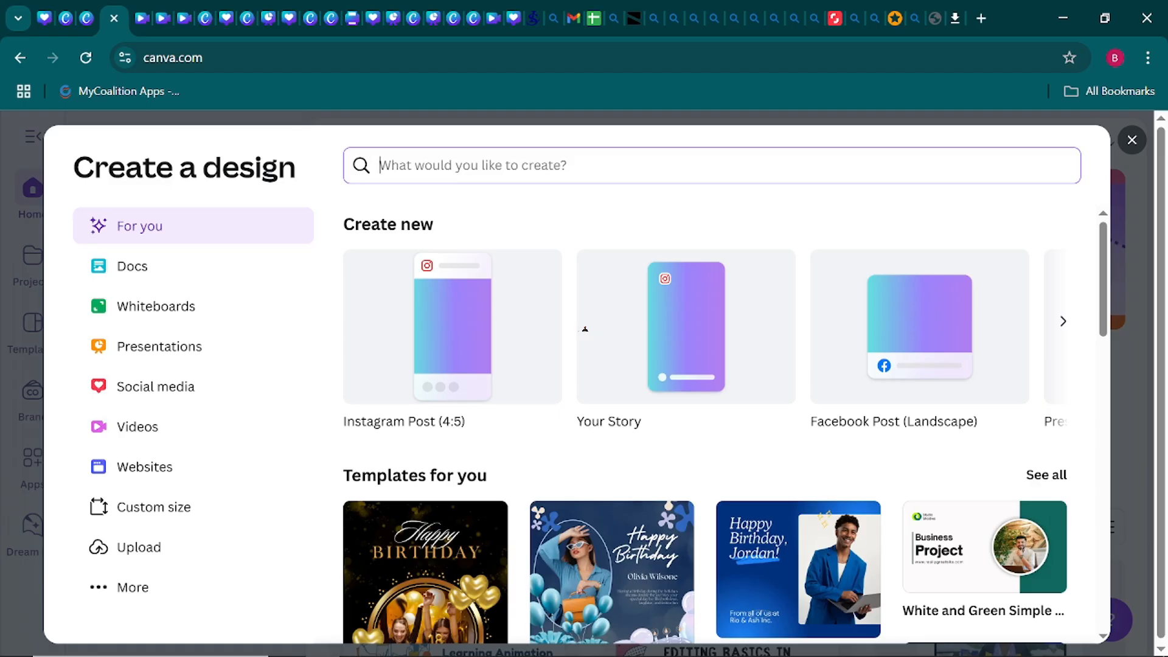
pyautogui.write('inta')
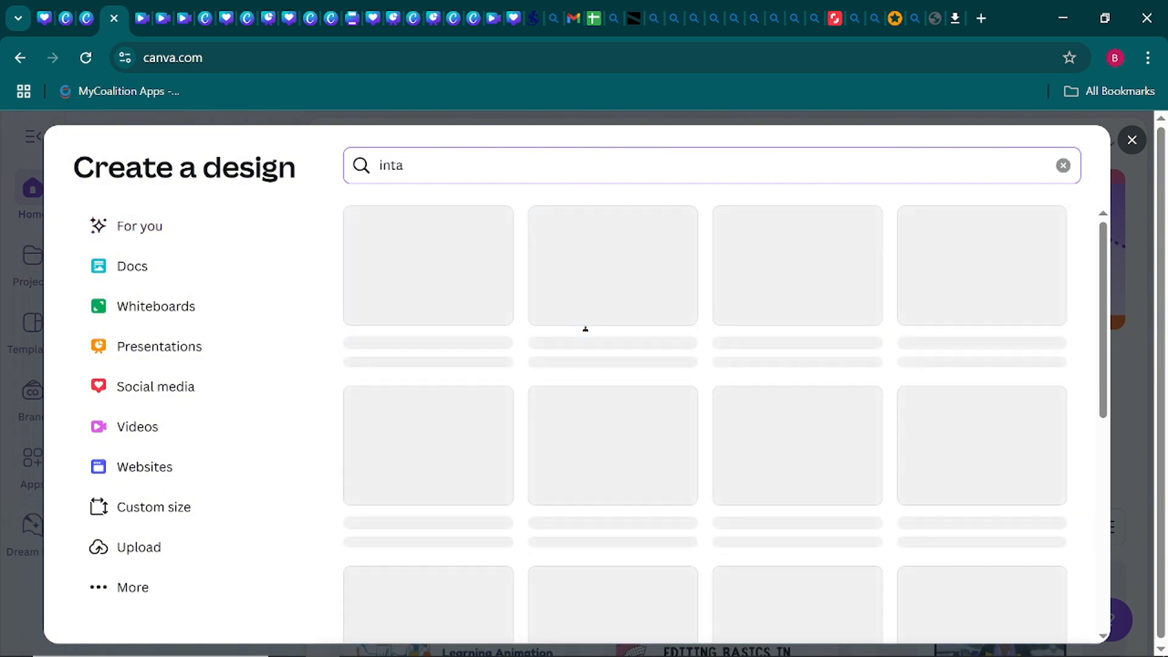
pyautogui.press('BackSpace')
pyautogui.press('BackSpace')
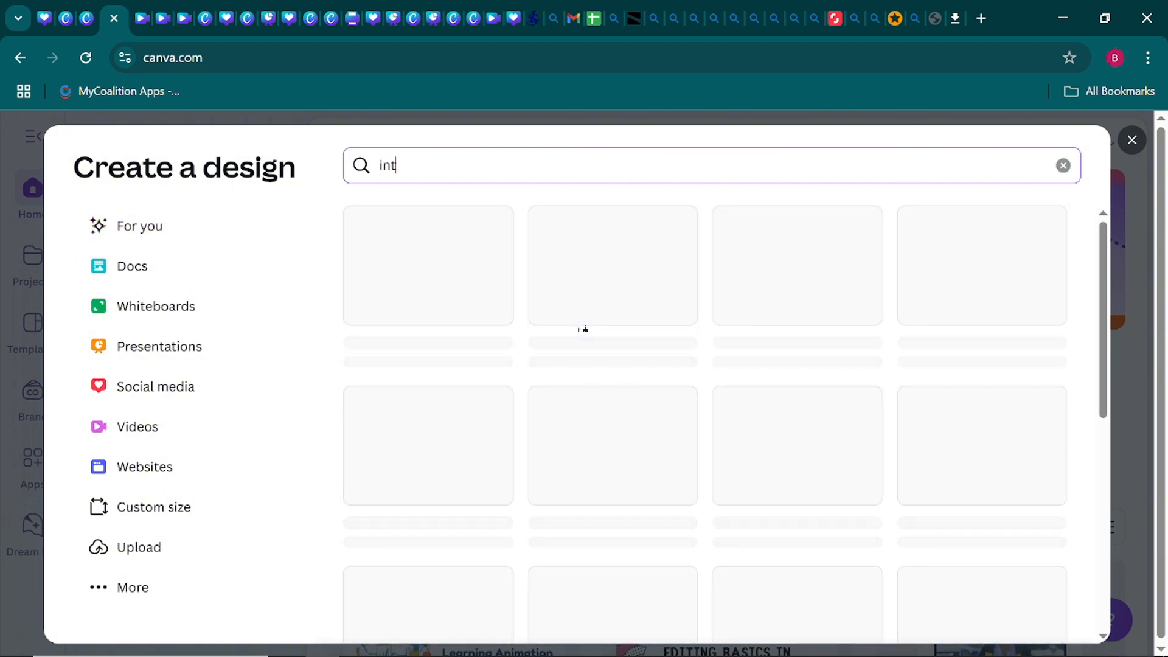
pyautogui.write('sta')
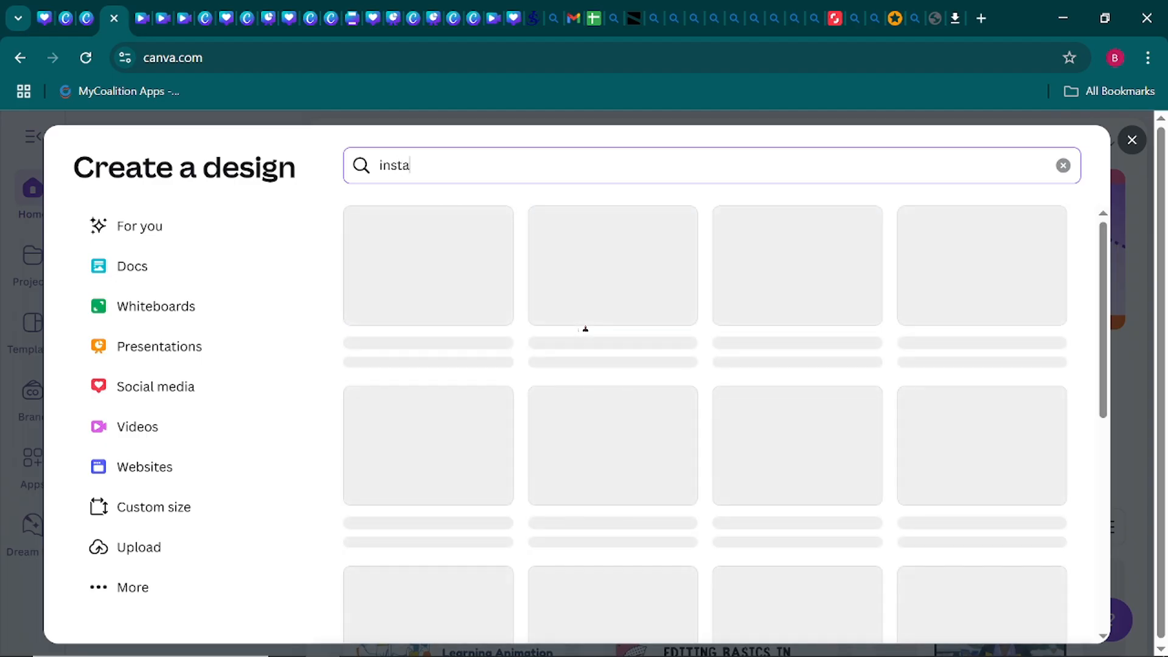
pyautogui.write('gram post')
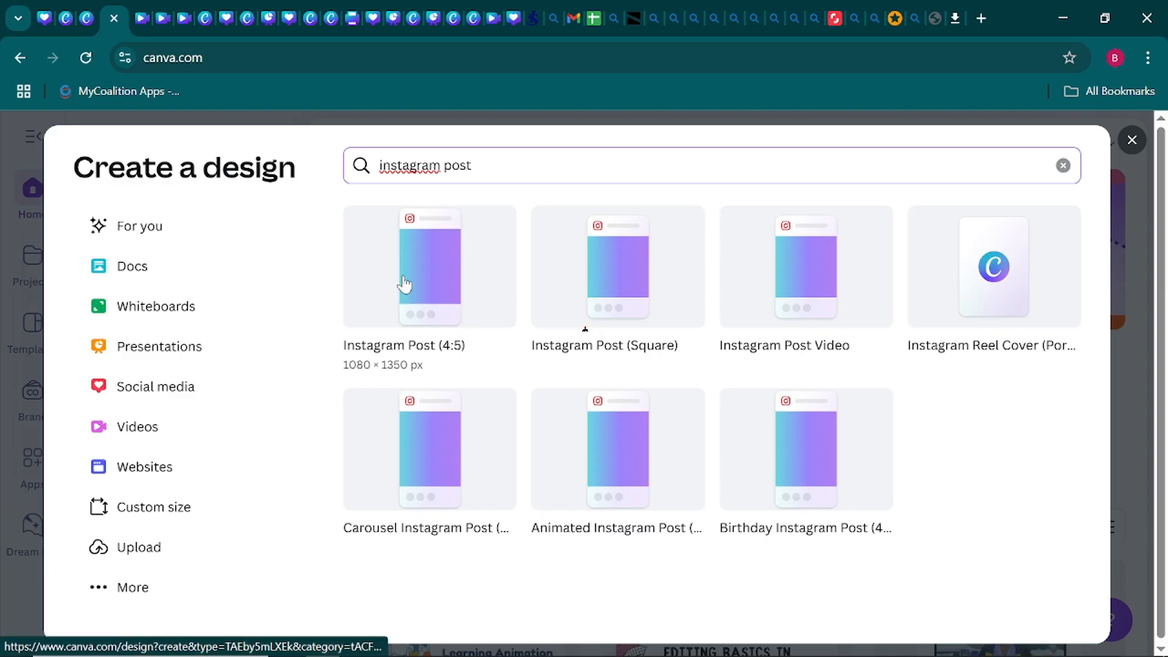
pyautogui.click(594, 274)
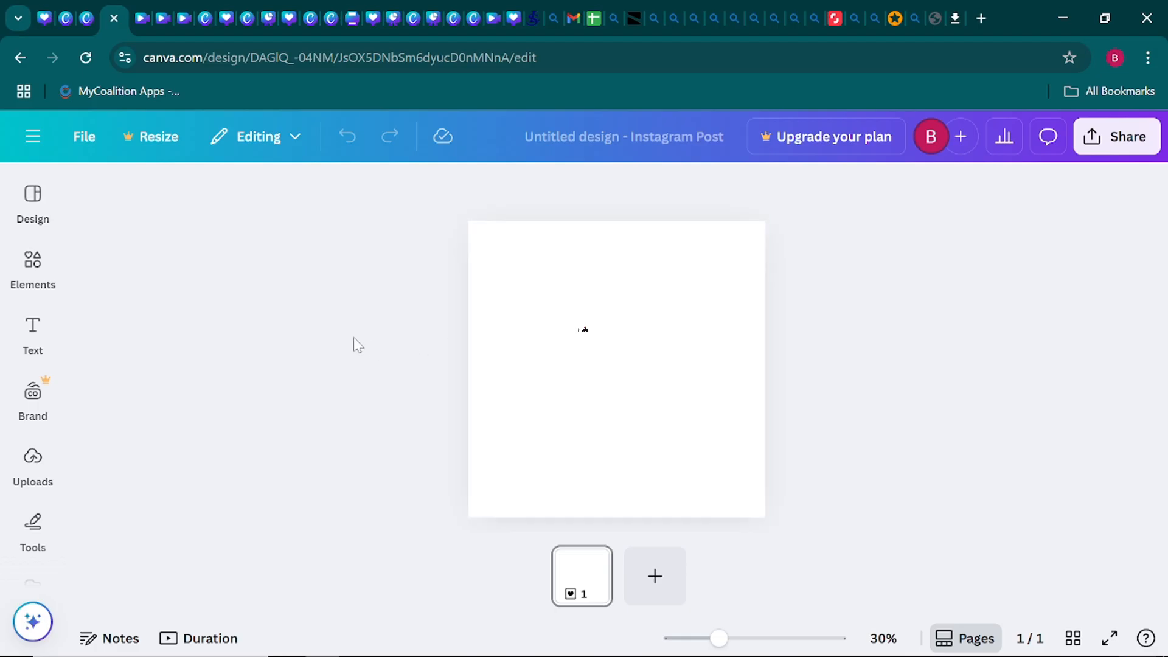
# Search the elements library for "square grid"
pyautogui.click(44, 280)
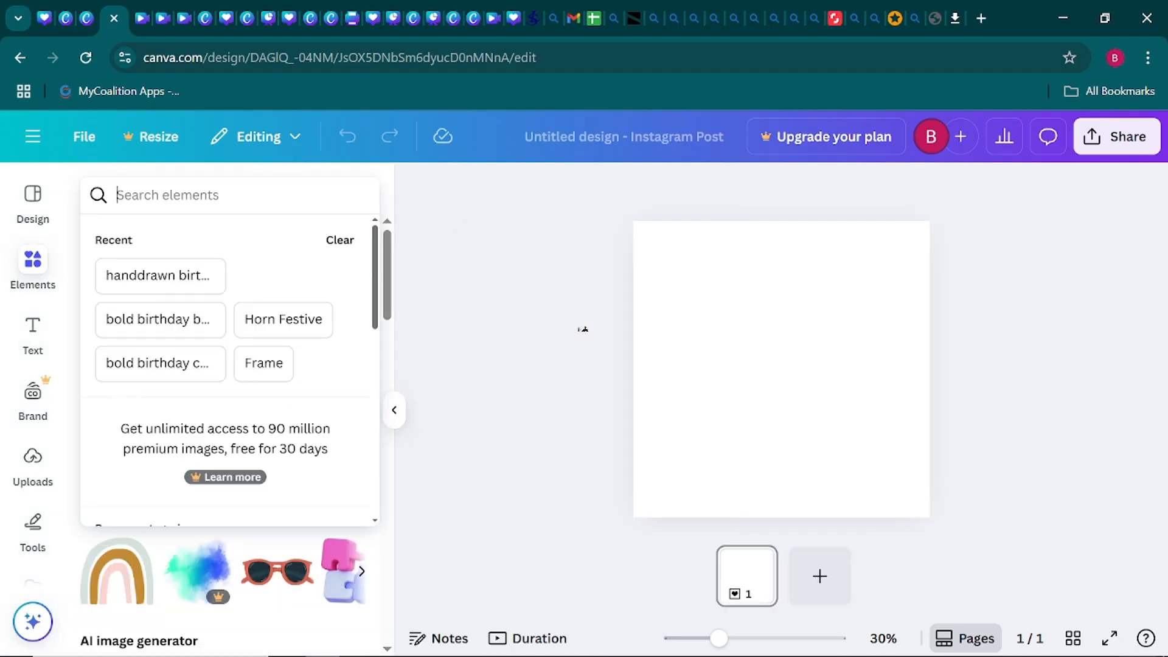
pyautogui.write('s')
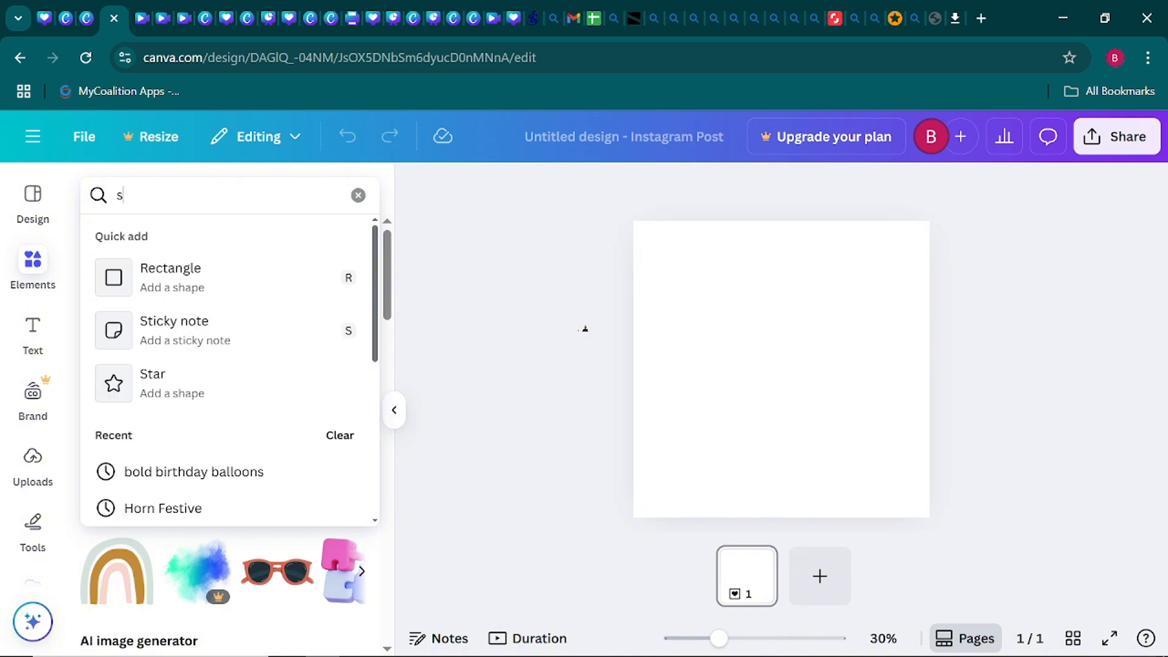
pyautogui.write('quare')
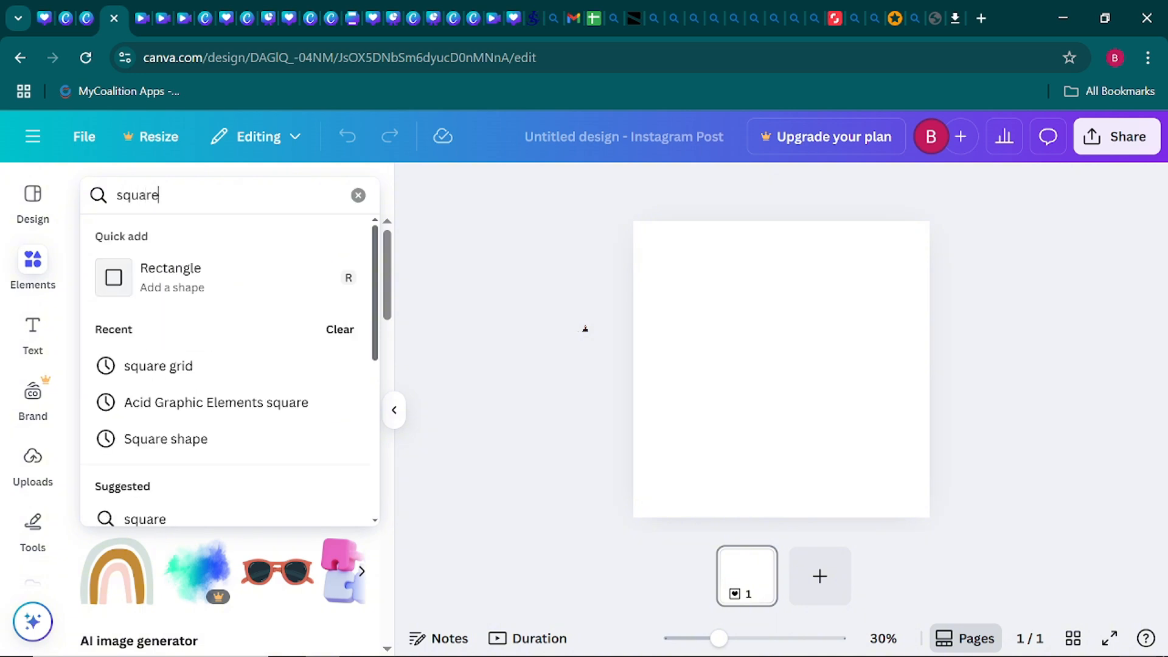
pyautogui.write(' grid')
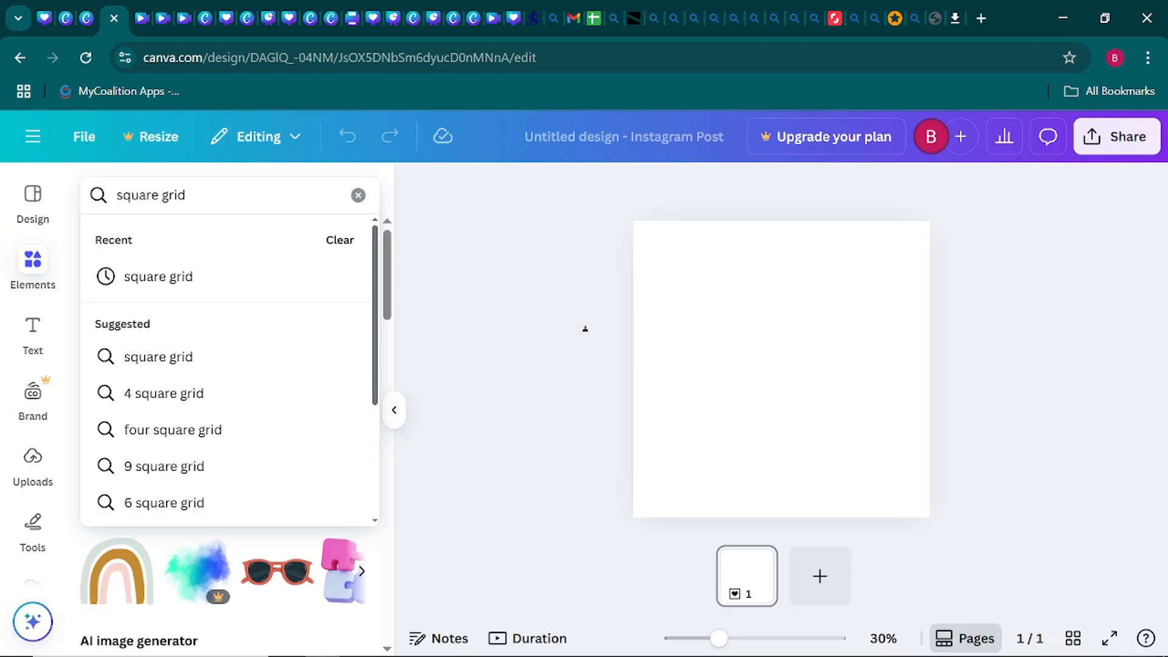
pyautogui.press('Return')
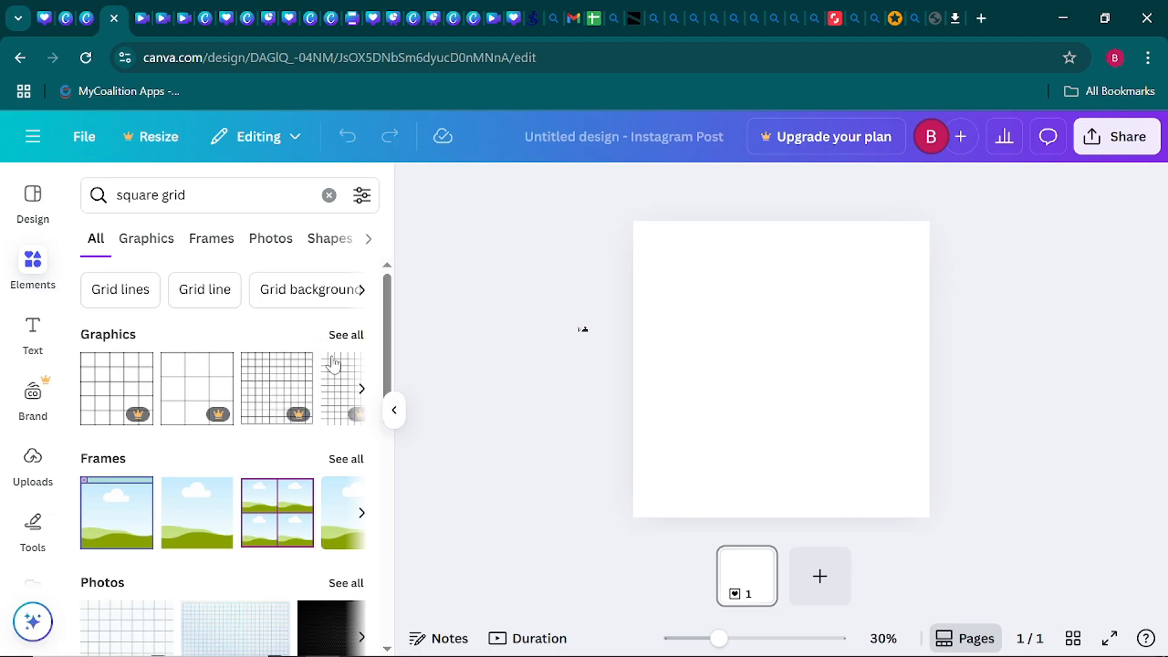
# Browse all the square grid graphics and add the free pale grey grid with thin lines to the page
pyautogui.click(347, 336)
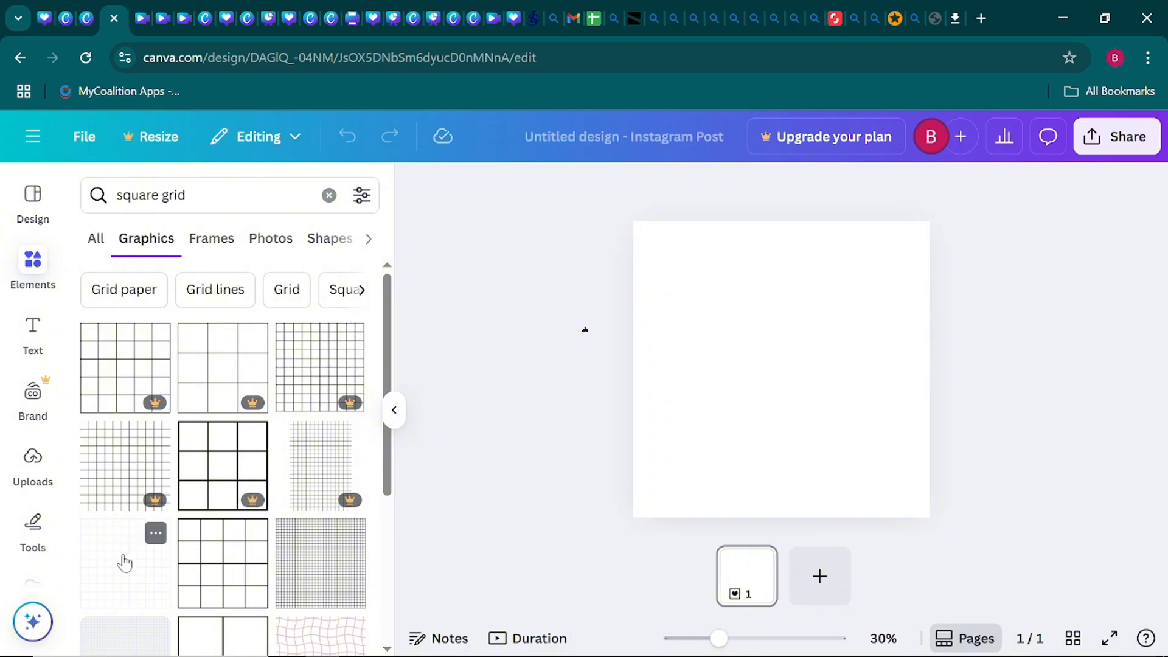
pyautogui.scroll(-3, 237, 450)
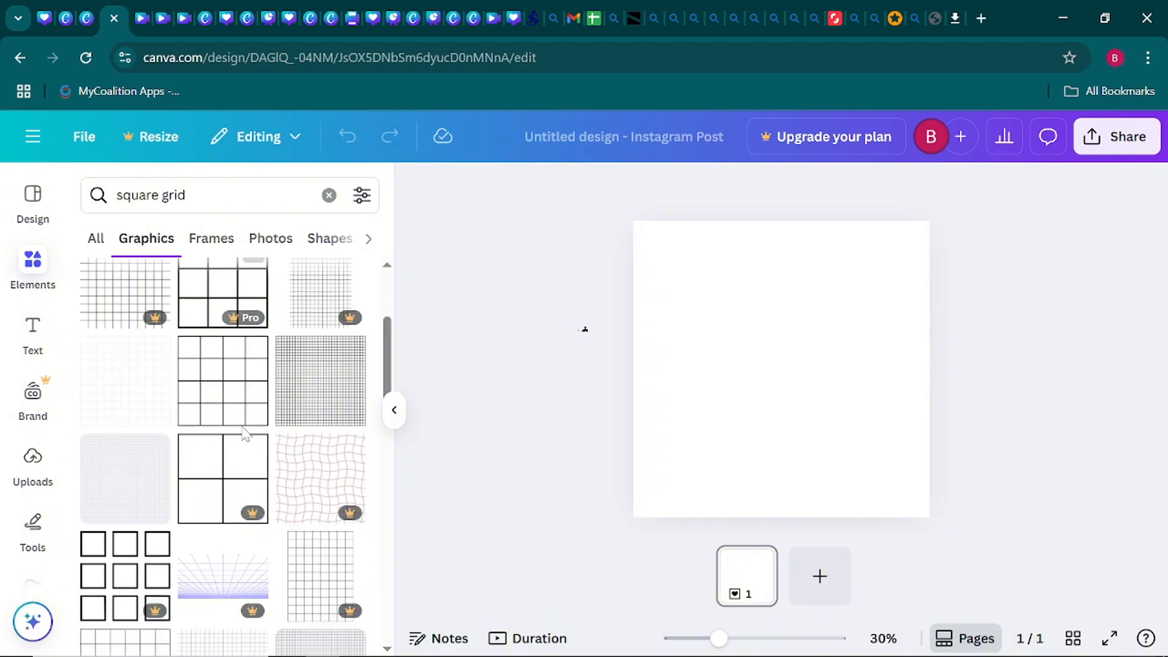
pyautogui.scroll(-6, 245, 433)
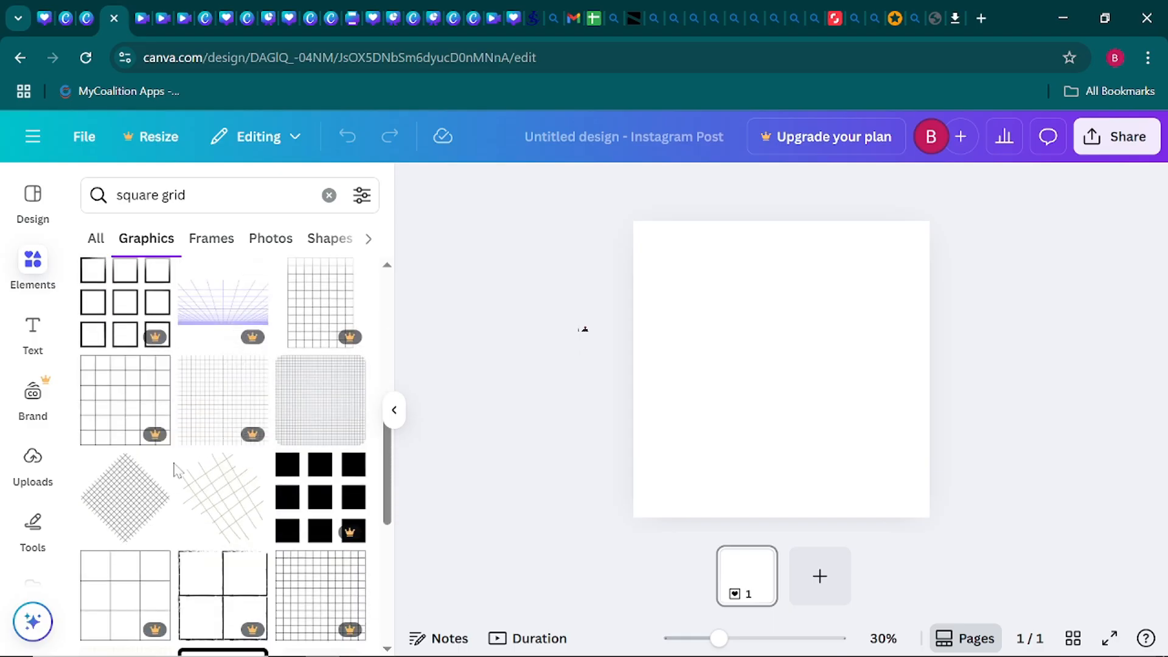
pyautogui.scroll(-2, 175, 470)
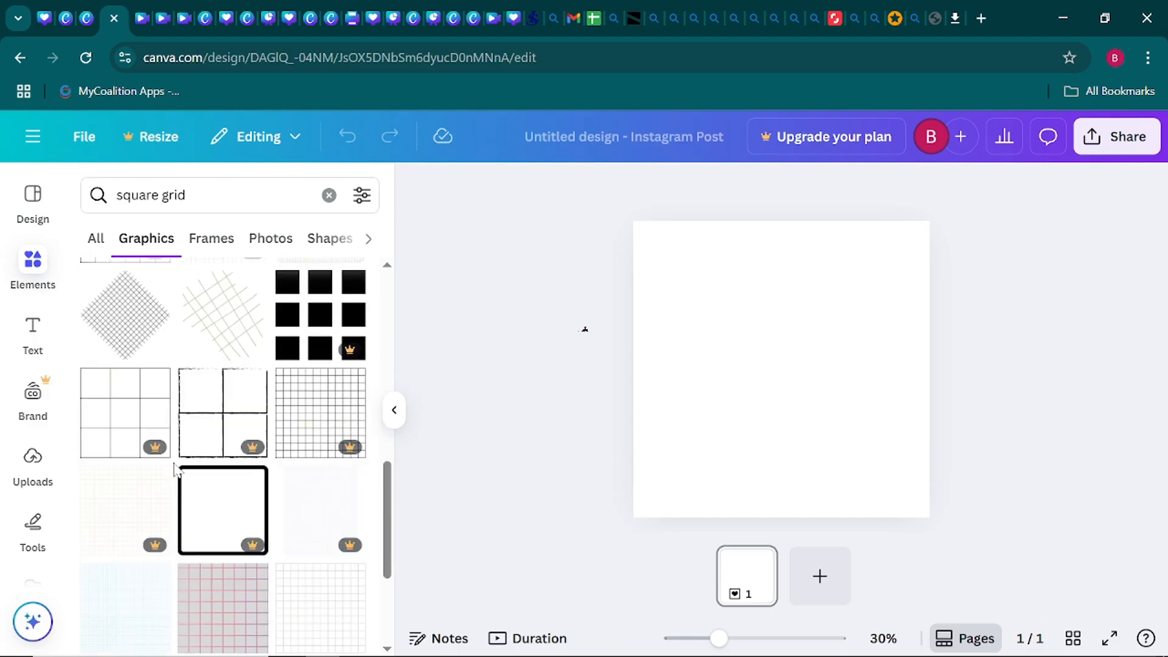
pyautogui.scroll(-2, 176, 469)
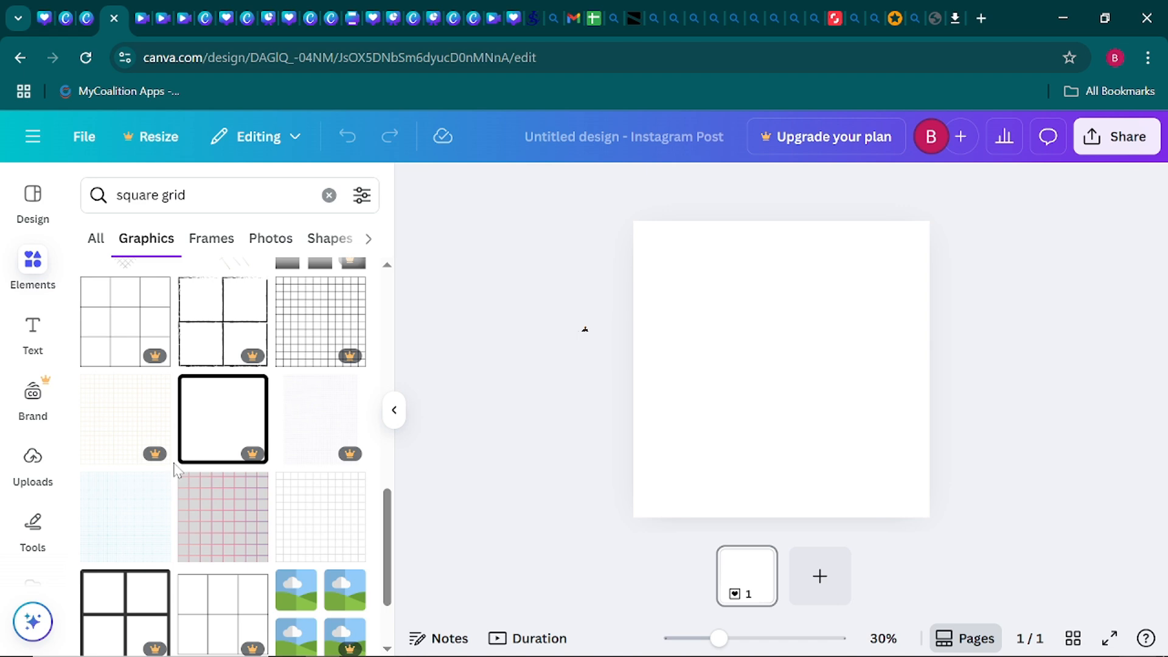
pyautogui.scroll(5, 175, 470)
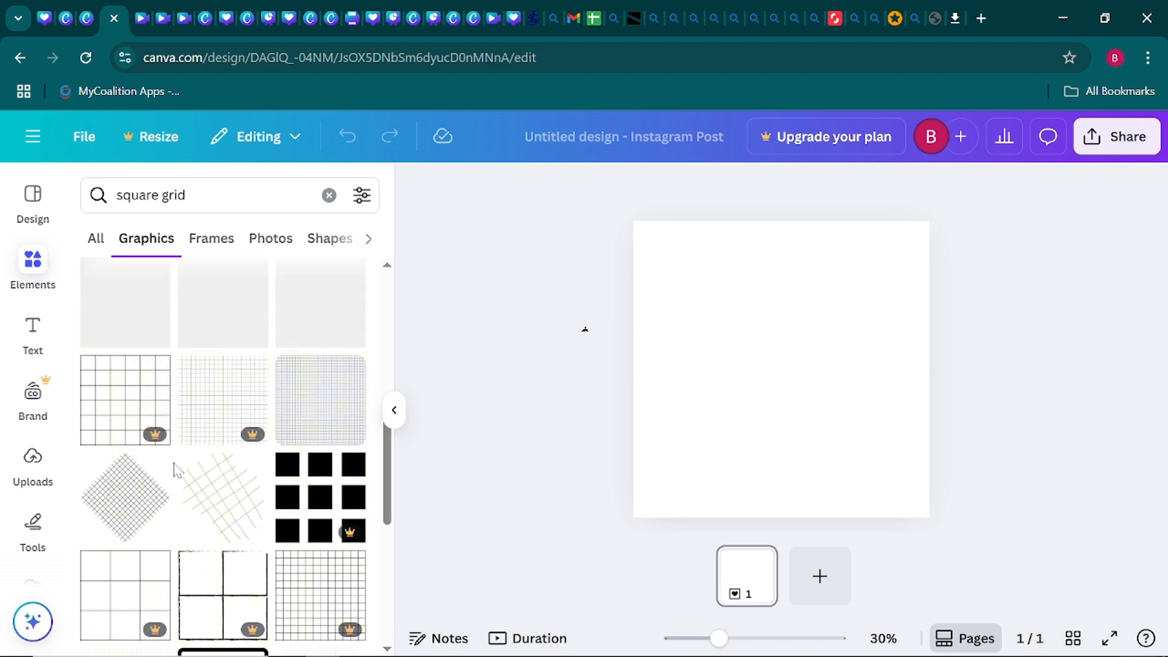
pyautogui.scroll(7, 175, 469)
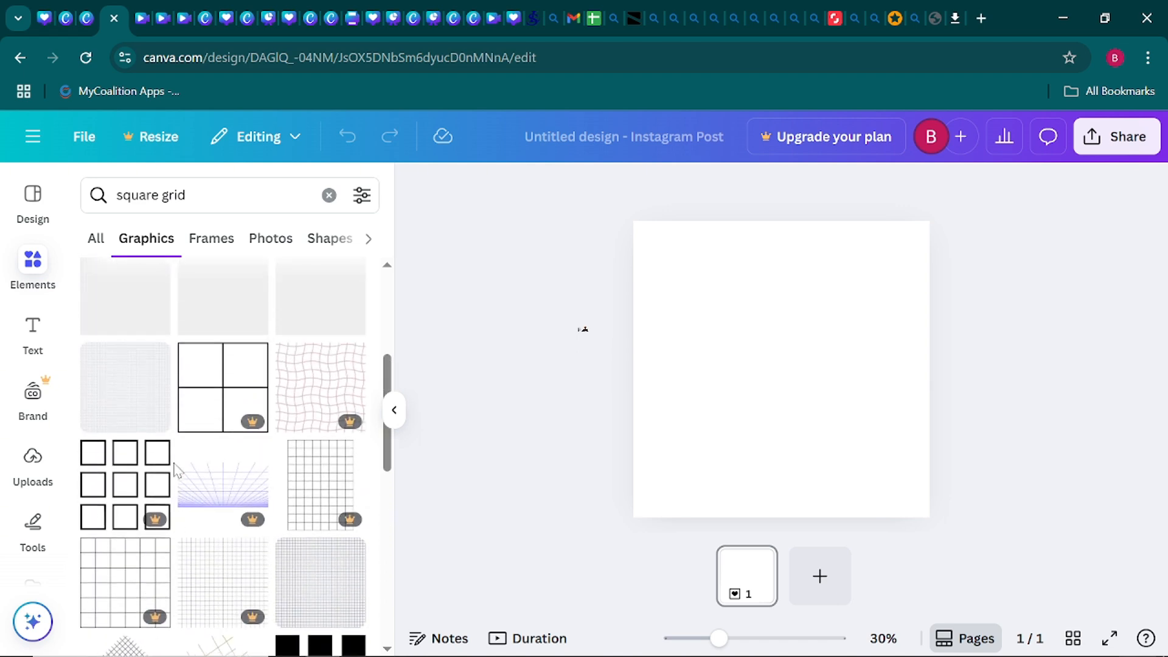
pyautogui.scroll(2, 175, 469)
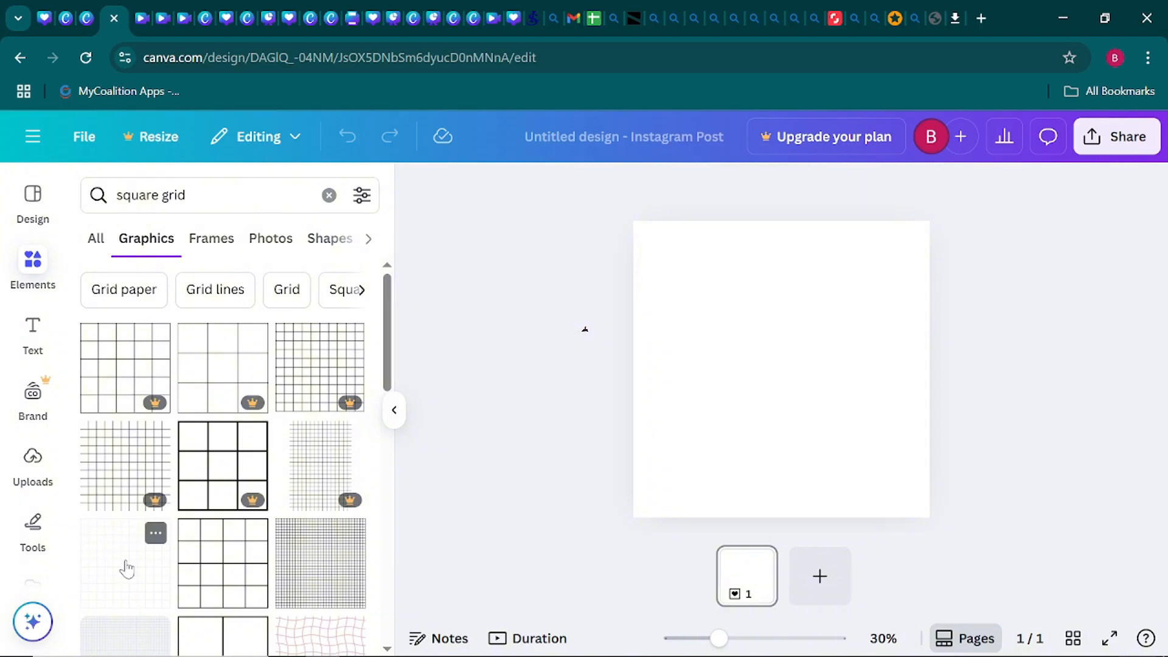
pyautogui.click(126, 570)
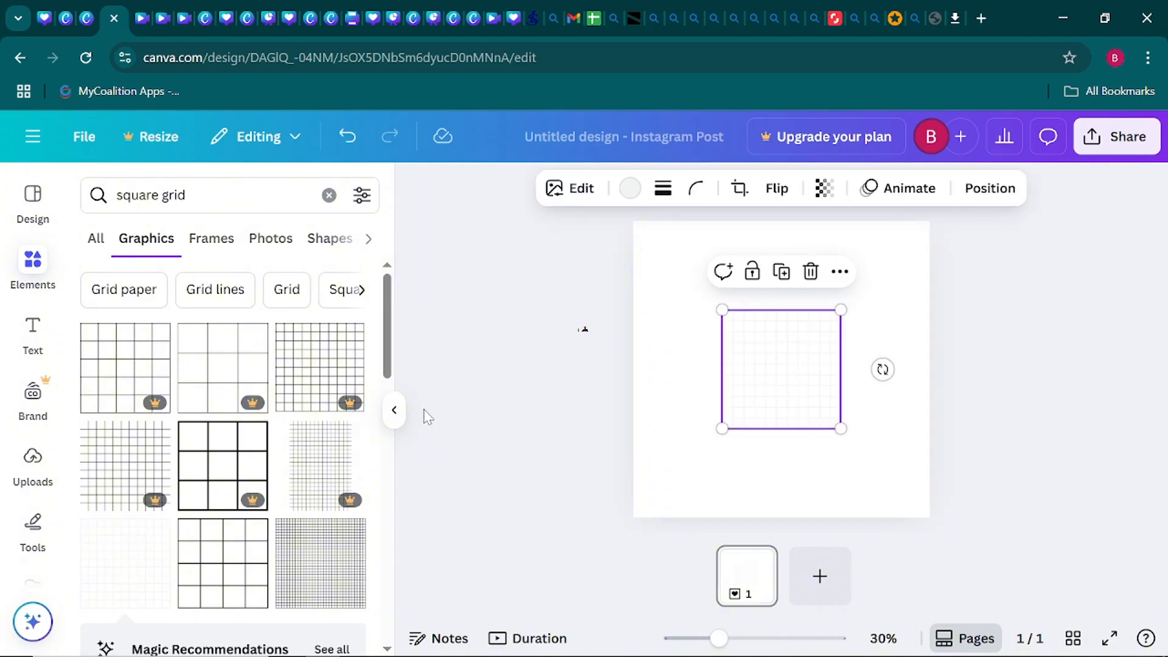
# Enlarge the grid graphic to cover most of the page, centred with an even white margin around it
pyautogui.click(395, 411)
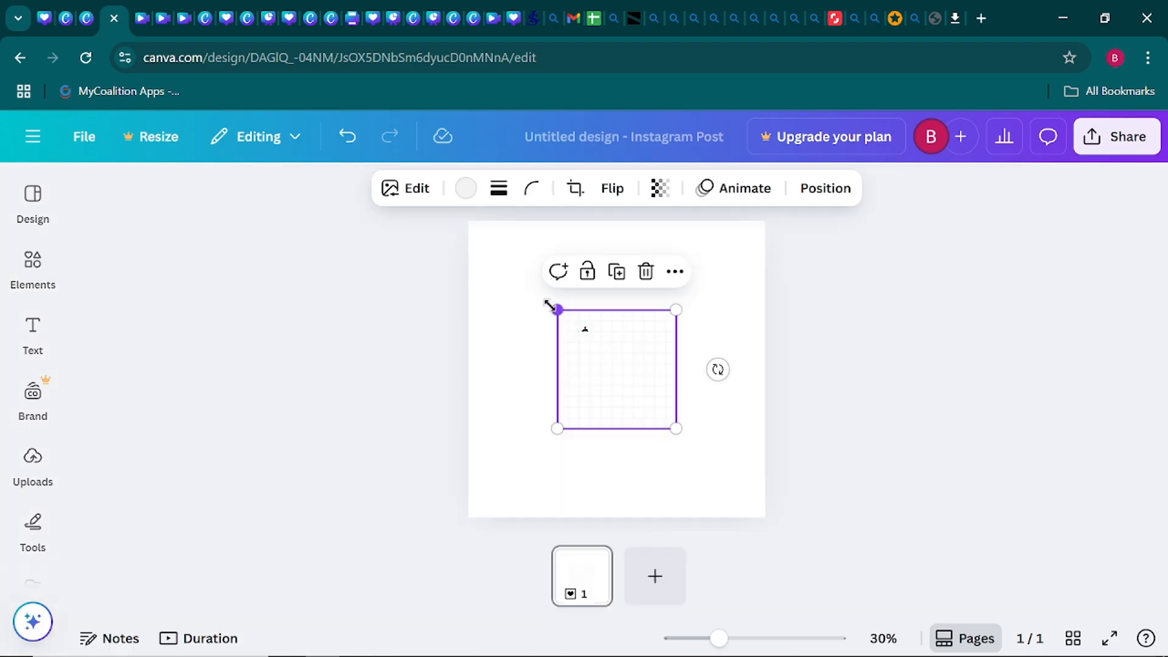
pyautogui.moveTo(549, 304); pyautogui.dragTo(609, 363)
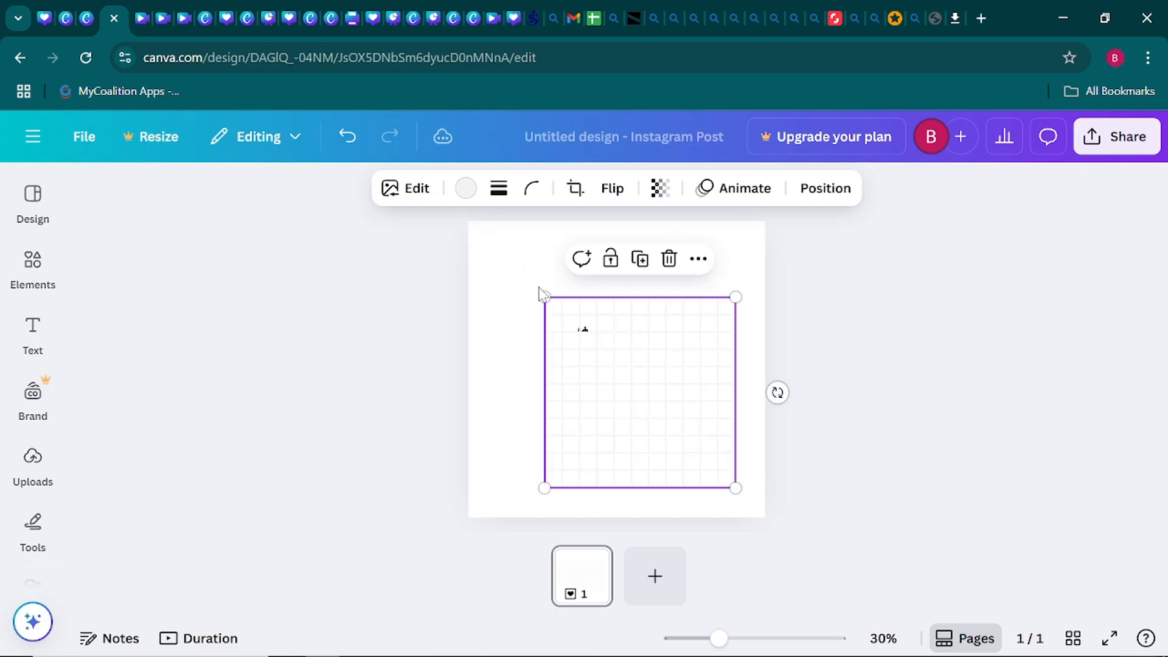
pyautogui.moveTo(543, 296); pyautogui.dragTo(498, 247)
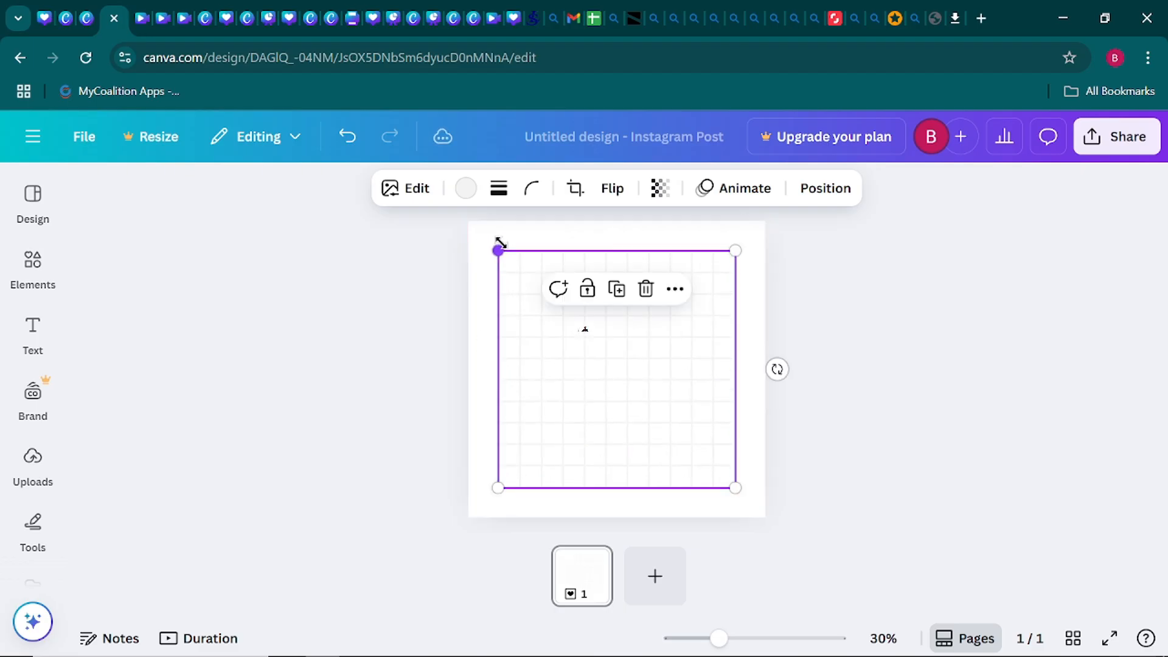
pyautogui.moveTo(616, 363)
pyautogui.mouseDown()
pyautogui.moveTo(626, 369)
pyautogui.moveTo(616, 361)
pyautogui.mouseUp()
pyautogui.click(321, 344)
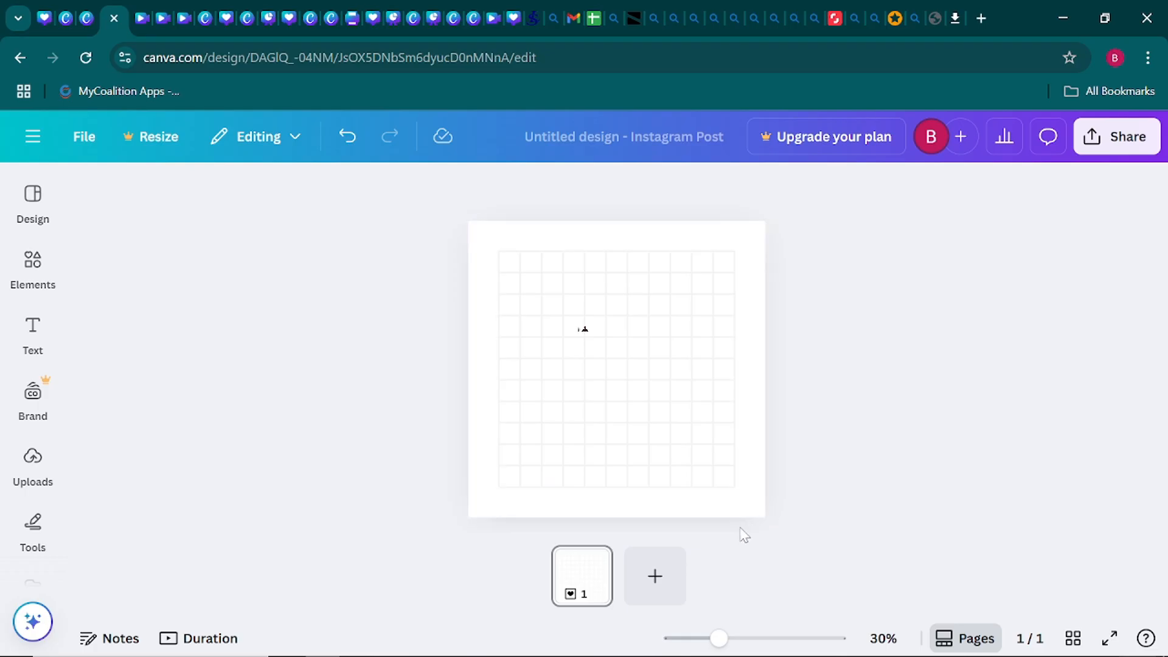
# Recolour the grid lines with the custom orange #FF961B
pyautogui.click(621, 381)
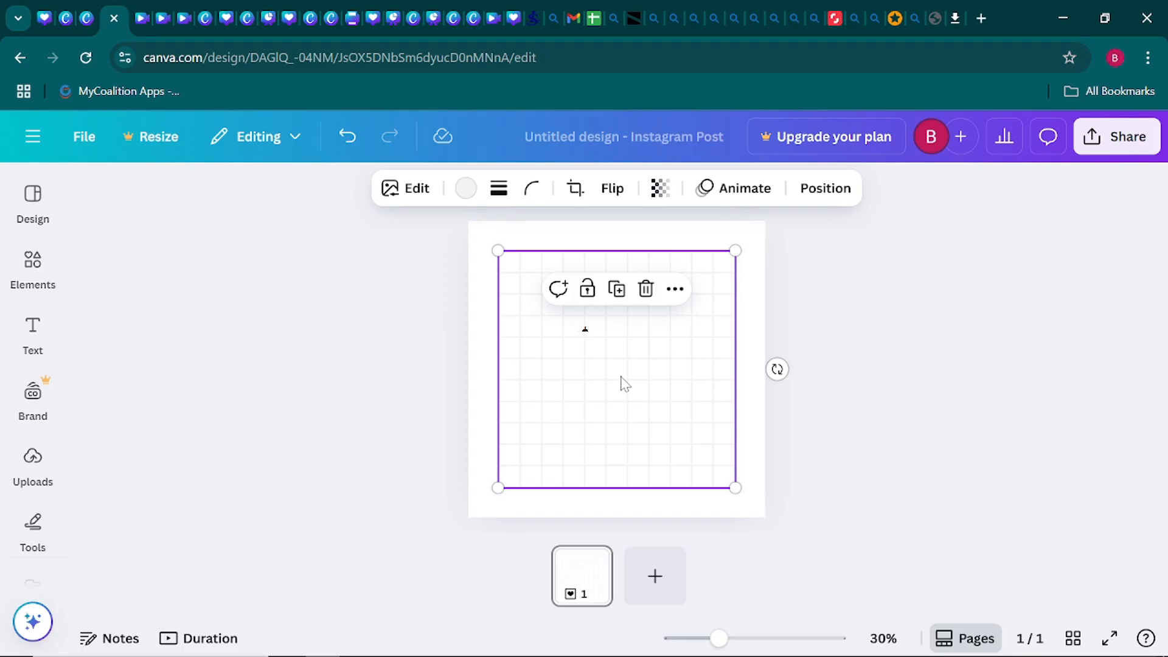
pyautogui.click(461, 204)
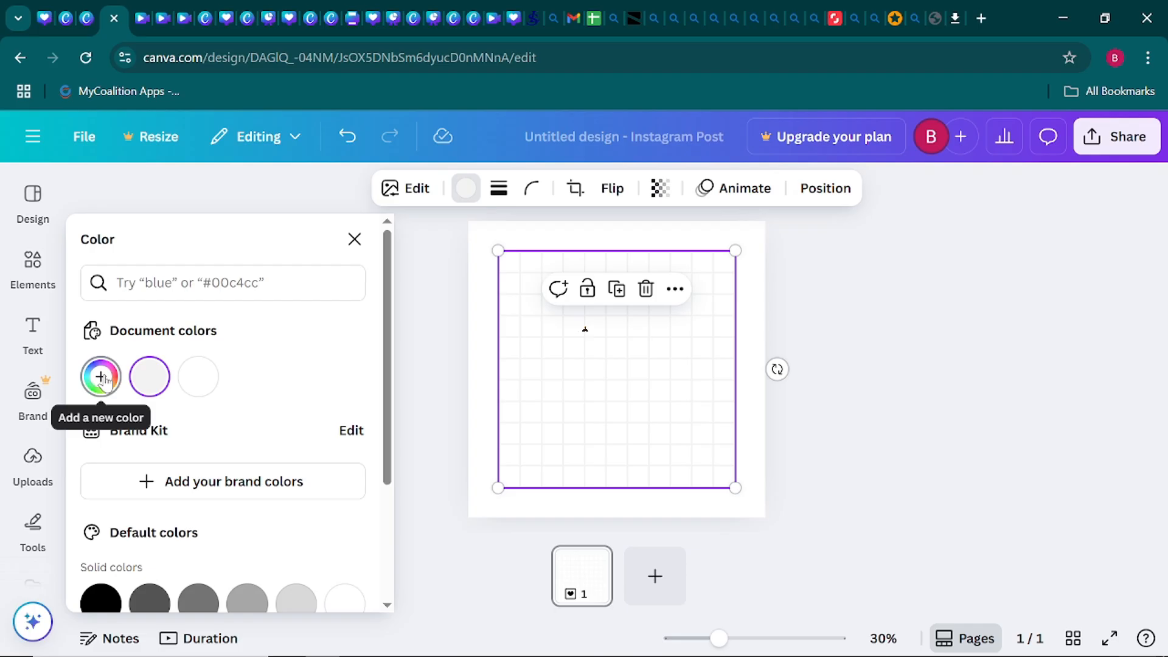
pyautogui.click(101, 377)
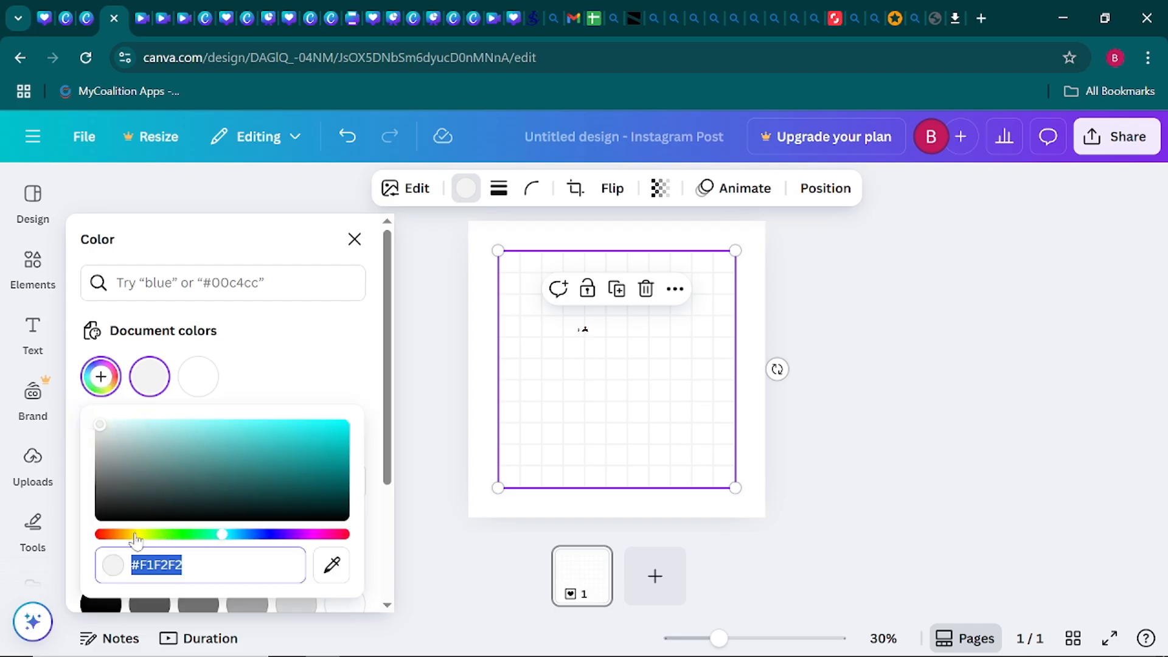
pyautogui.click(135, 535)
pyautogui.moveTo(130, 540); pyautogui.dragTo(122, 540)
pyautogui.moveTo(258, 432); pyautogui.dragTo(324, 409)
pyautogui.click(313, 353)
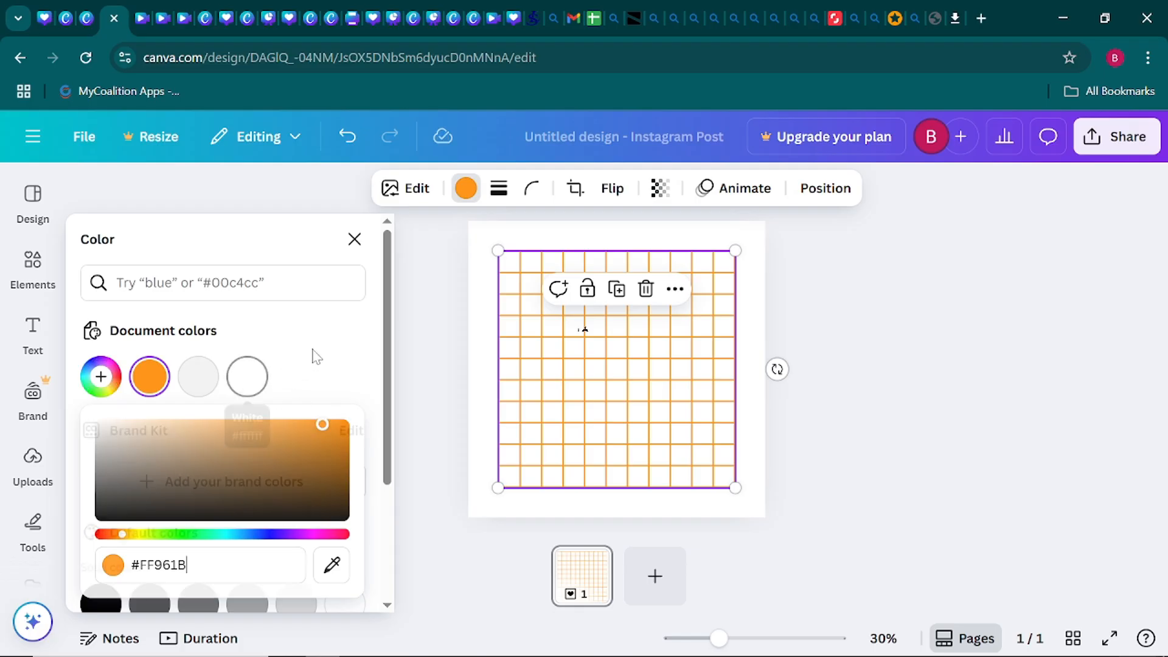
# Change the grid lines to the orange swatch from the default solid colours
pyautogui.scroll(-3, 332, 353)
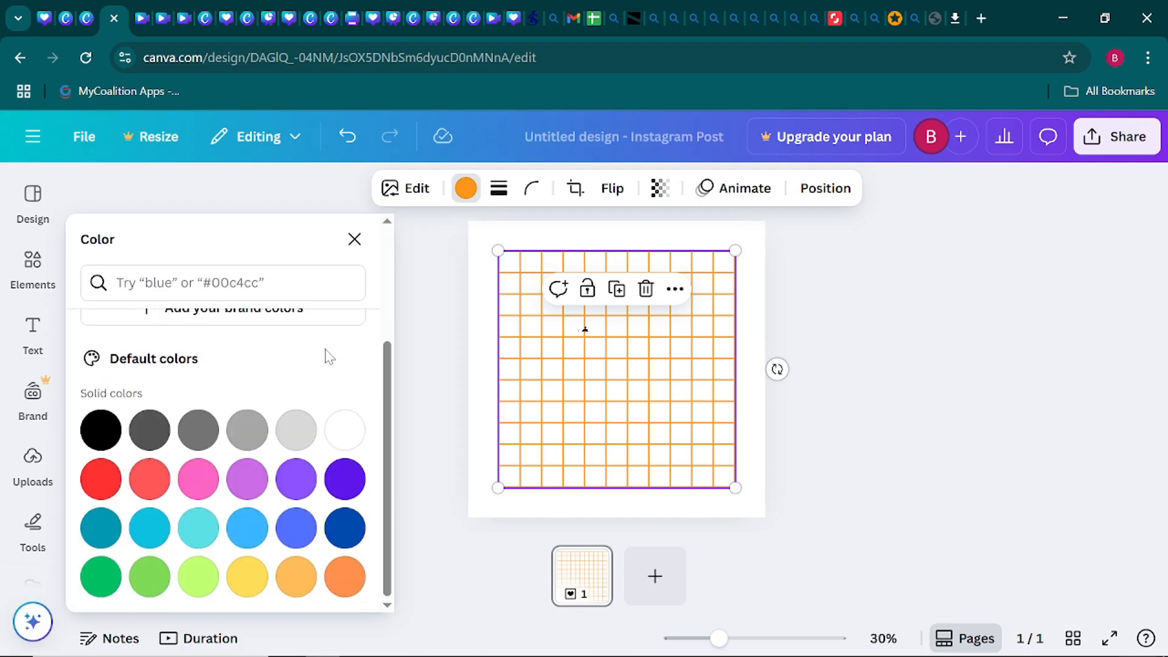
pyautogui.click(341, 577)
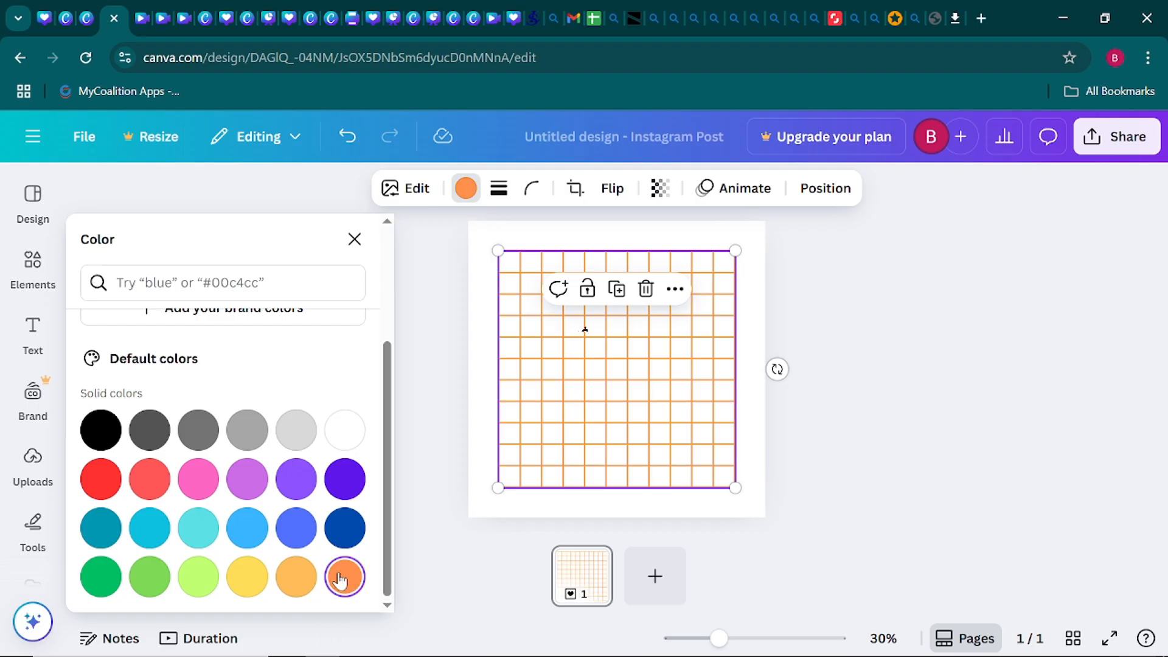
pyautogui.scroll(3, 291, 410)
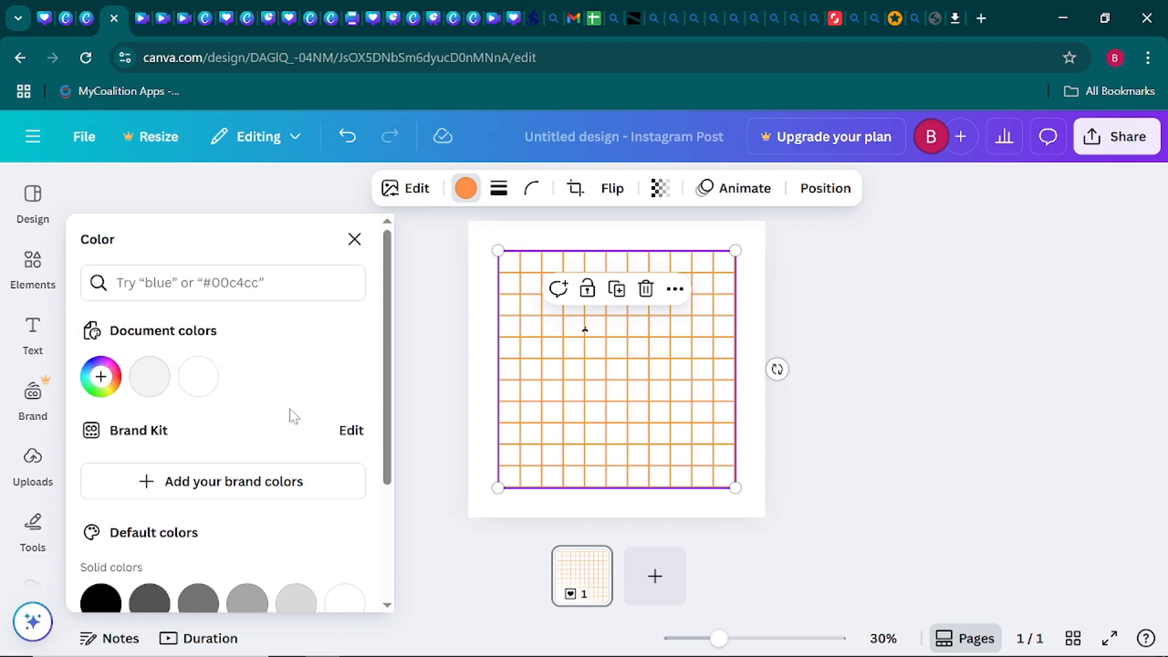
# Try other default solid colours on the grid lines, including violet and dark blue, and return them to orange #FF914D
pyautogui.scroll(-3, 292, 425)
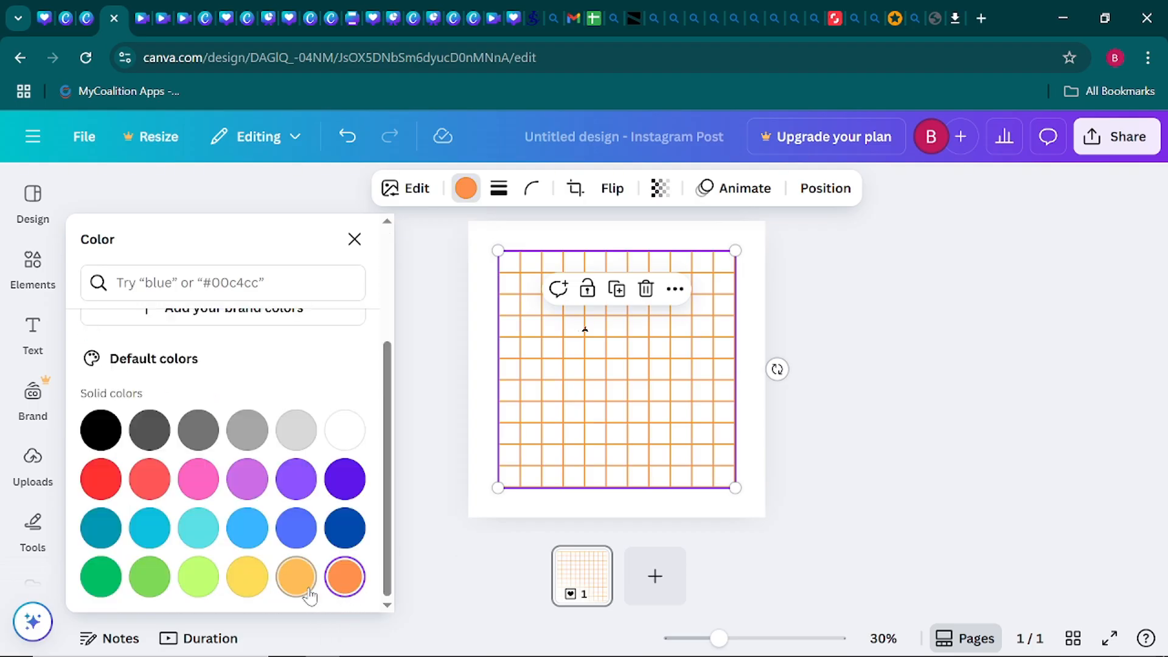
pyautogui.click(304, 584)
pyautogui.click(247, 574)
pyautogui.click(343, 478)
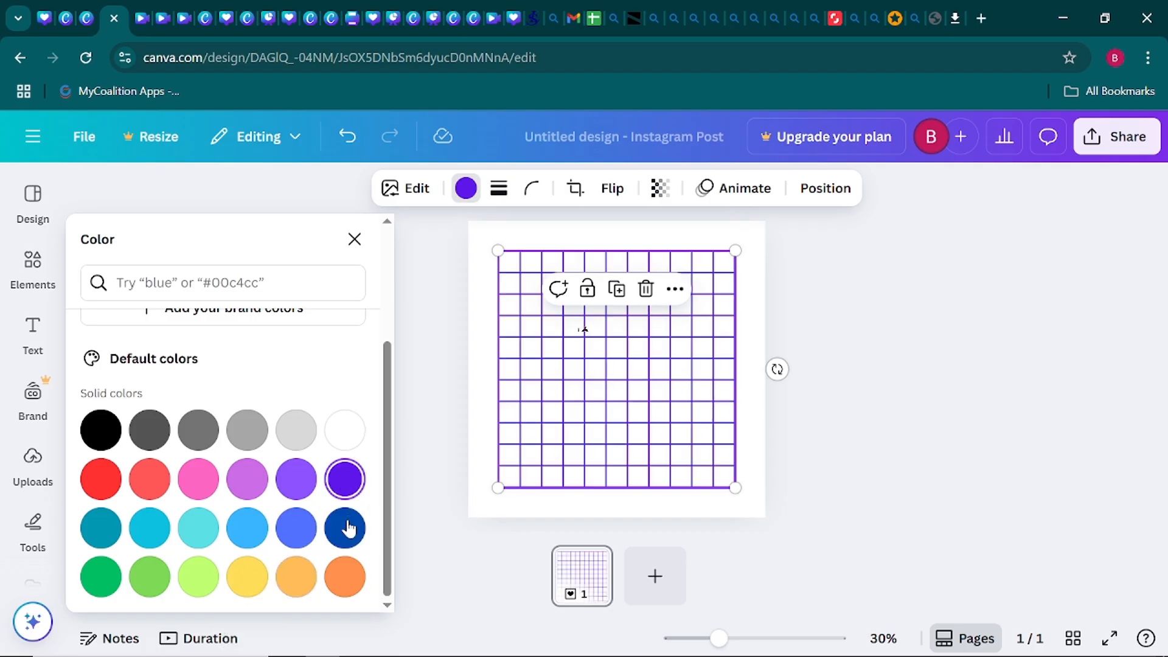
pyautogui.click(348, 528)
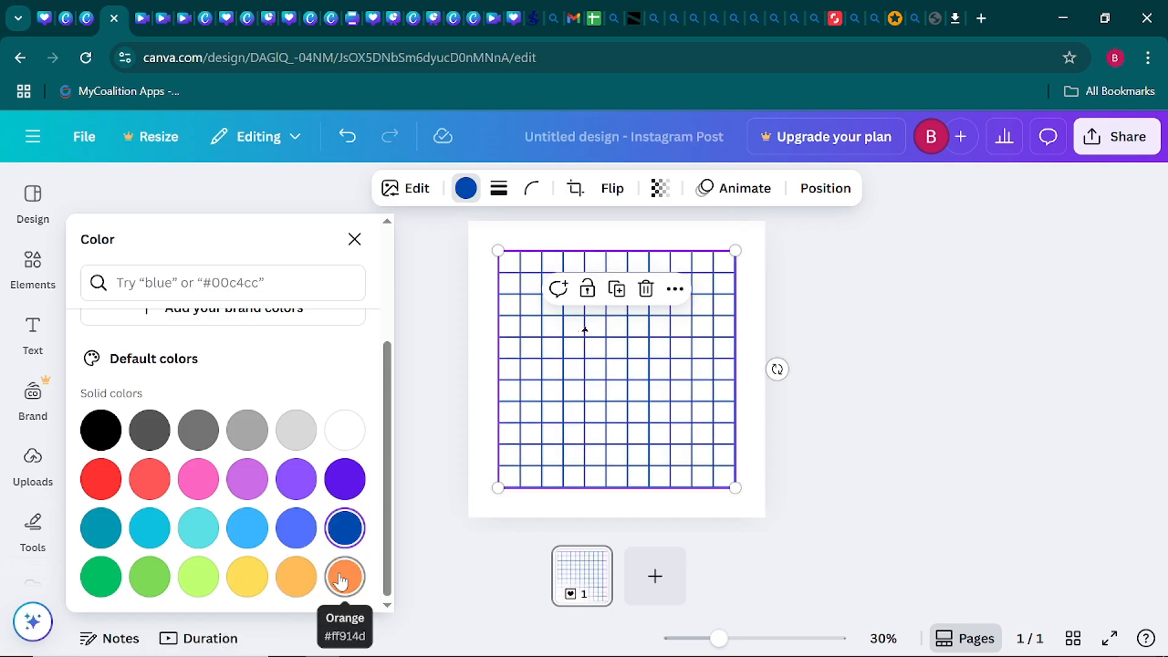
pyautogui.click(340, 582)
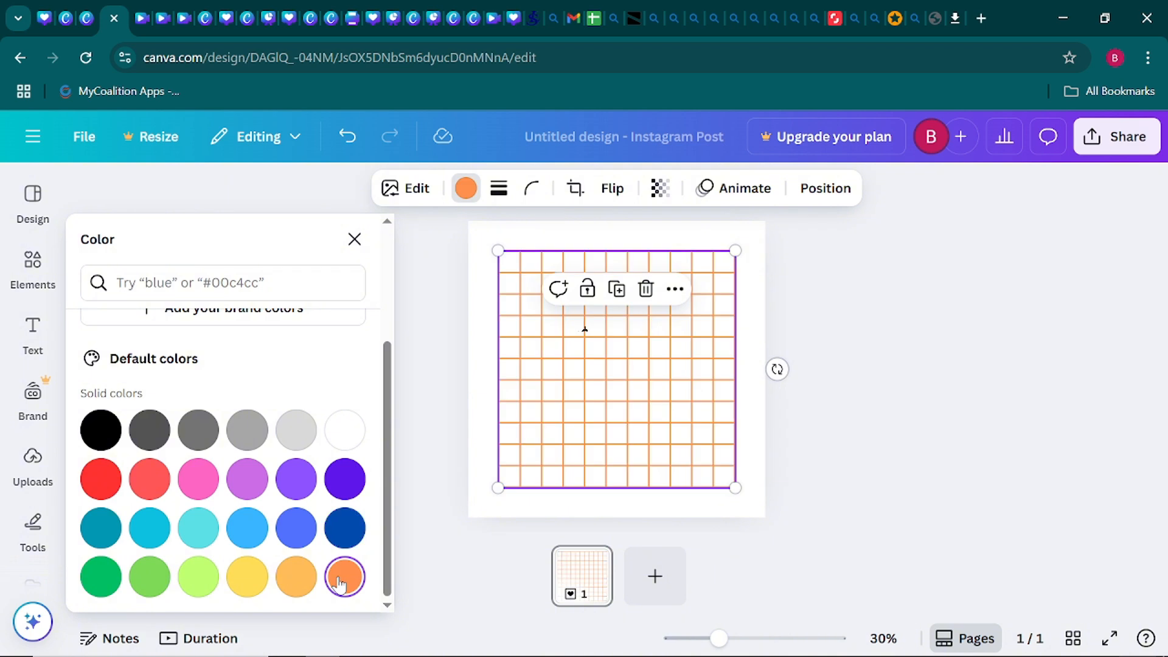
pyautogui.click(428, 297)
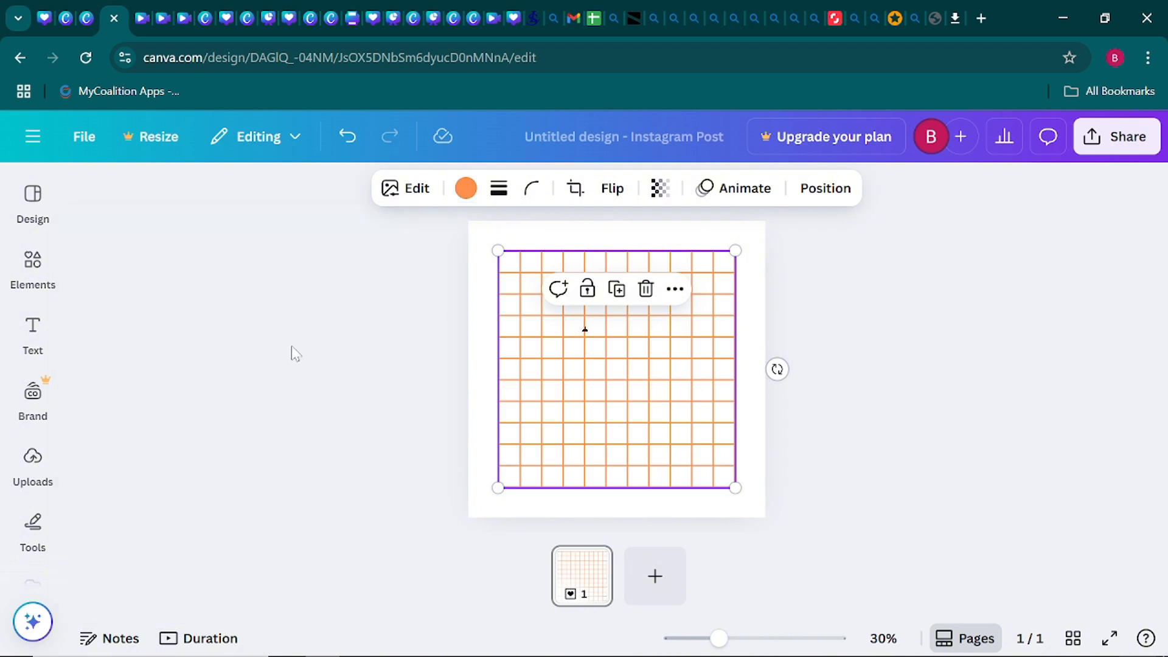
# Fade the orange grid by setting its transparency value to 28, and deselect it
pyautogui.moveTo(56, 396)
pyautogui.click(660, 191)
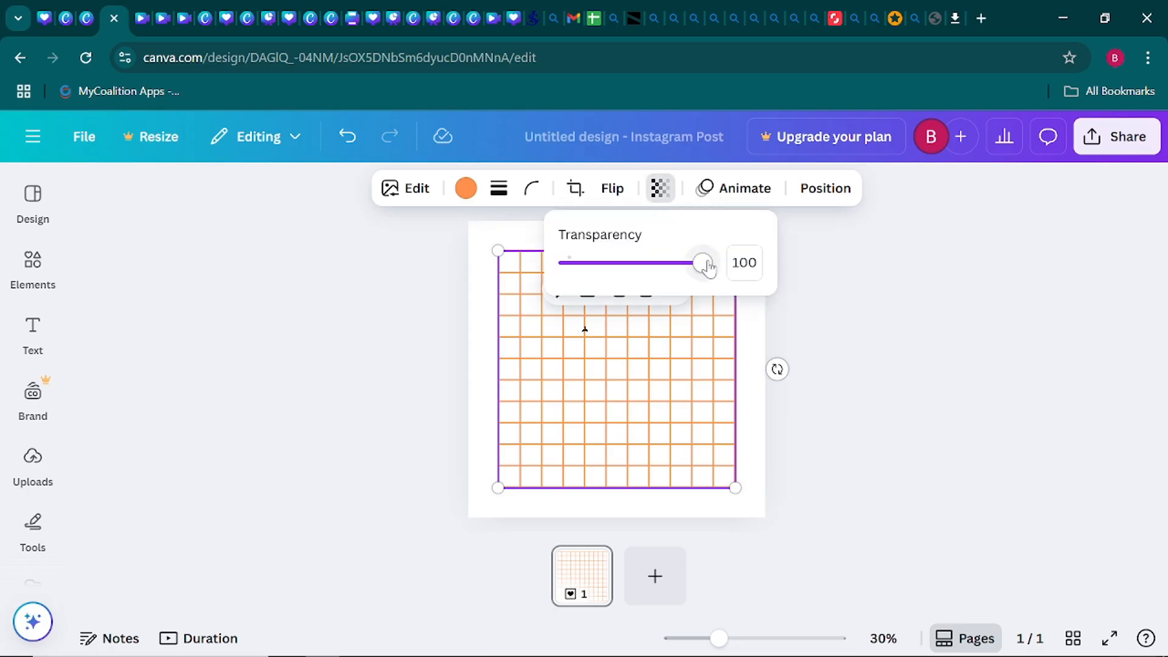
pyautogui.moveTo(704, 268); pyautogui.dragTo(606, 267)
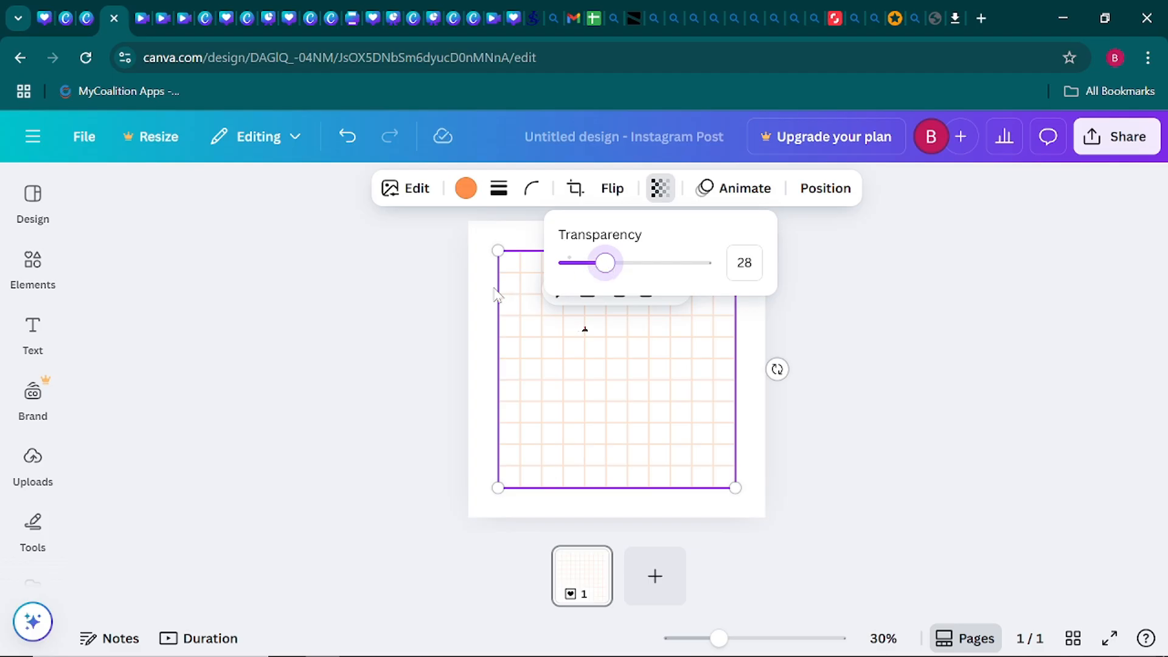
pyautogui.click(384, 313)
pyautogui.click(415, 311)
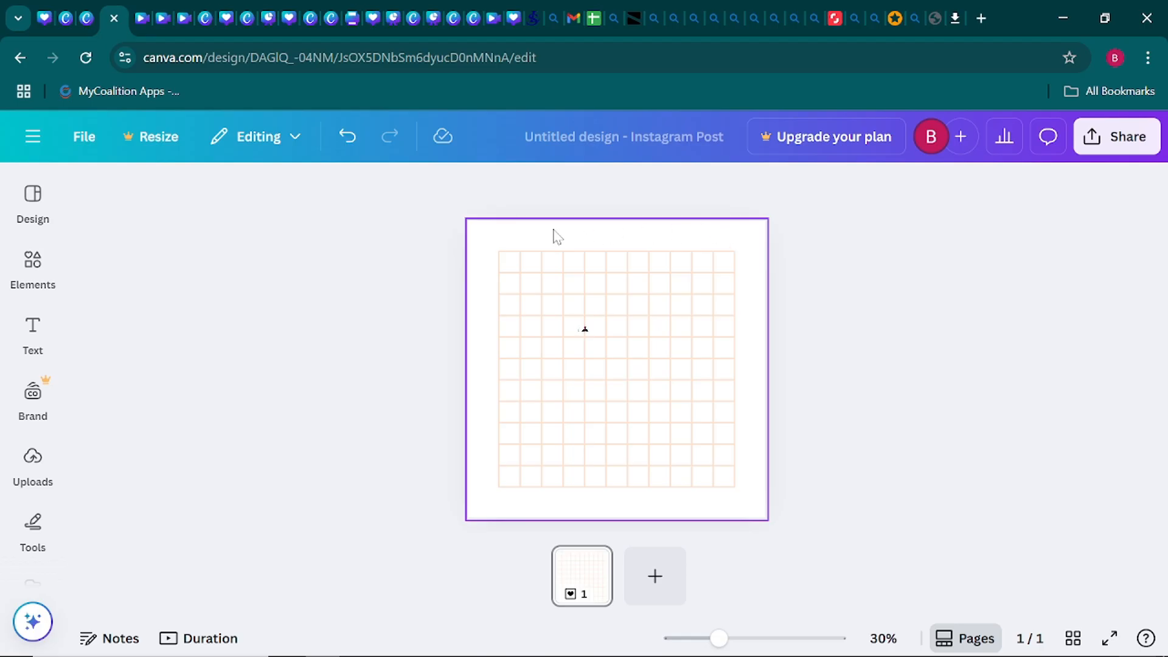
# Replace the previous element search with "abstract" and show all the matching graphics
pyautogui.click(14, 275)
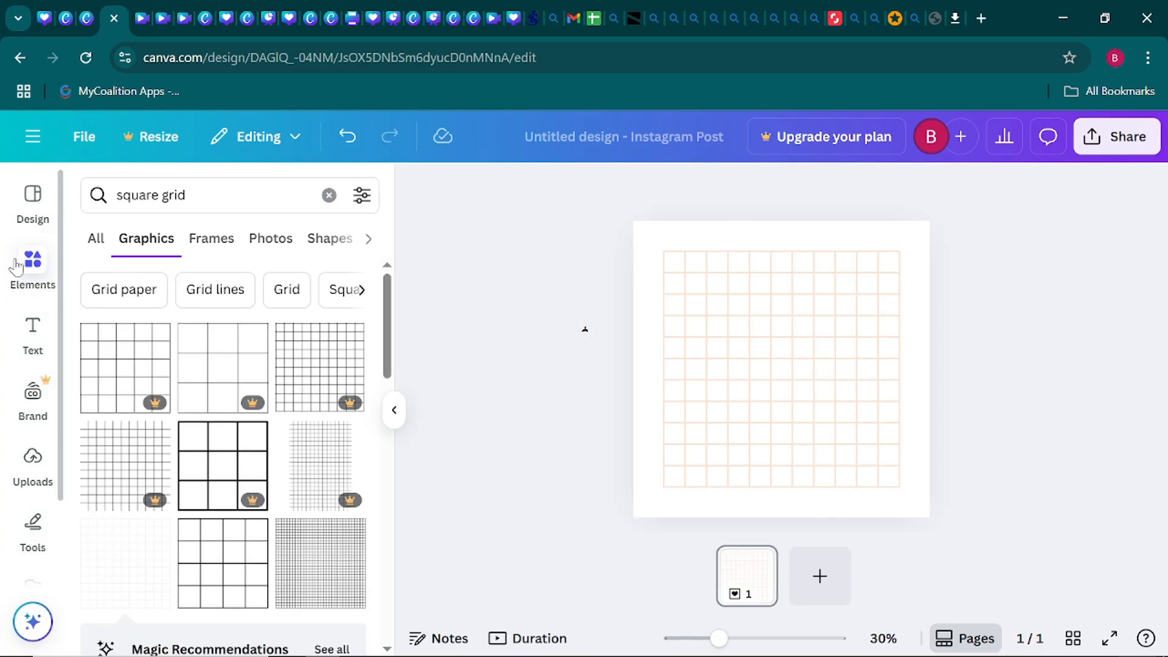
pyautogui.click(328, 196)
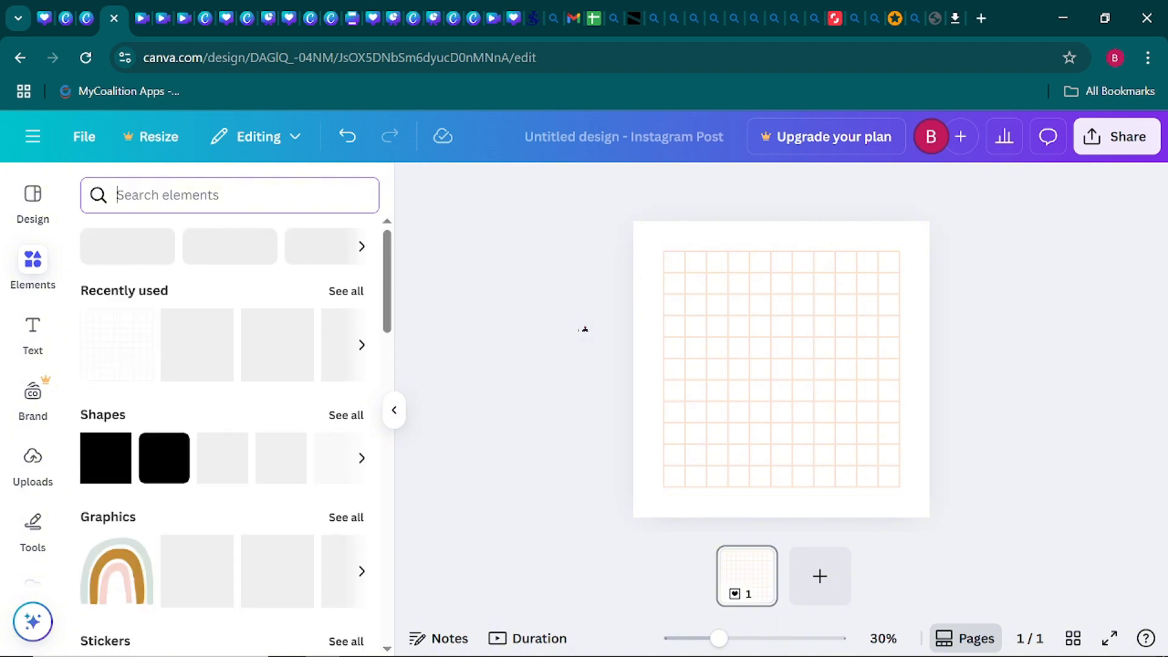
pyautogui.write('abstract')
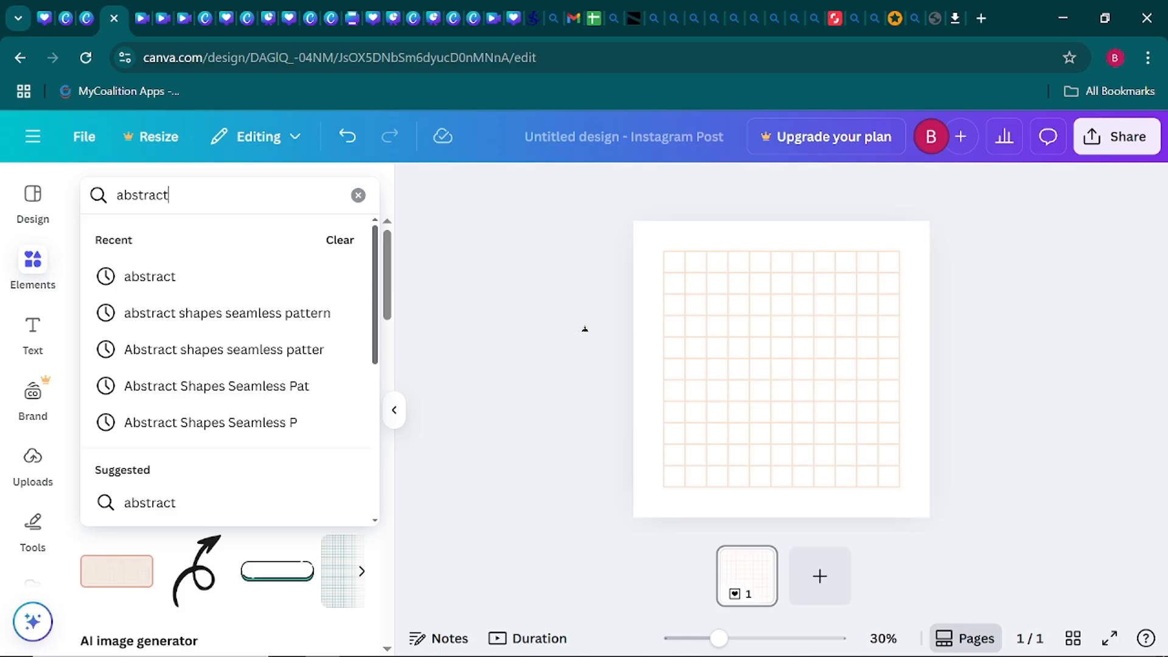
pyautogui.press('Return')
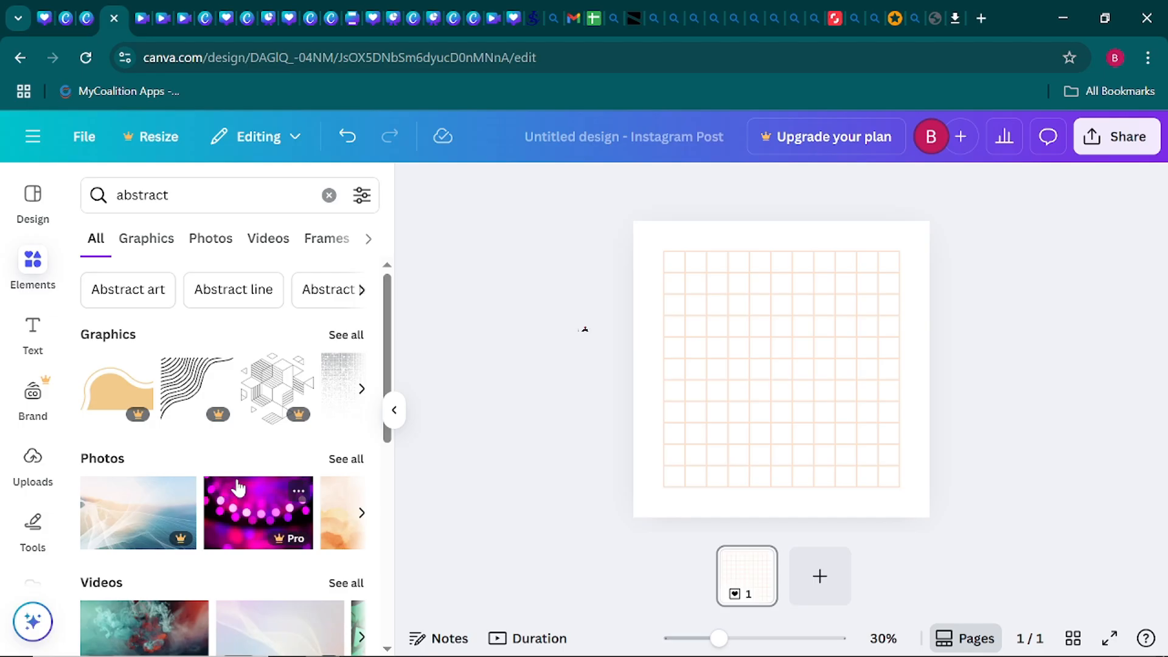
pyautogui.click(344, 336)
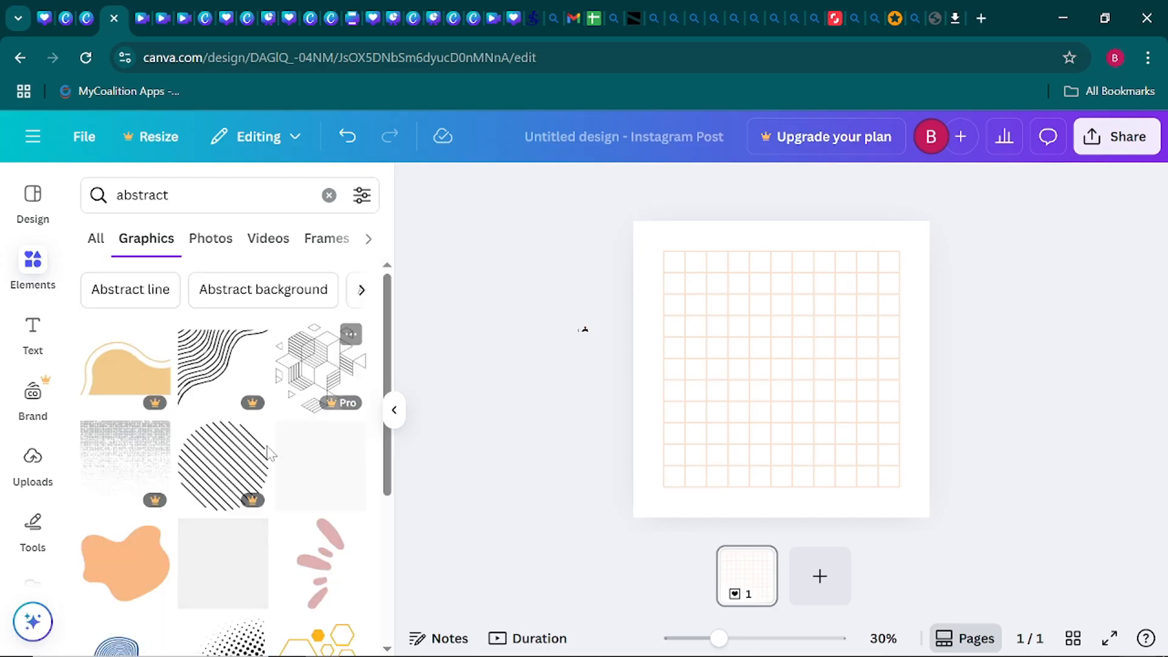
# Add the free yellow wavy corner graphic from the abstract results and place it flush in the page's upper-left corner
pyautogui.scroll(-10, 164, 425)
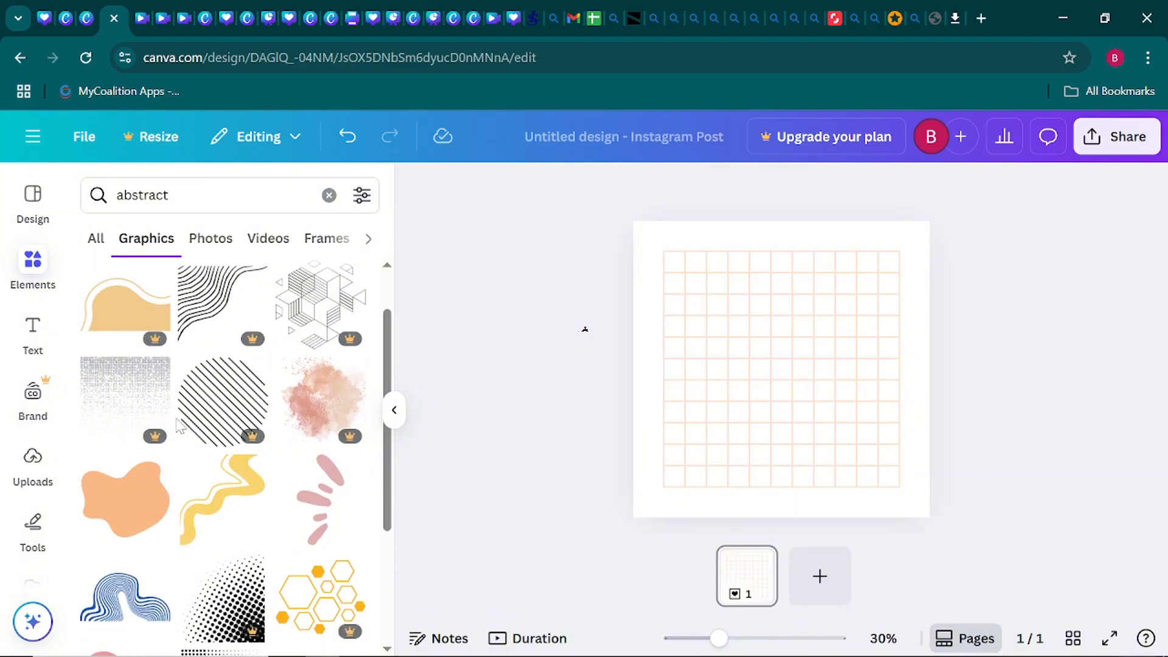
pyautogui.scroll(-2, 181, 430)
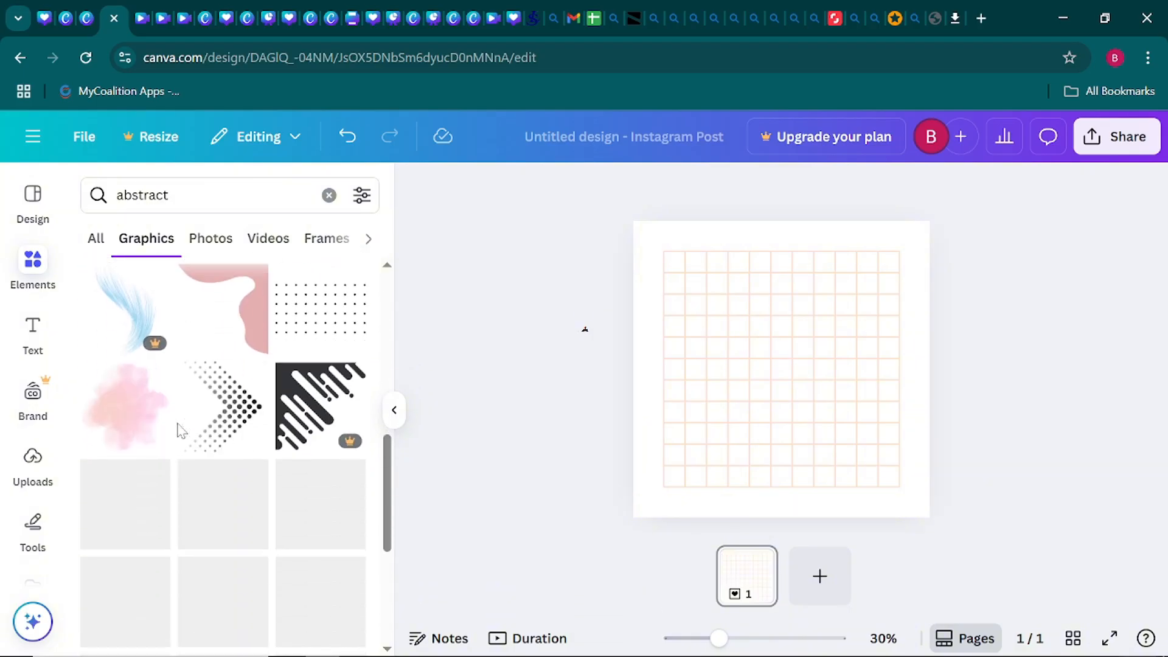
pyautogui.scroll(-10, 201, 478)
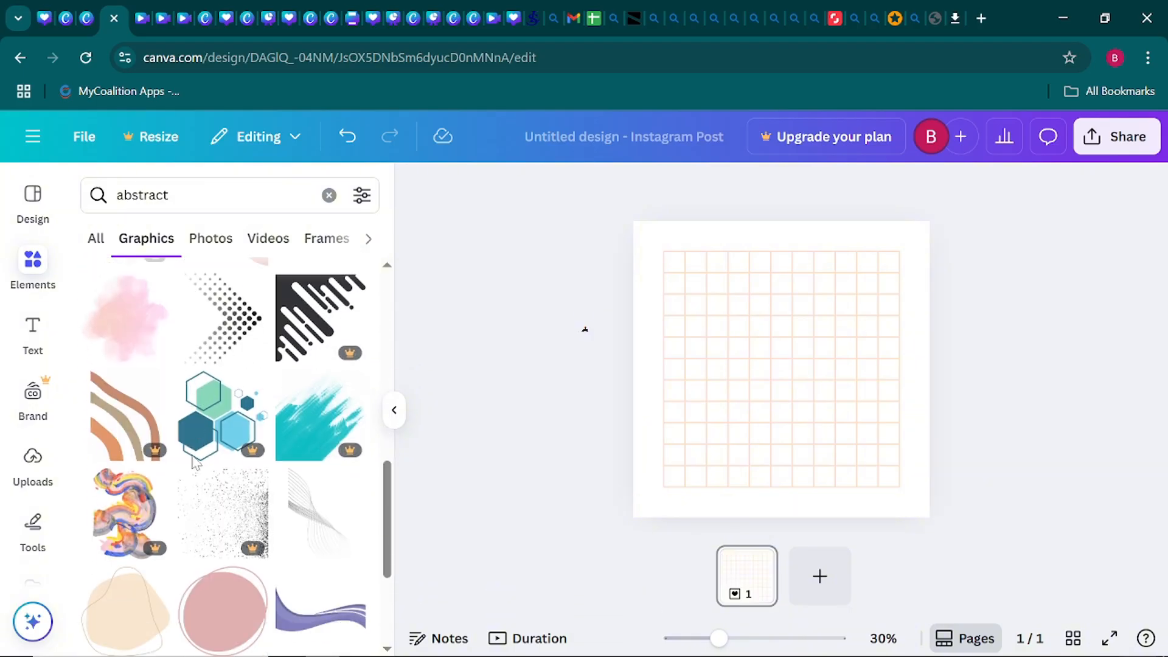
pyautogui.scroll(-2, 198, 460)
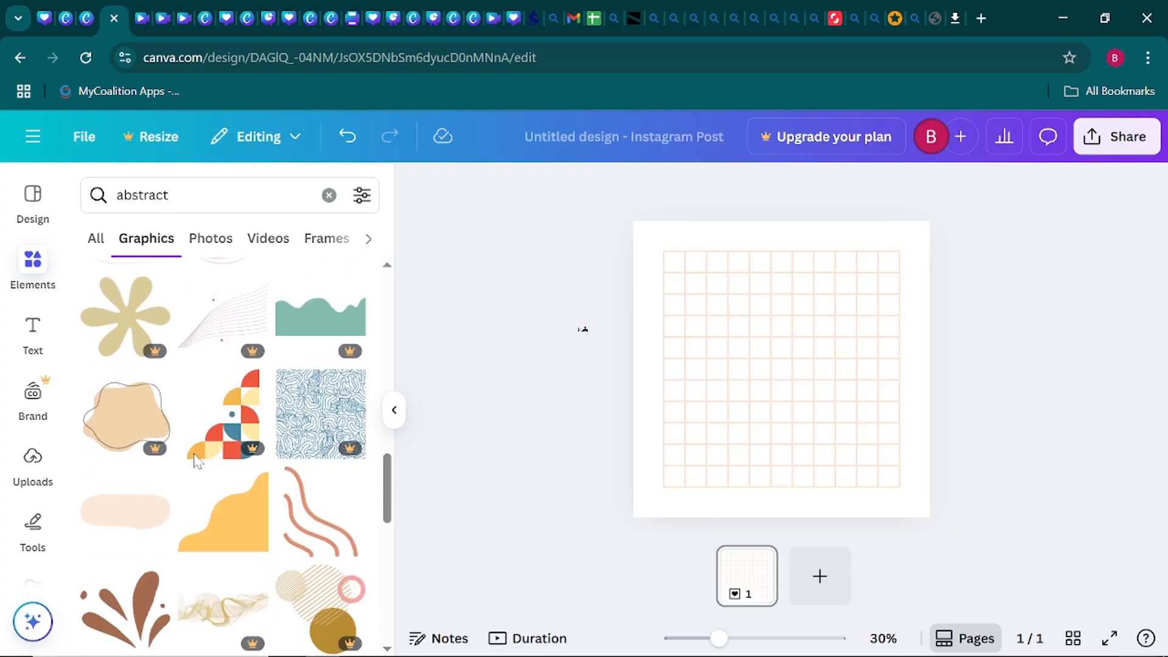
pyautogui.click(231, 519)
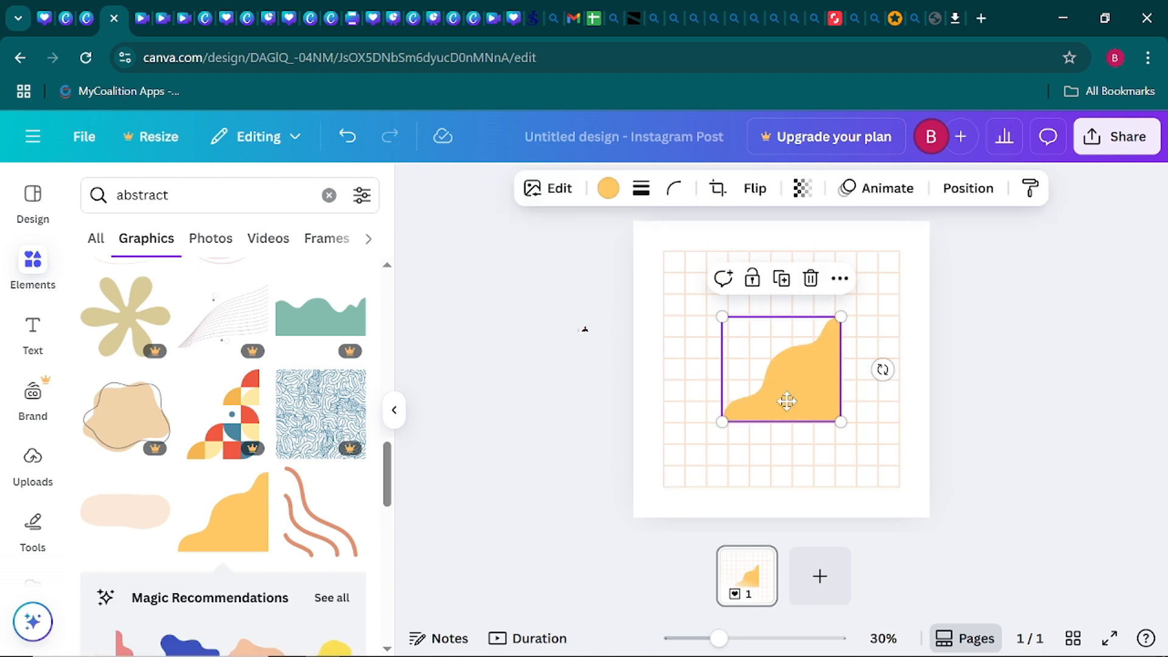
pyautogui.moveTo(785, 399); pyautogui.dragTo(703, 308)
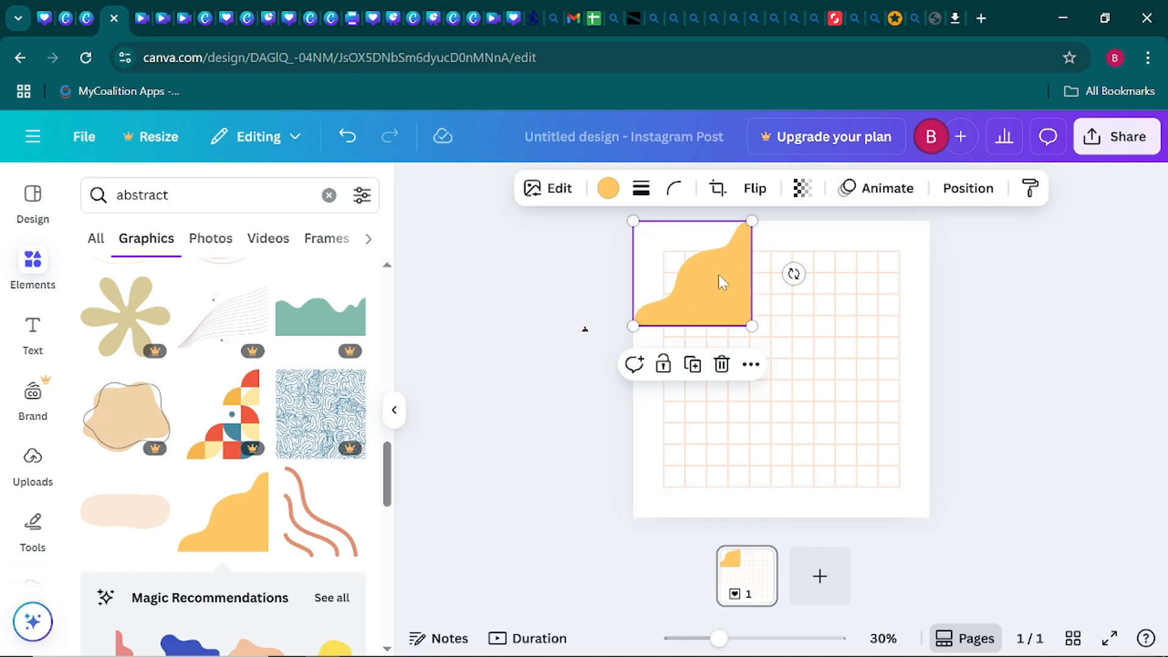
# Try vertical and horizontal flips on the yellow wavy shape, and undo them all
pyautogui.click(754, 196)
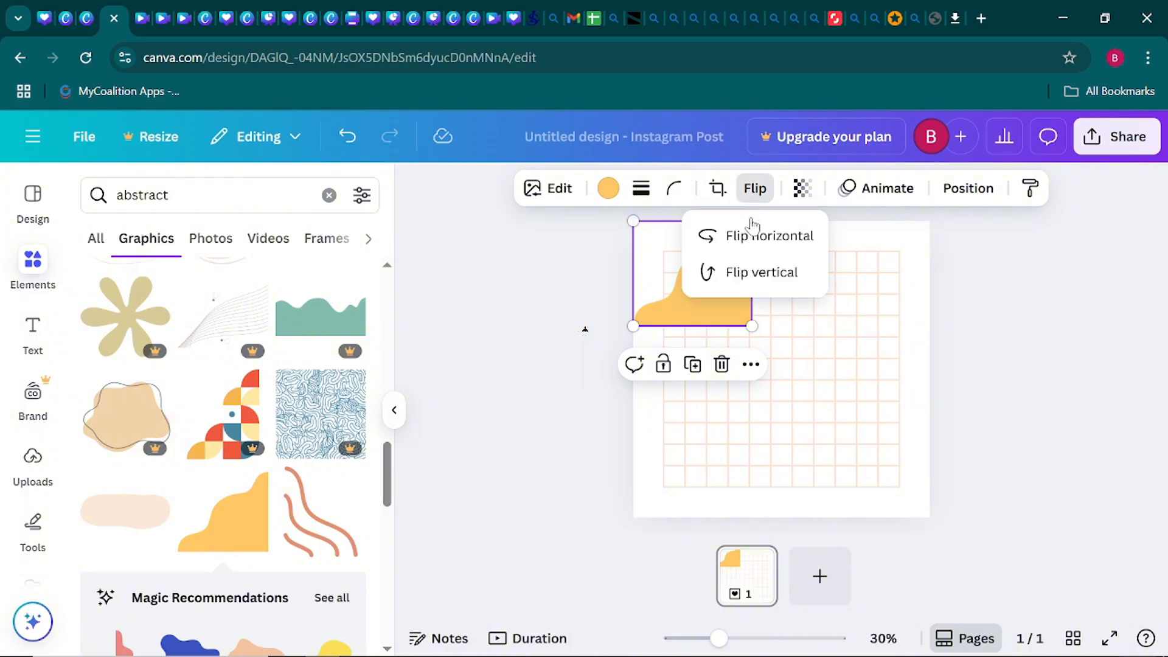
pyautogui.click(747, 283)
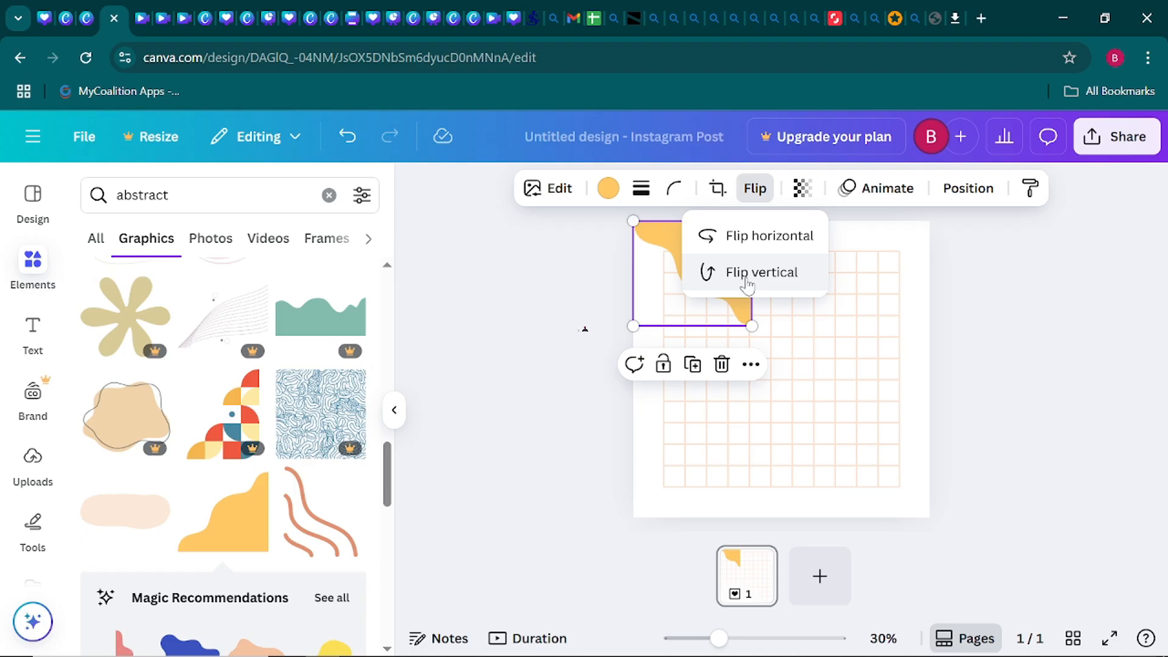
pyautogui.click(741, 246)
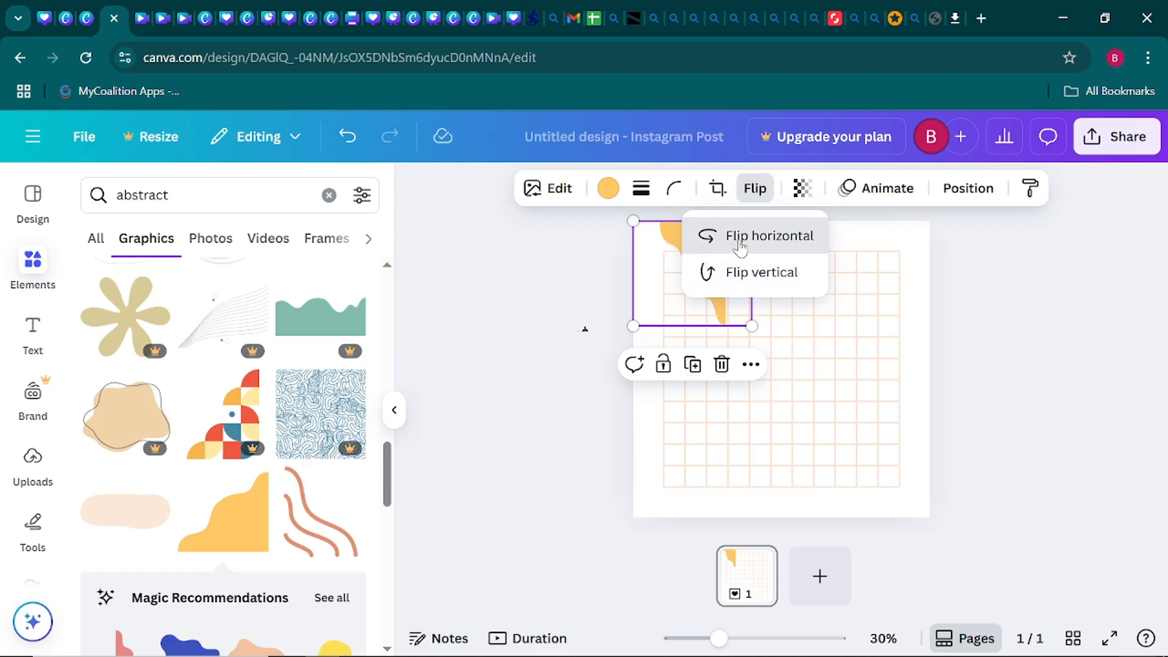
pyautogui.click(745, 271)
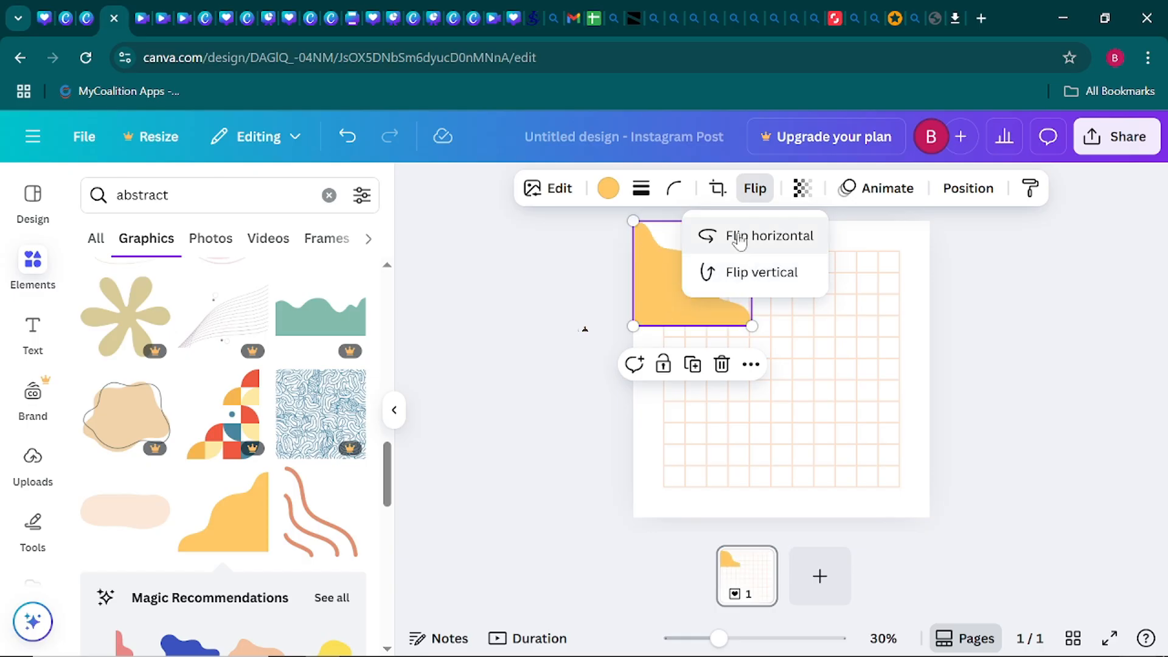
pyautogui.click(739, 239)
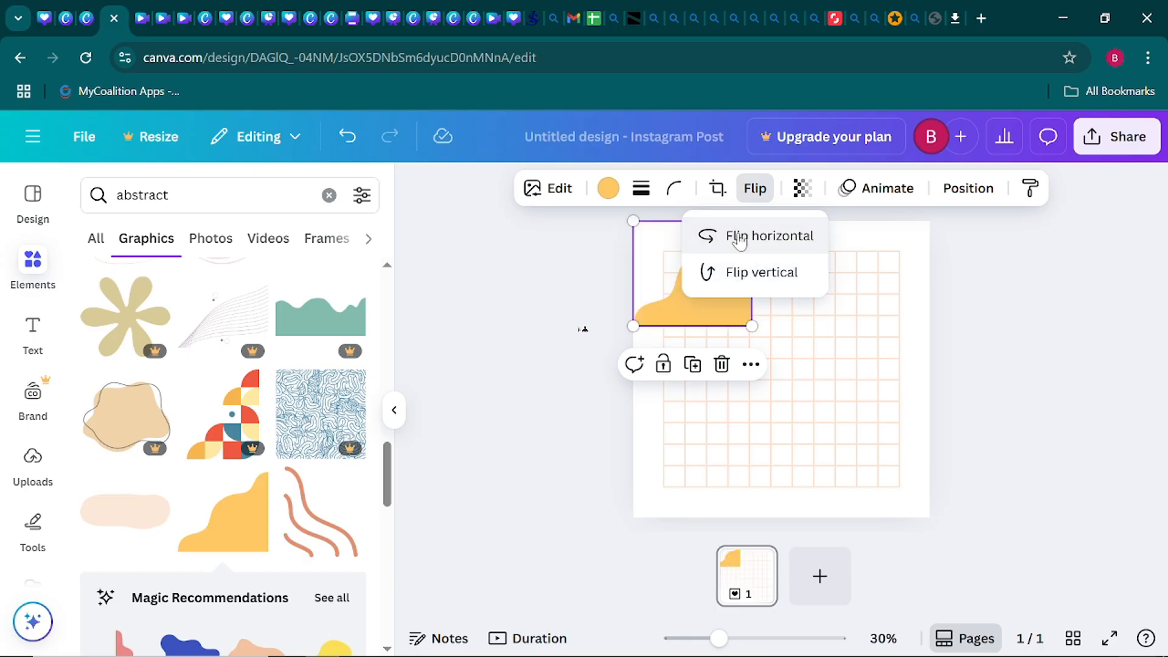
pyautogui.click(554, 284)
pyautogui.hotkey('ctrl', 'z')
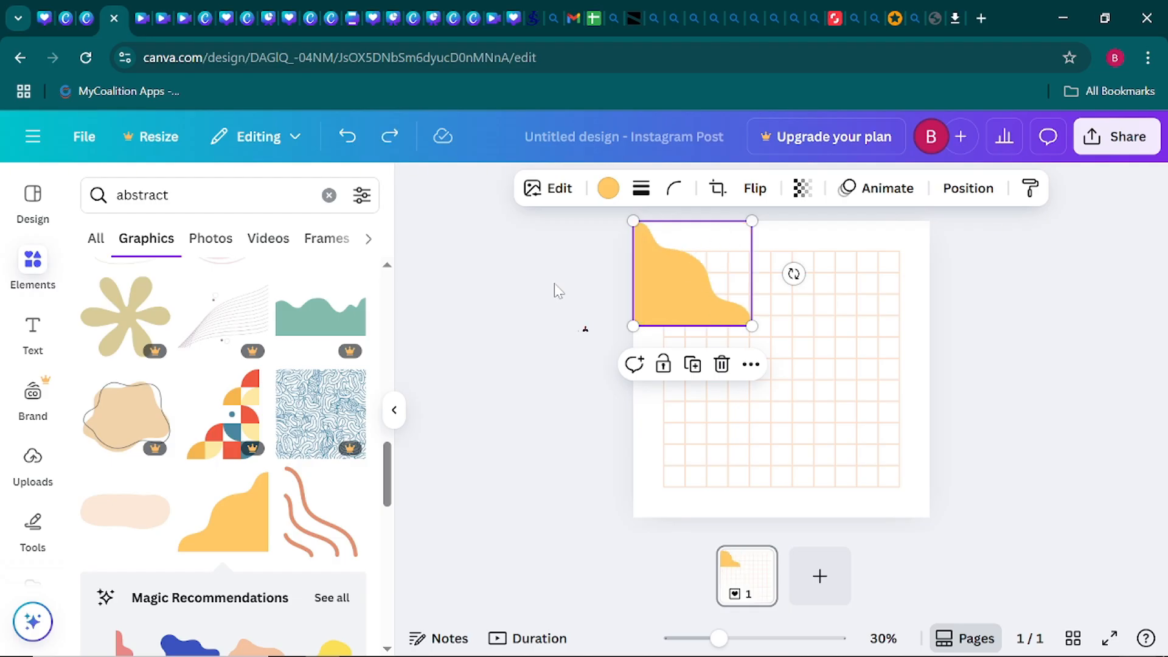
pyautogui.hotkey('ctrl', 'z')
pyautogui.hotkey('ctrl', 'z')
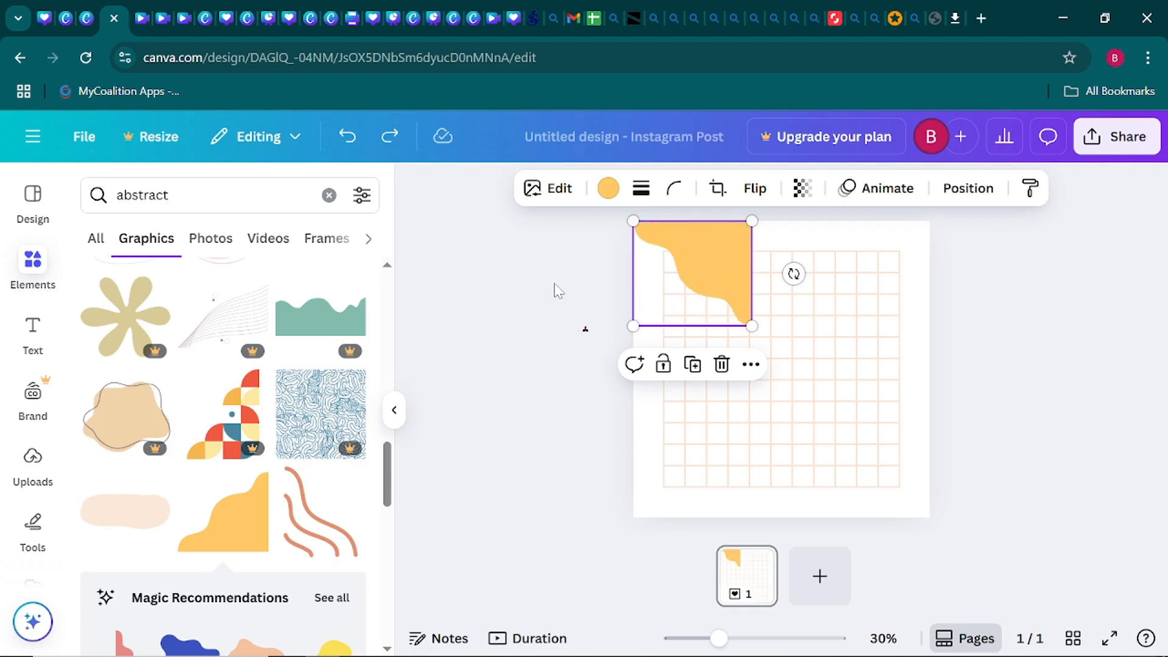
pyautogui.hotkey('ctrl', 'z')
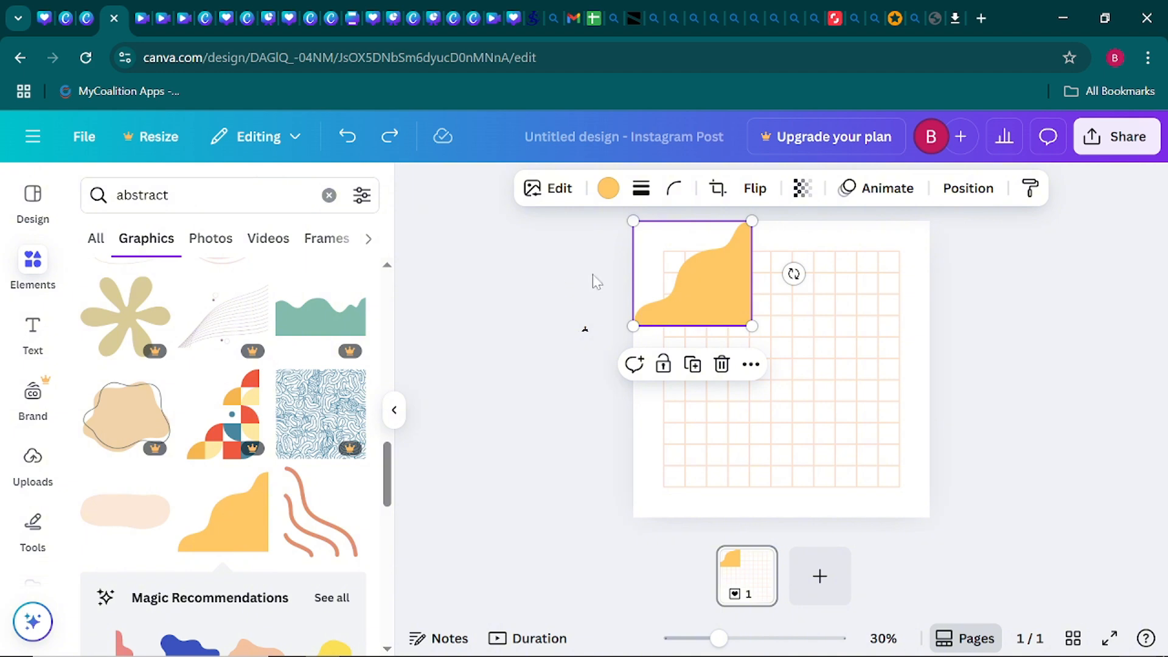
# Try flipping the yellow wavy shape horizontally, and restore the element search term to "abstract"
pyautogui.click(803, 192)
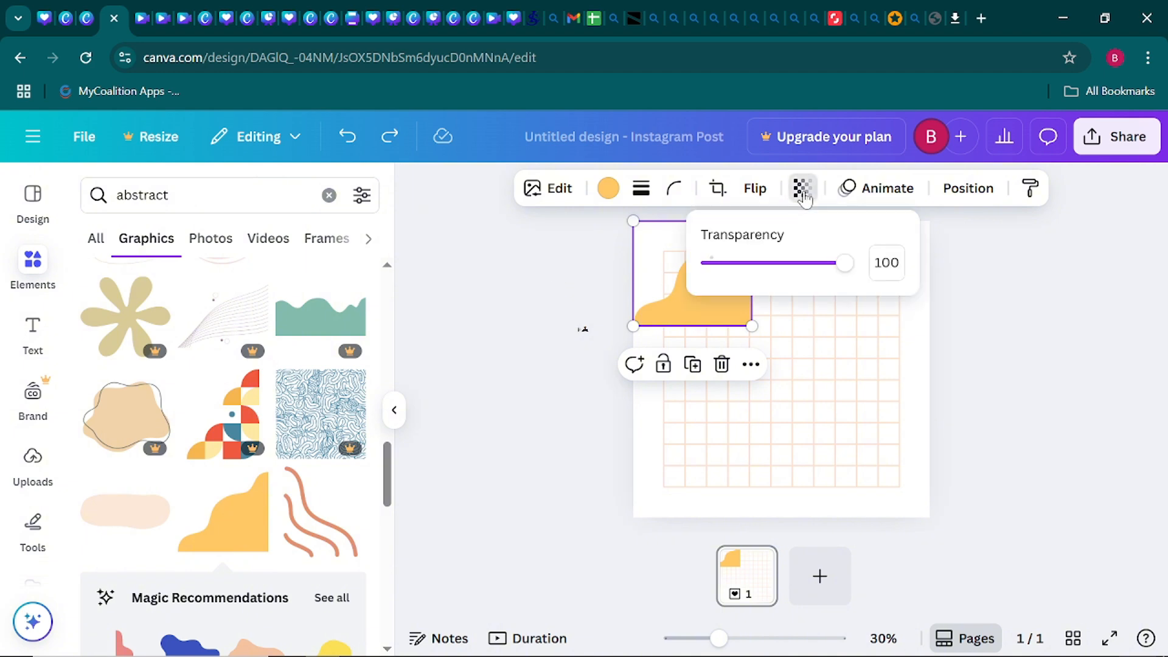
pyautogui.click(752, 191)
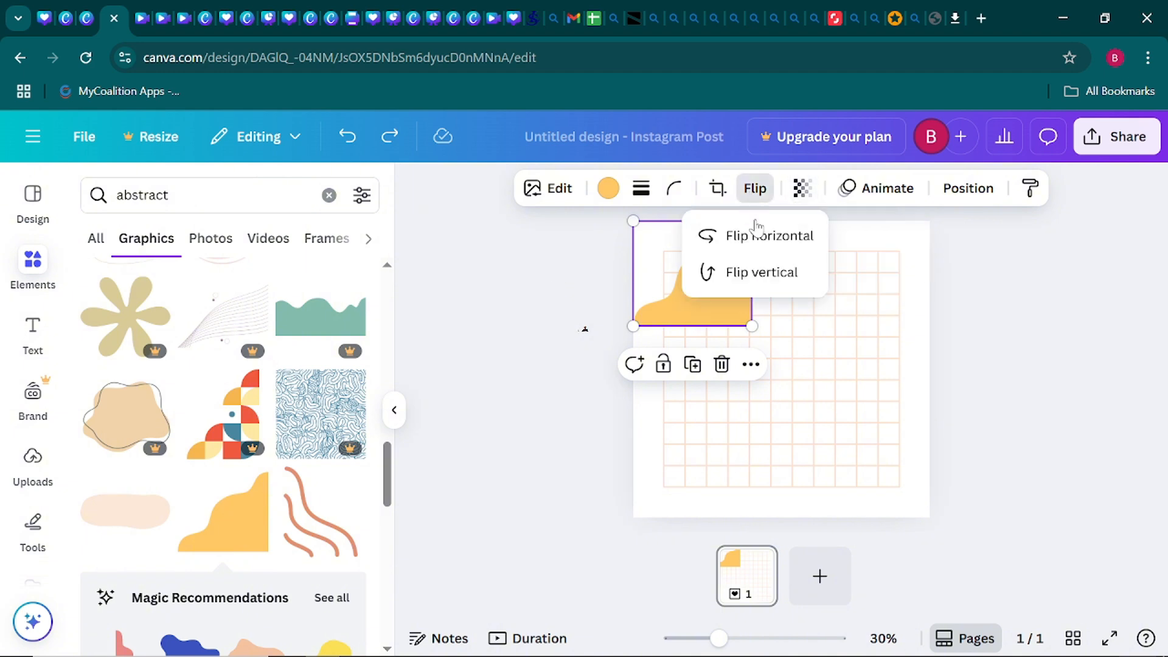
pyautogui.click(759, 235)
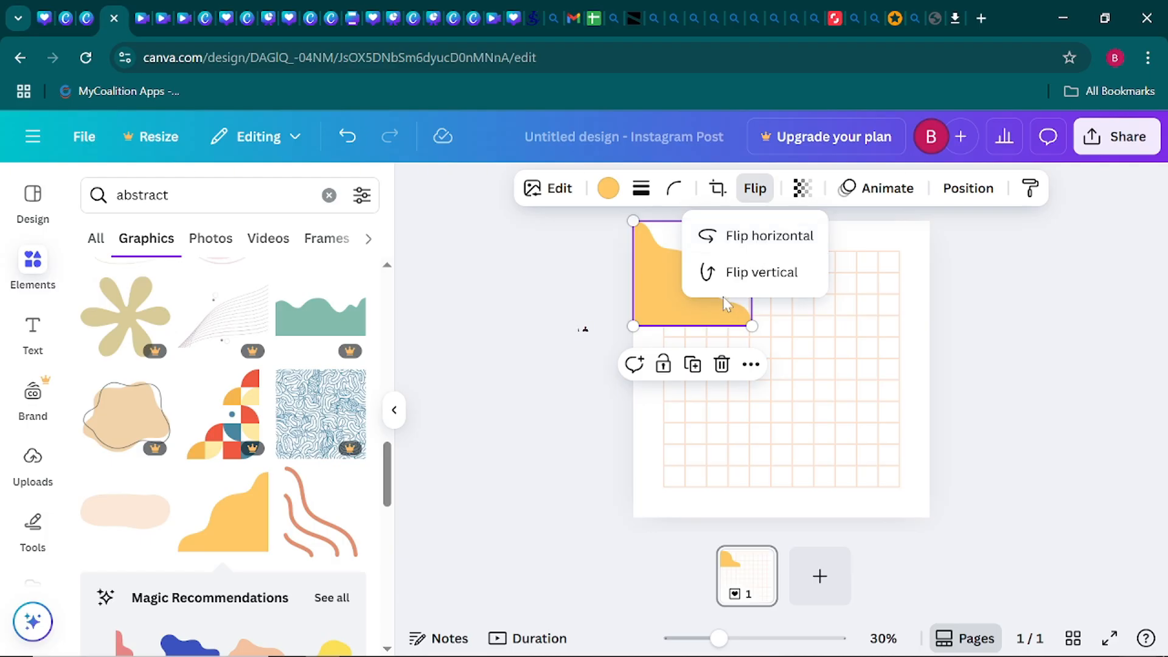
pyautogui.press('BackSpace')
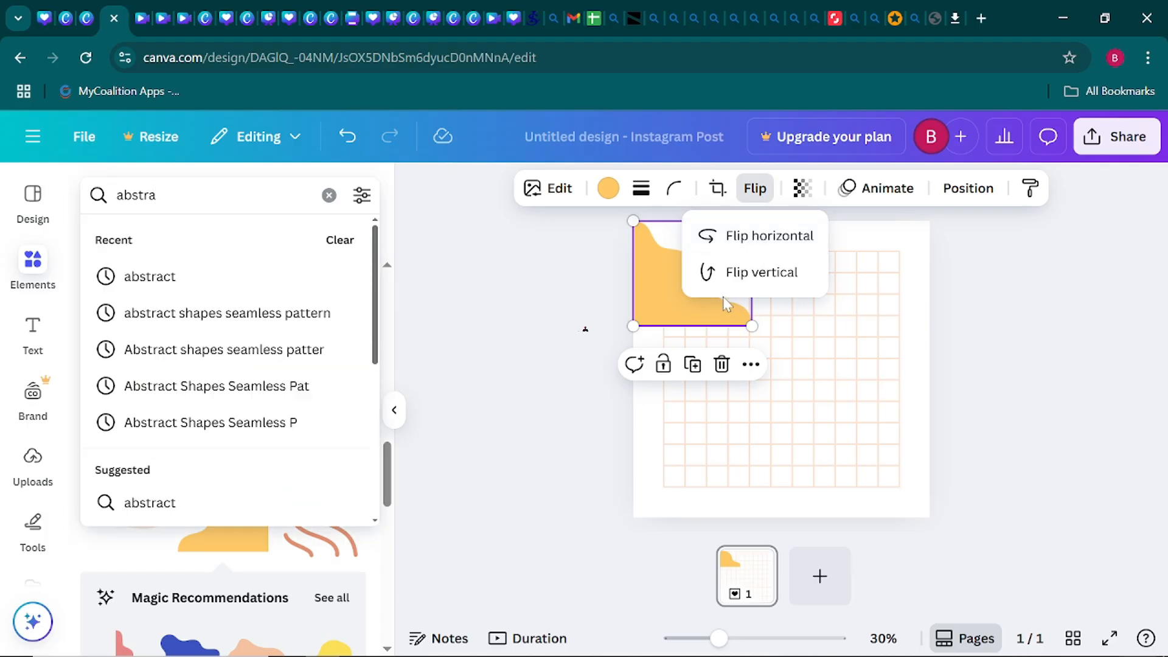
pyautogui.write('ct')
pyautogui.press('Return')
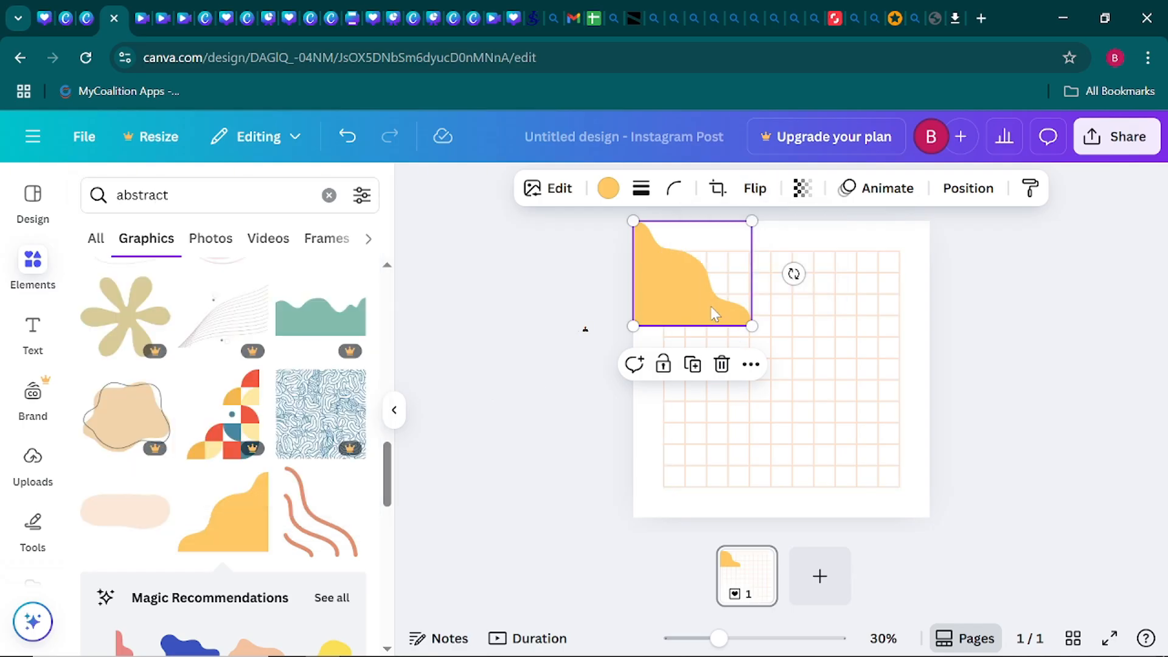
# Undo the horizontal flip and the shape's earlier move, and reposition the shape flush in the page's upper-left corner
pyautogui.hotkey('ctrl', 'z')
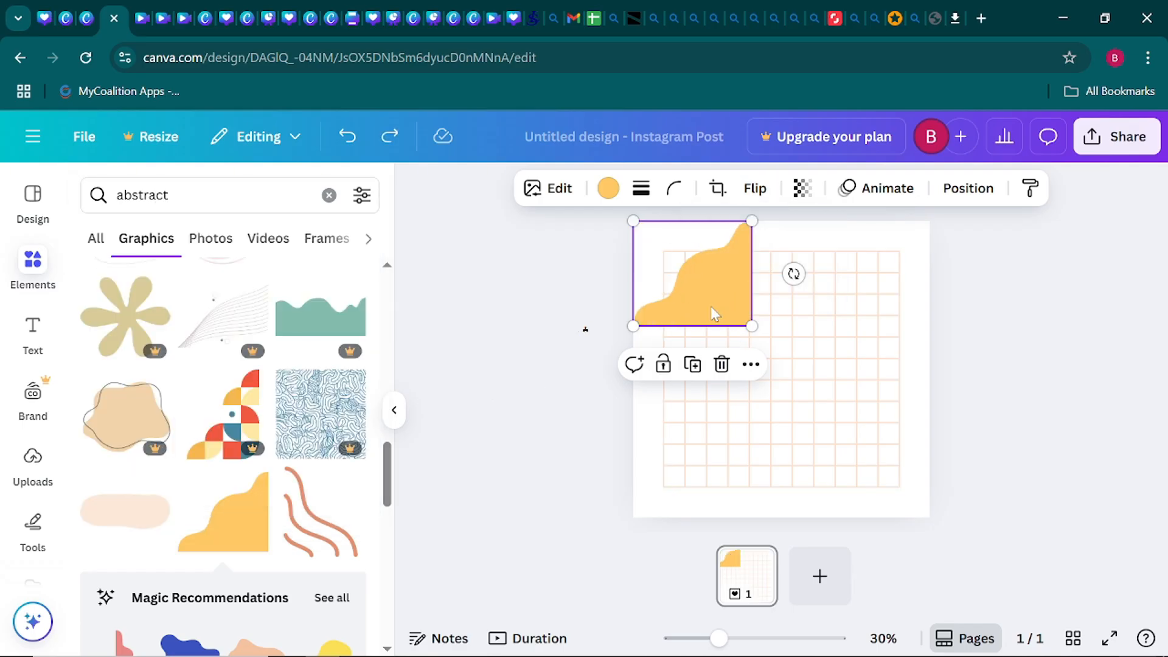
pyautogui.hotkey('ctrl', 'z')
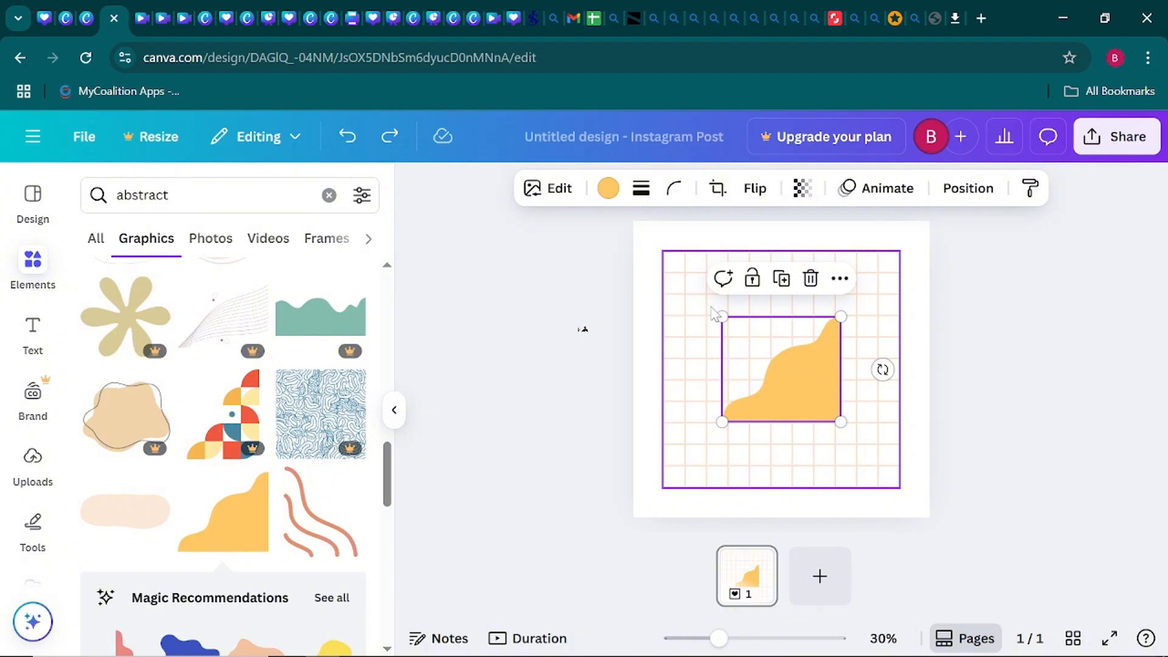
pyautogui.moveTo(812, 368); pyautogui.dragTo(725, 268)
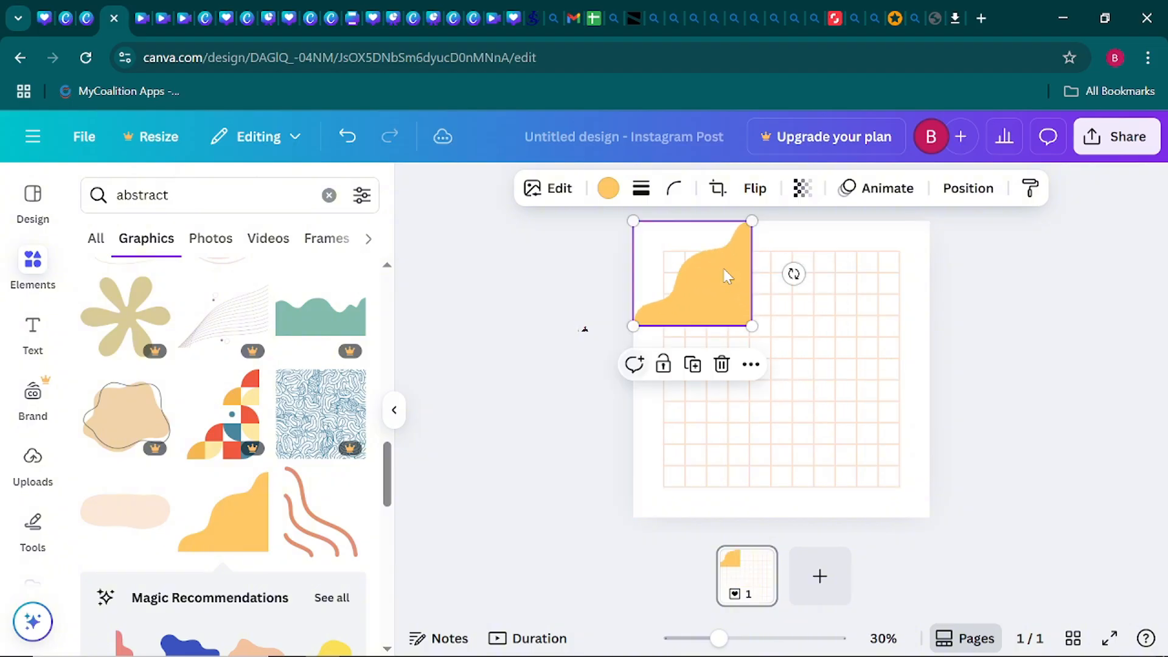
# Try flipping the yellow wavy shape vertically and horizontally, and undo both flips
pyautogui.click(754, 190)
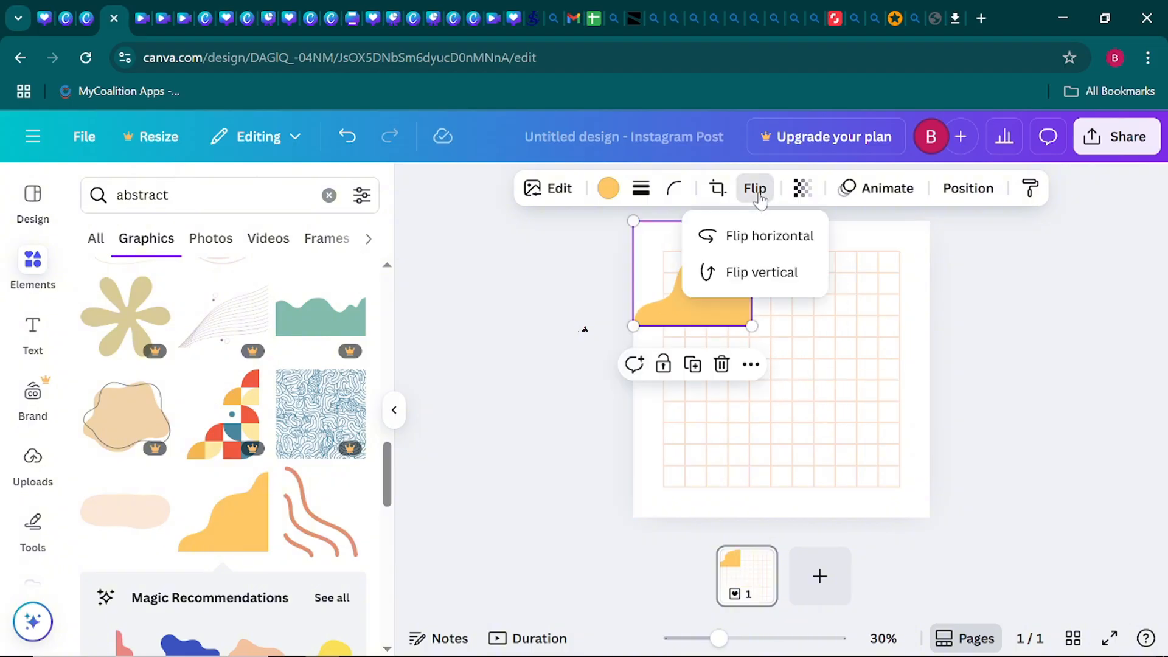
pyautogui.click(756, 272)
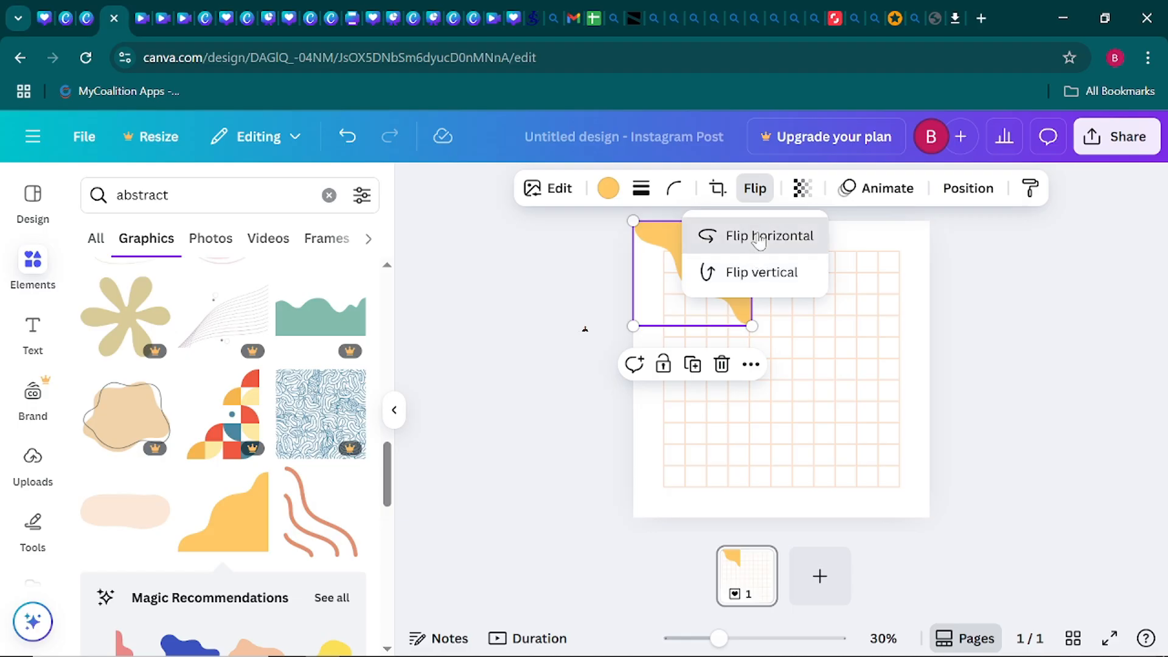
pyautogui.click(758, 237)
pyautogui.click(526, 313)
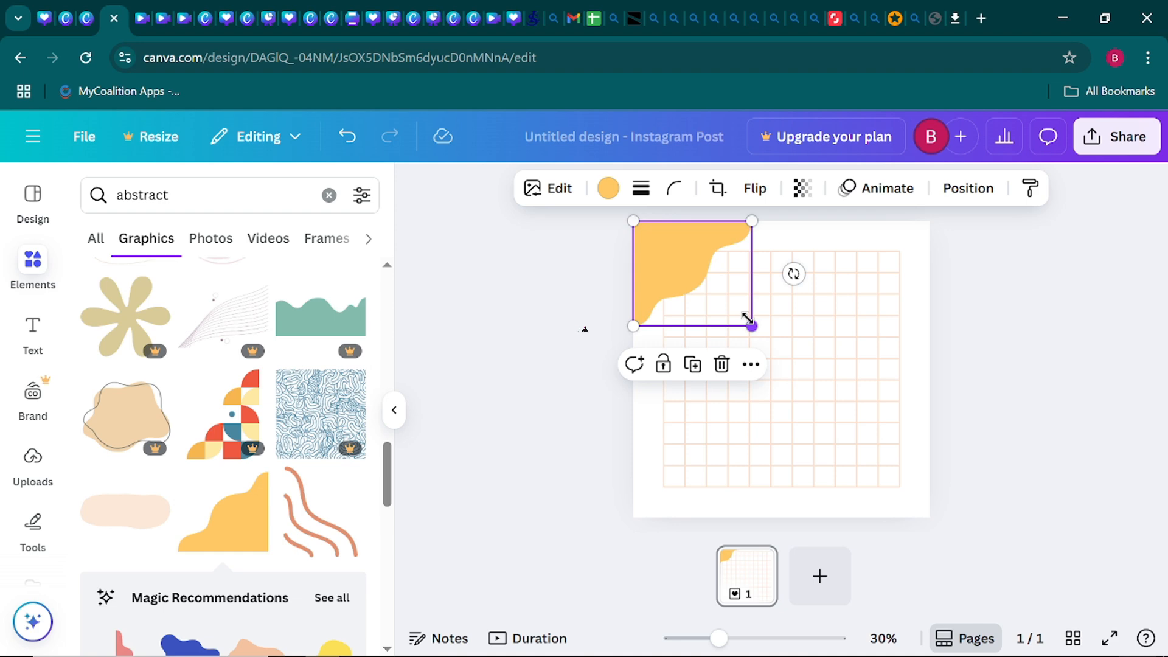
pyautogui.hotkey('ctrl', 'z')
pyautogui.hotkey('ctrl', 'z')
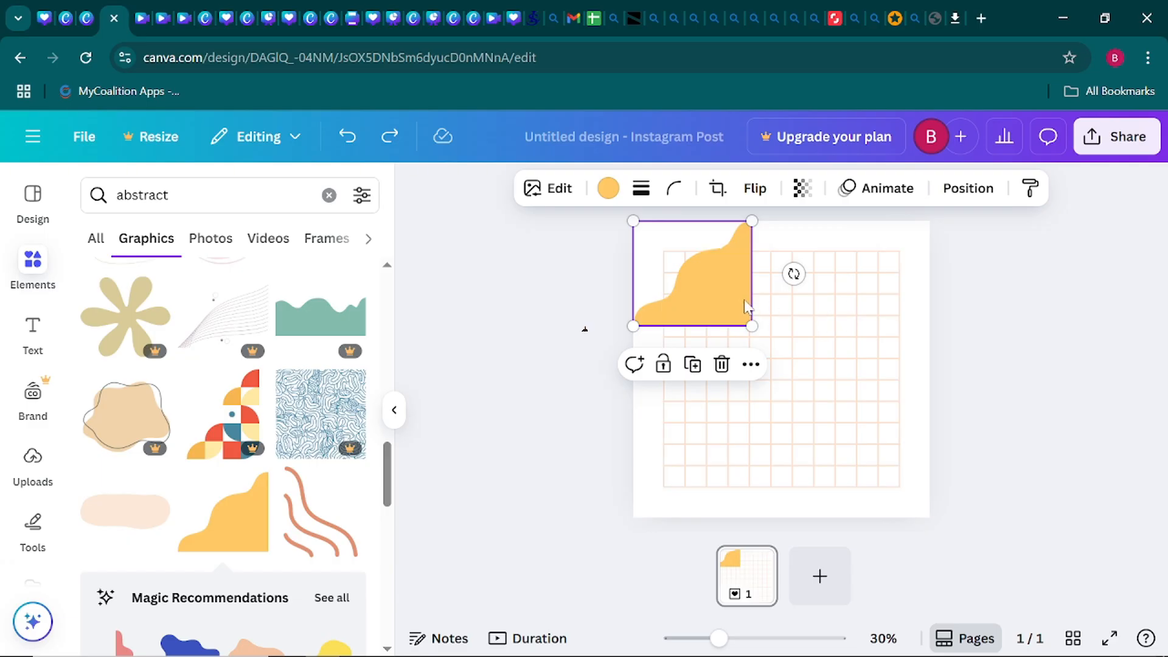
# Rotate the yellow wavy shape half a turn so its solid side fills the page's upper-left corner, slightly past the left edge
pyautogui.moveTo(745, 302); pyautogui.dragTo(674, 268)
pyautogui.click(368, 239)
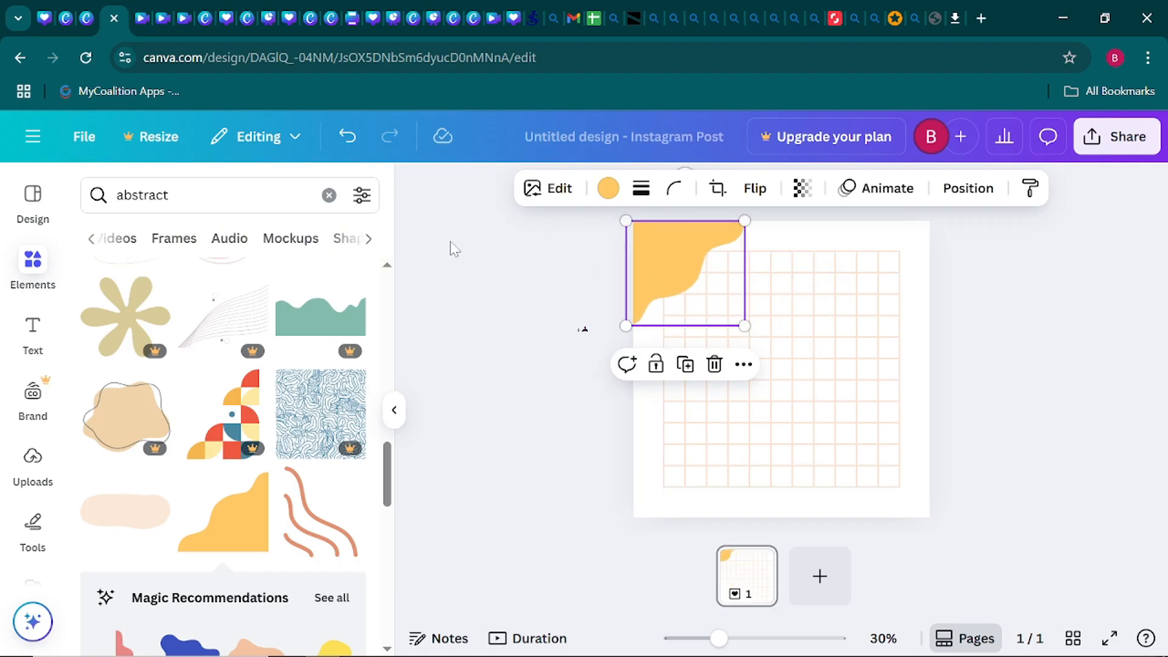
pyautogui.click(452, 261)
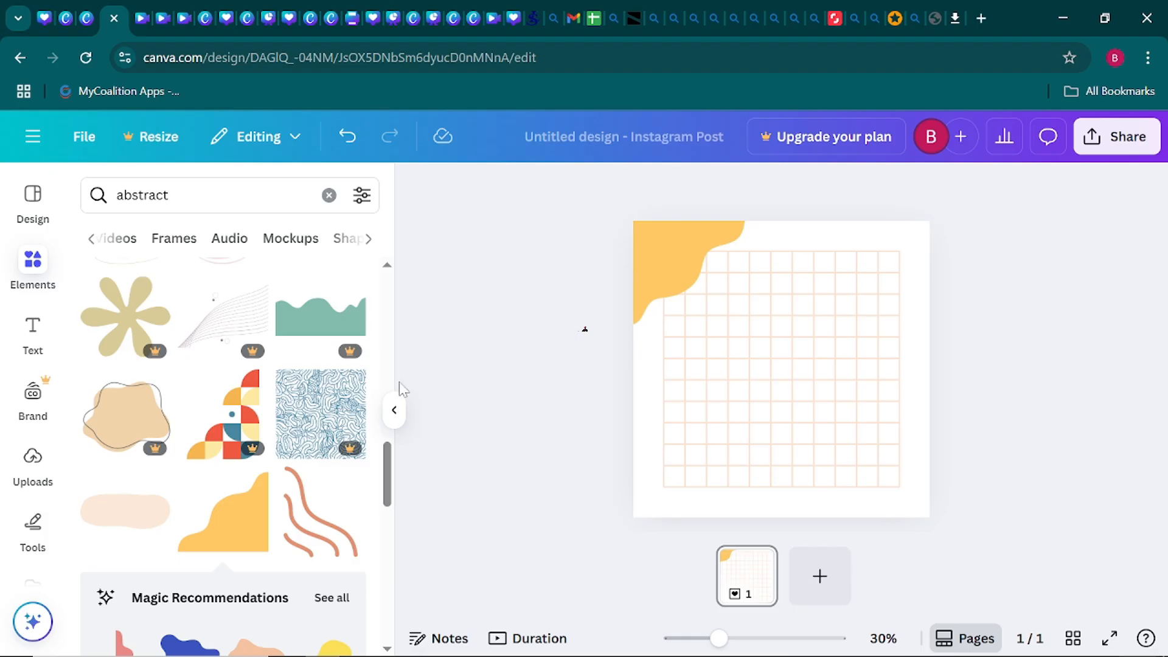
pyautogui.click(393, 411)
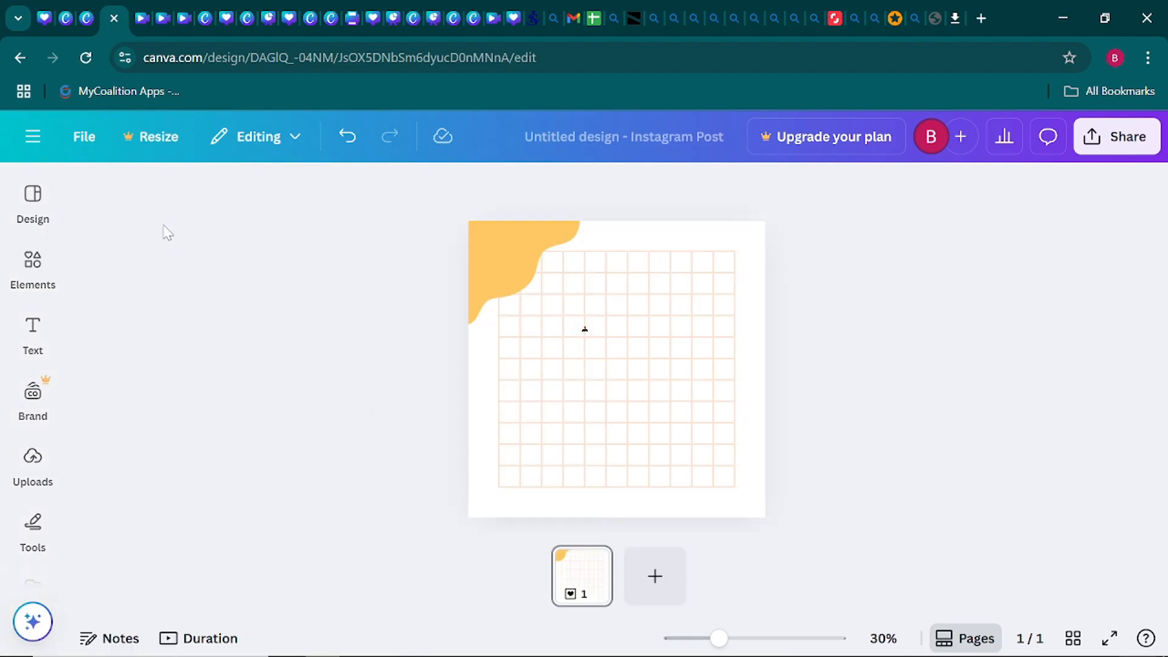
# Duplicate the yellow wavy shape, place the copy in the page's upper-right corner, and flip it horizontally to mirror the original
pyautogui.click(511, 245)
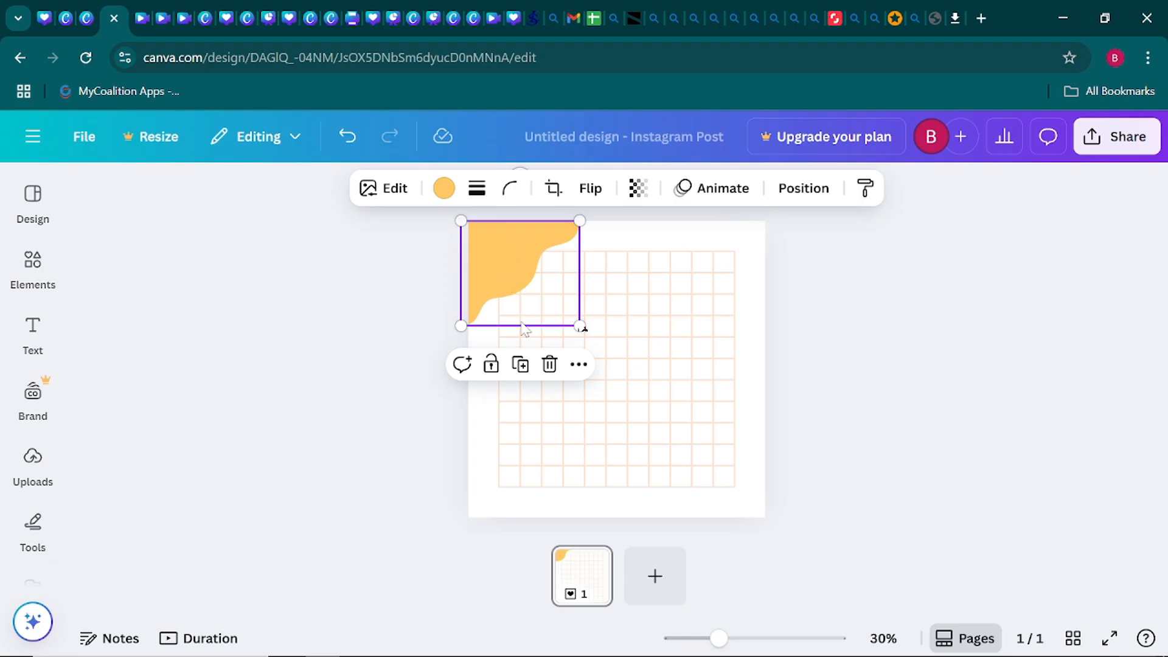
pyautogui.click(520, 366)
pyautogui.moveTo(501, 269); pyautogui.dragTo(691, 271)
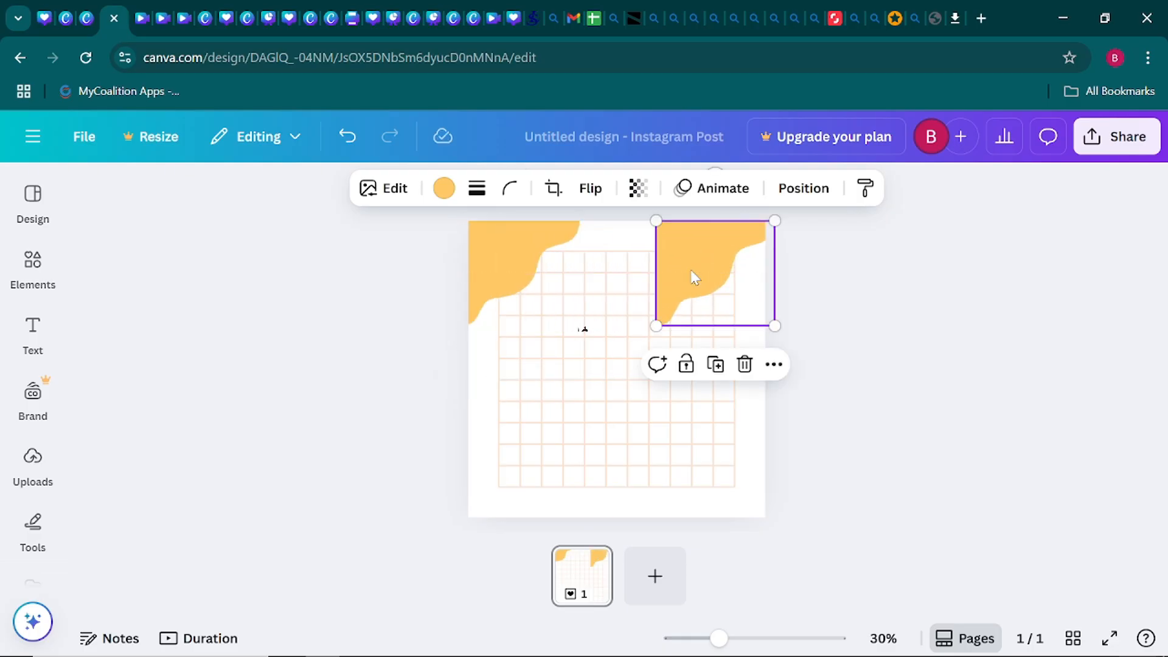
pyautogui.click(589, 192)
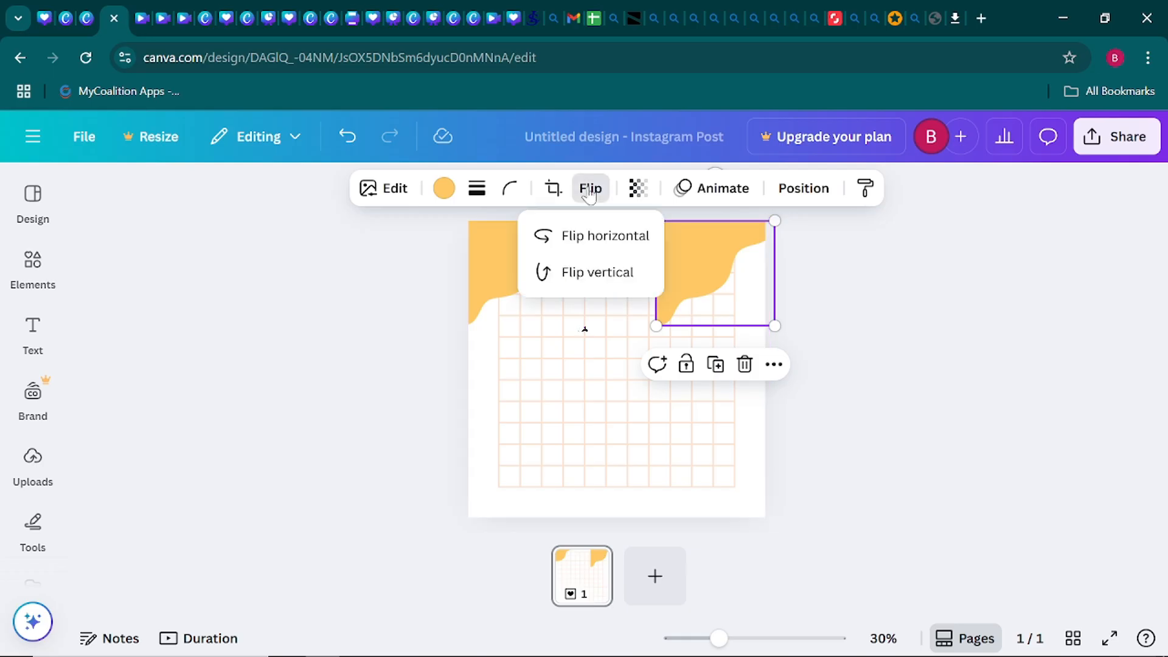
pyautogui.click(593, 237)
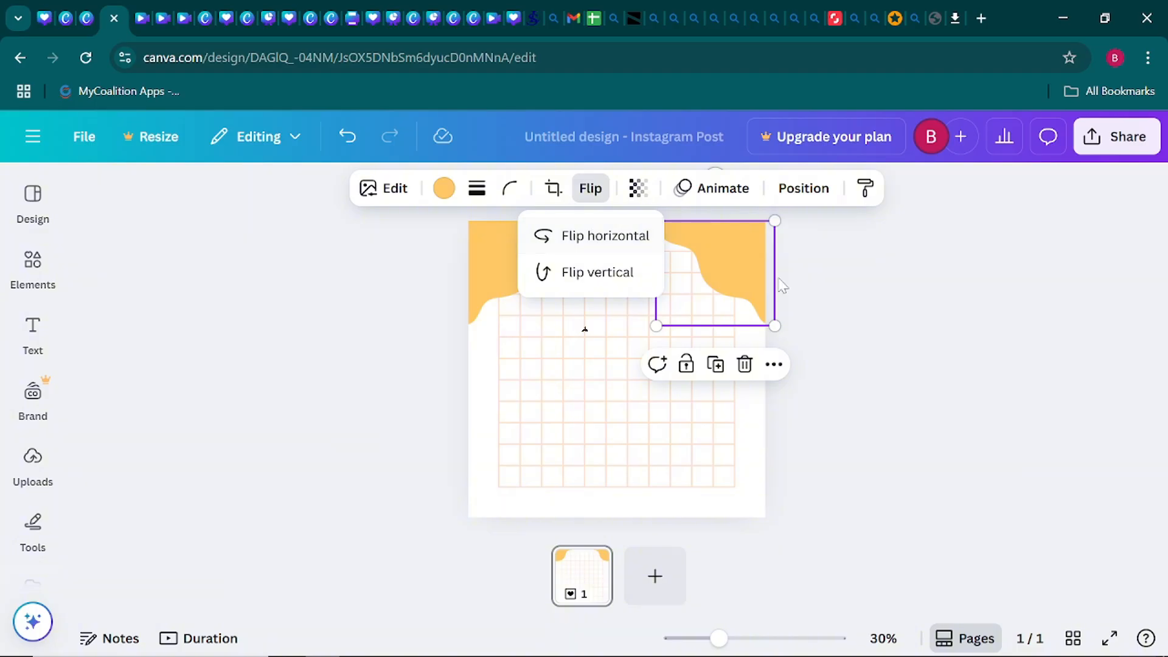
pyautogui.click(841, 323)
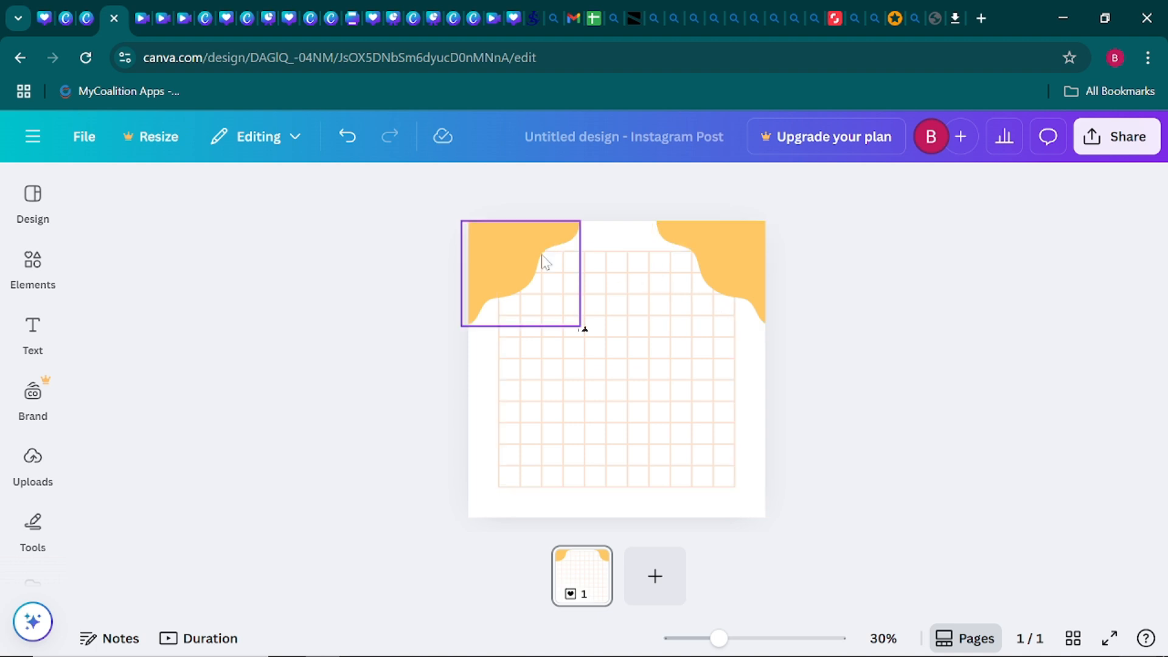
# Check the example design in the open tutorial presentation, return to the Instagram post, and search the element graphics for "geo shapes"
pyautogui.click(427, 19)
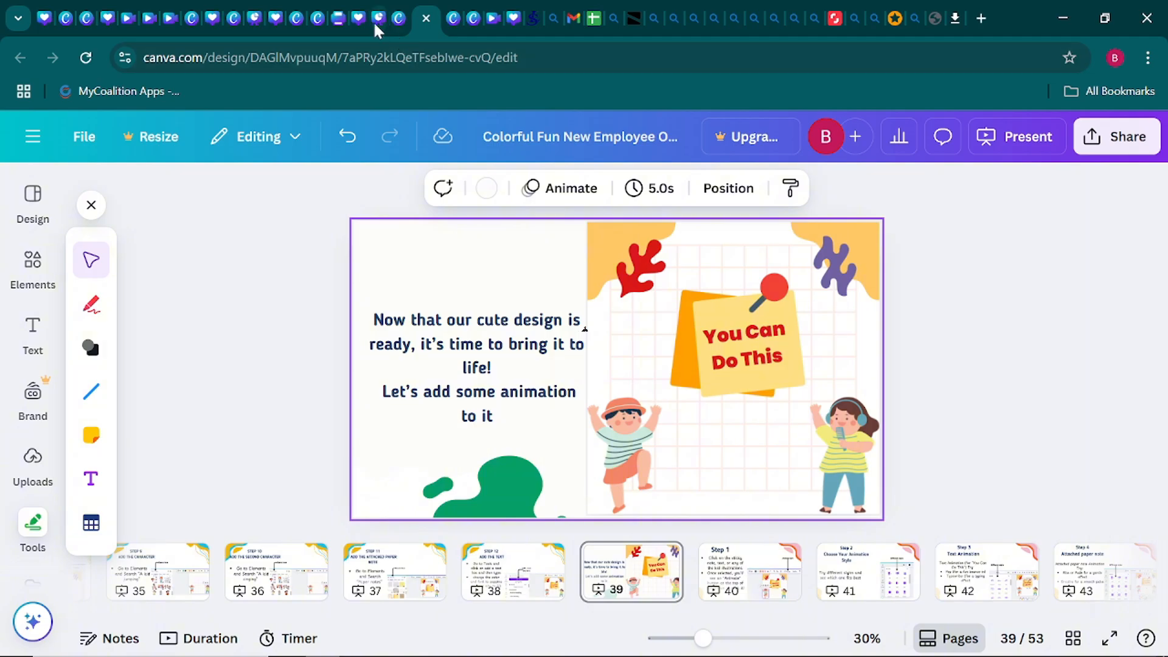
pyautogui.click(104, 24)
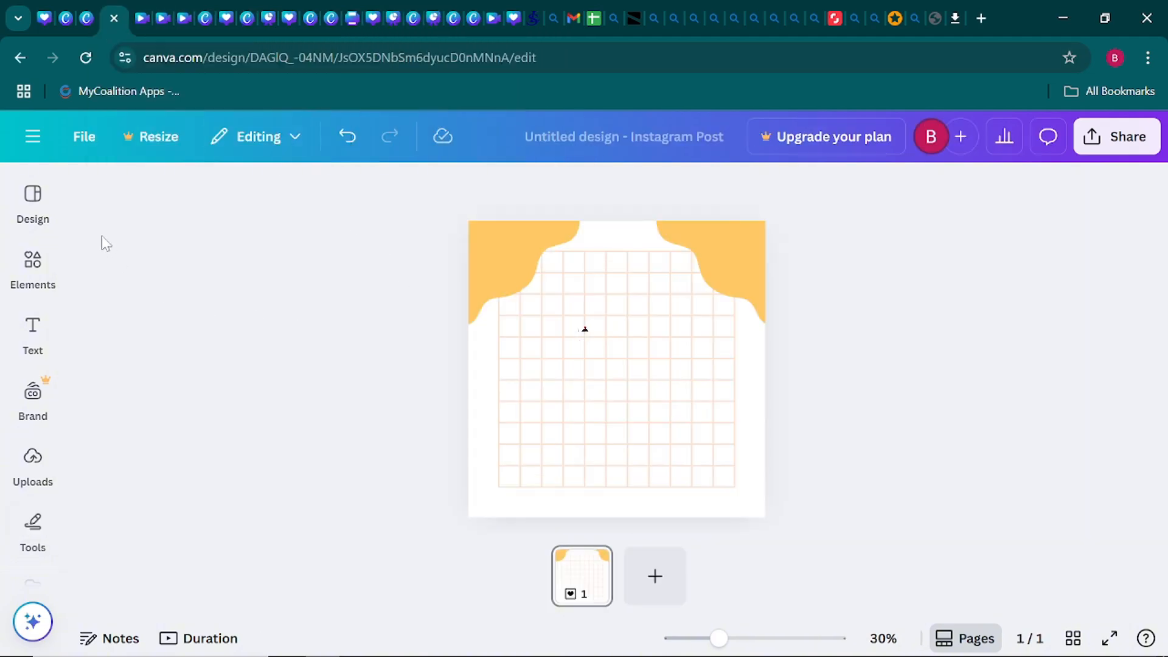
pyautogui.click(33, 268)
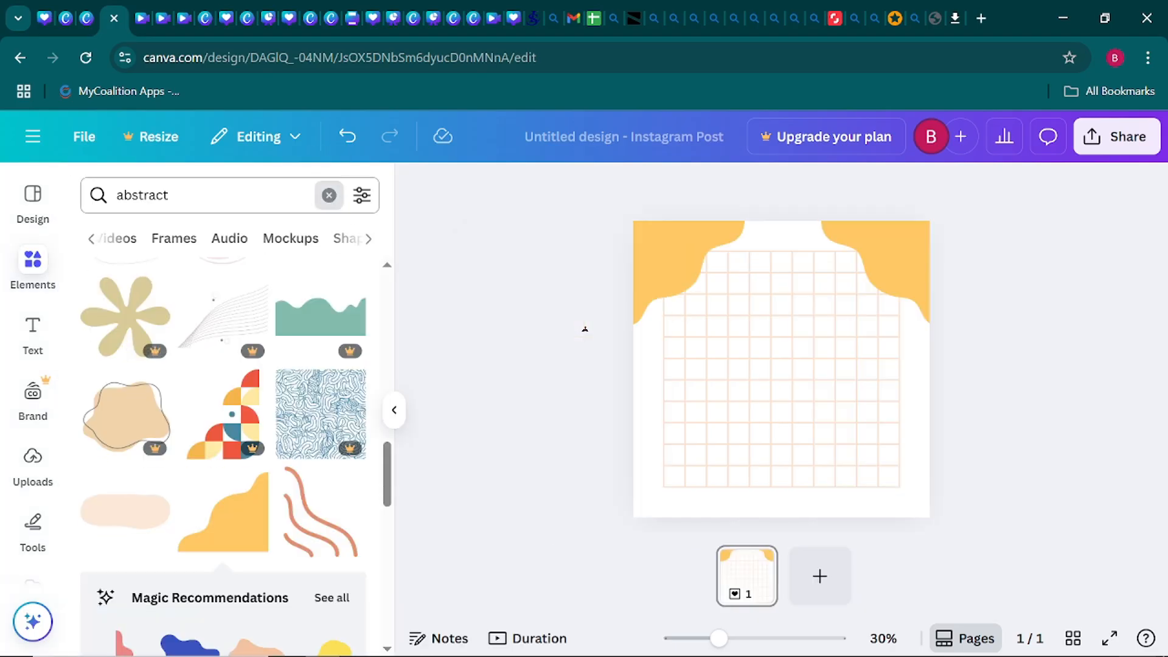
pyautogui.click(328, 195)
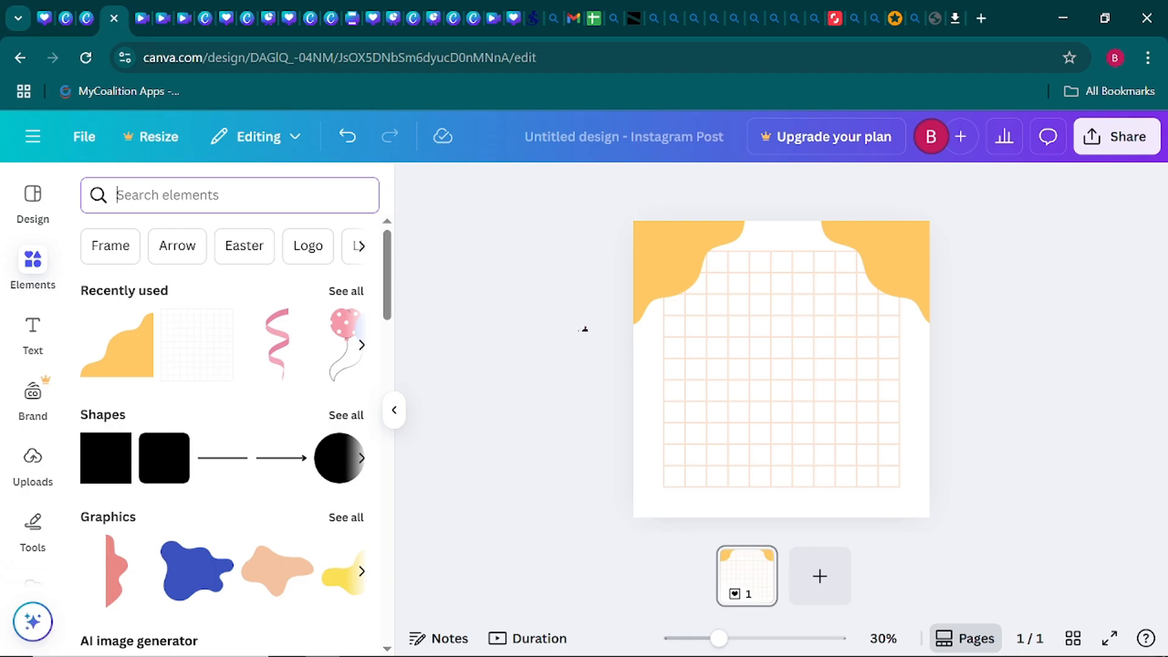
pyautogui.write('geo ')
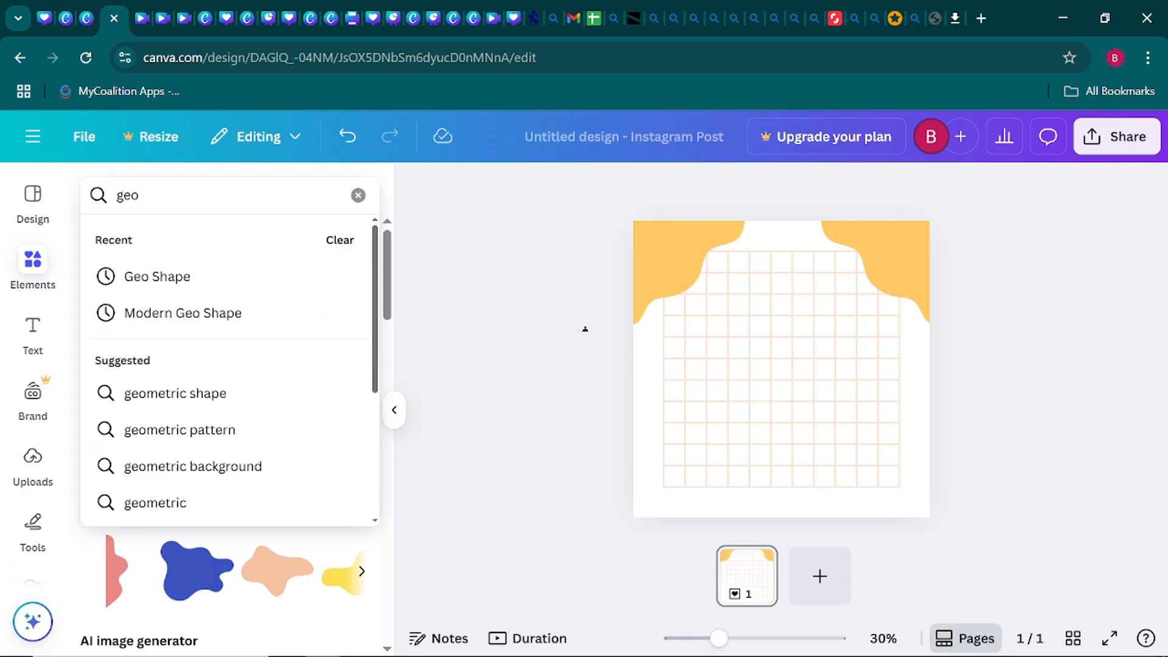
pyautogui.write('sha')
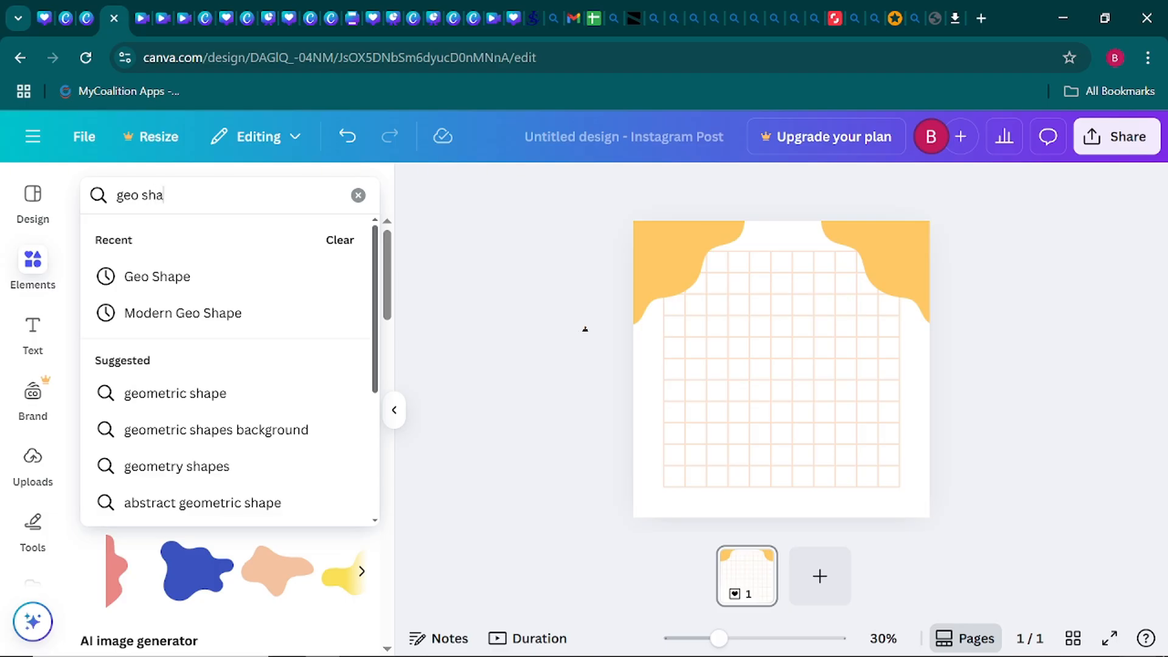
pyautogui.write('pes')
pyautogui.press('Return')
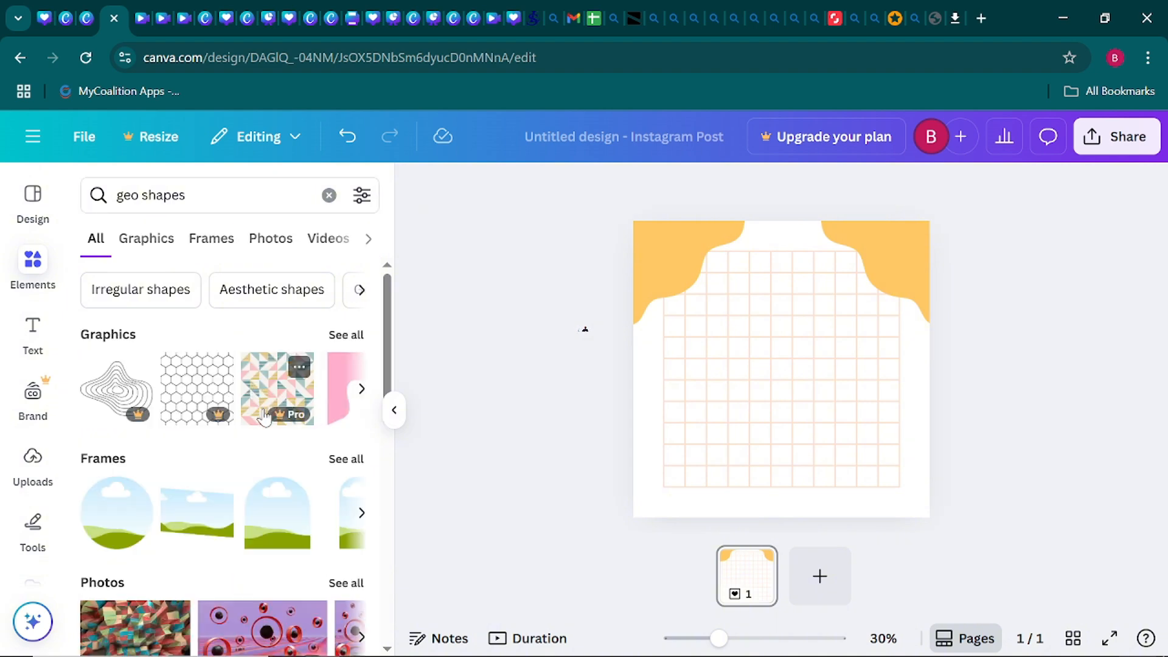
pyautogui.scroll(-2, 260, 412)
pyautogui.scroll(2, 263, 419)
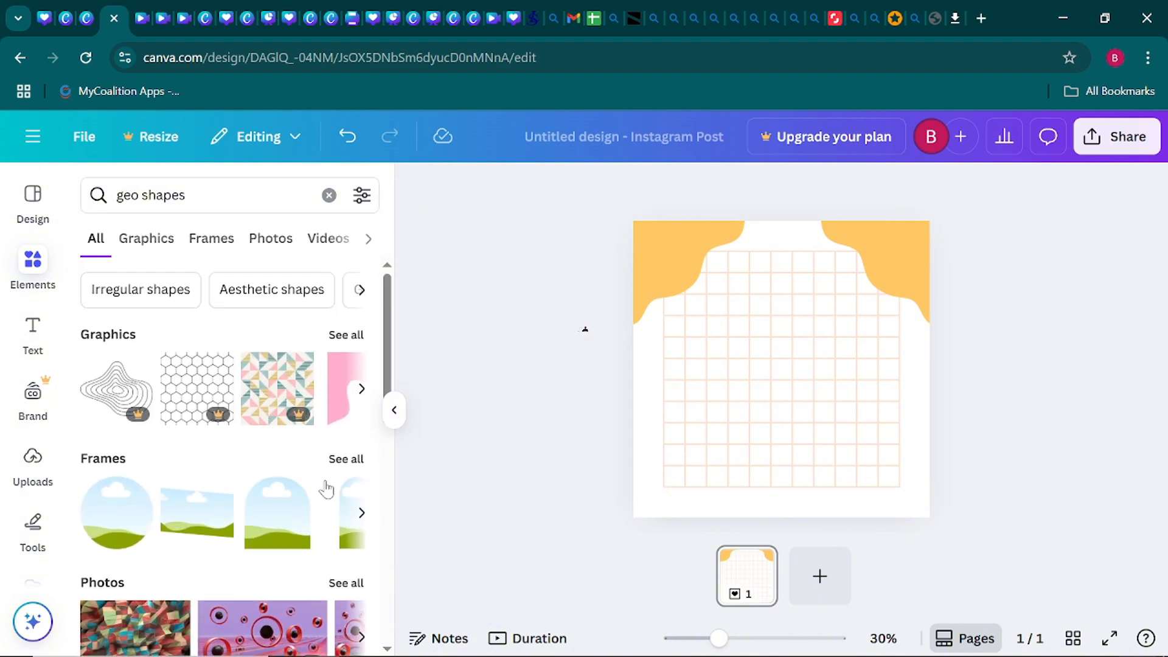
pyautogui.click(338, 336)
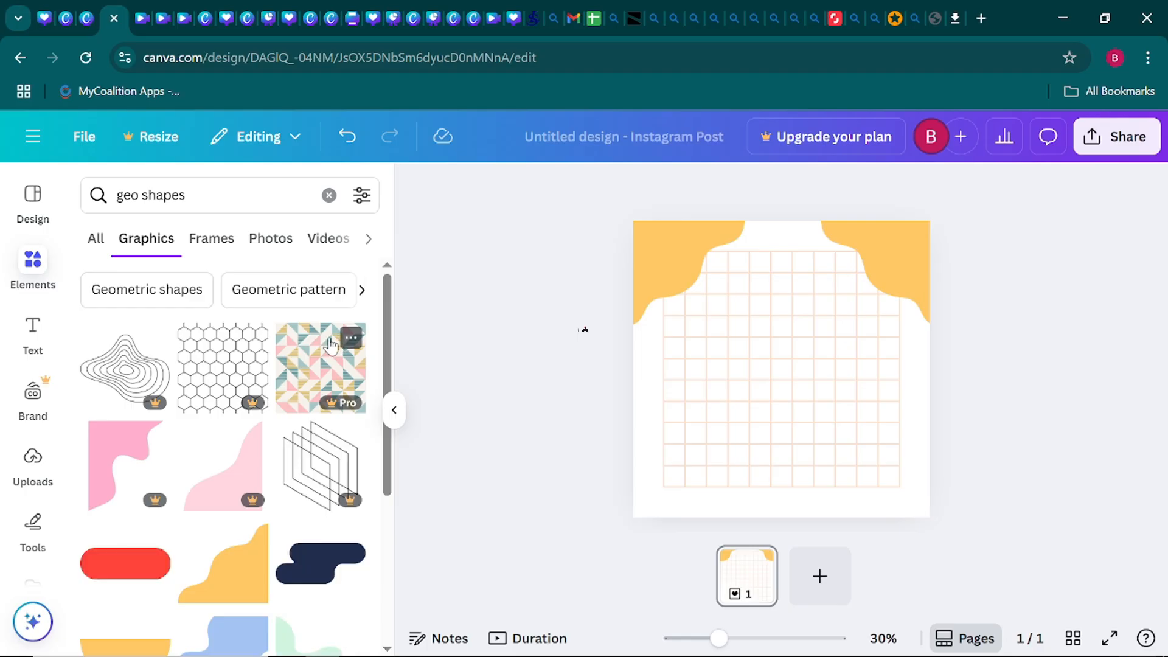
# Find the free navy leaf-like shape among the geo shapes graphics and add it to the page
pyautogui.scroll(-4, 330, 345)
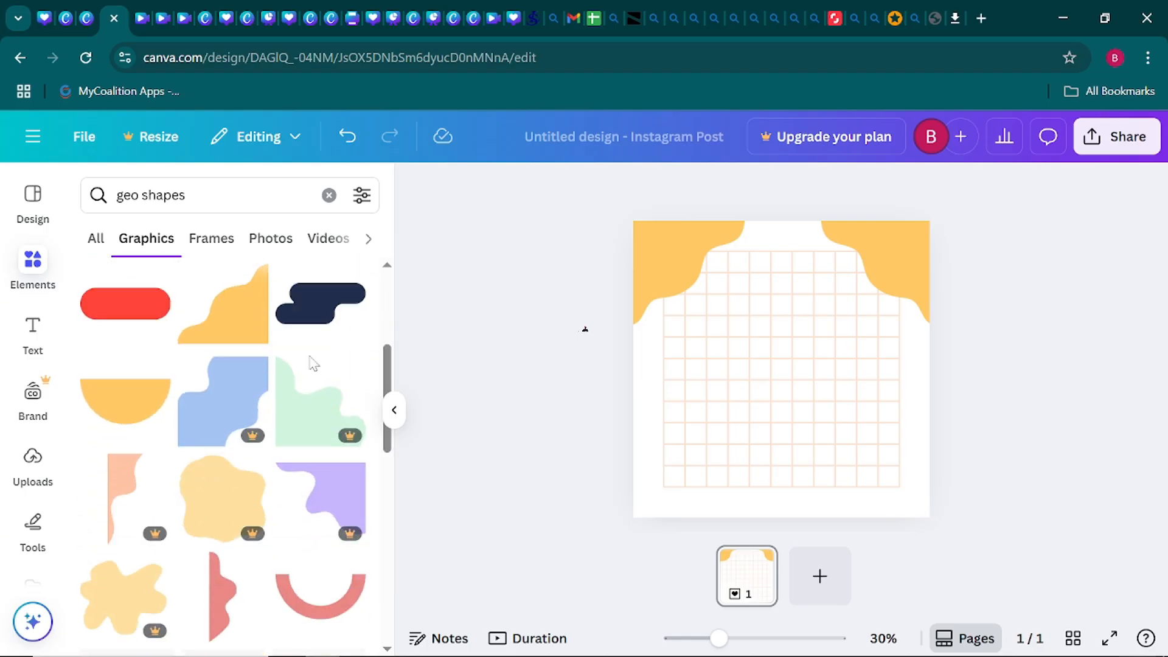
pyautogui.scroll(-7, 313, 363)
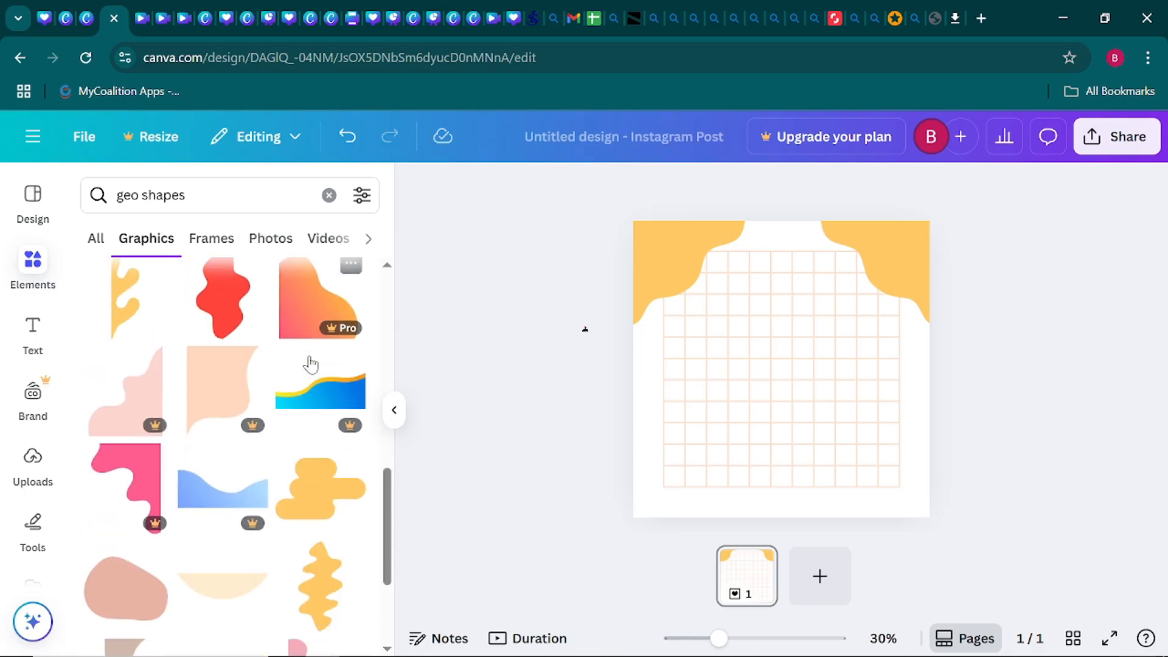
pyautogui.scroll(-5, 310, 364)
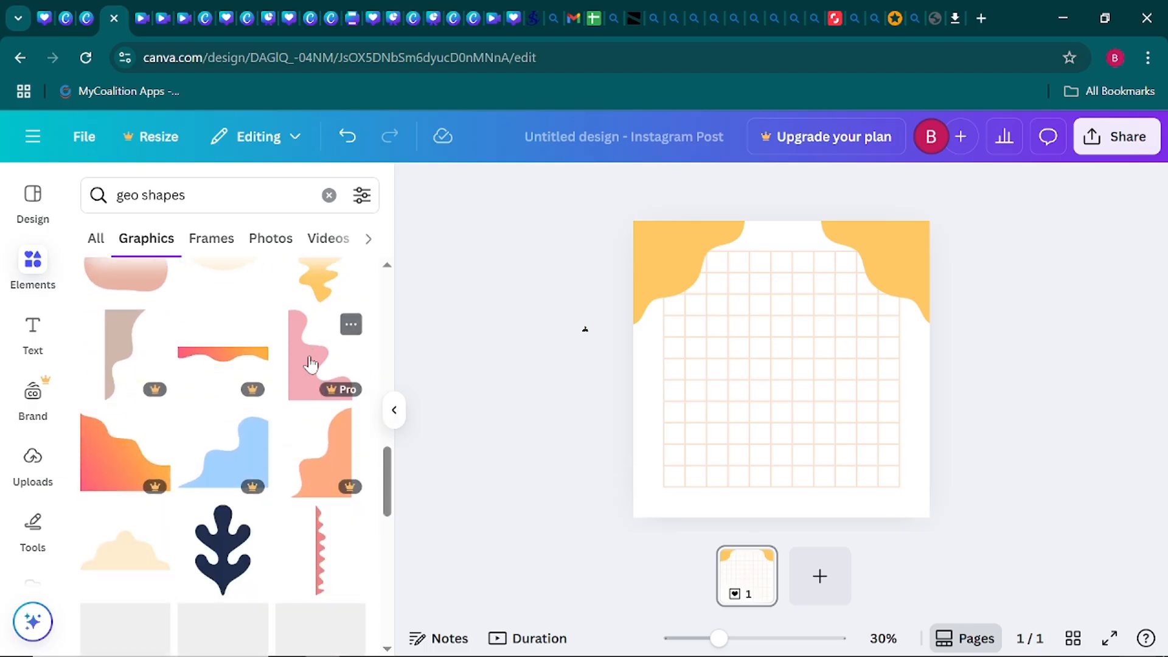
pyautogui.scroll(-3, 311, 364)
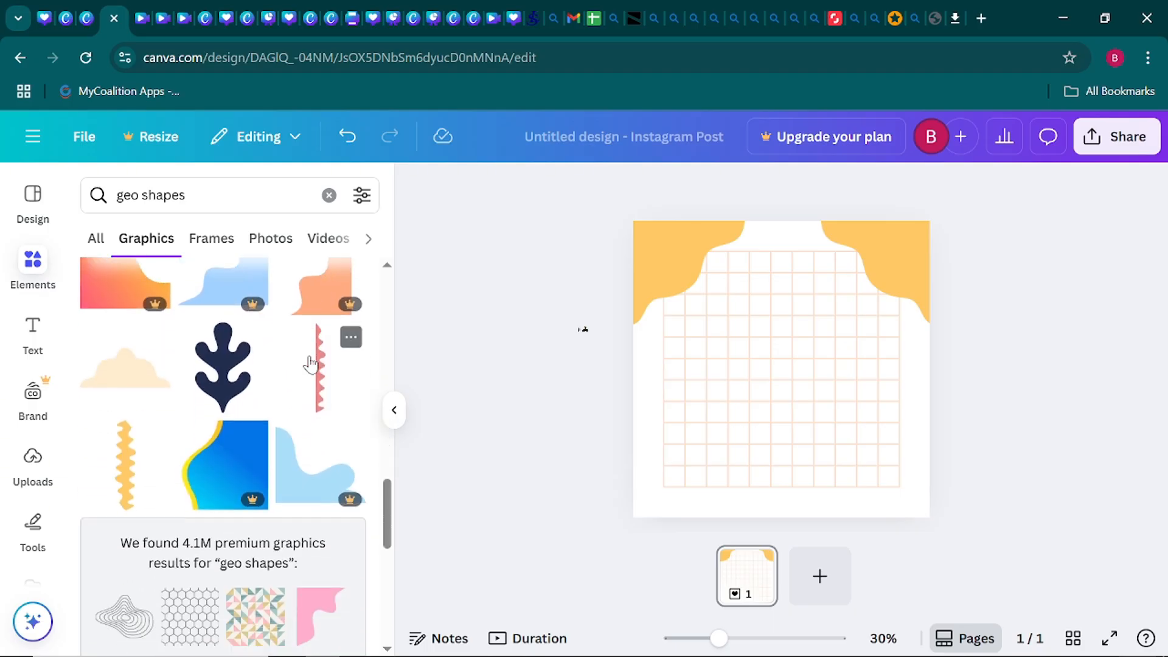
pyautogui.scroll(-7, 311, 364)
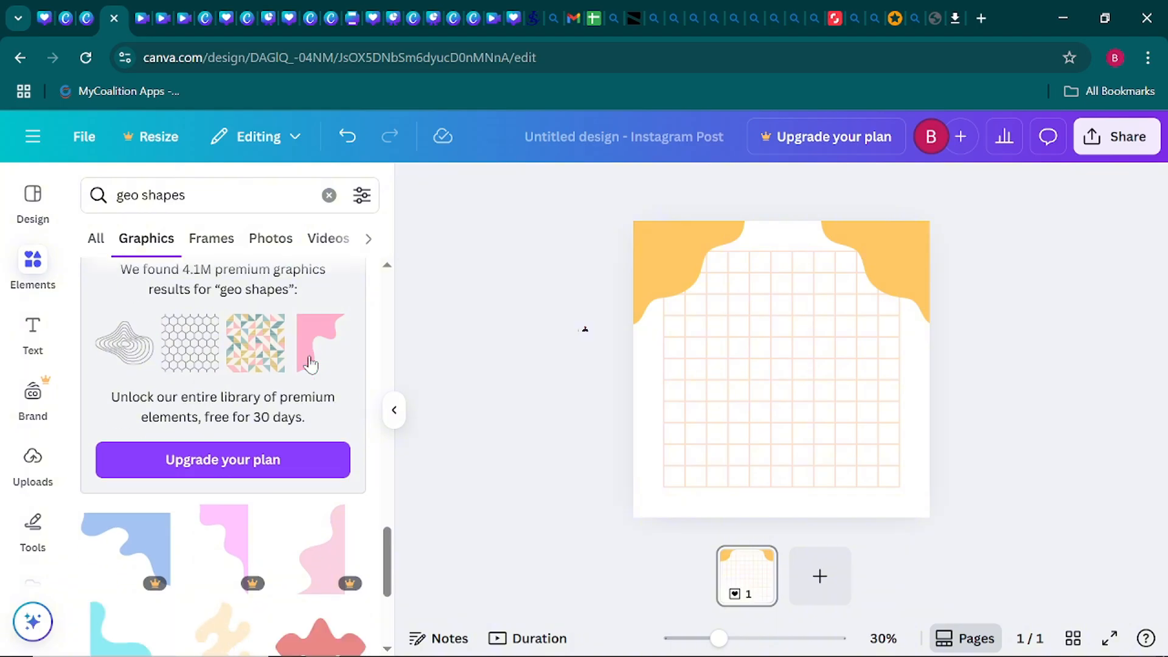
pyautogui.scroll(7, 311, 364)
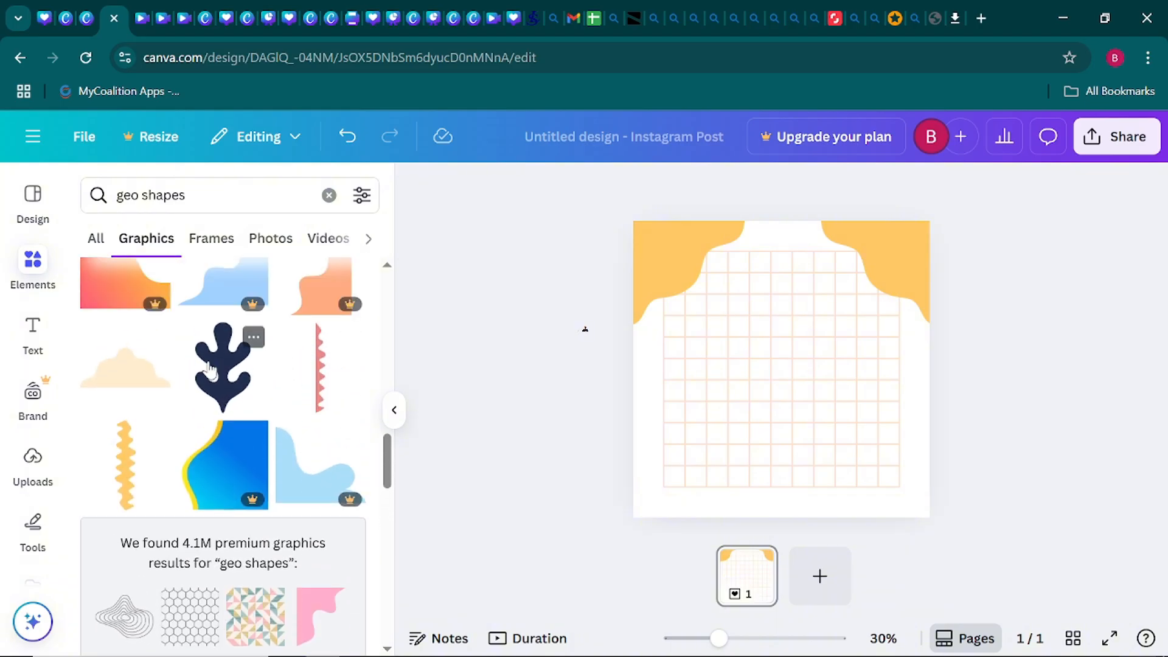
pyautogui.click(207, 368)
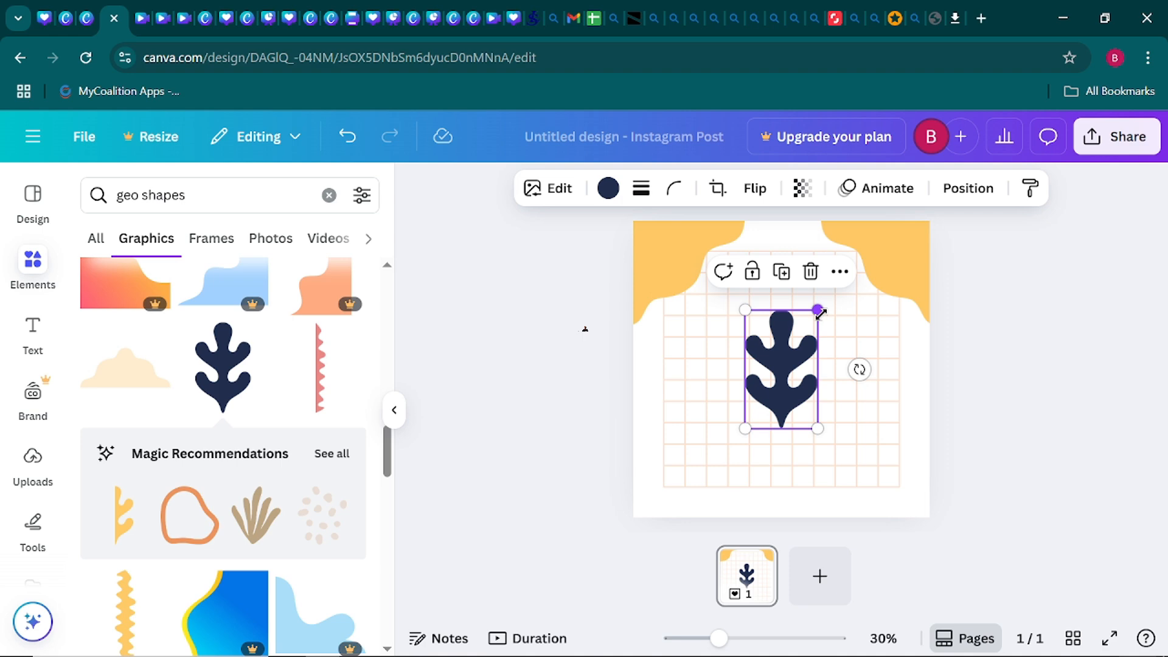
# Shrink the navy leaf shape, tilt it clockwise, and place it over the yellow shape in the upper-left corner
pyautogui.moveTo(818, 312); pyautogui.dragTo(791, 354)
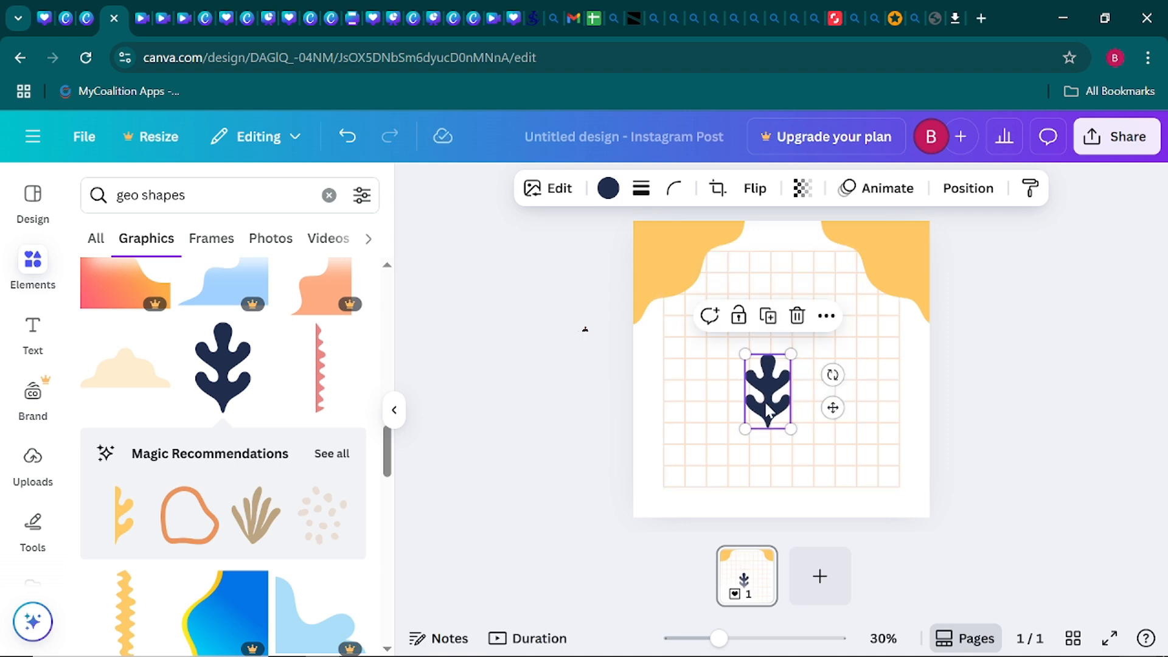
pyautogui.moveTo(764, 408); pyautogui.dragTo(691, 301)
pyautogui.moveTo(756, 271); pyautogui.dragTo(761, 316)
pyautogui.moveTo(699, 293); pyautogui.dragTo(689, 283)
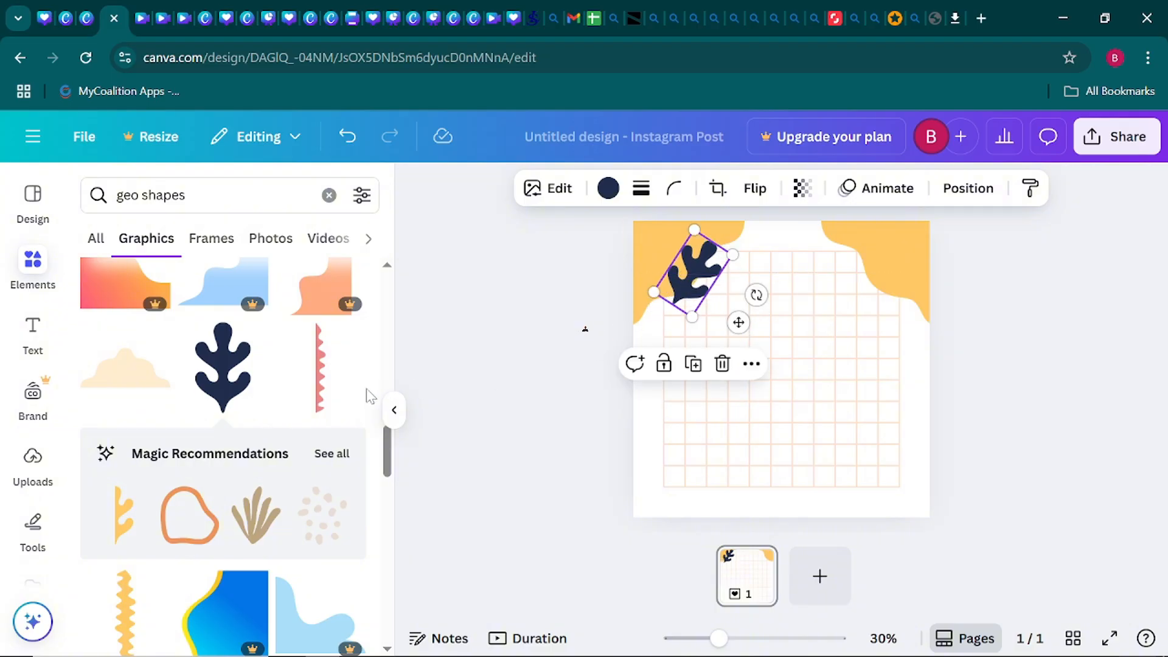
# Add the free cream wavy shape from the geo shapes results, shrink and tilt it, and place it over the upper-right yellow shape
pyautogui.scroll(-10, 230, 392)
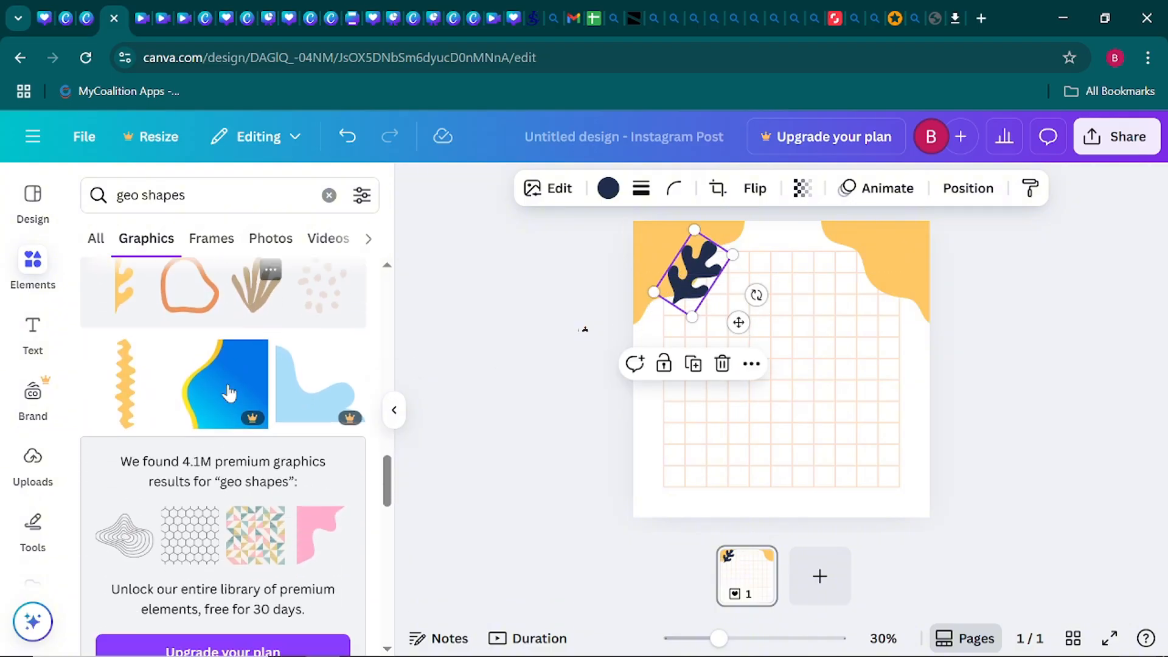
pyautogui.scroll(-2, 229, 392)
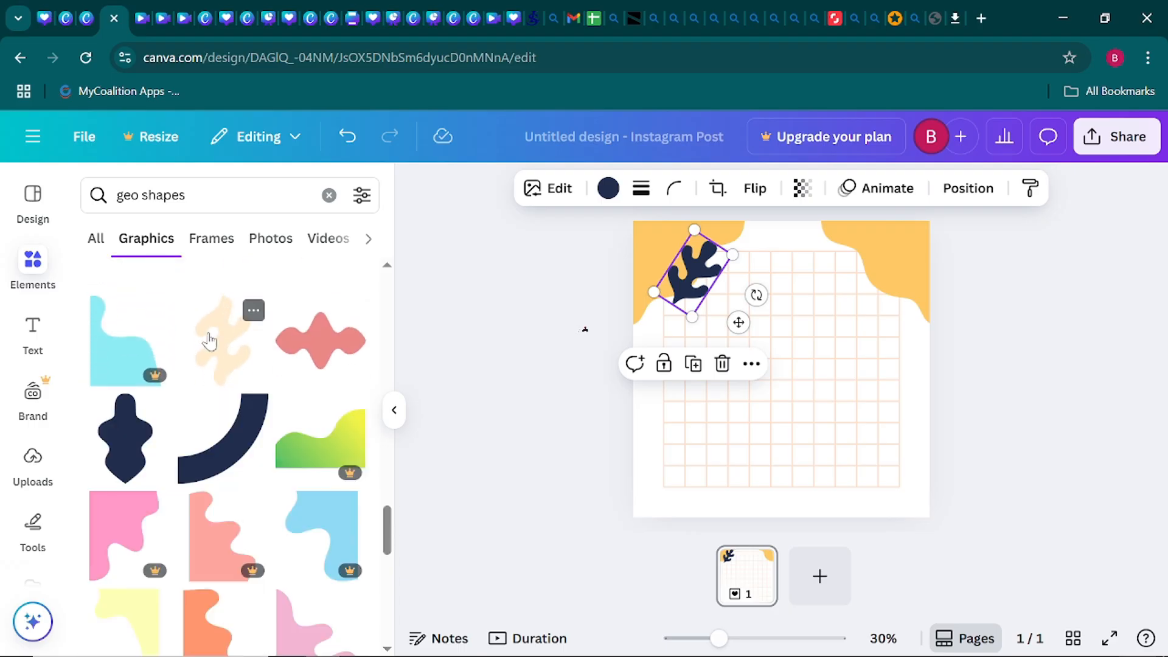
pyautogui.click(209, 340)
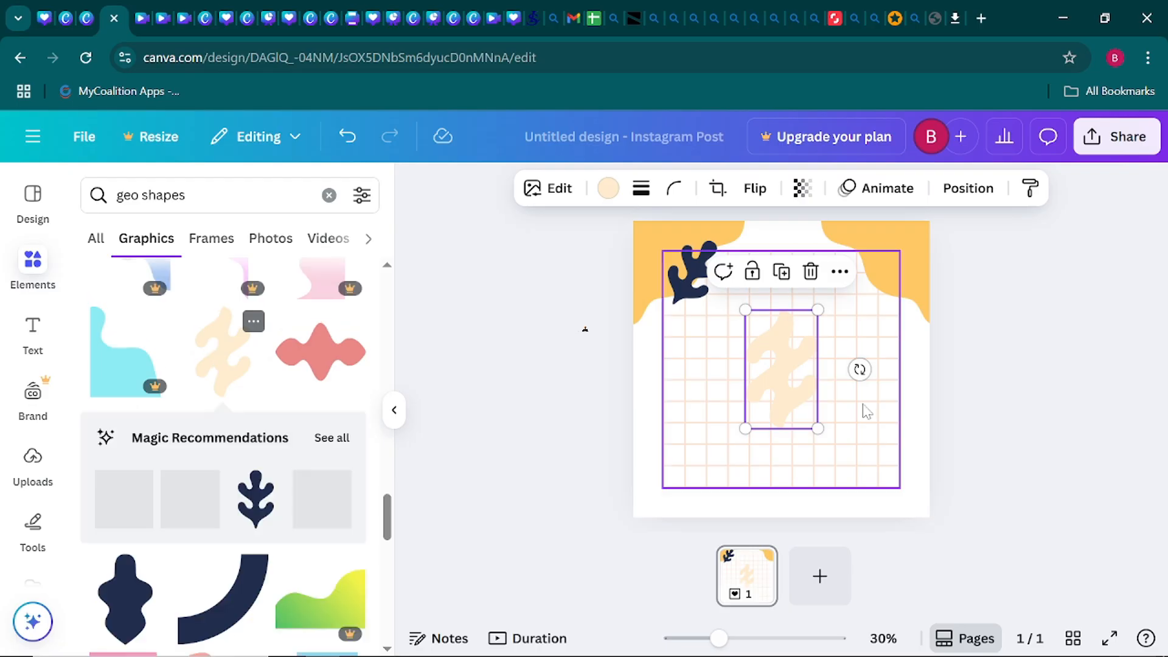
pyautogui.moveTo(818, 311); pyautogui.dragTo(802, 335)
pyautogui.moveTo(777, 384); pyautogui.dragTo(853, 282)
pyautogui.moveTo(919, 263)
pyautogui.mouseDown()
pyautogui.moveTo(910, 300)
pyautogui.moveTo(855, 247)
pyautogui.moveTo(865, 242)
pyautogui.moveTo(867, 271)
pyautogui.mouseUp()
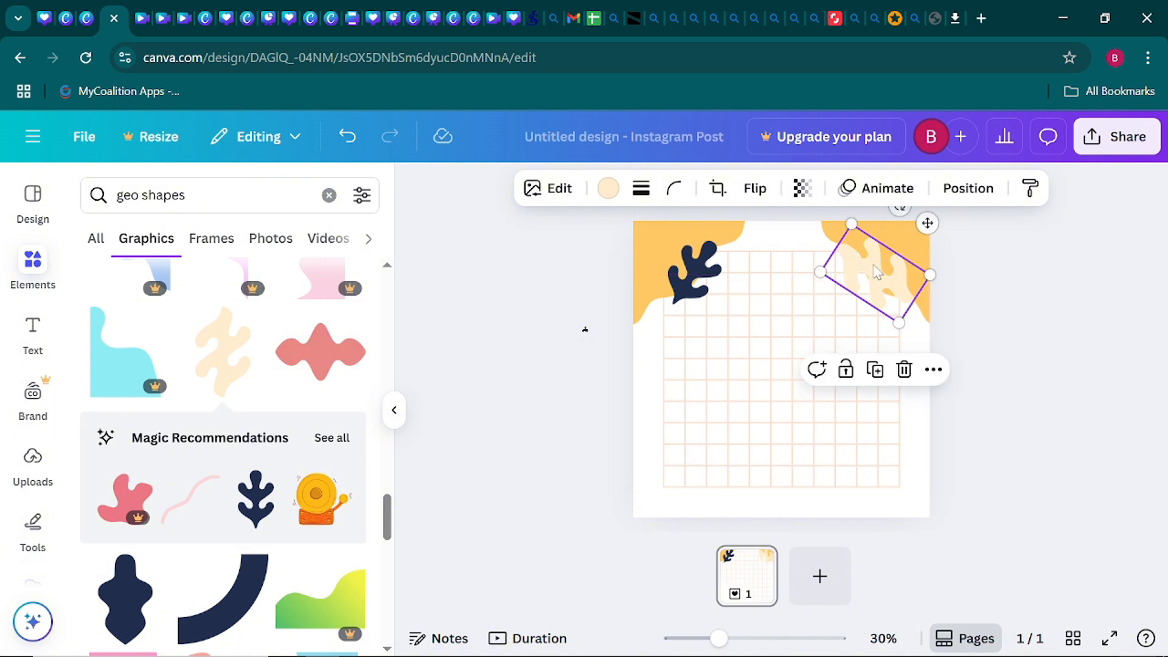
pyautogui.moveTo(853, 226); pyautogui.dragTo(858, 237)
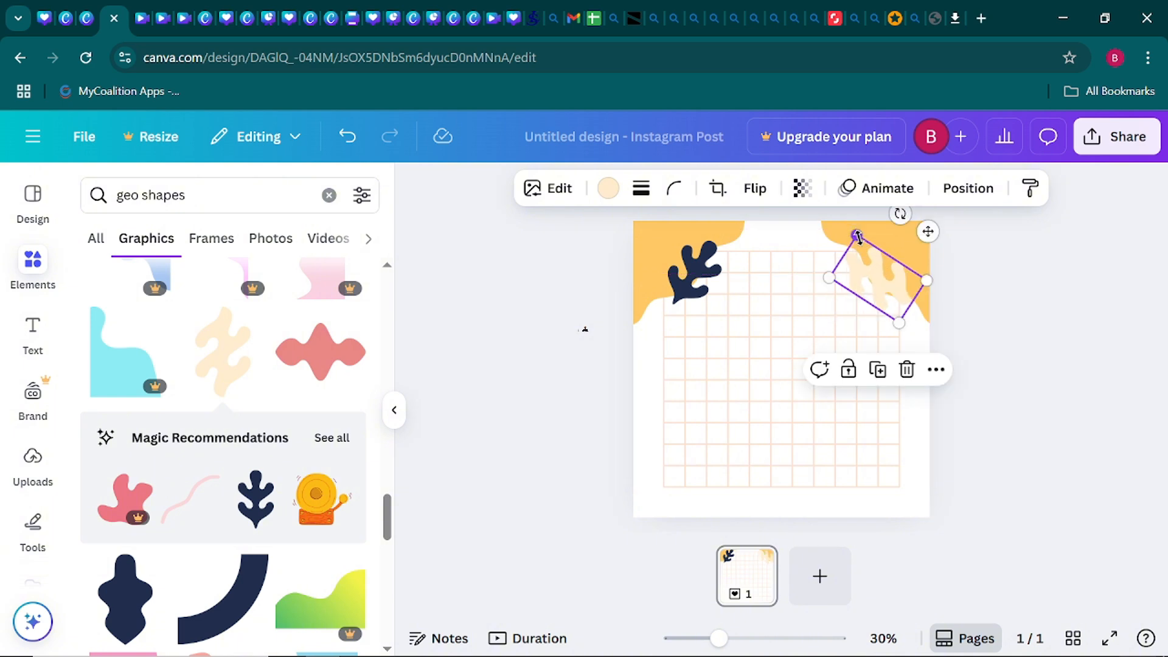
# Tilt the cream wavy shape further clockwise, nudge it into place over the upper-right yellow shape, and deselect it
pyautogui.moveTo(884, 279)
pyautogui.mouseDown()
pyautogui.moveTo(876, 265)
pyautogui.moveTo(880, 302)
pyautogui.mouseUp()
pyautogui.moveTo(886, 237); pyautogui.dragTo(896, 242)
pyautogui.moveTo(855, 298); pyautogui.dragTo(868, 279)
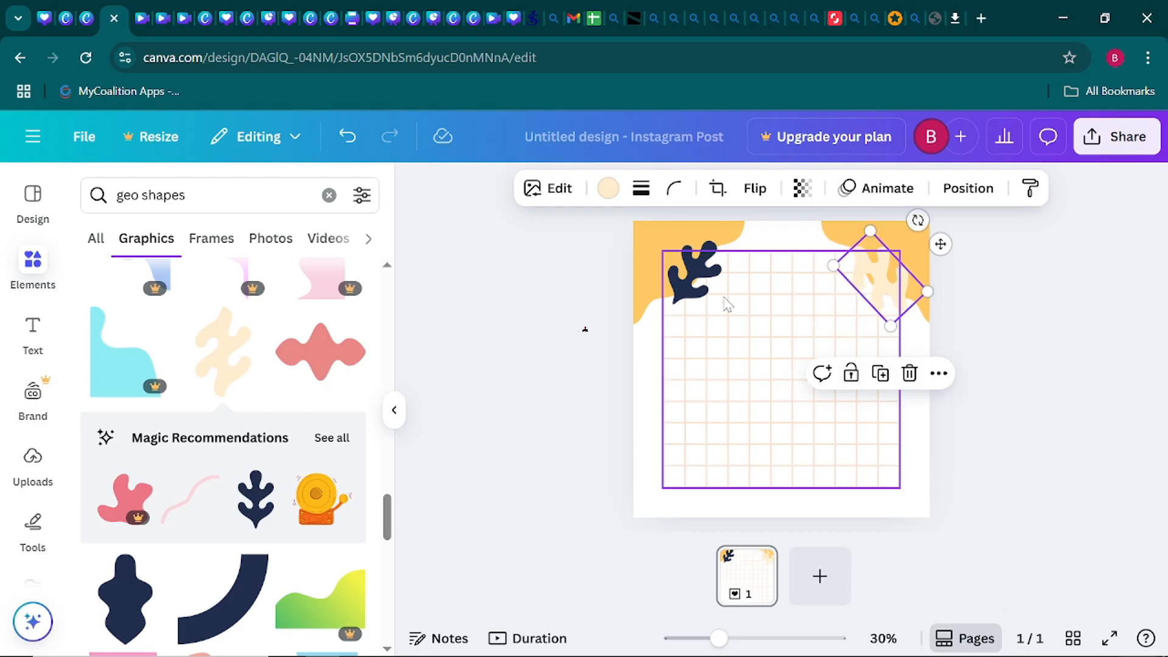
pyautogui.click(394, 410)
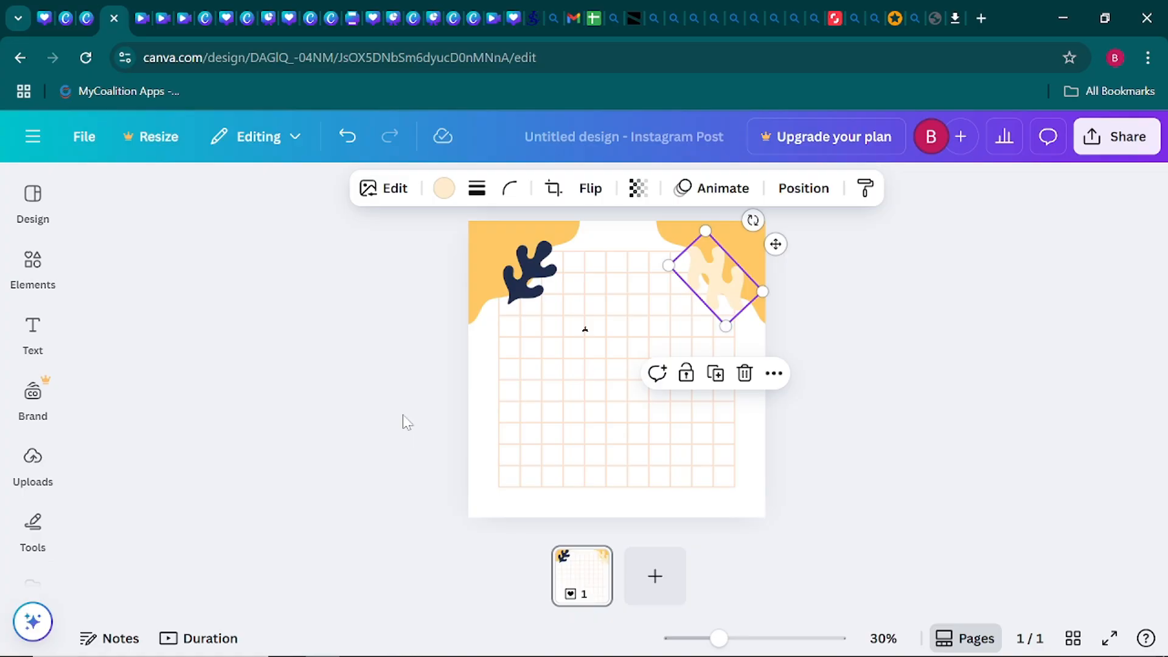
pyautogui.click(256, 371)
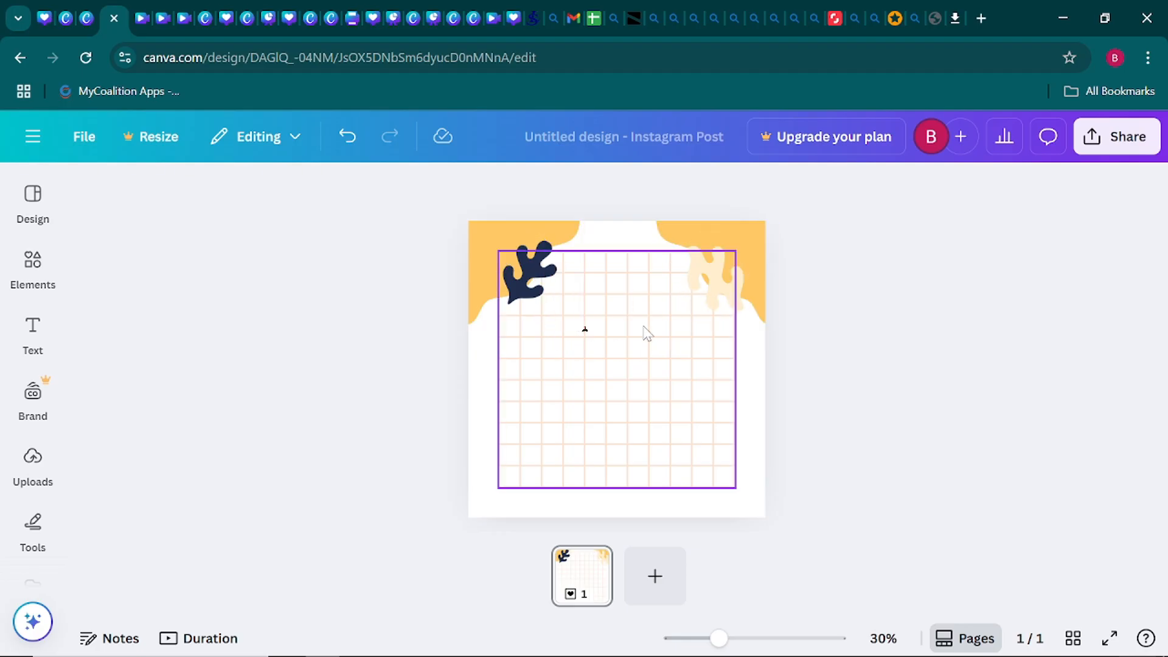
# Recolor the navy leaf shape in the upper-left corner to red, fine-tuned to the custom shade #EF2727
pyautogui.click(524, 281)
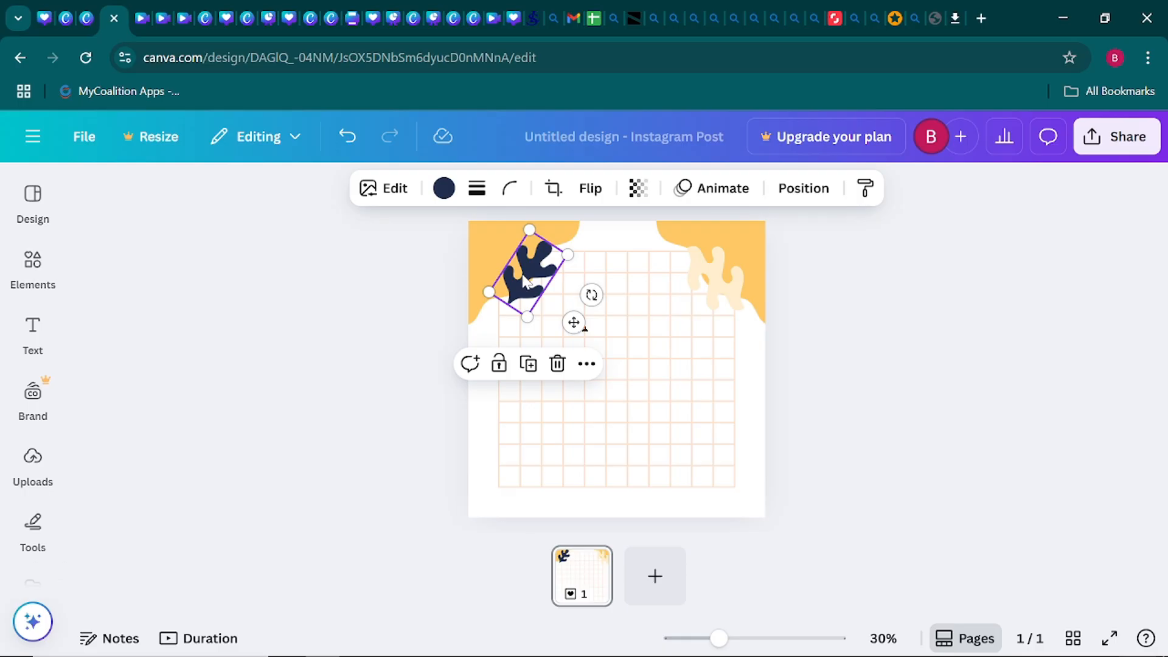
pyautogui.click(444, 194)
pyautogui.scroll(-3, 278, 349)
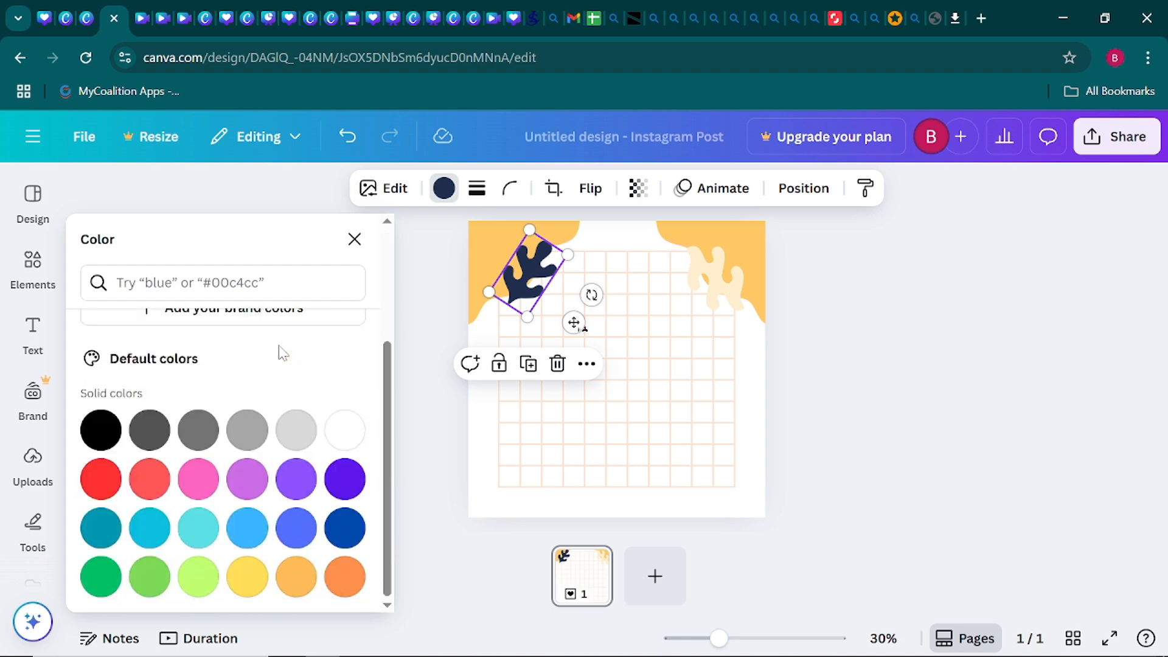
pyautogui.click(97, 482)
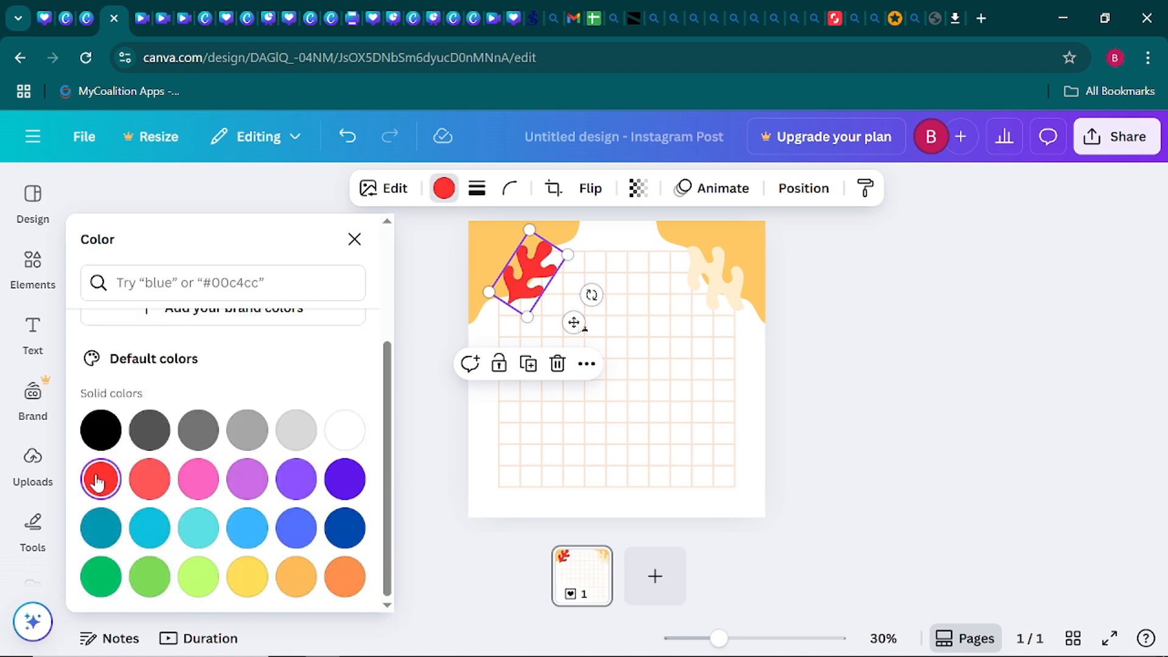
pyautogui.scroll(3, 107, 380)
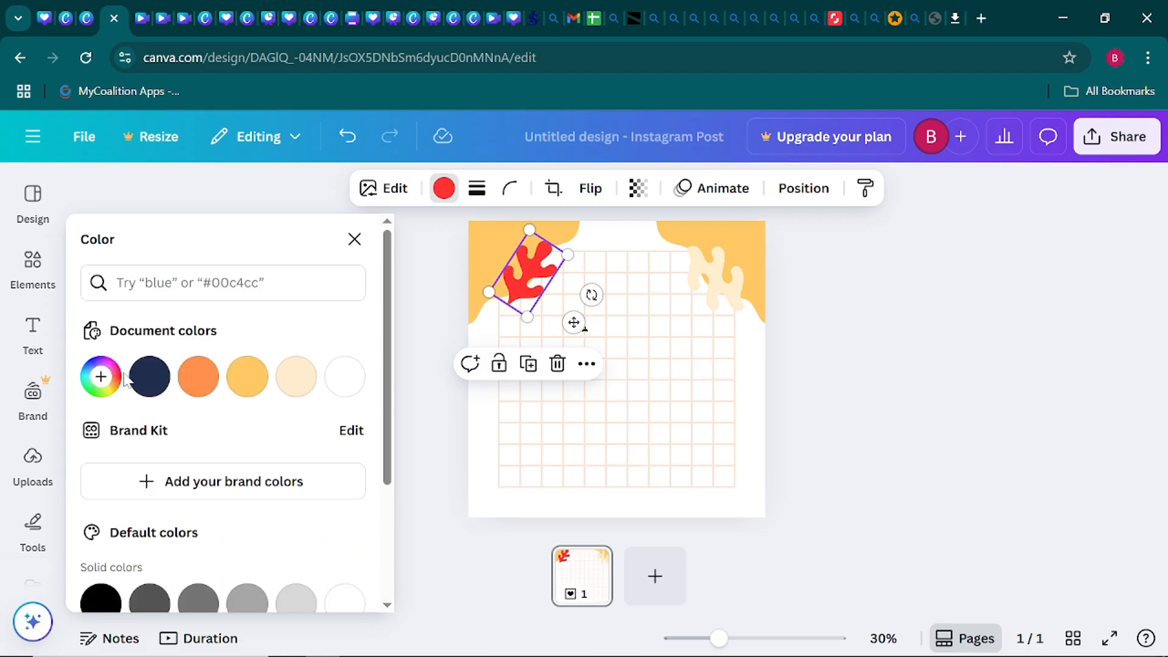
pyautogui.click(102, 378)
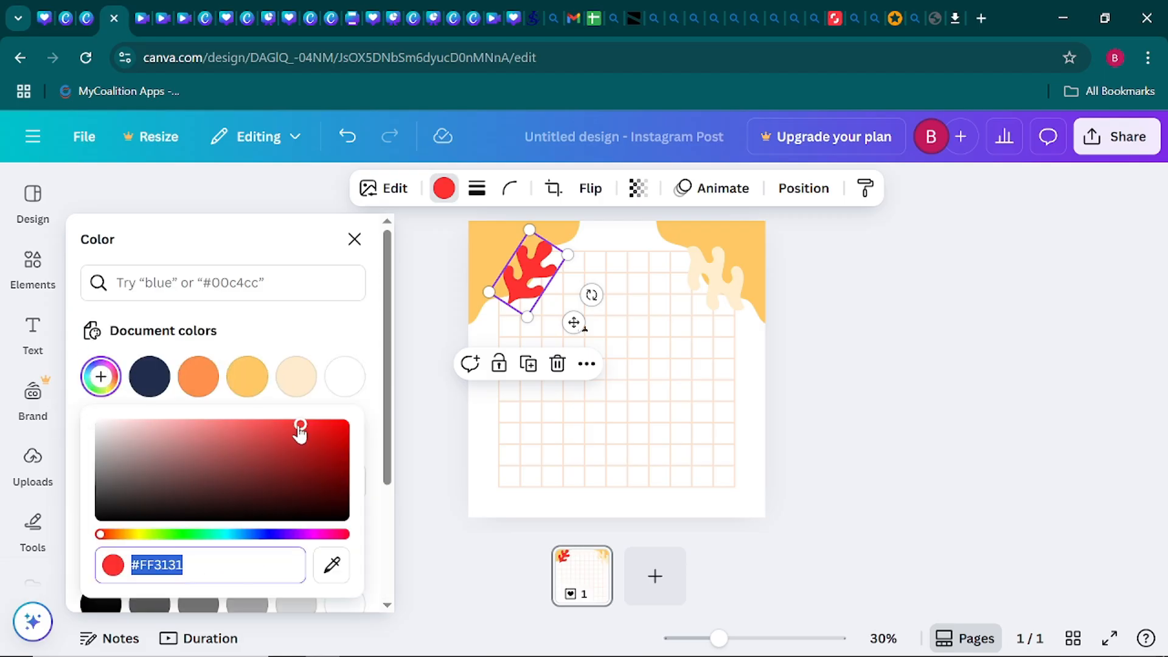
pyautogui.moveTo(301, 424); pyautogui.dragTo(308, 426)
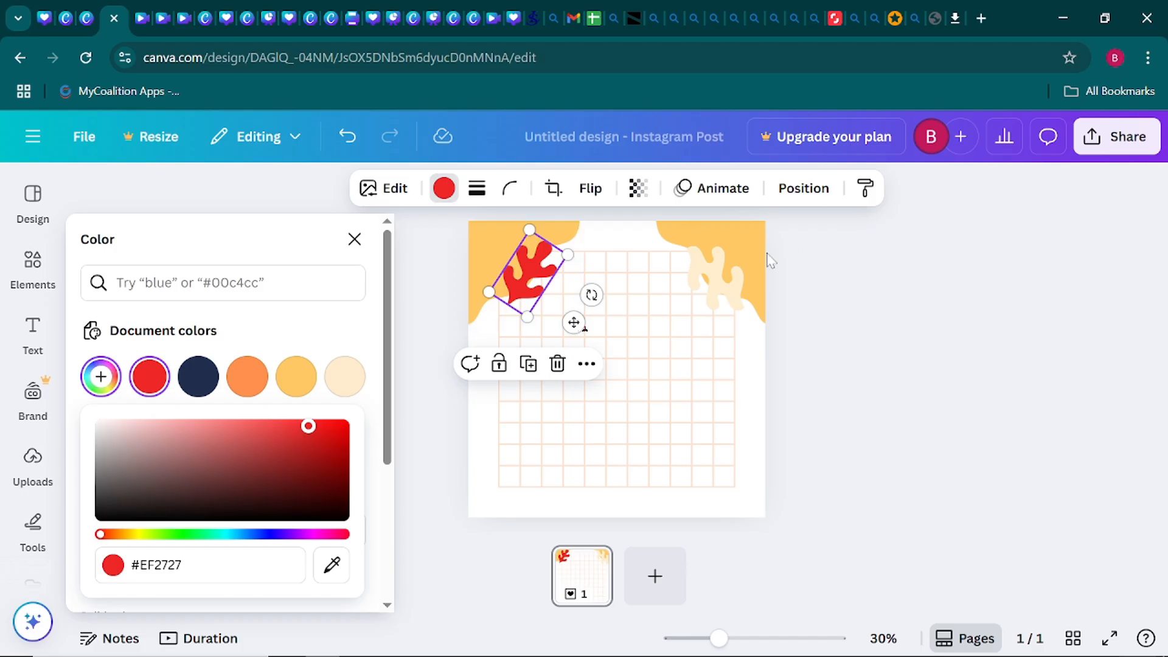
# Recolor the cream wavy shape in the upper-right corner with the lighter violet from the default solid colors, and deselect everything
pyautogui.click(709, 273)
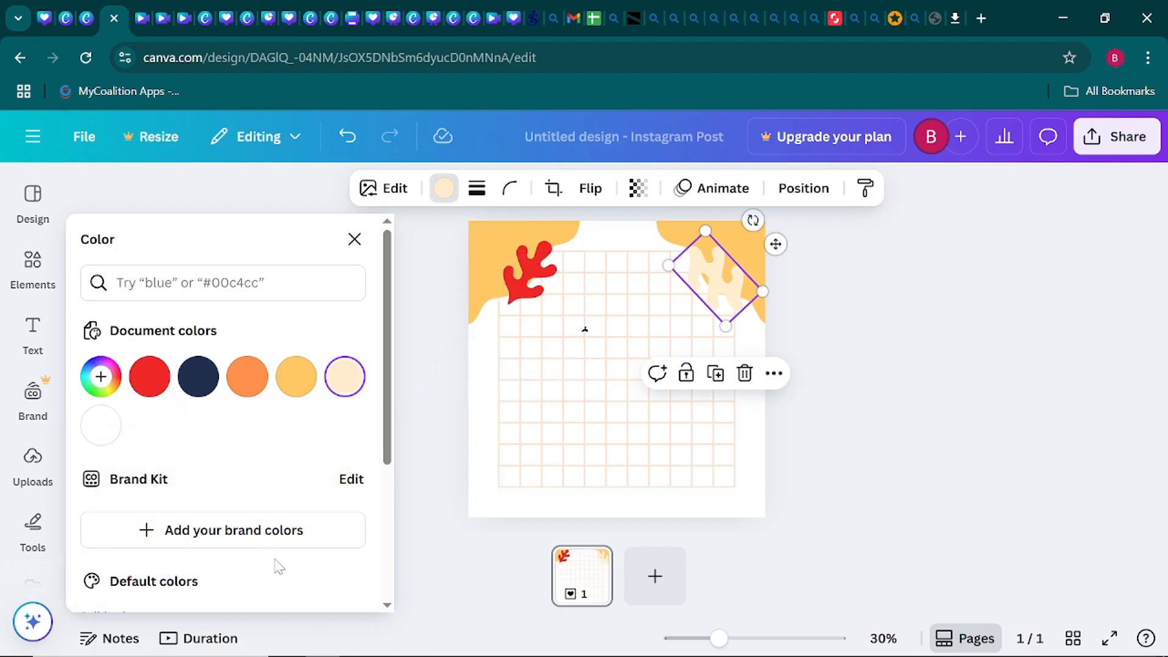
pyautogui.scroll(-3, 272, 542)
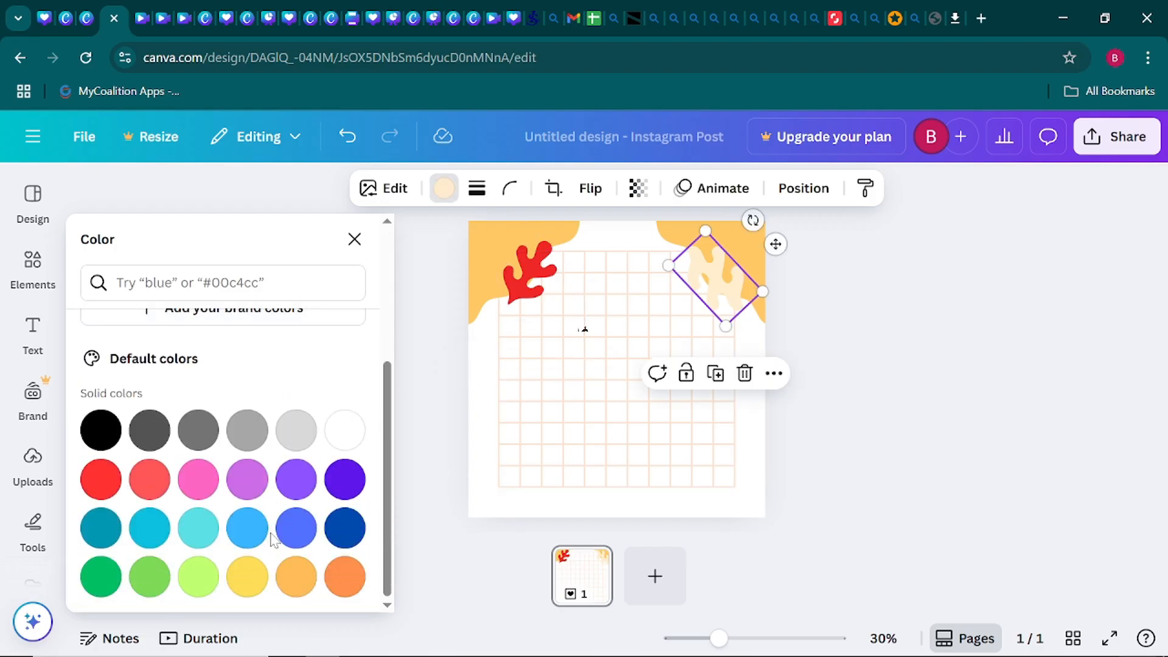
pyautogui.click(291, 486)
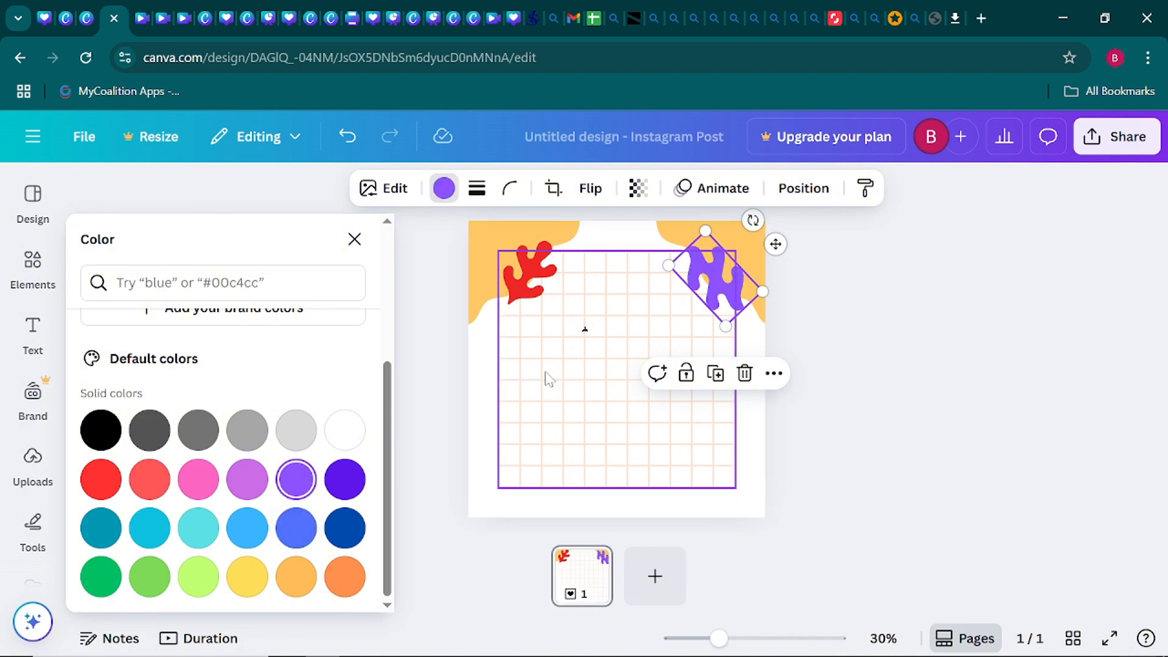
pyautogui.click(611, 411)
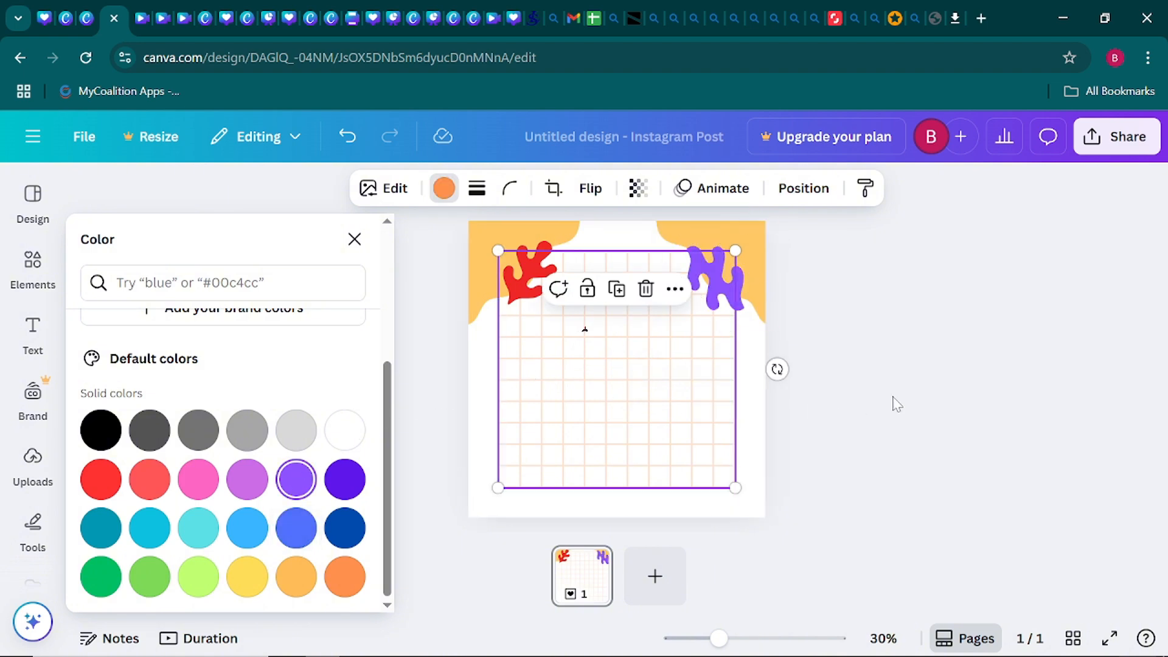
pyautogui.click(950, 400)
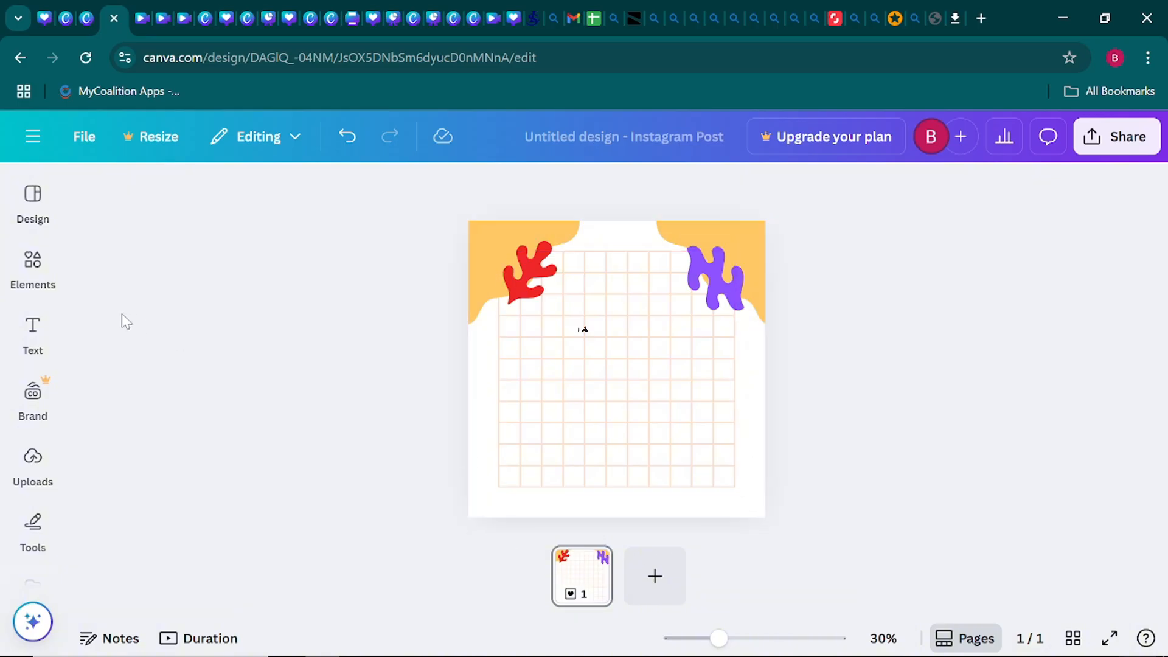
# Replace the element search with "a kid jumping" and show all the graphics results
pyautogui.click(21, 280)
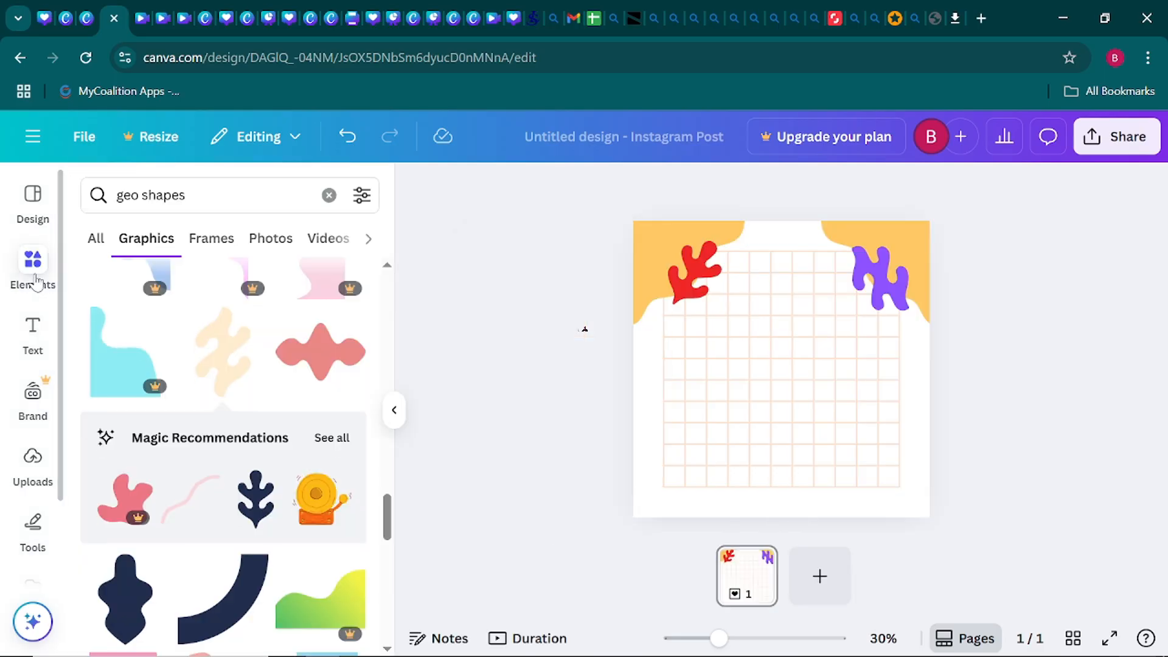
pyautogui.click(329, 196)
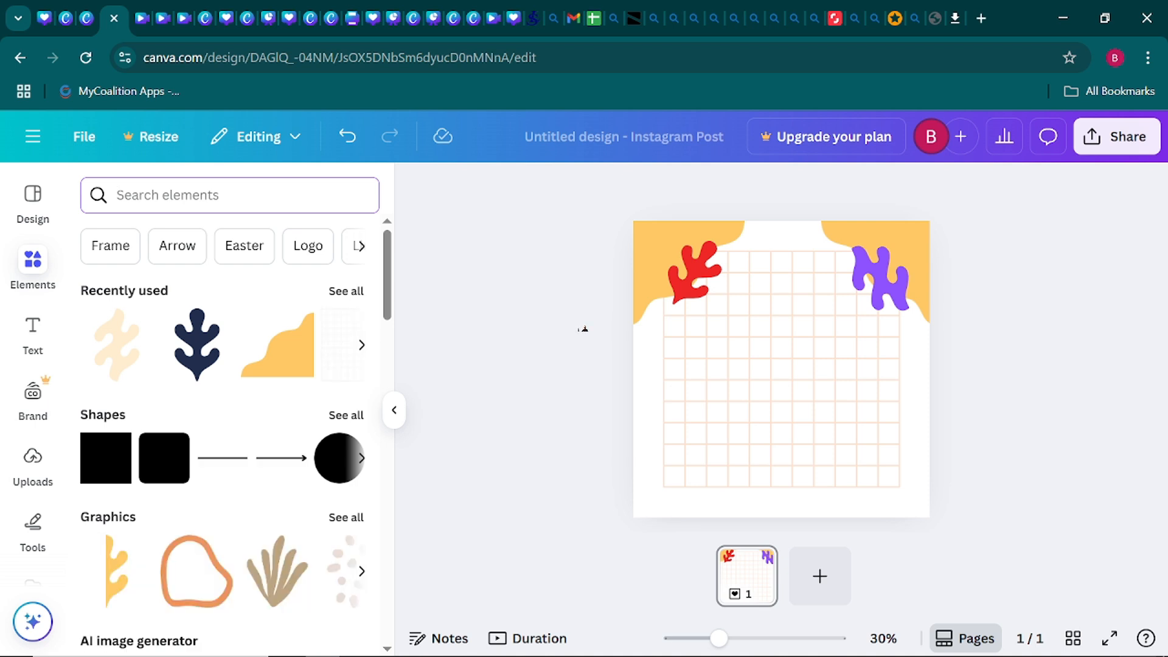
pyautogui.write('a k')
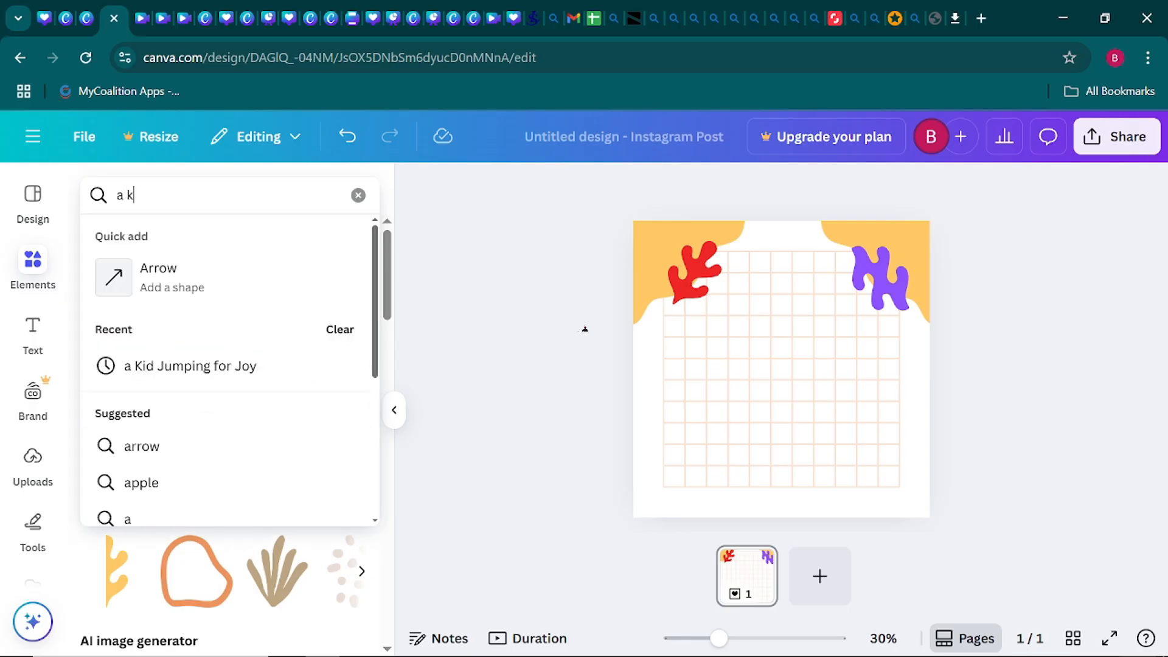
pyautogui.write('id')
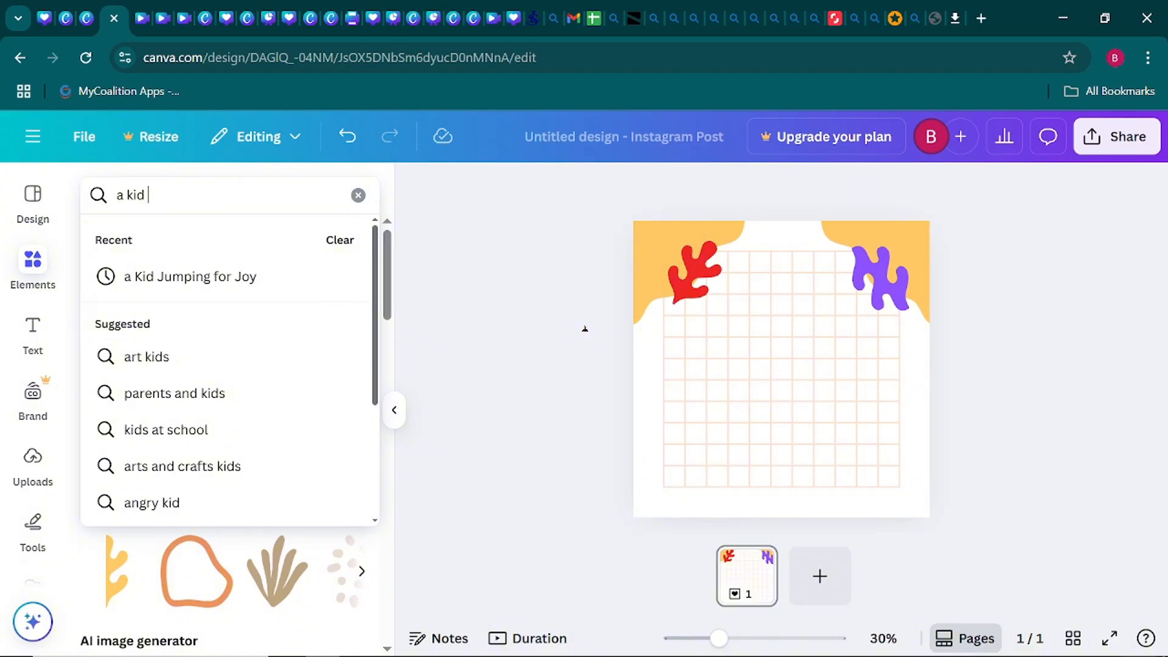
pyautogui.write(' jump')
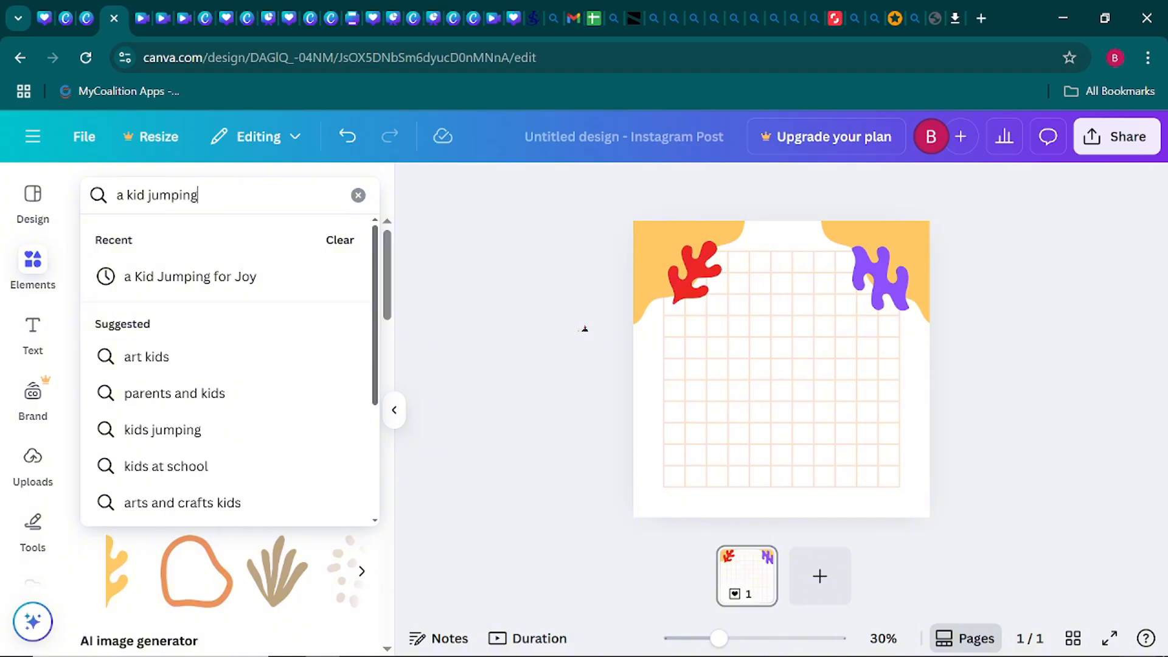
pyautogui.write('ing')
pyautogui.press('Return')
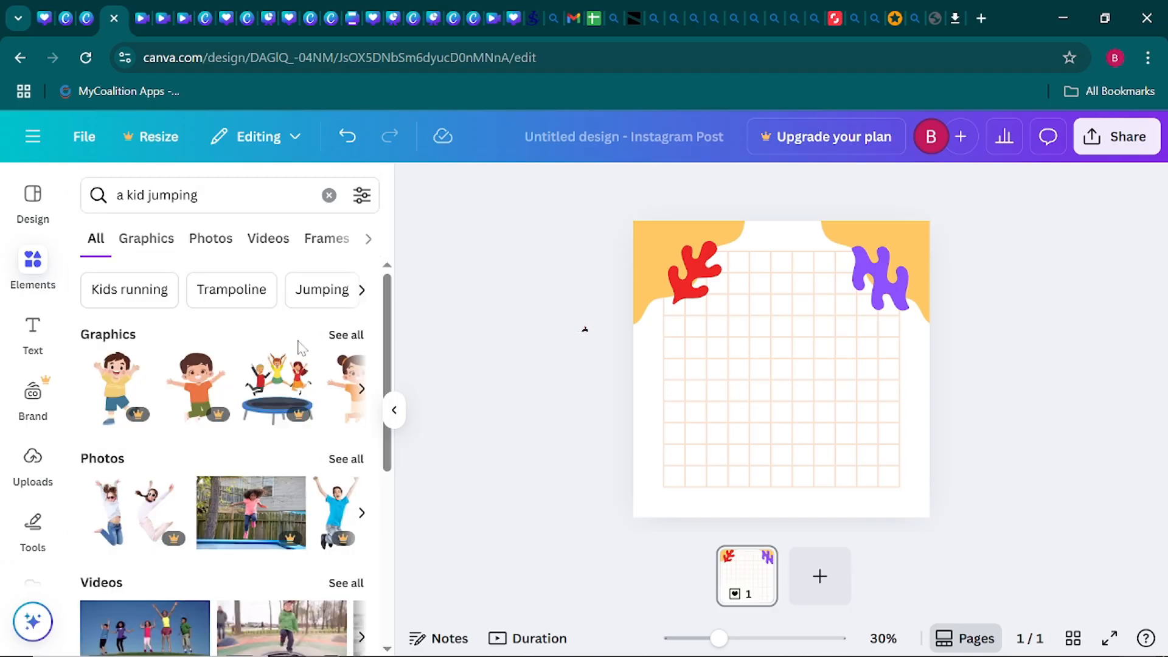
pyautogui.click(346, 335)
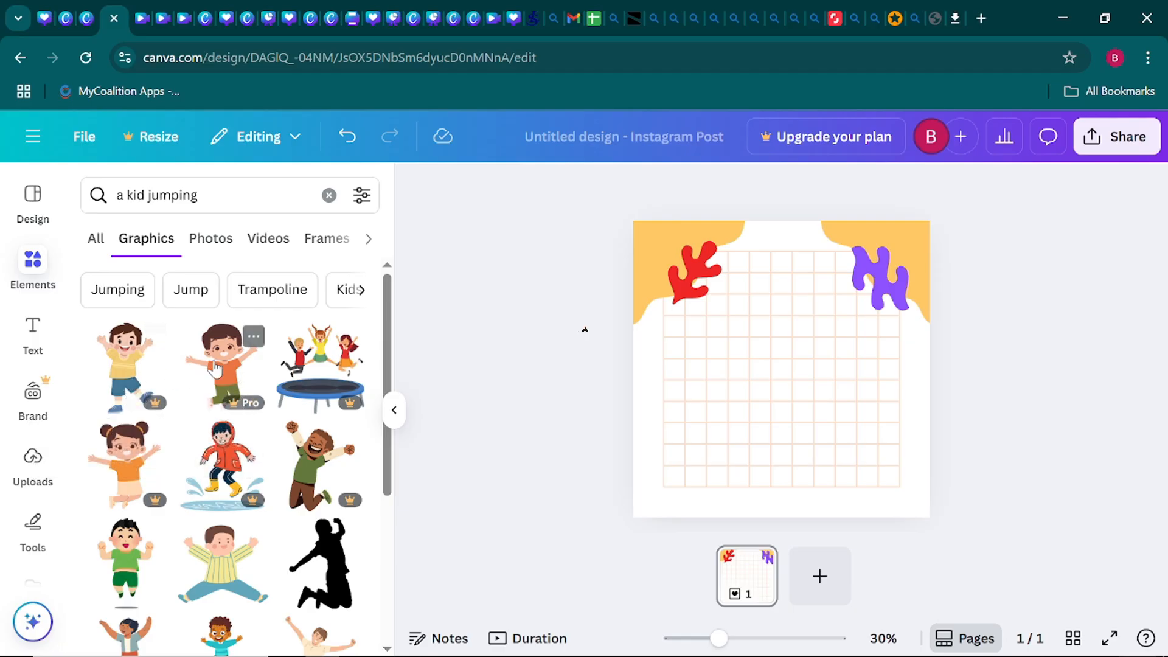
# Browse the "a kid jumping" graphics results for a suitable free illustration of a child
pyautogui.scroll(-3, 217, 487)
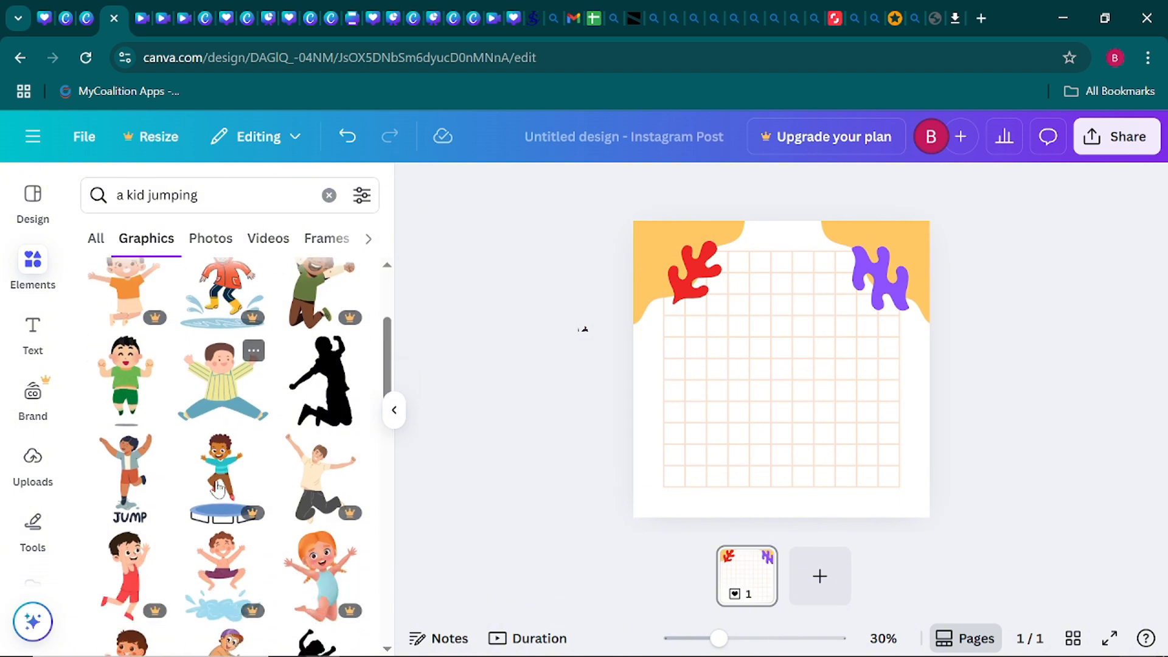
pyautogui.scroll(-2, 217, 486)
pyautogui.scroll(-6, 218, 487)
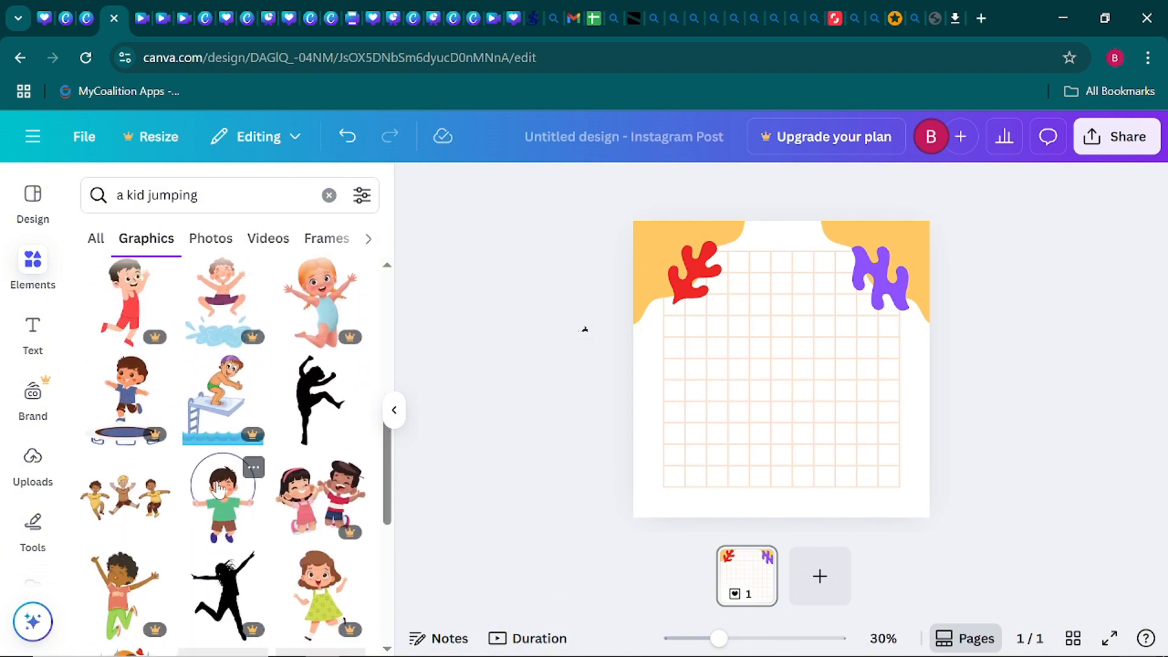
pyautogui.scroll(-3, 218, 487)
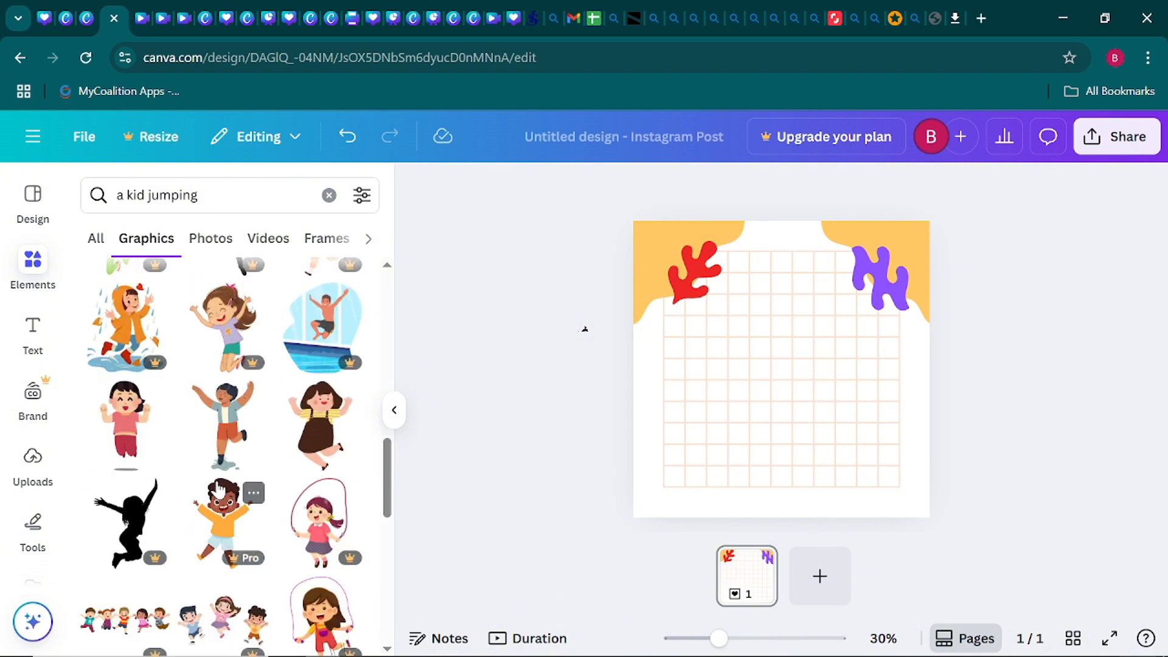
pyautogui.scroll(-10, 219, 487)
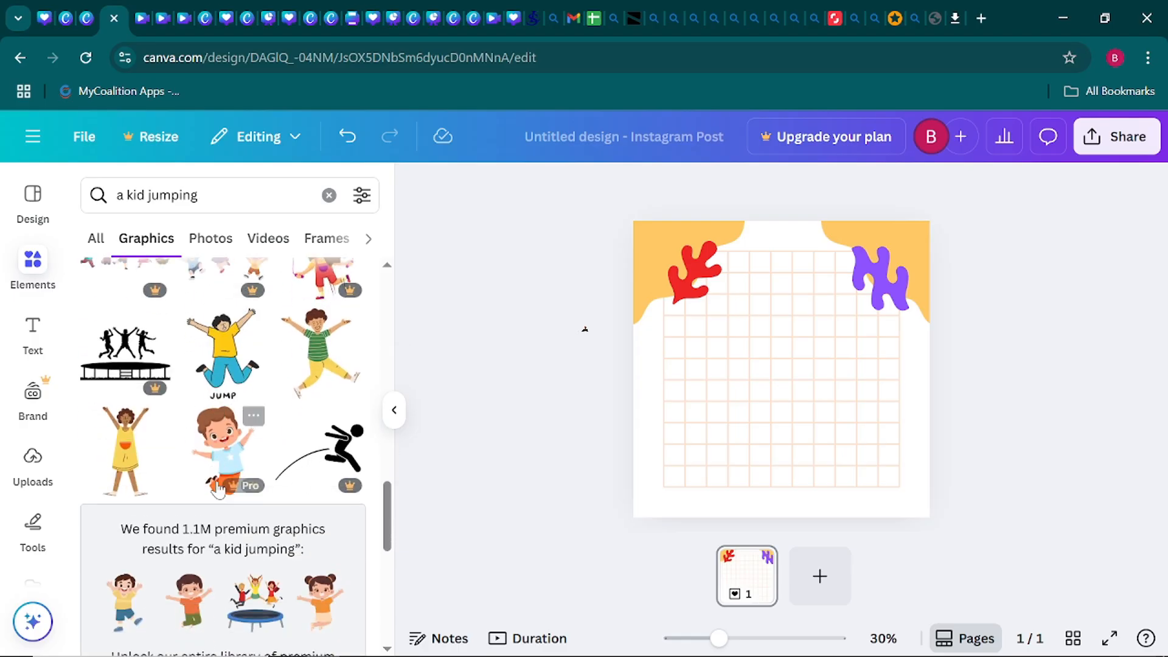
pyautogui.scroll(-4, 218, 488)
pyautogui.scroll(3, 218, 486)
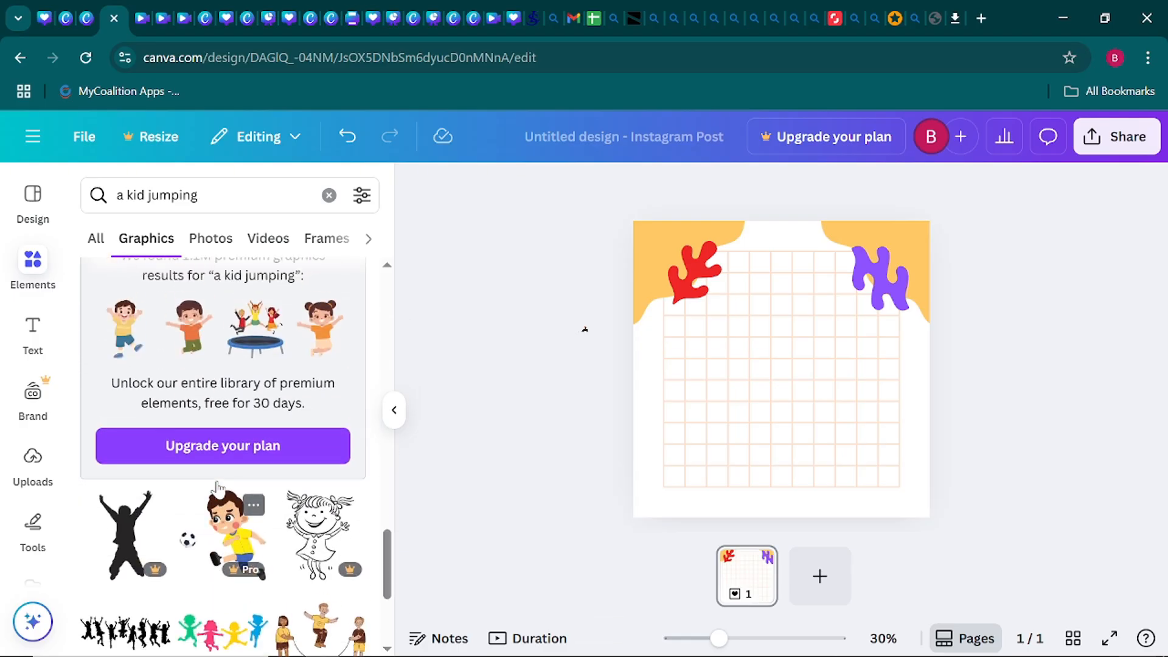
pyautogui.scroll(8, 217, 486)
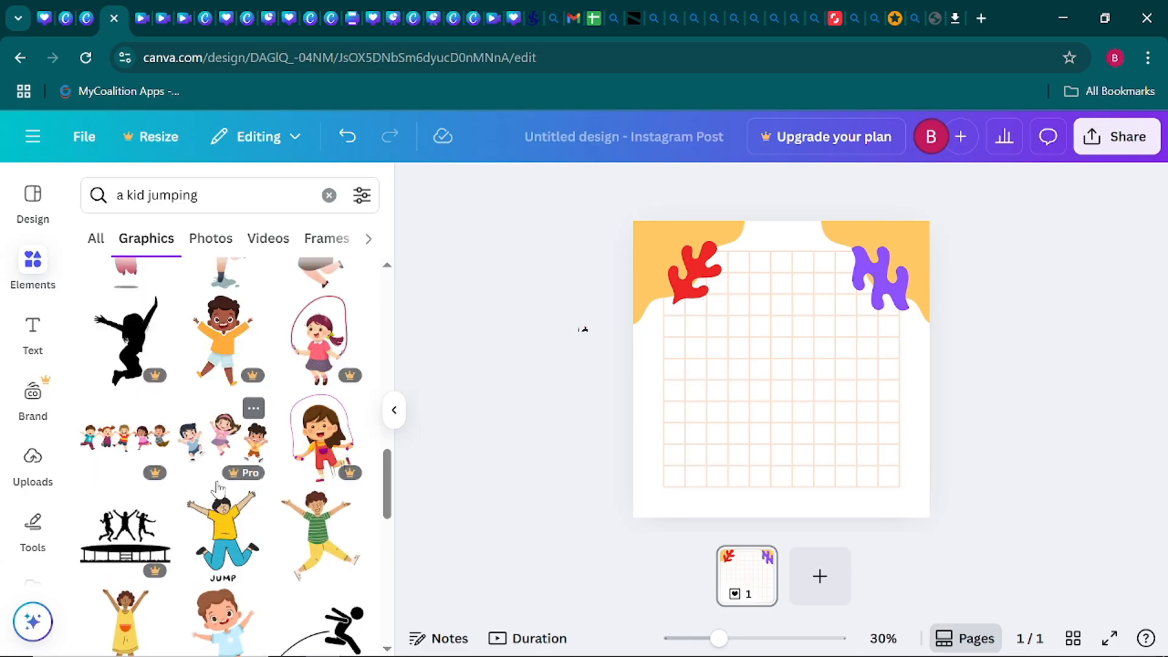
pyautogui.scroll(3, 219, 488)
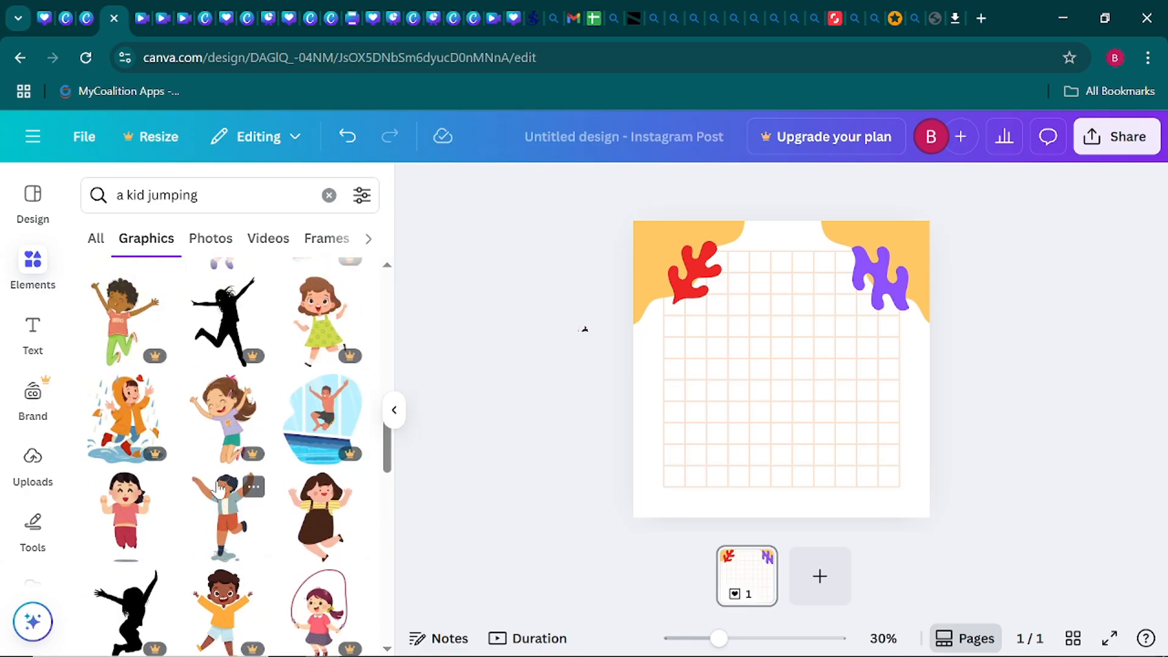
pyautogui.scroll(5, 217, 488)
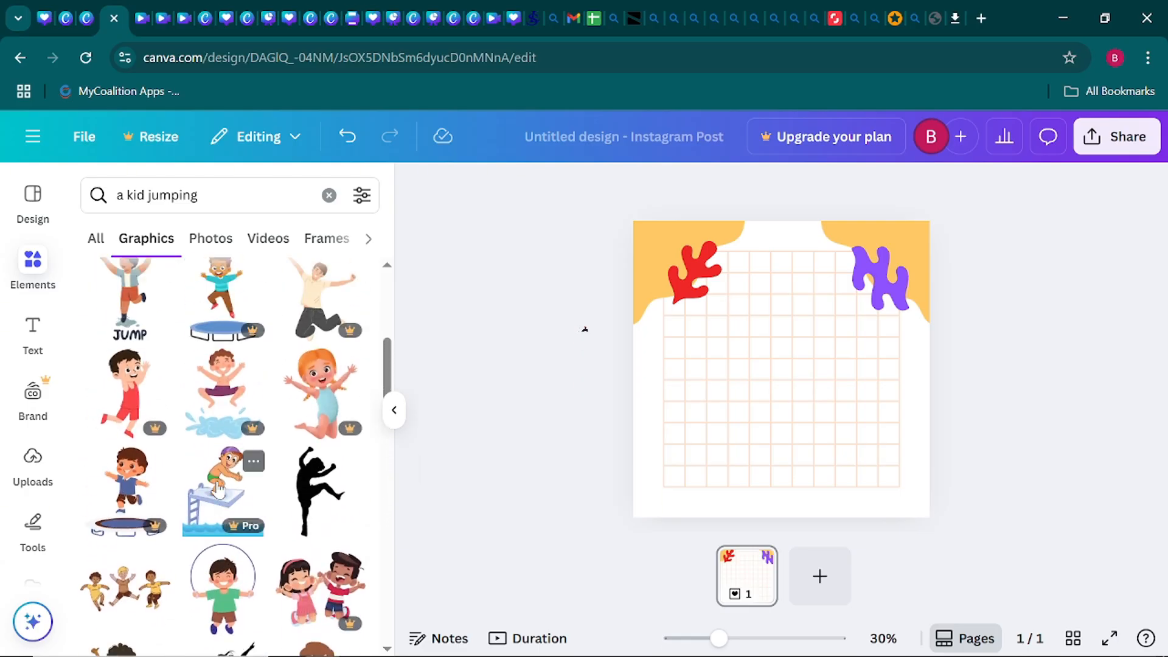
pyautogui.scroll(5, 218, 488)
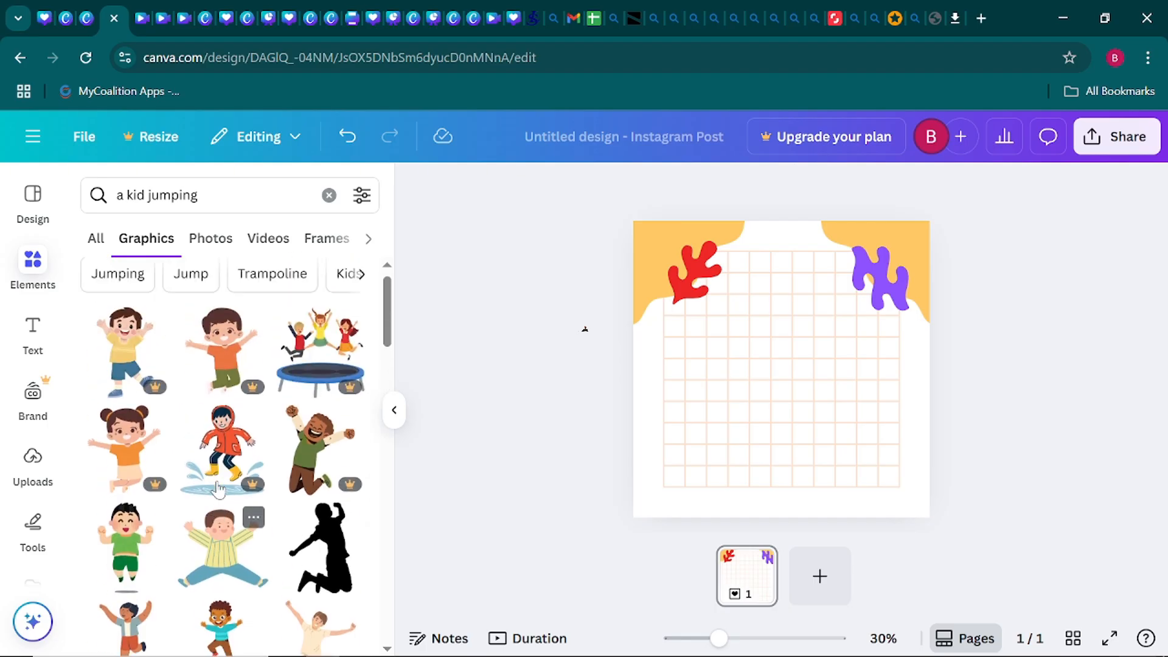
pyautogui.scroll(-1, 219, 489)
pyautogui.scroll(1, 219, 488)
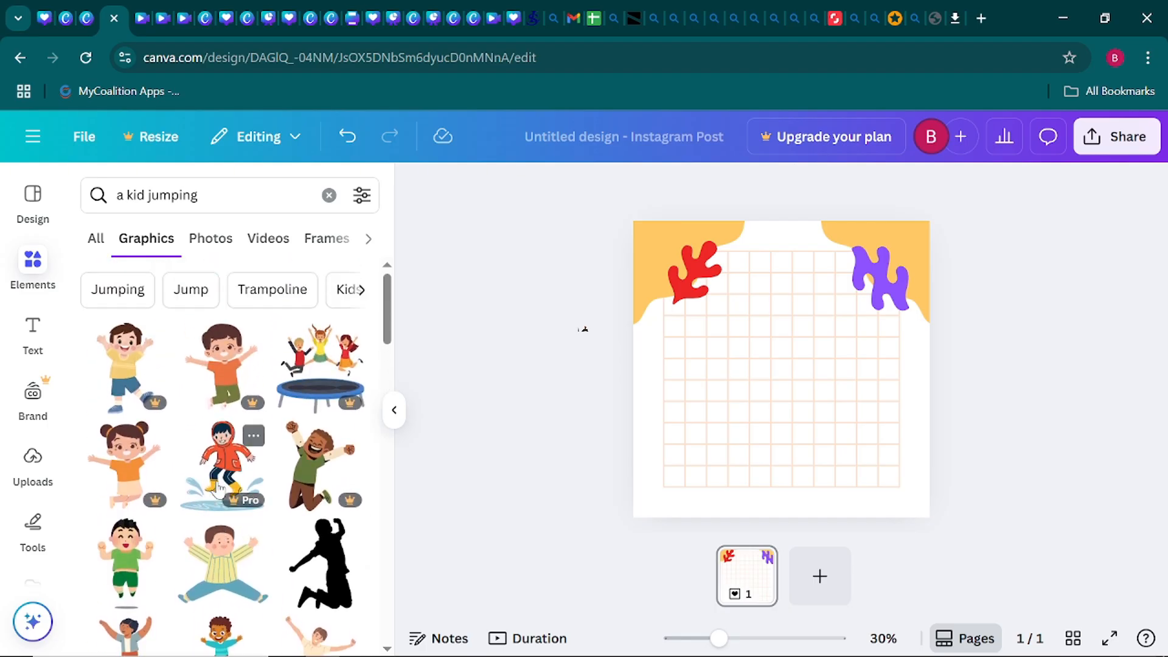
# Add the jumping boy graphic with the orange hat and striped shirt, place it in the page's lower-left corner, and deselect it
pyautogui.scroll(-10, 217, 488)
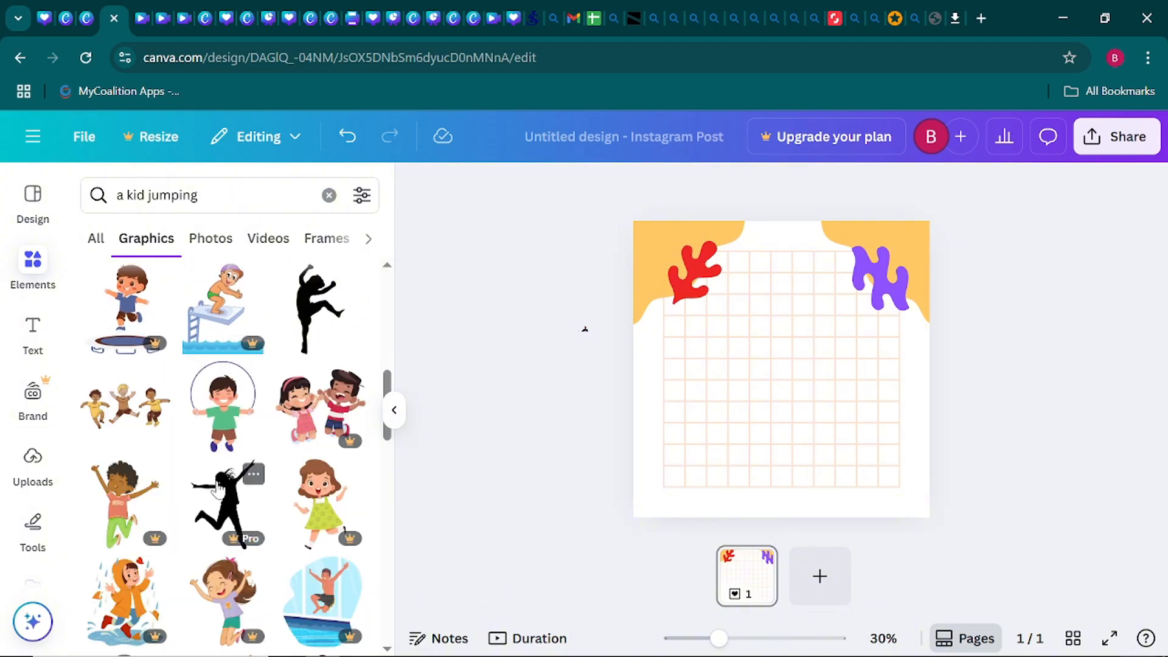
pyautogui.scroll(-10, 218, 488)
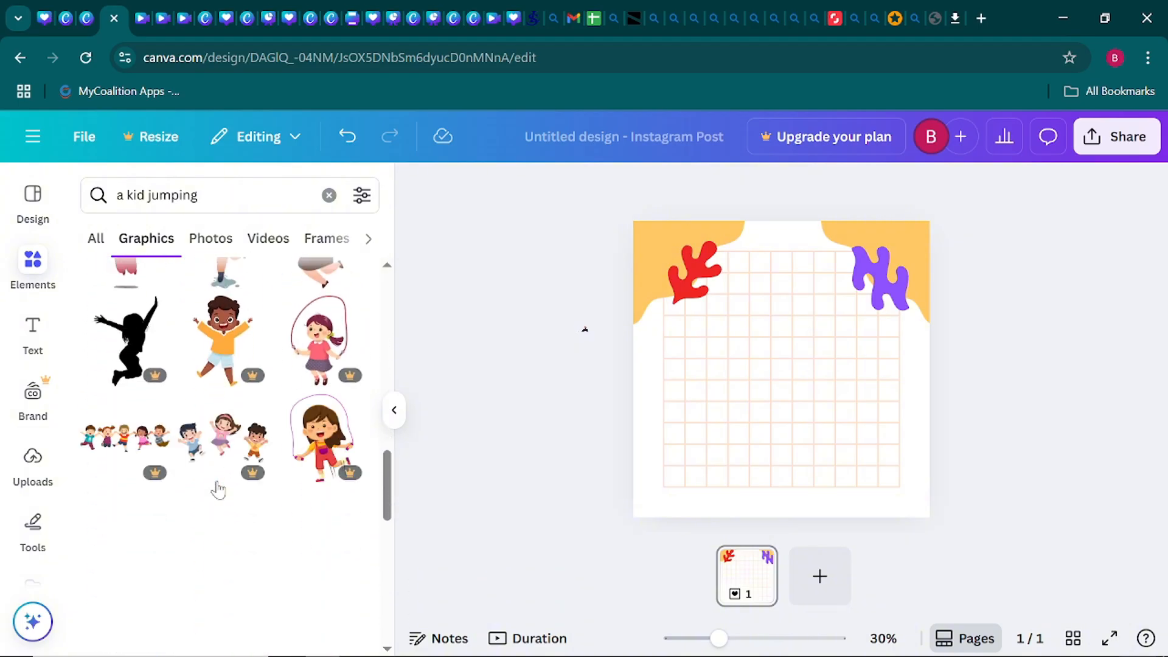
pyautogui.scroll(-3, 217, 488)
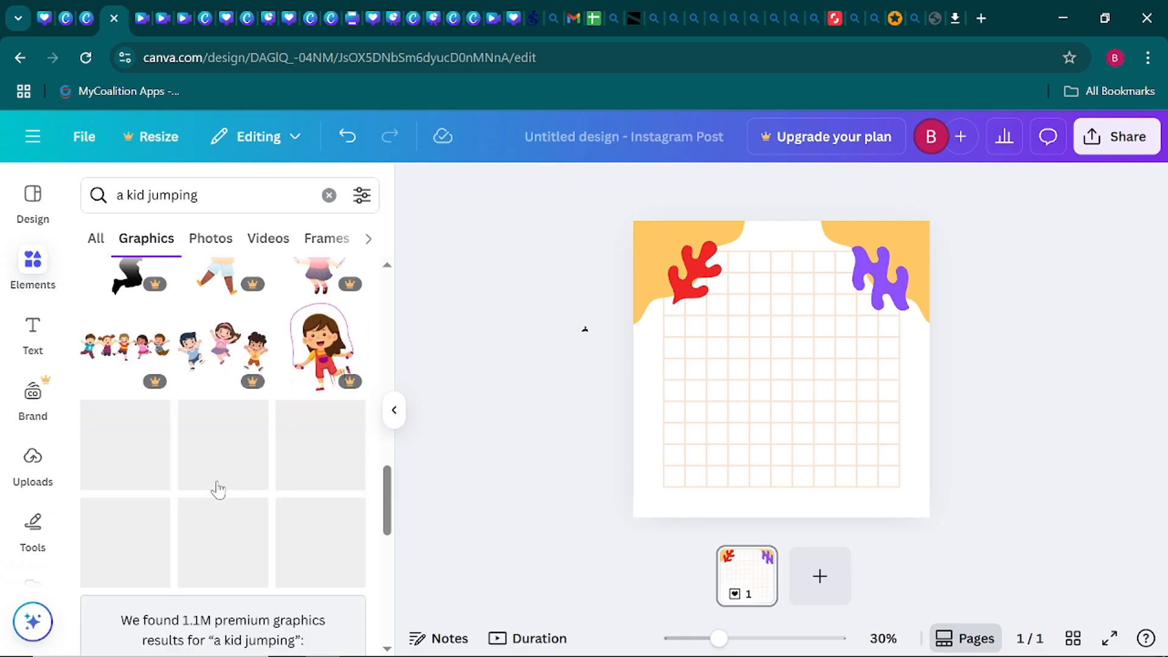
pyautogui.scroll(-5, 207, 487)
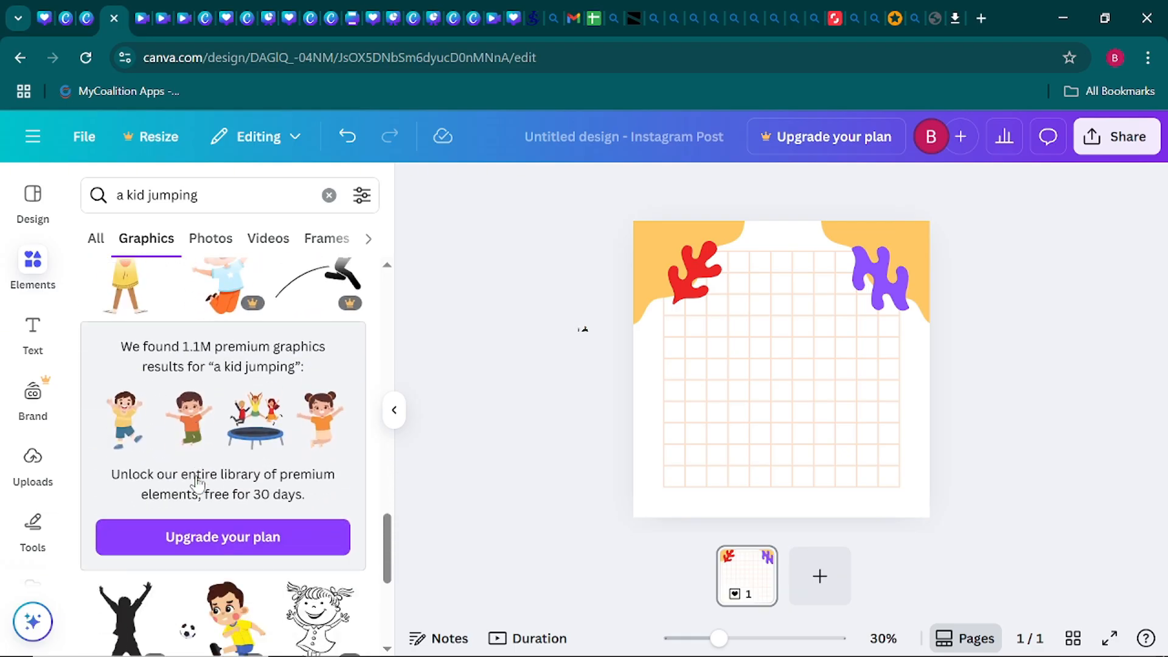
pyautogui.scroll(-8, 197, 483)
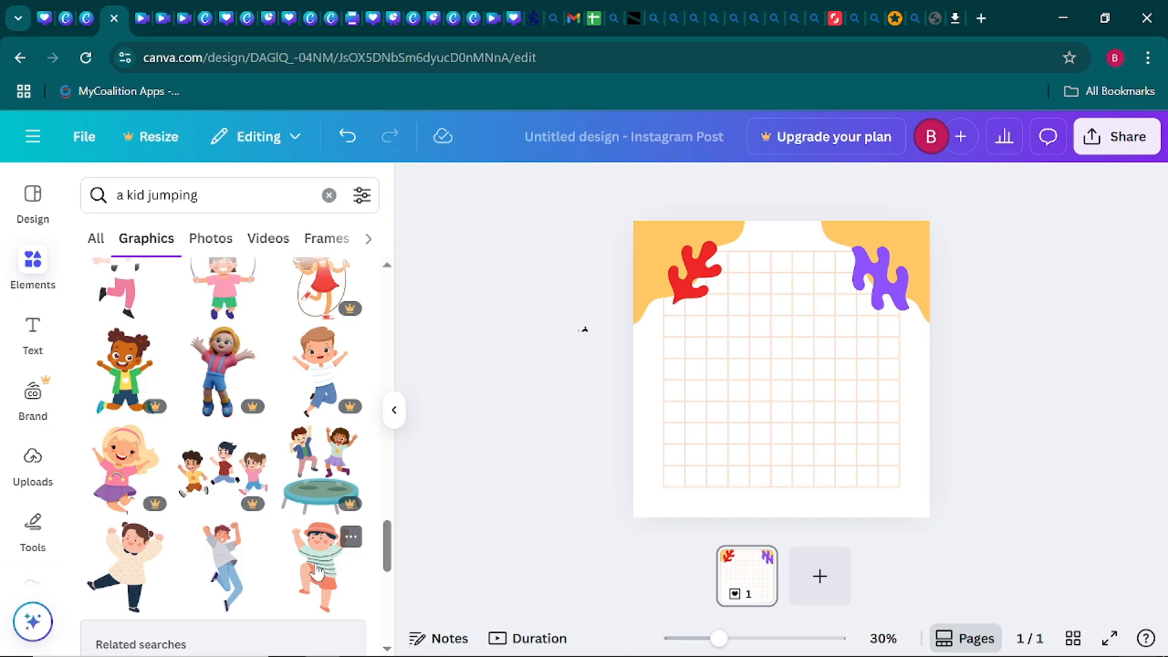
pyautogui.click(316, 570)
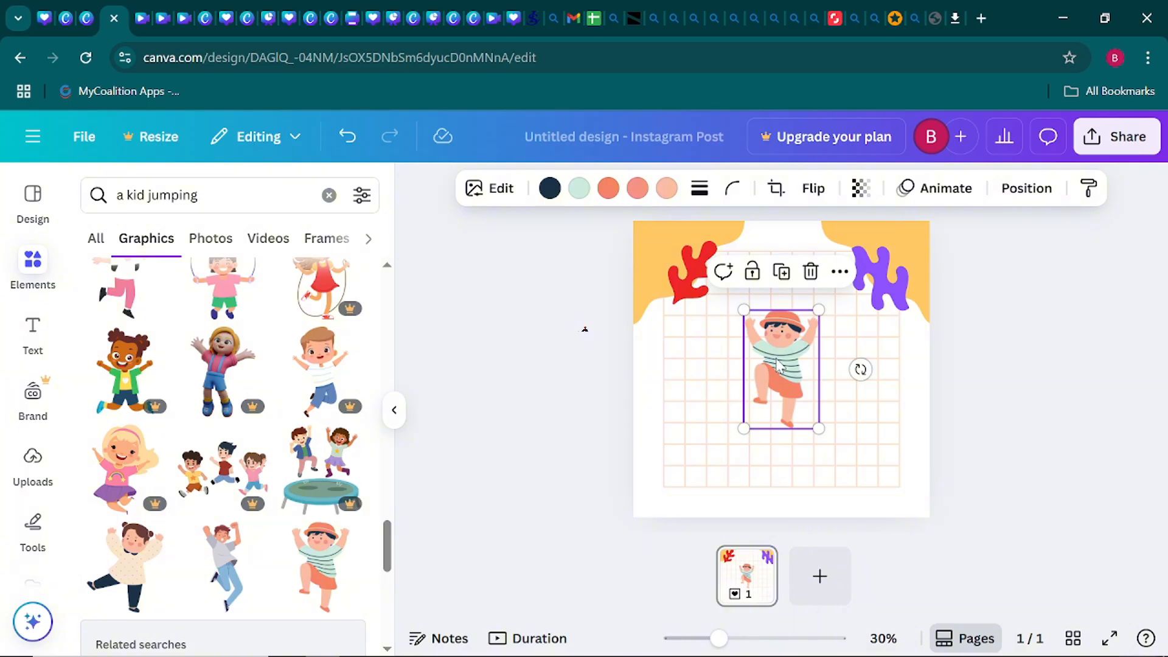
pyautogui.moveTo(778, 365); pyautogui.dragTo(666, 451)
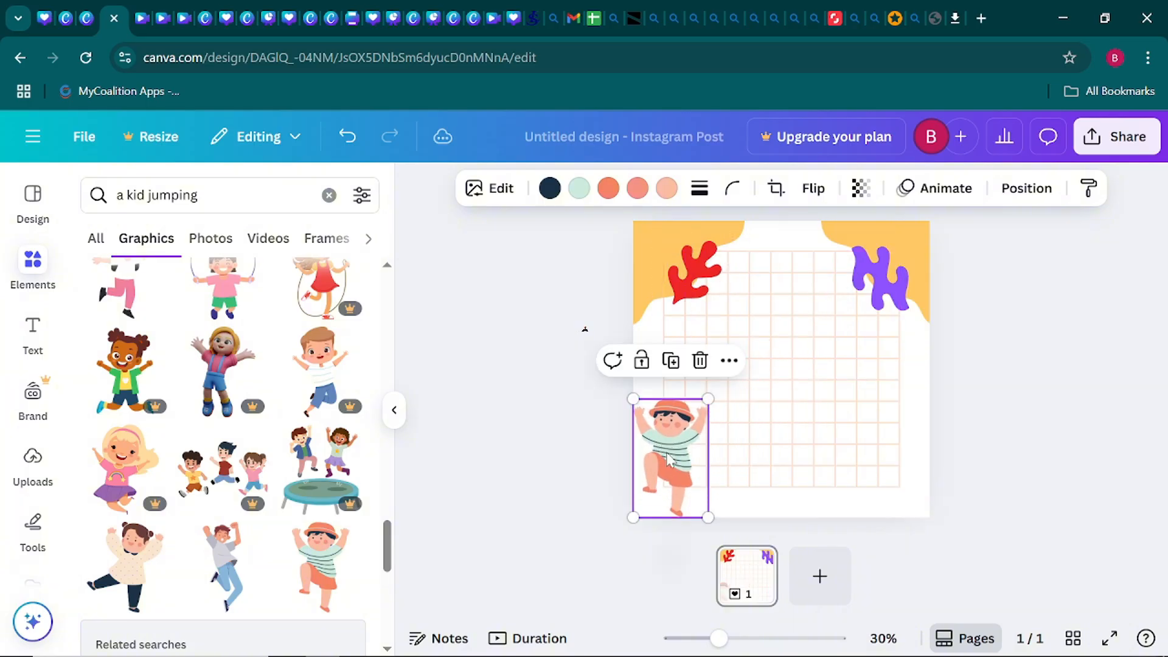
pyautogui.click(399, 420)
pyautogui.click(326, 433)
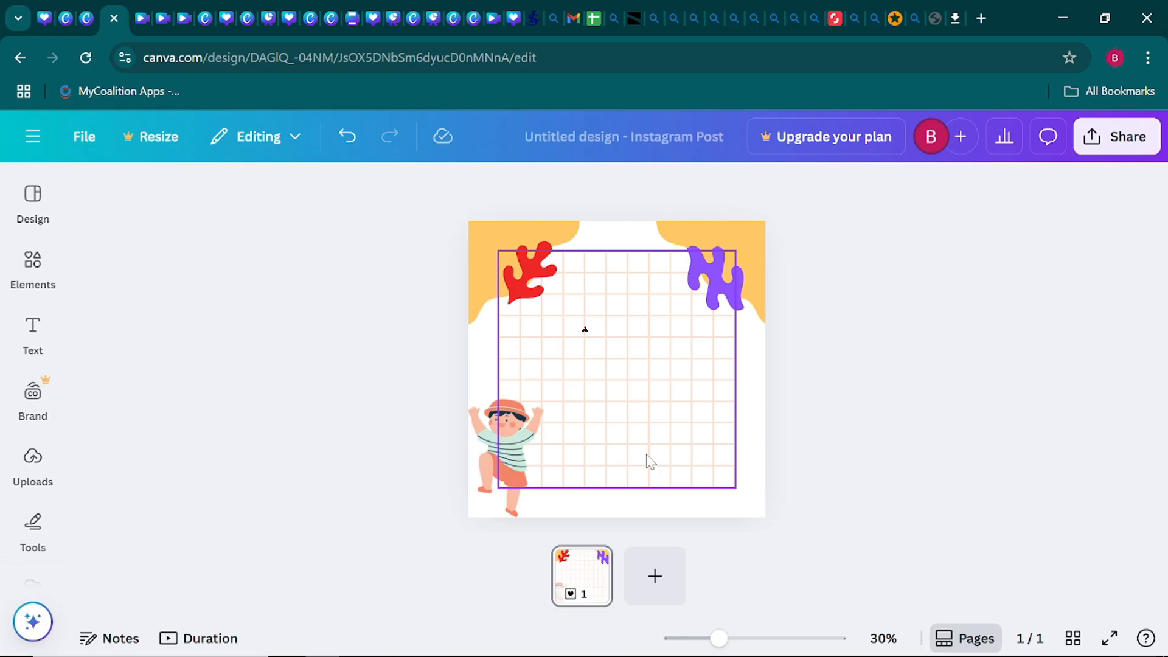
# Flip the jumping boy graphic horizontally and deselect it
pyautogui.click(512, 451)
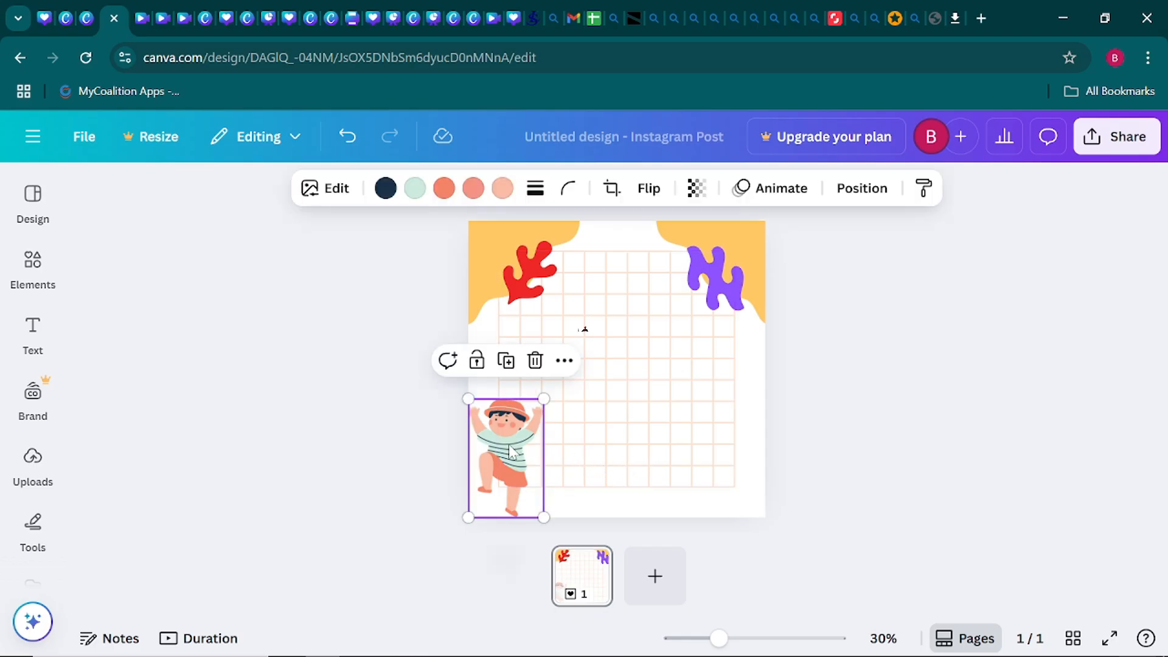
pyautogui.click(646, 190)
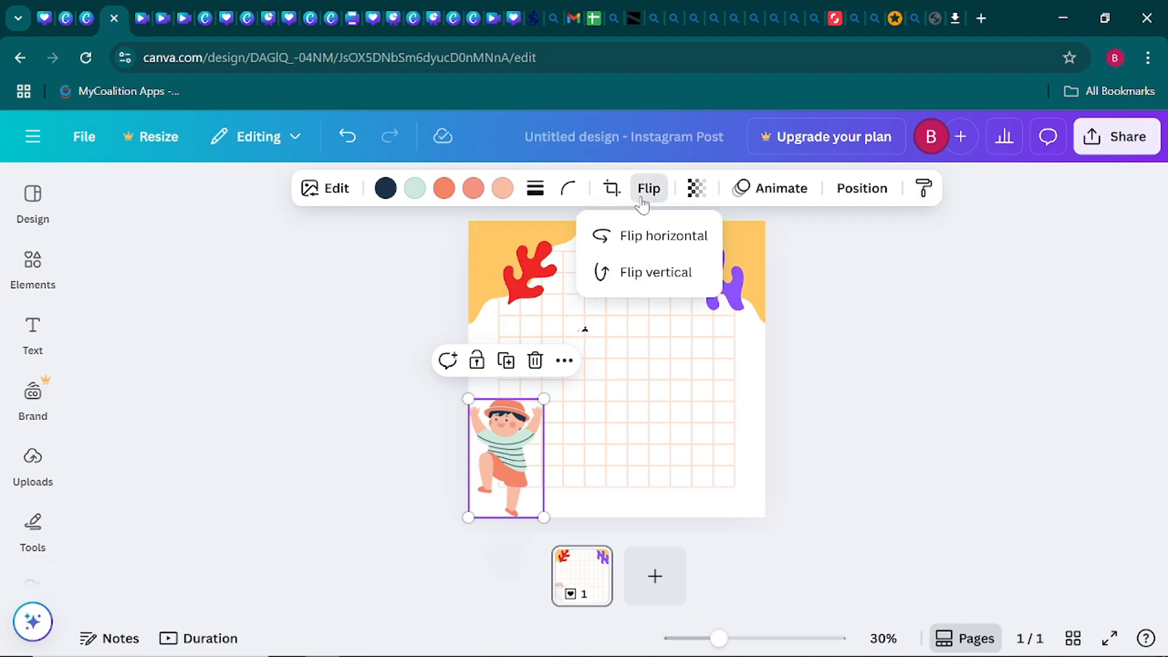
pyautogui.click(643, 242)
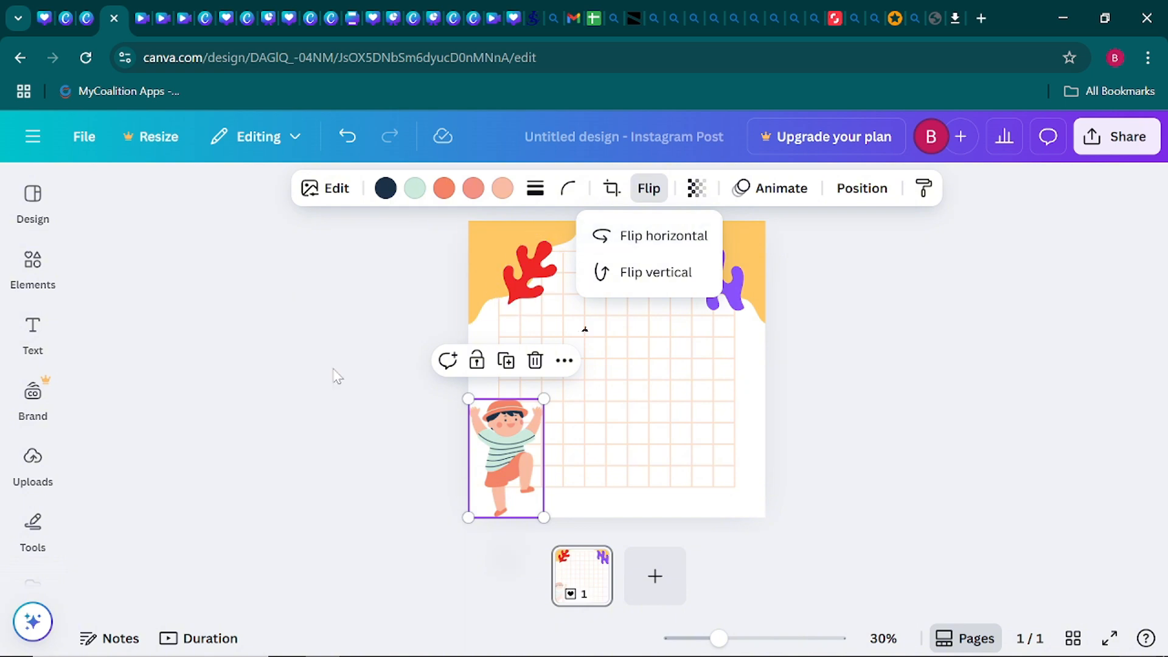
pyautogui.click(263, 387)
pyautogui.click(305, 400)
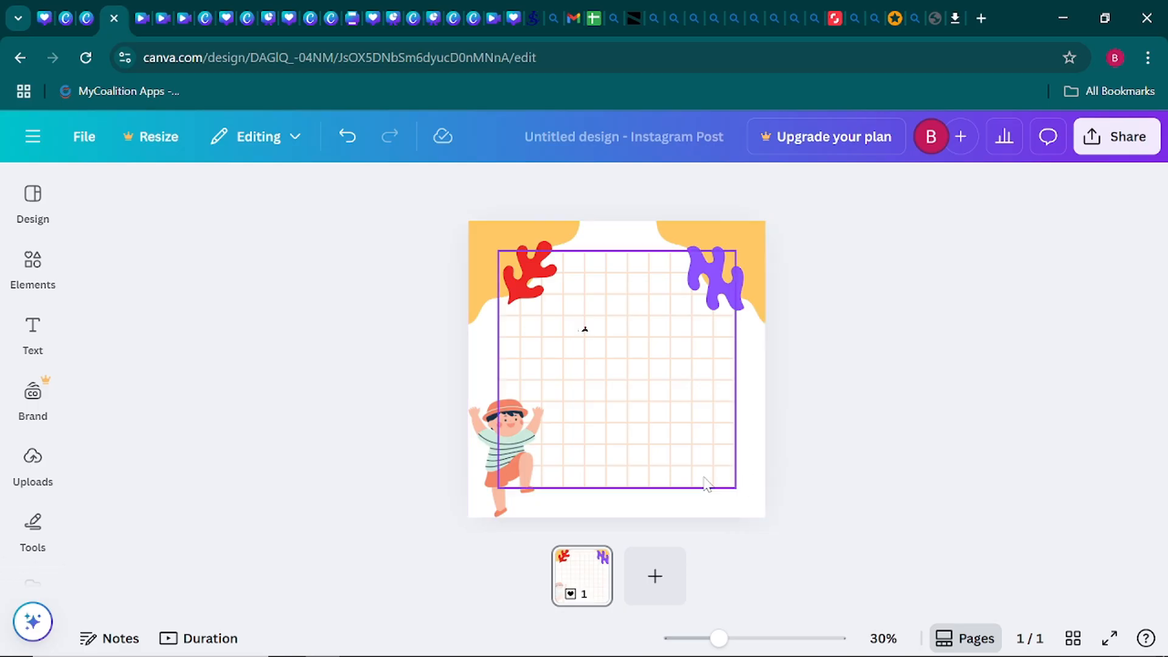
# Replace the element search with "a kid singing" and show all the graphics results
pyautogui.click(33, 332)
pyautogui.click(35, 273)
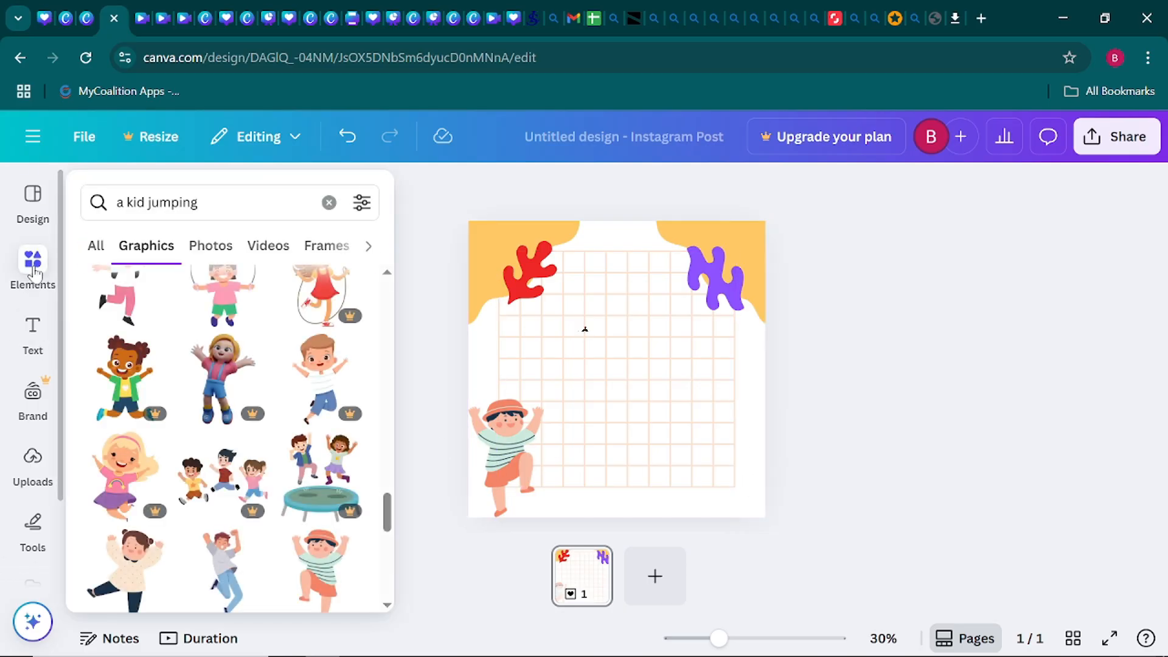
pyautogui.click(329, 196)
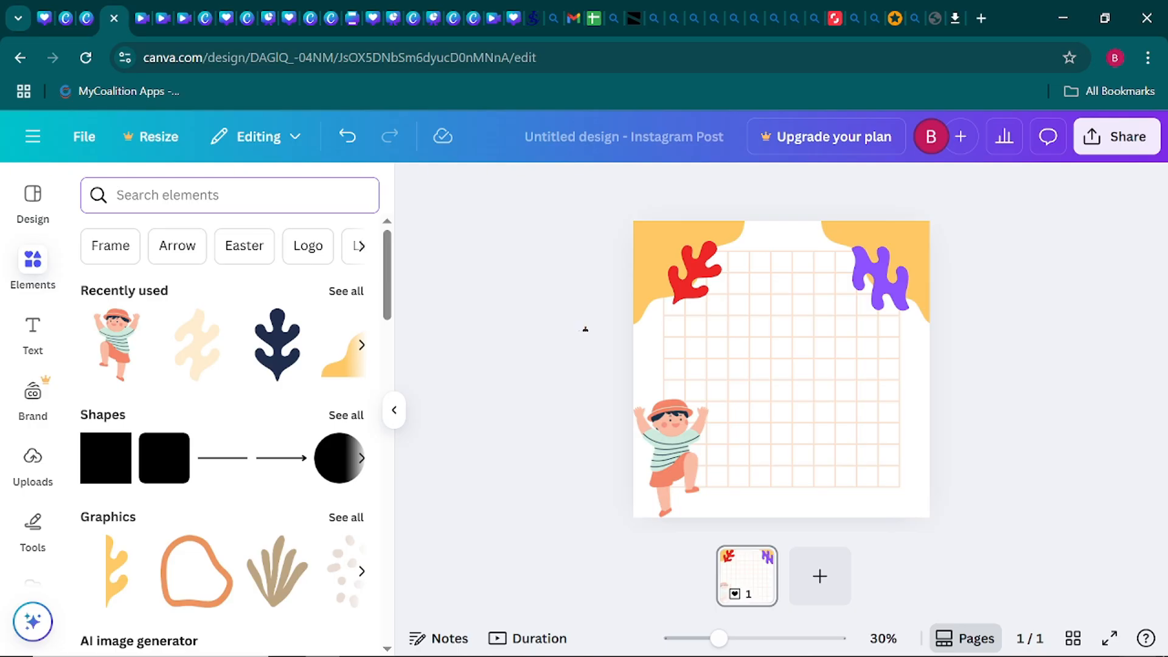
pyautogui.write('a ki')
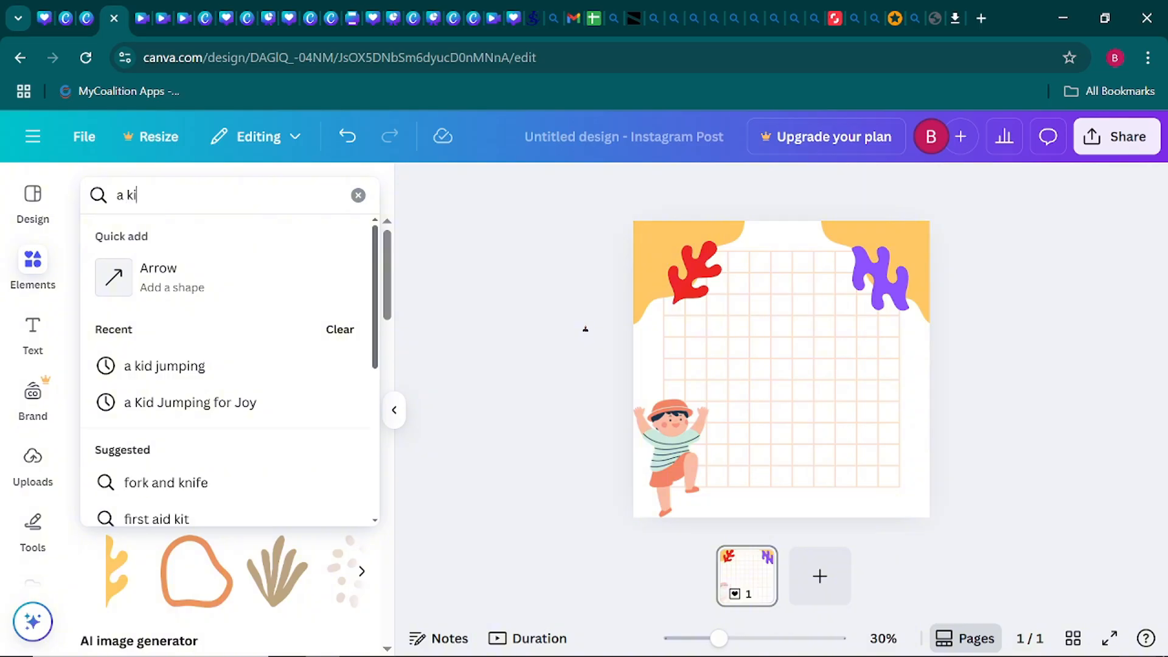
pyautogui.write('d si')
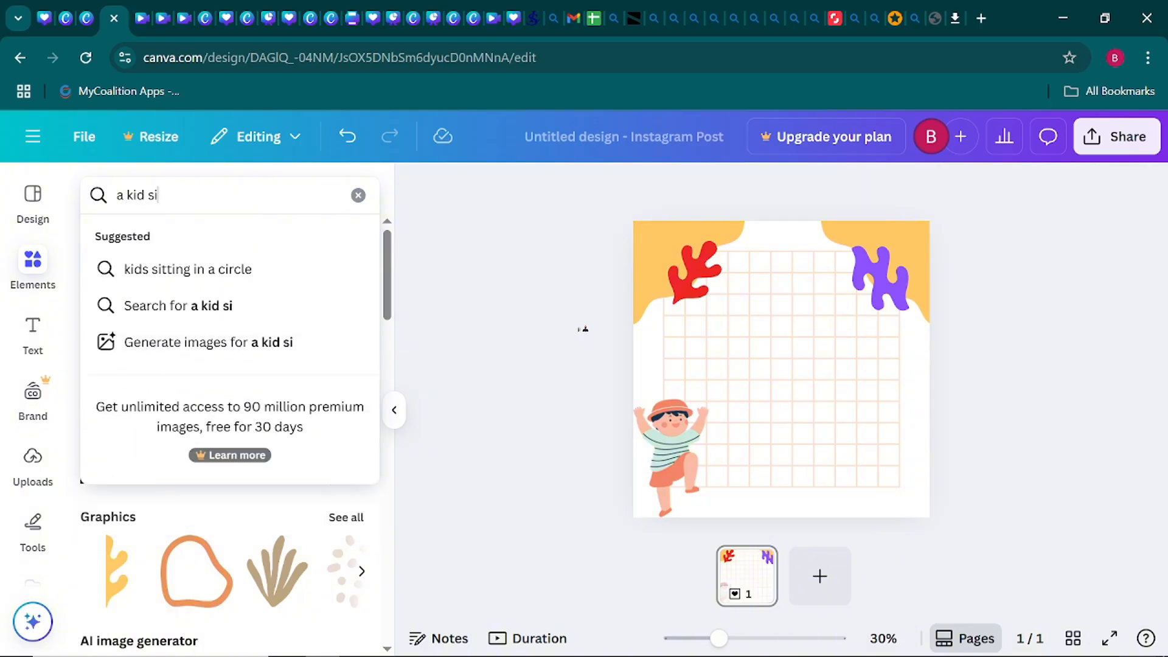
pyautogui.write('nging')
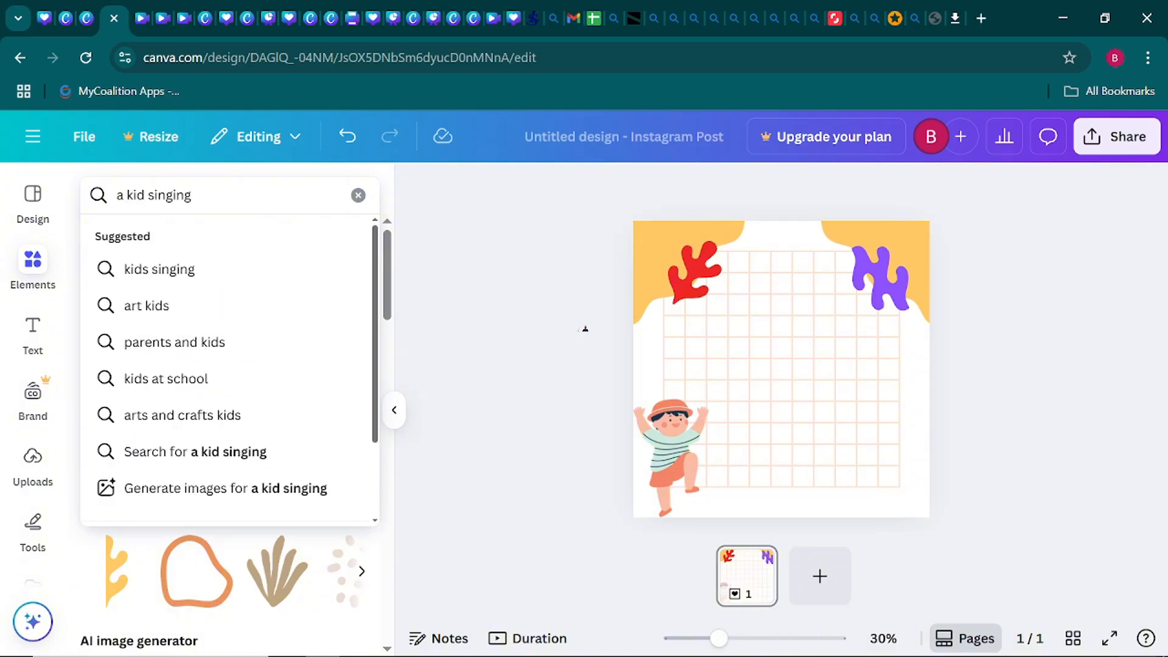
pyautogui.press('Return')
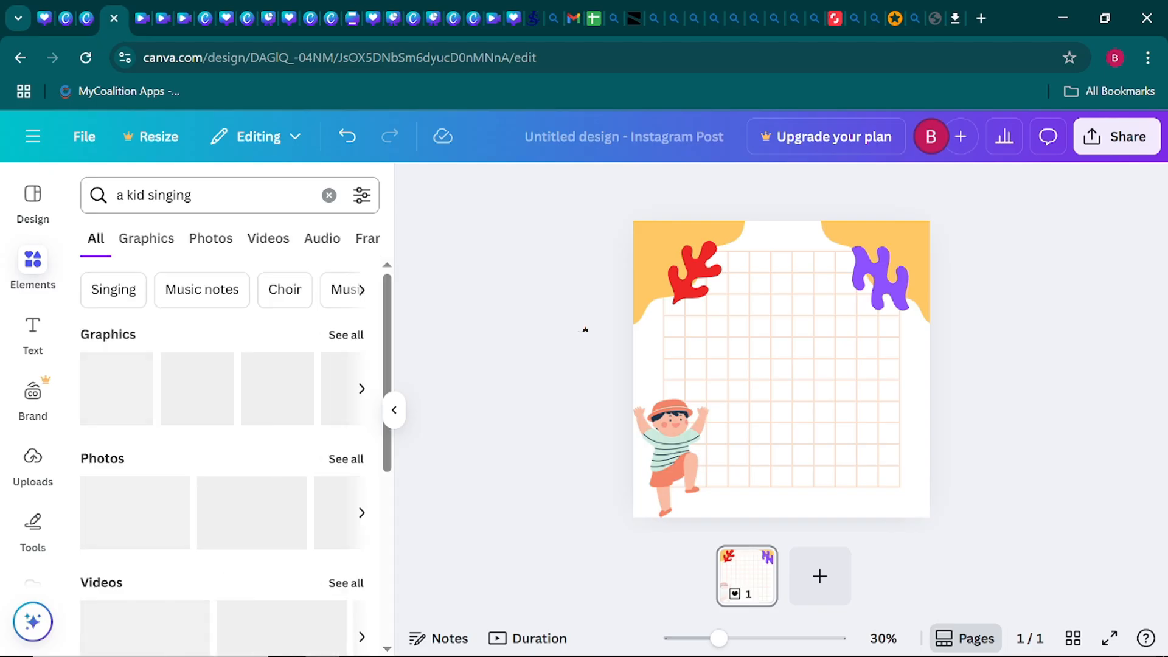
pyautogui.click(364, 342)
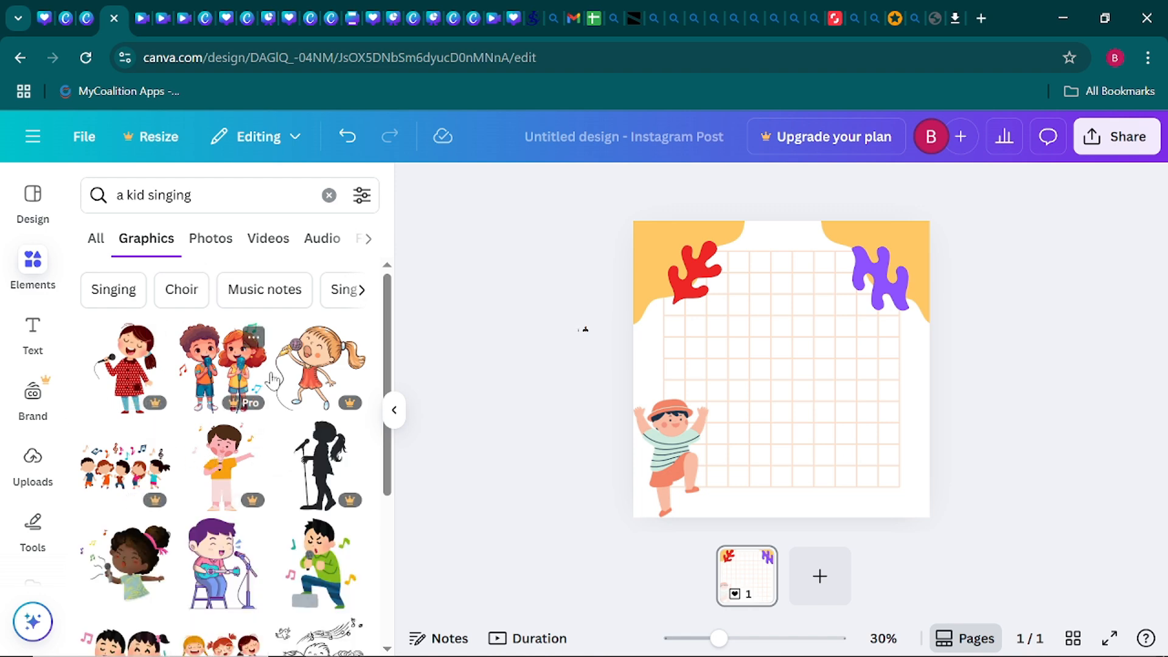
# Add the singing girl graphic with headphones and a yellow striped shirt, place it in the page's lower-right corner, and hide the element results
pyautogui.scroll(-1, 303, 421)
pyautogui.scroll(-5, 303, 422)
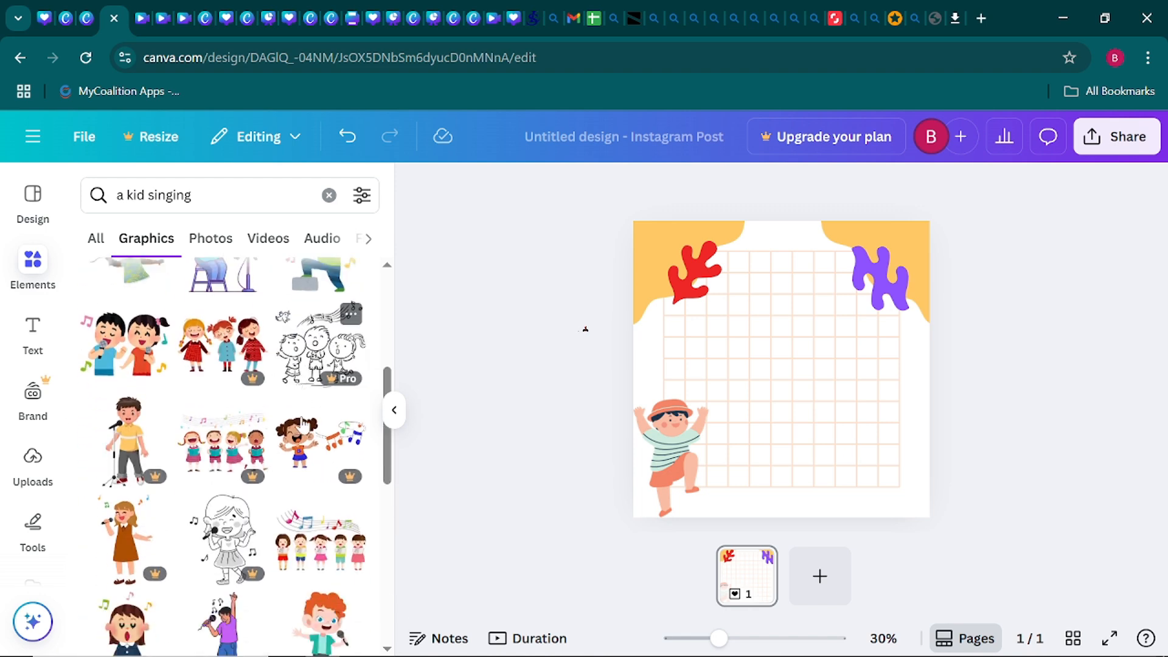
pyautogui.scroll(-4, 303, 424)
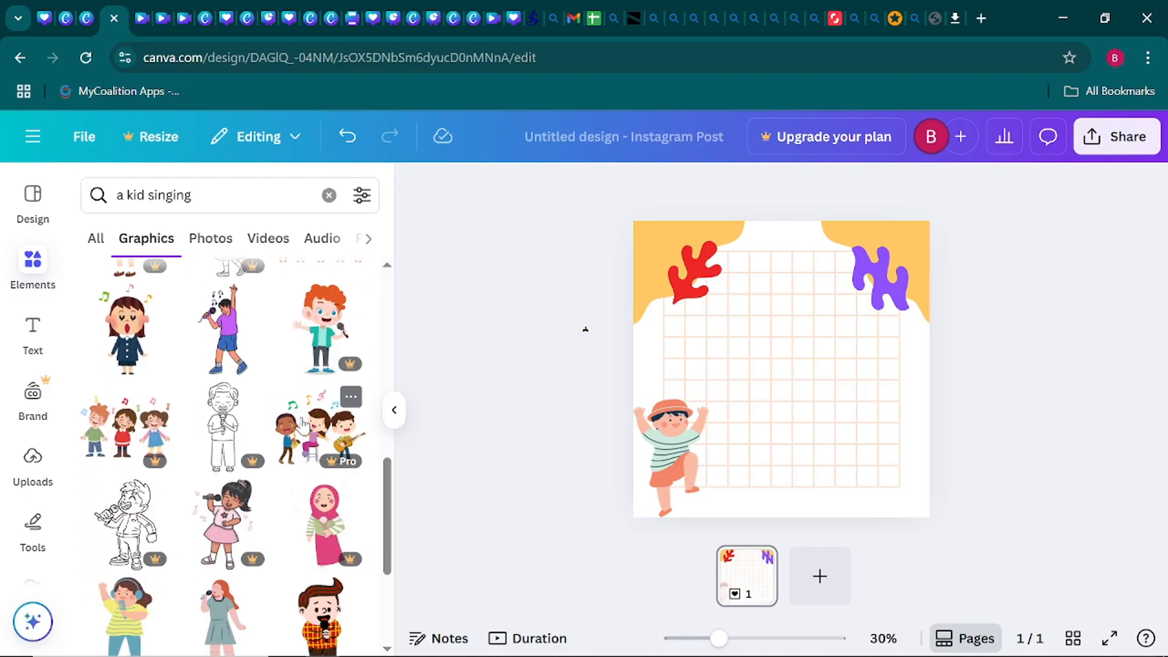
pyautogui.scroll(-2, 303, 421)
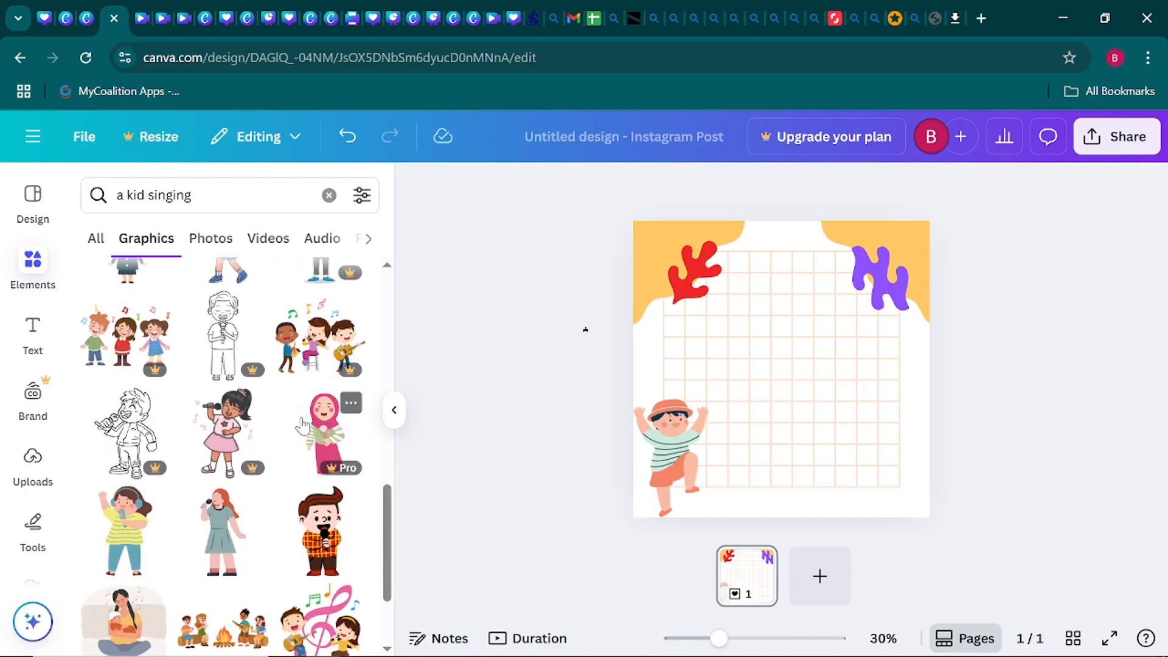
pyautogui.click(116, 528)
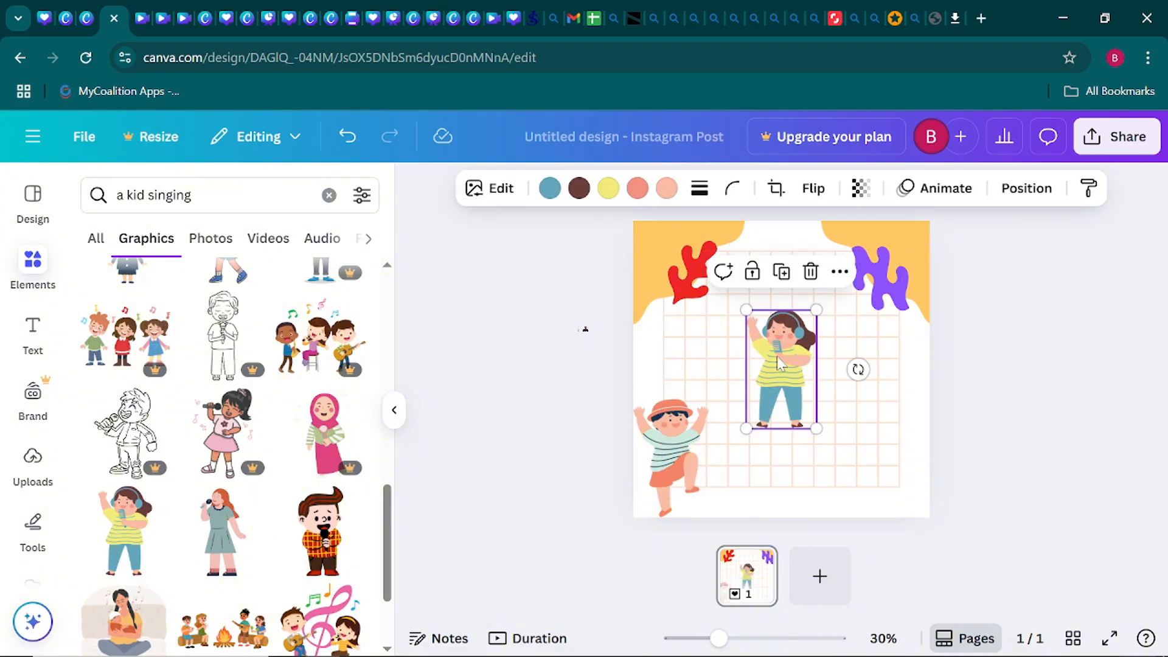
pyautogui.moveTo(779, 359); pyautogui.dragTo(897, 438)
pyautogui.click(1024, 455)
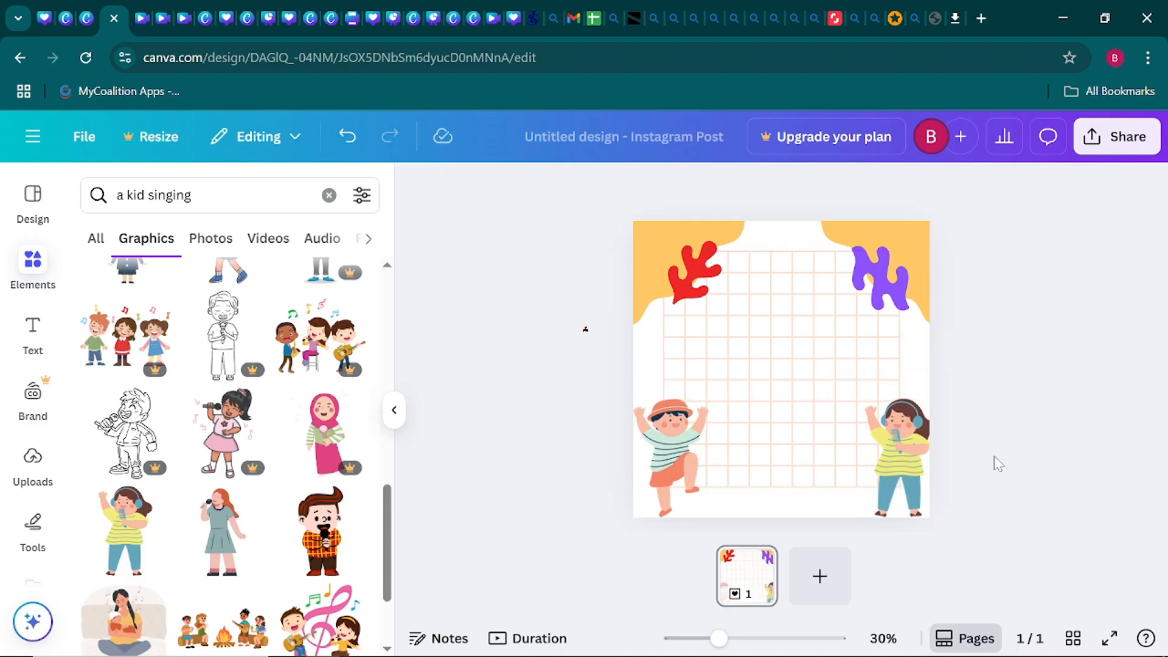
pyautogui.click(395, 410)
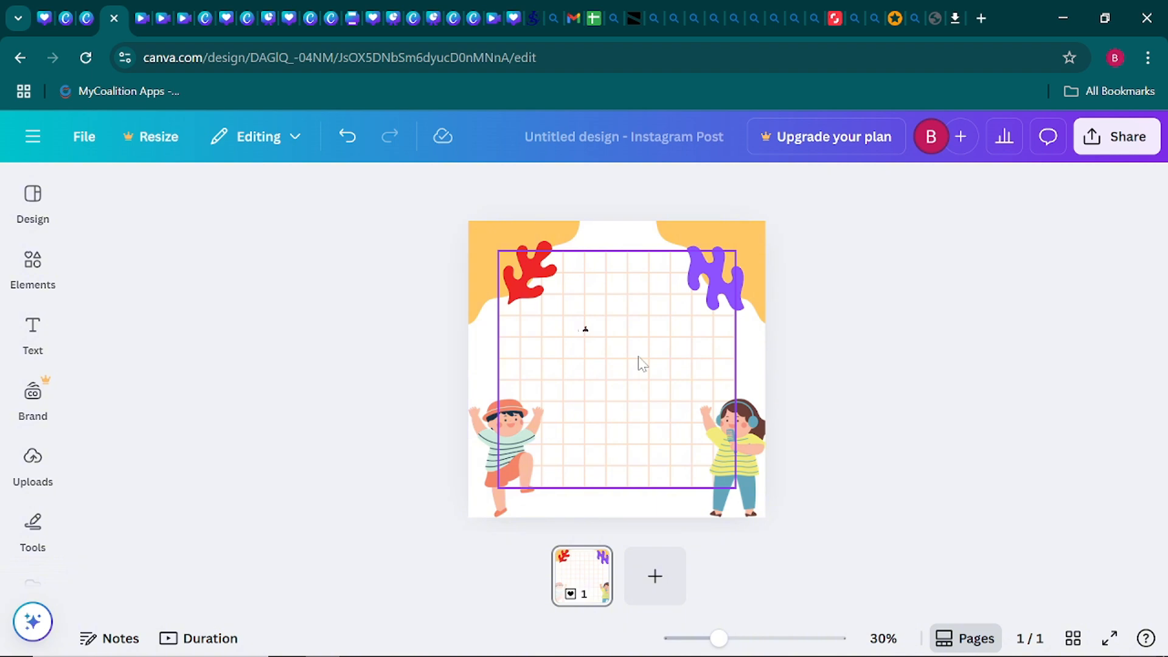
# Replace the element search with "paper note" and run it on graphics
pyautogui.click(30, 268)
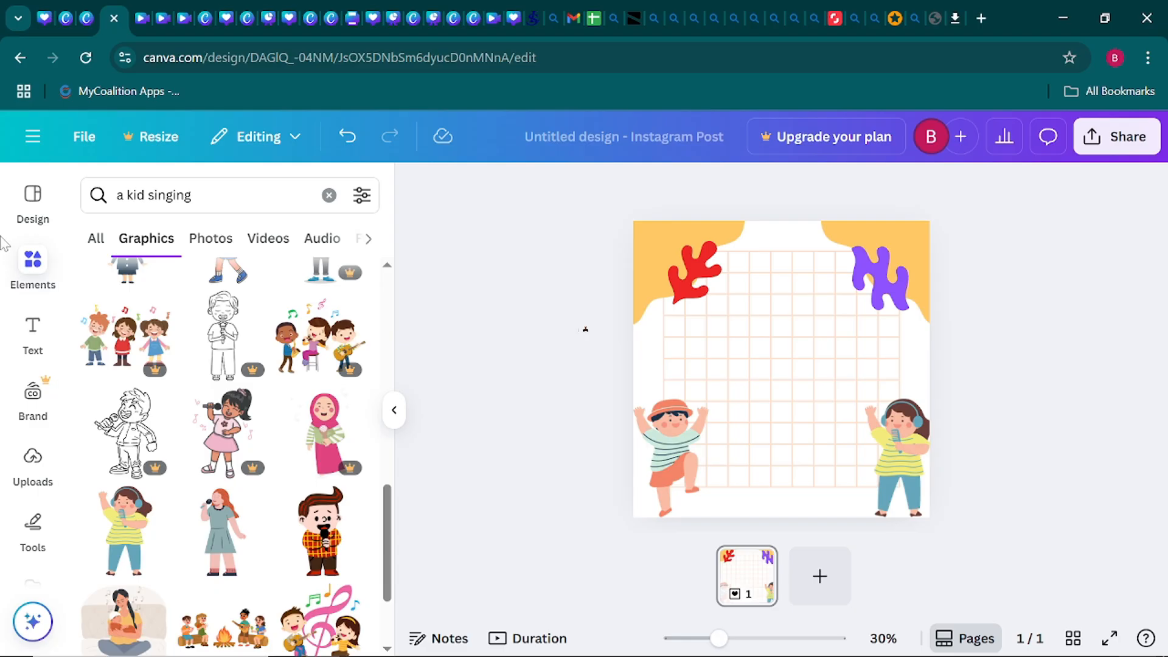
pyautogui.doubleClick(169, 195)
pyautogui.hotkey('ctrl', 'a')
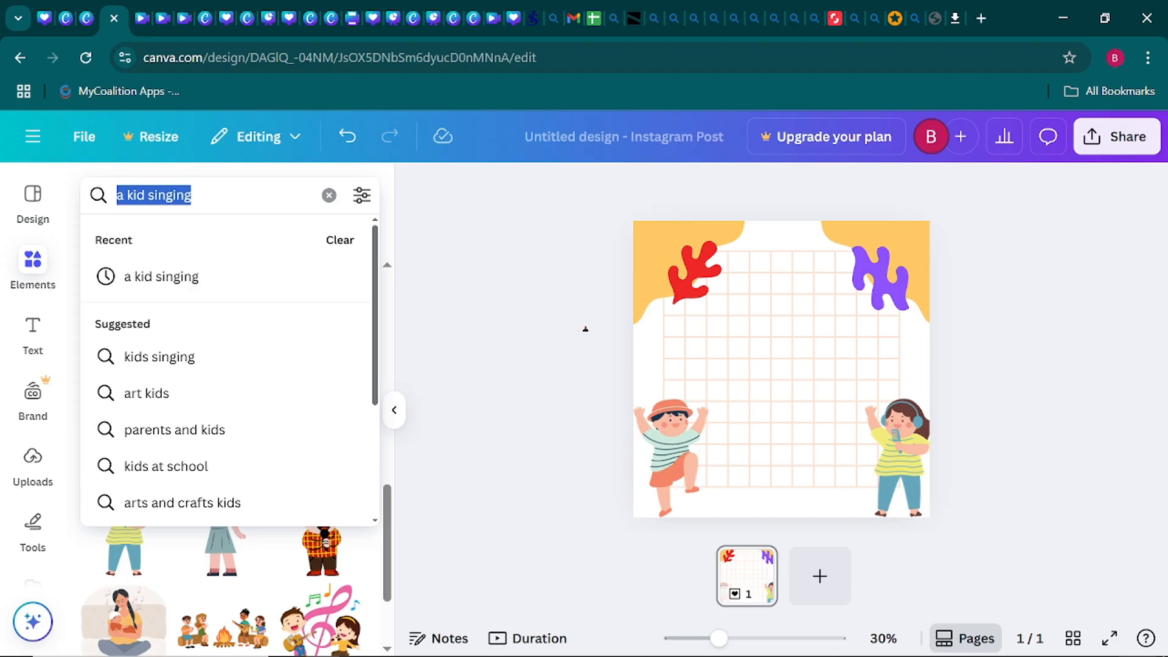
pyautogui.write('papp')
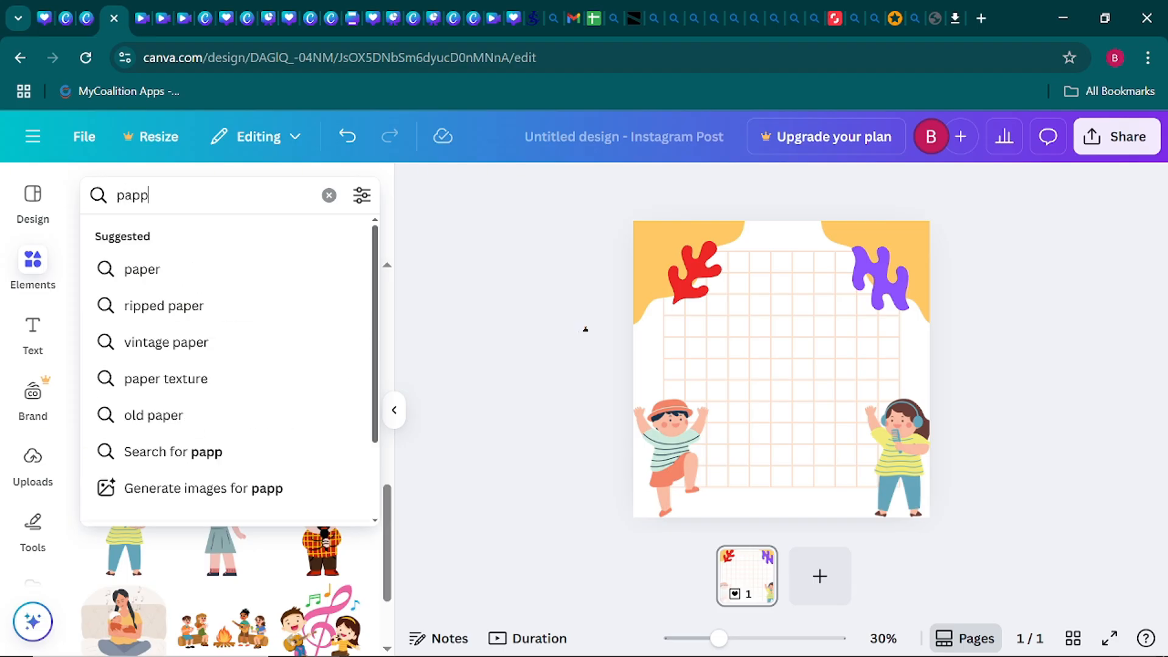
pyautogui.write('er n')
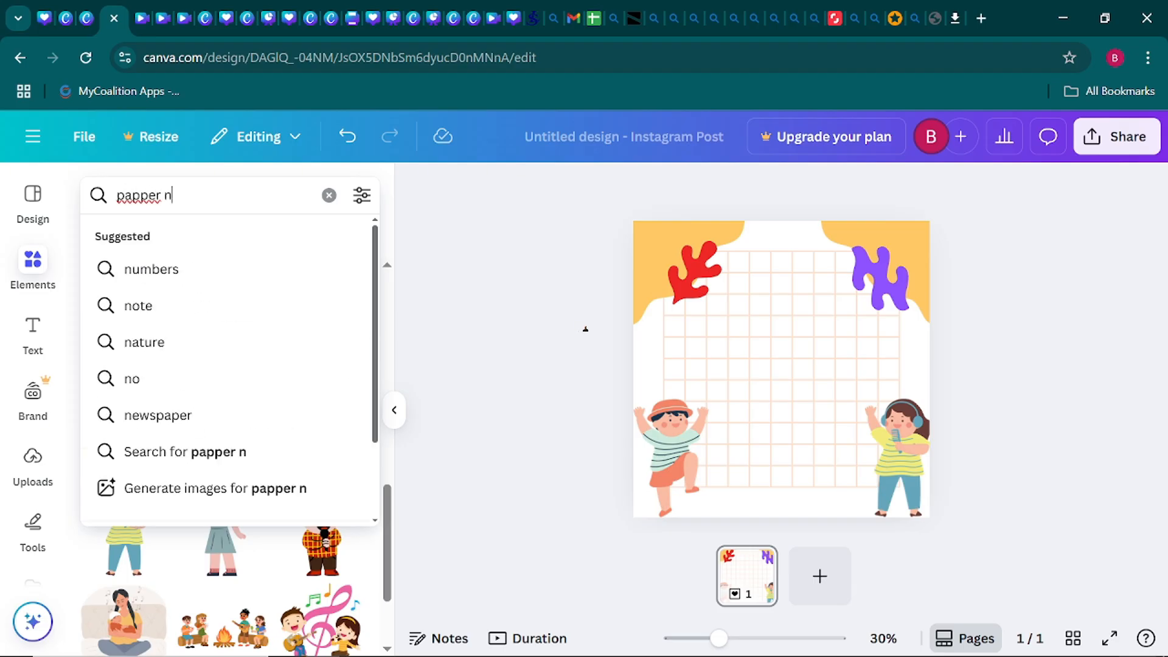
pyautogui.write('ot')
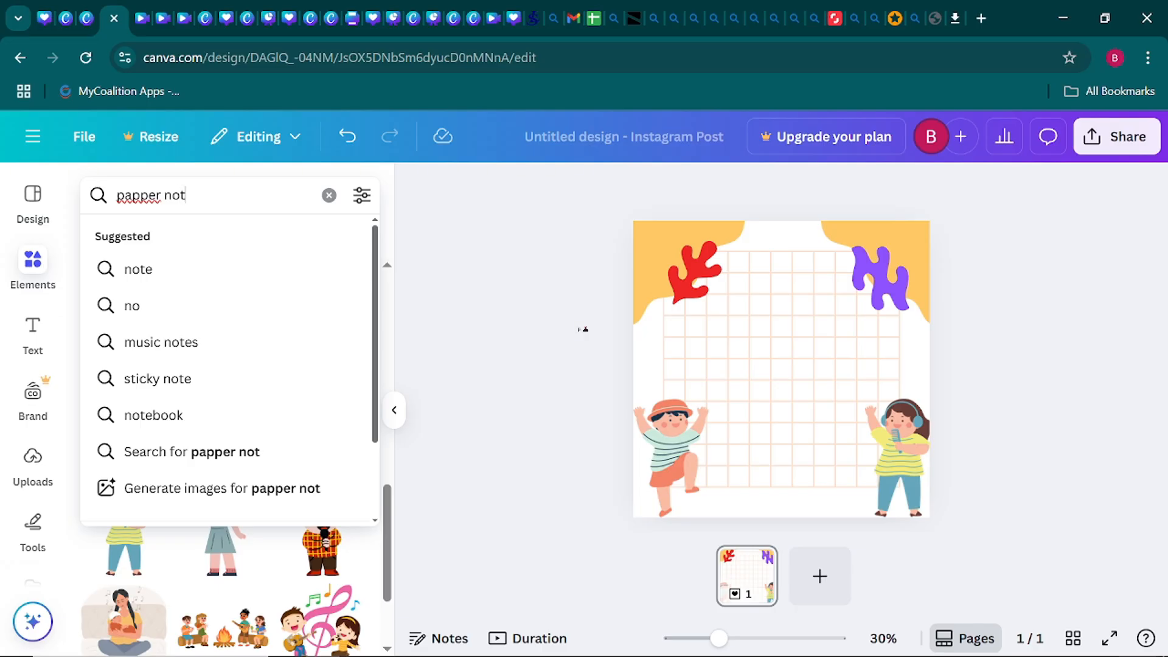
pyautogui.write('e')
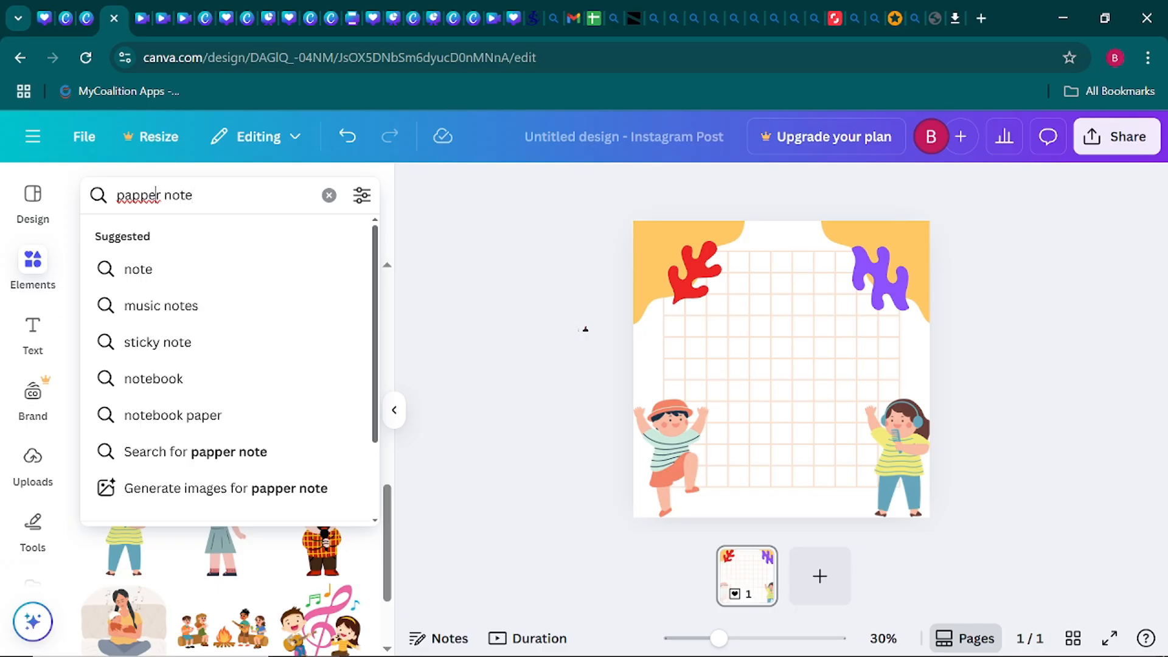
pyautogui.press('BackSpace')
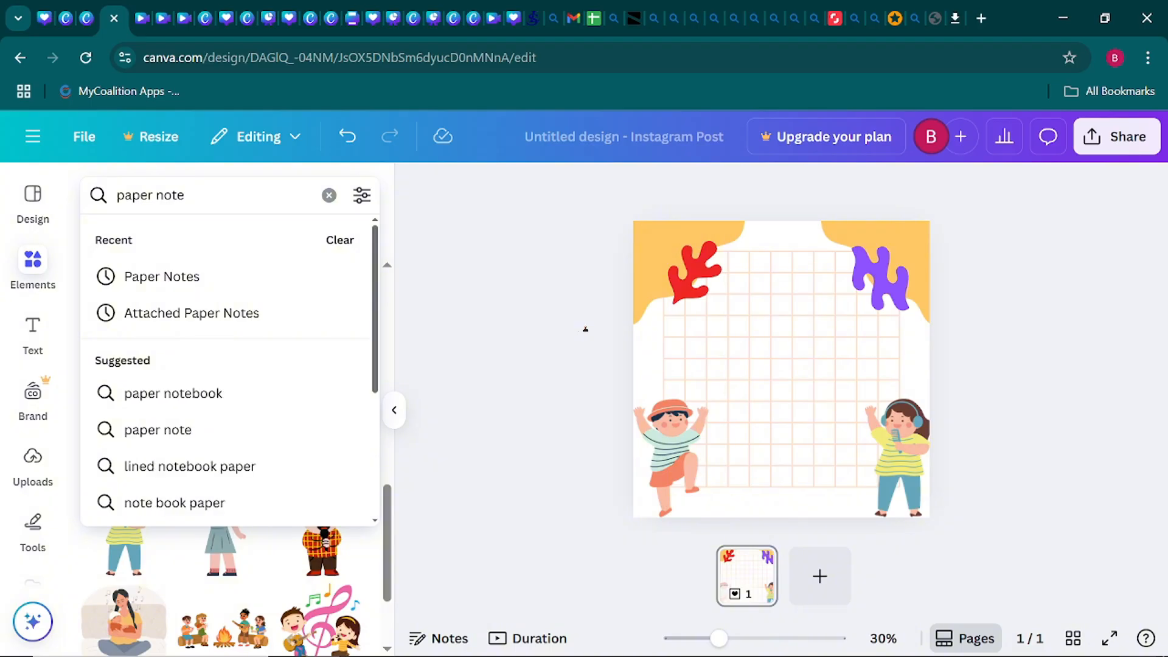
pyautogui.press('Return')
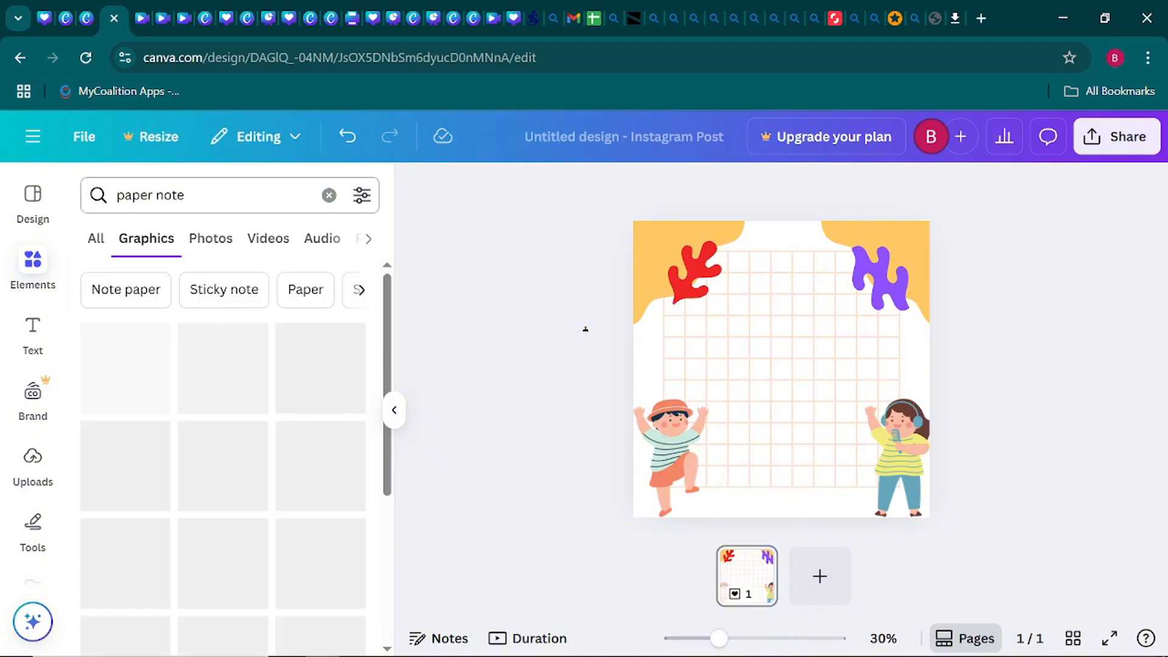
# Browse the "paper note" graphics for a suitable note to use on the page
pyautogui.scroll(-3, 195, 443)
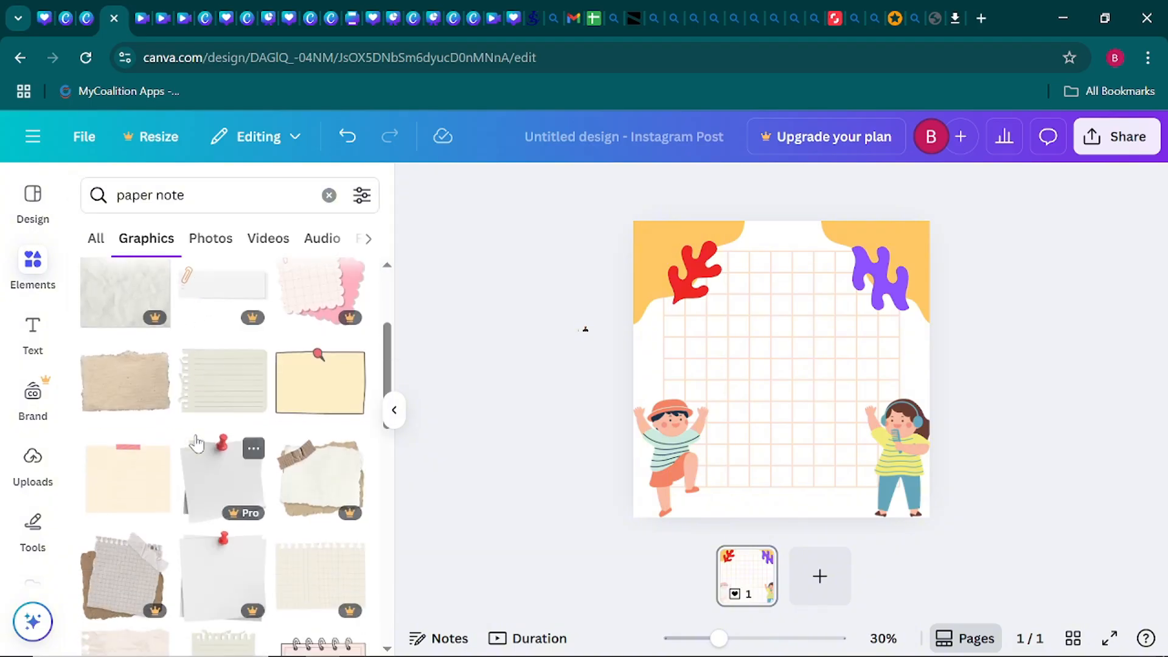
pyautogui.scroll(3, 219, 444)
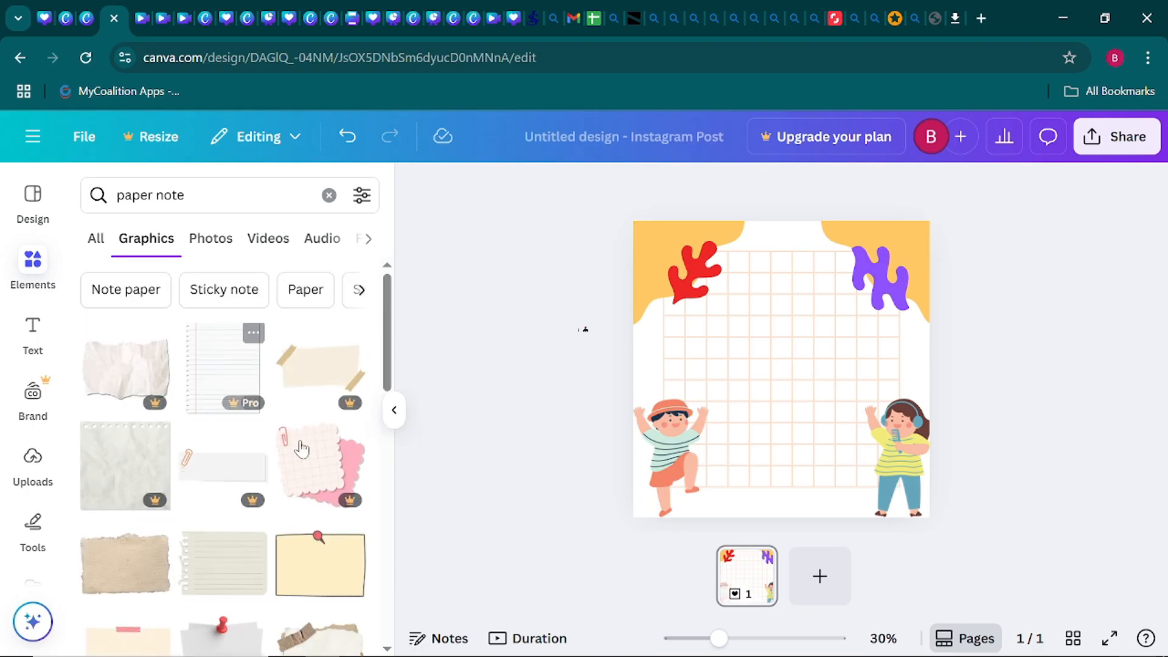
pyautogui.scroll(-5, 177, 488)
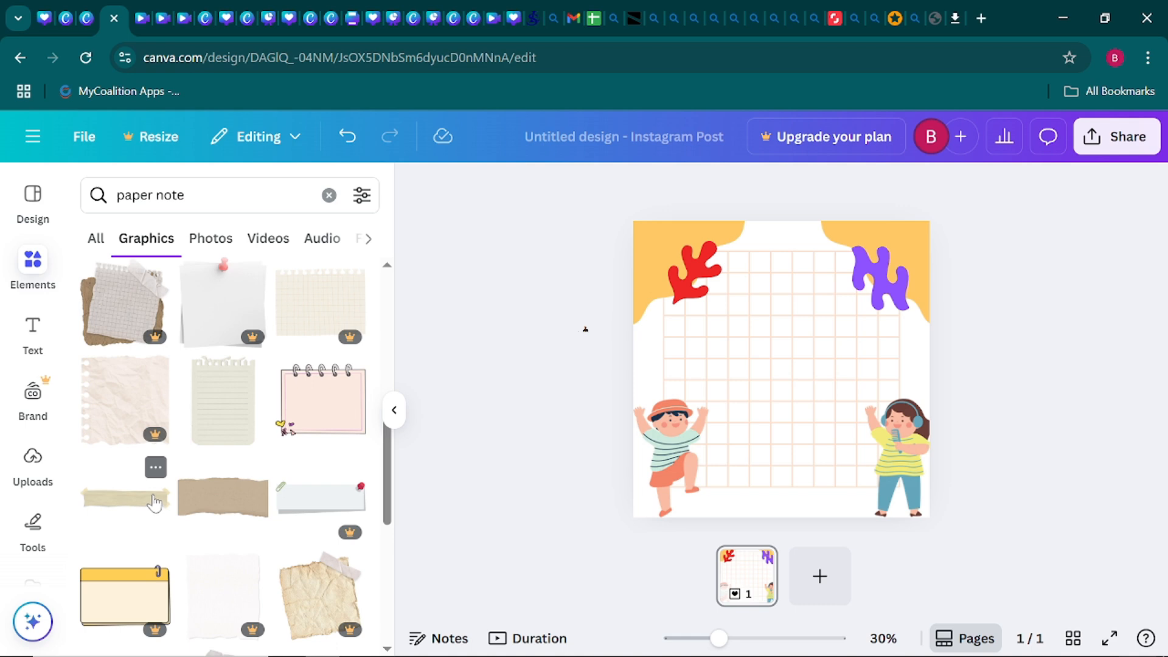
pyautogui.scroll(-2, 154, 503)
pyautogui.scroll(-5, 154, 502)
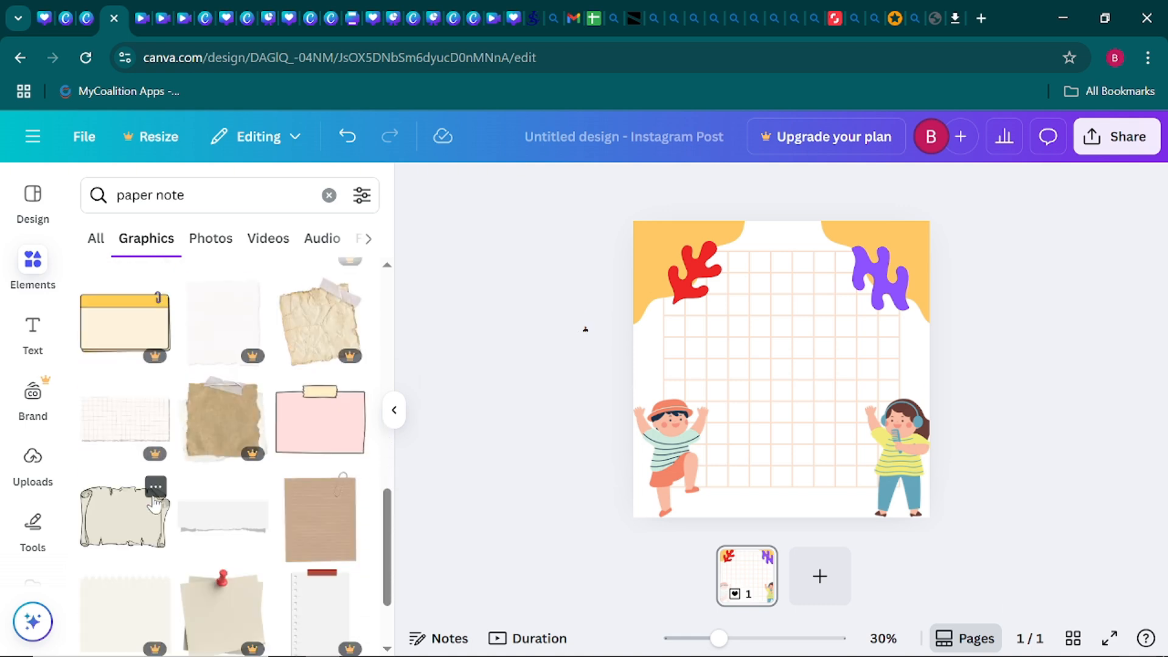
pyautogui.scroll(-6, 154, 504)
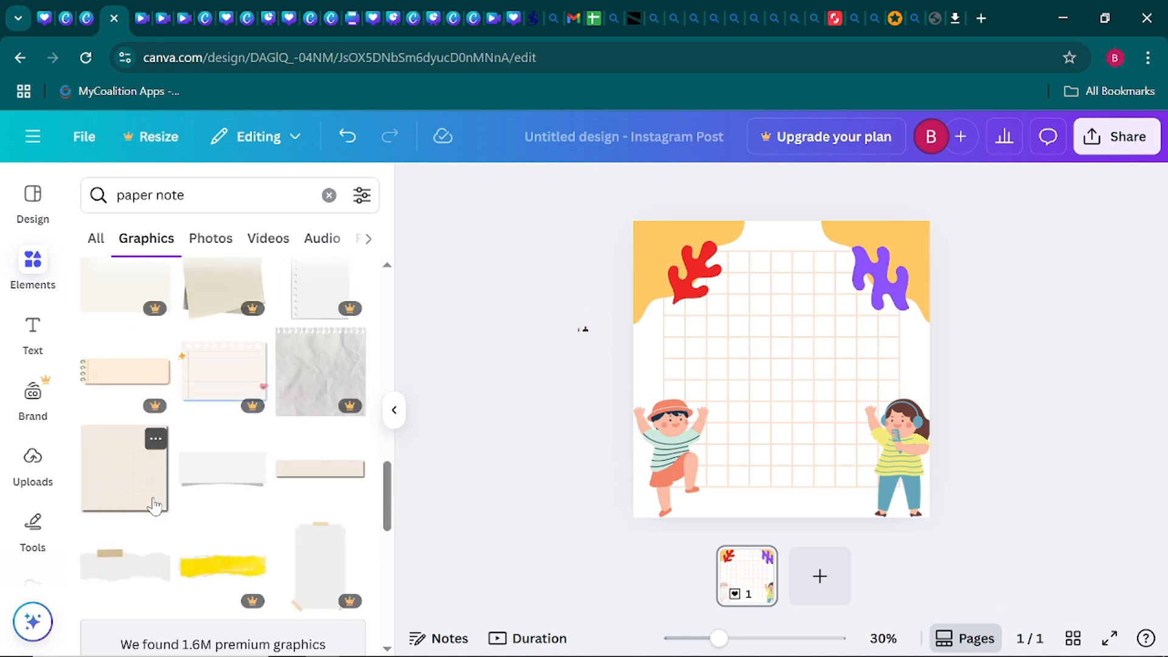
pyautogui.scroll(-6, 154, 505)
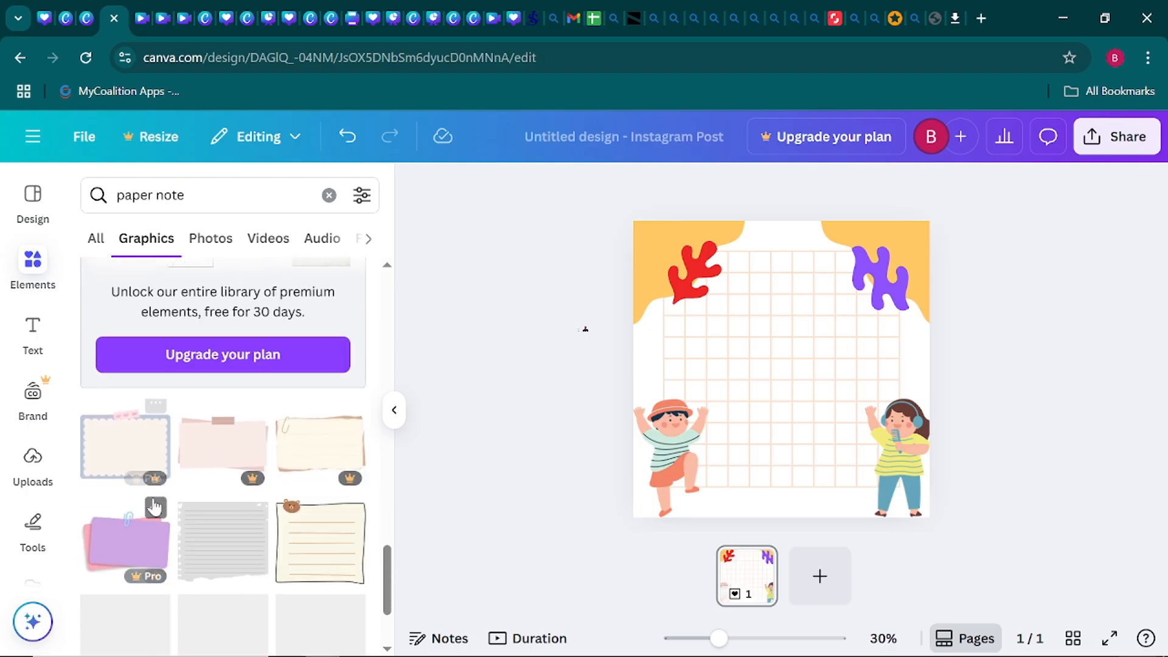
pyautogui.scroll(-6, 154, 504)
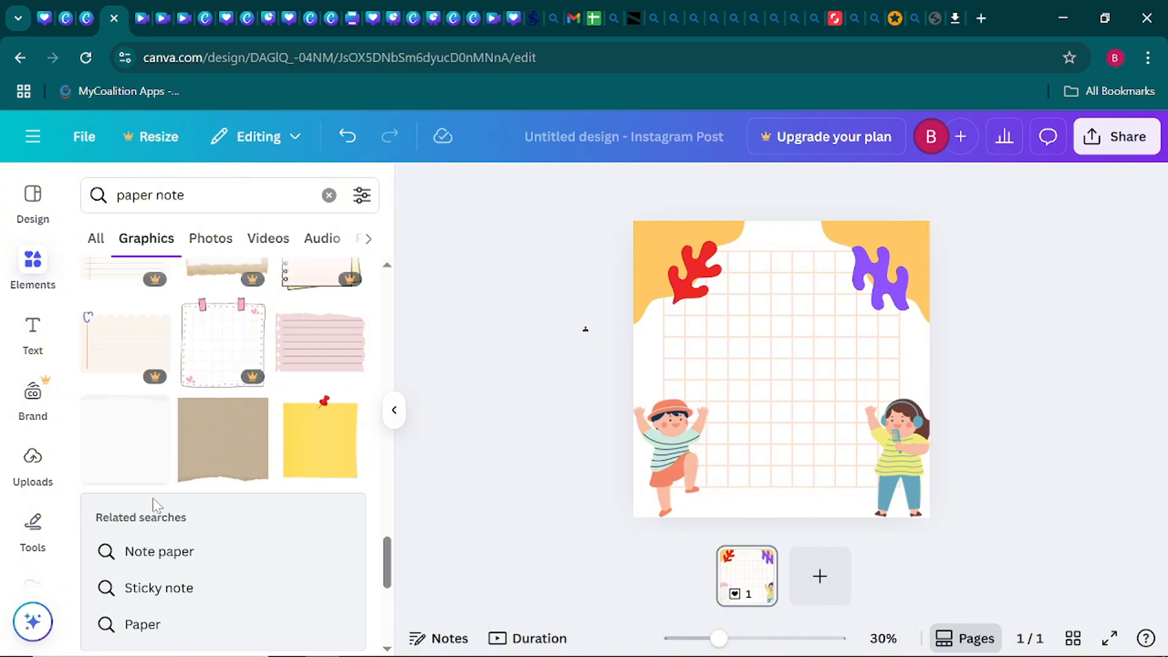
pyautogui.scroll(3, 155, 505)
pyautogui.scroll(-15, 155, 505)
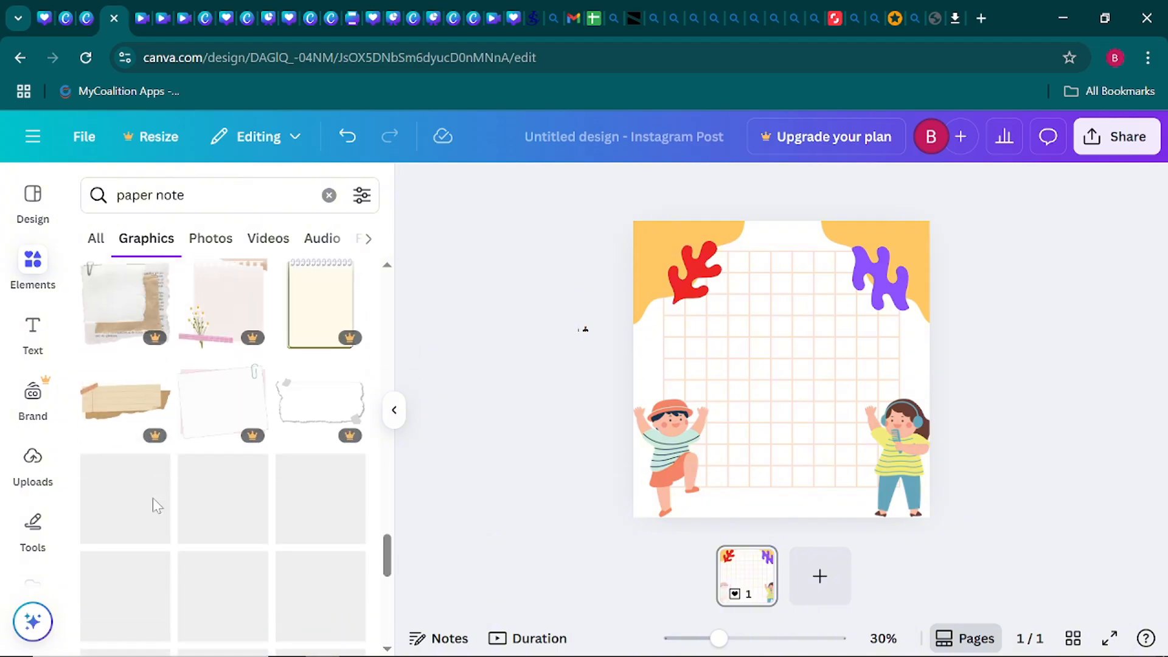
pyautogui.scroll(-3, 153, 503)
pyautogui.scroll(-10, 154, 506)
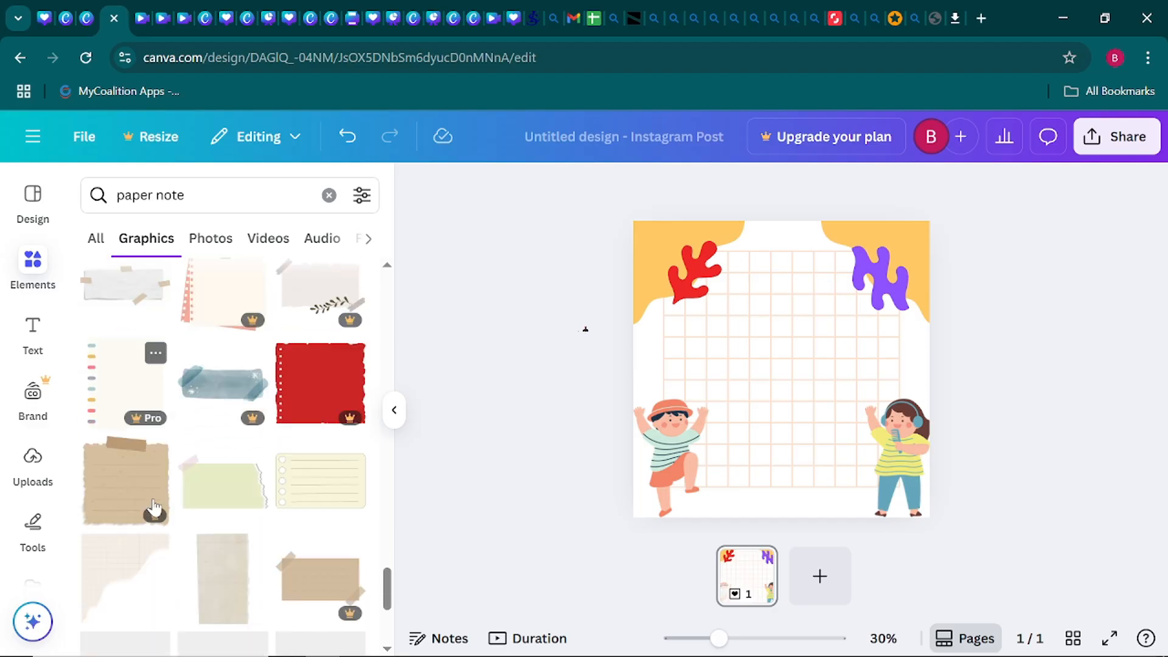
pyautogui.scroll(-10, 155, 505)
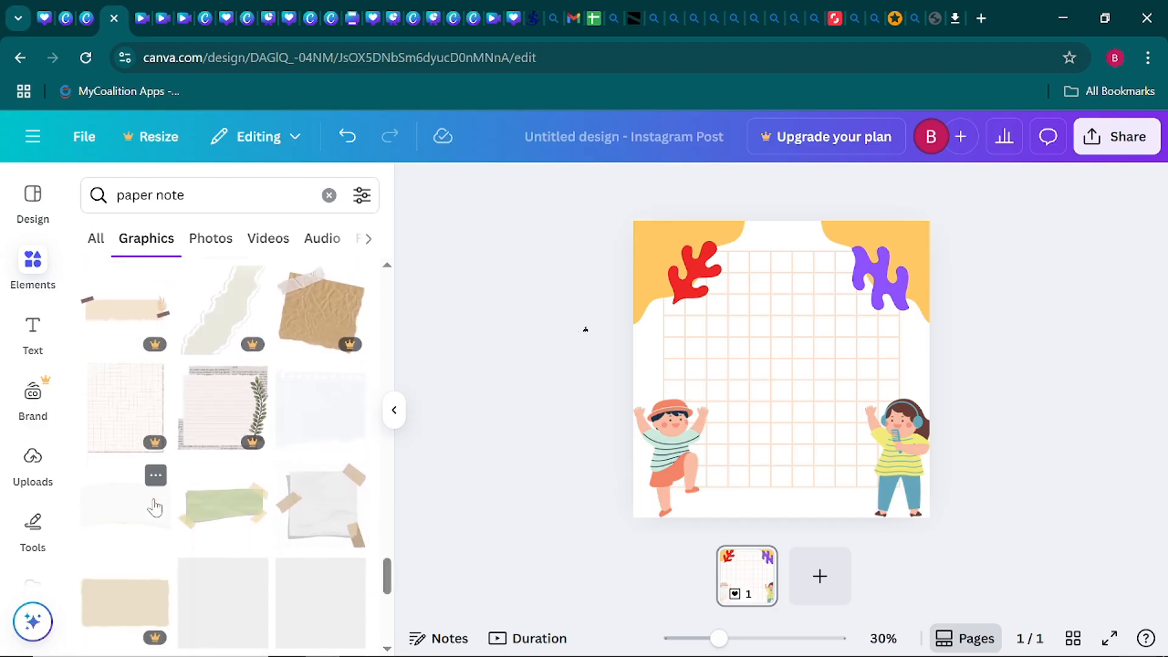
pyautogui.scroll(-10, 155, 506)
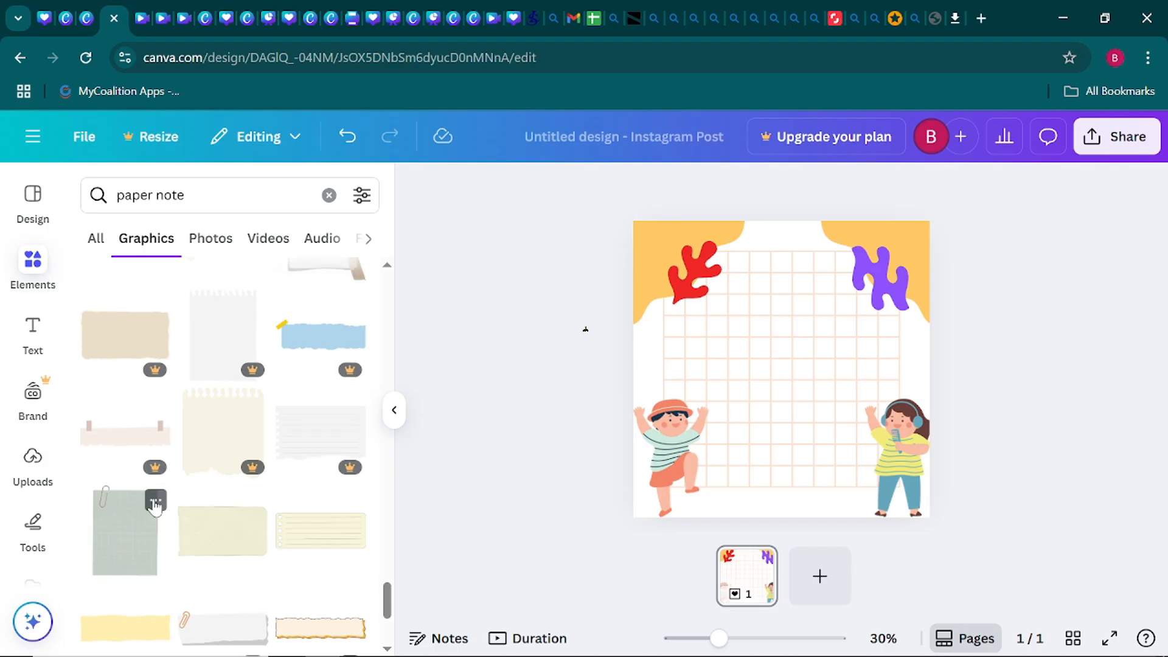
pyautogui.scroll(-10, 155, 506)
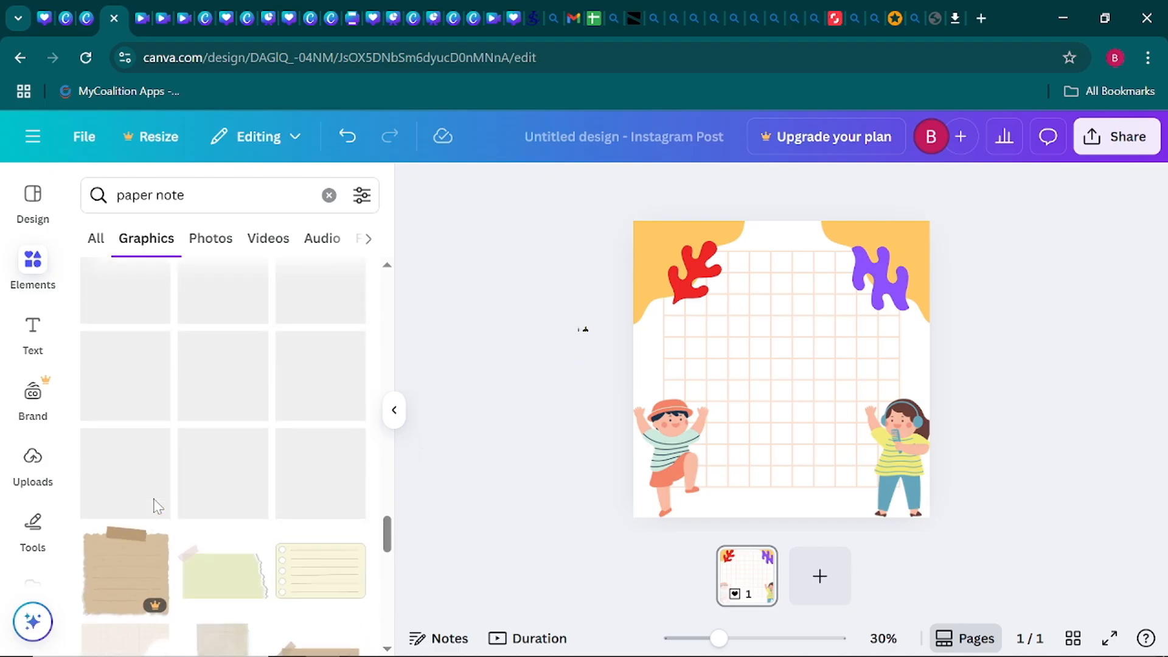
pyautogui.scroll(-5, 155, 505)
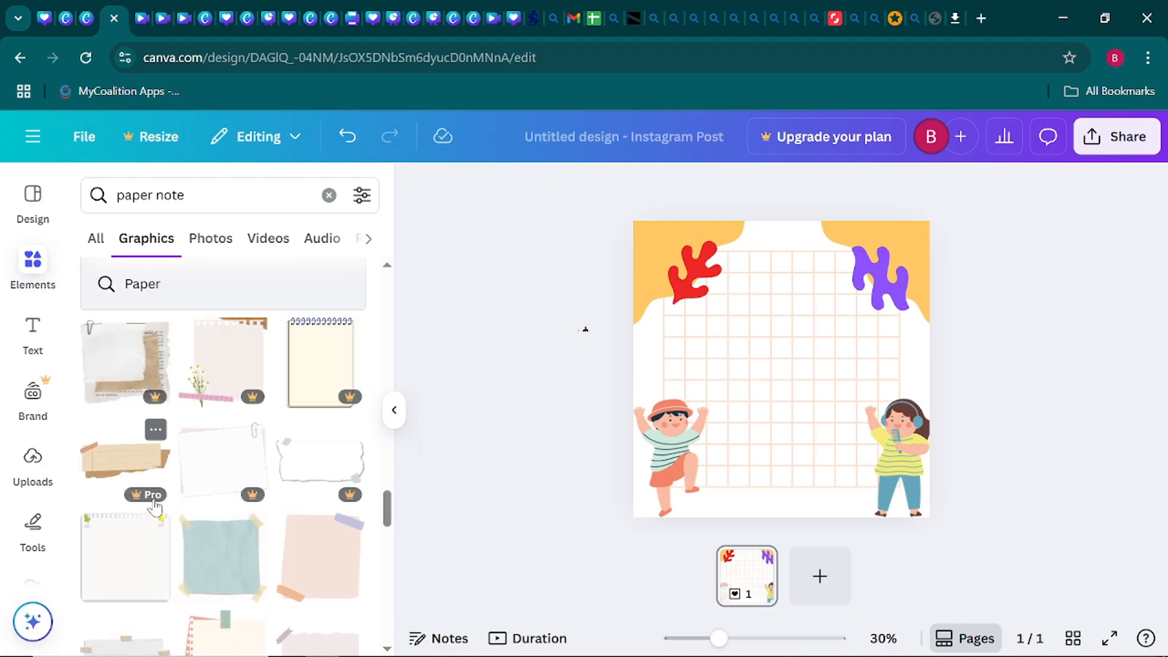
pyautogui.scroll(-10, 155, 506)
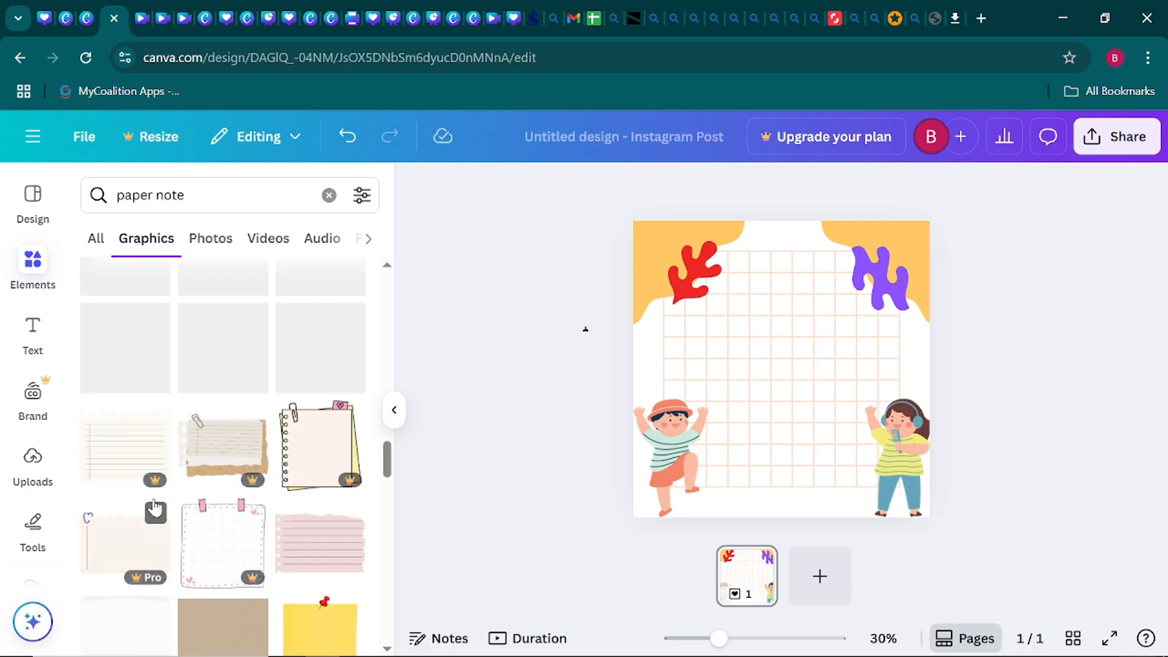
pyautogui.scroll(-10, 154, 506)
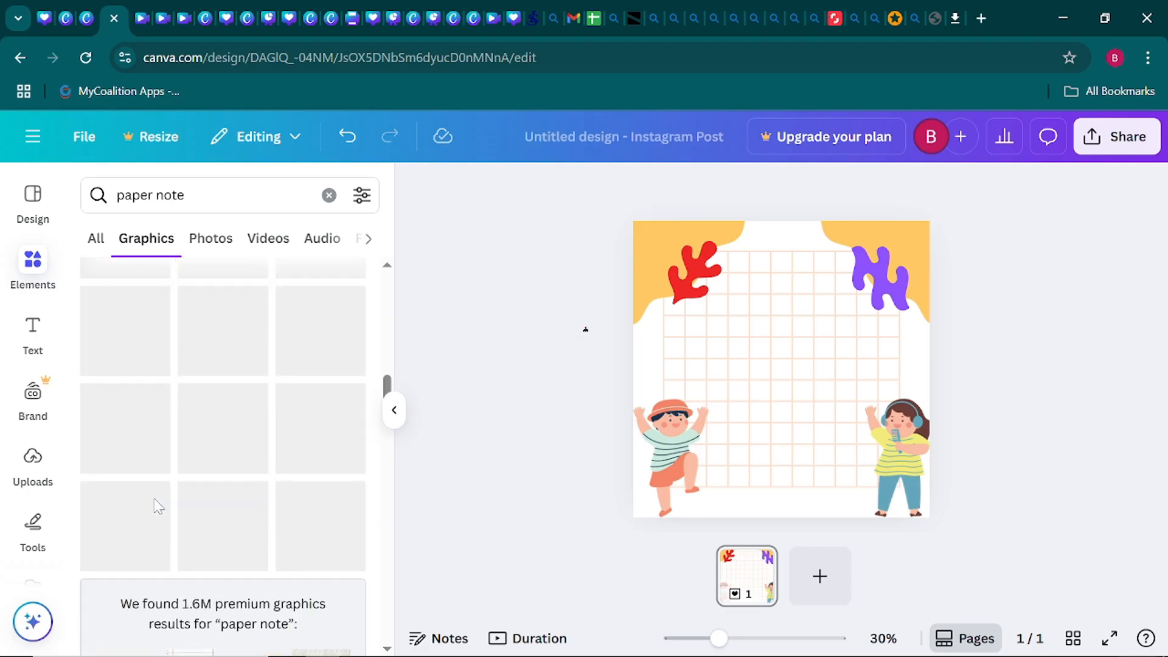
pyautogui.scroll(5, 157, 506)
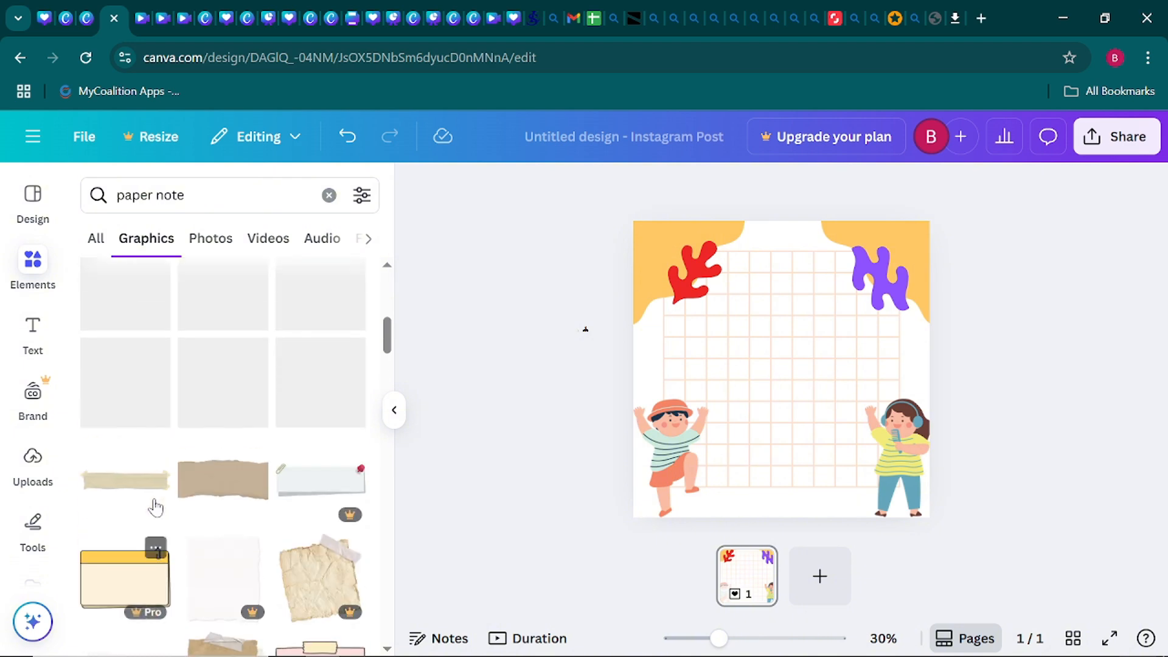
pyautogui.scroll(5, 156, 507)
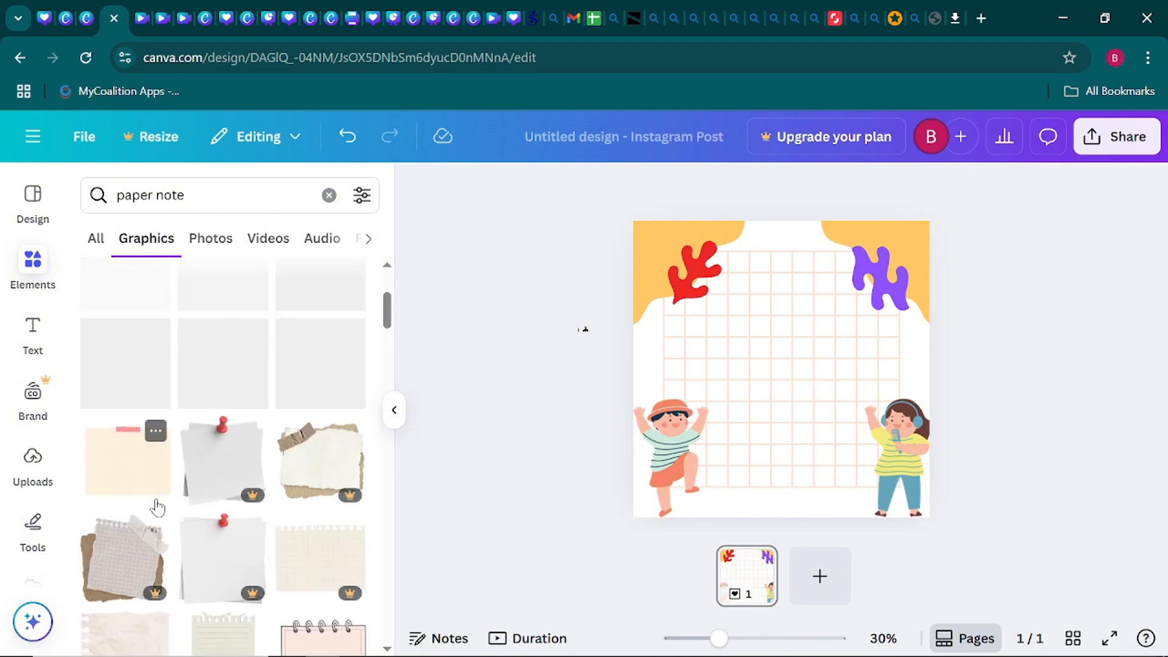
pyautogui.scroll(2, 156, 507)
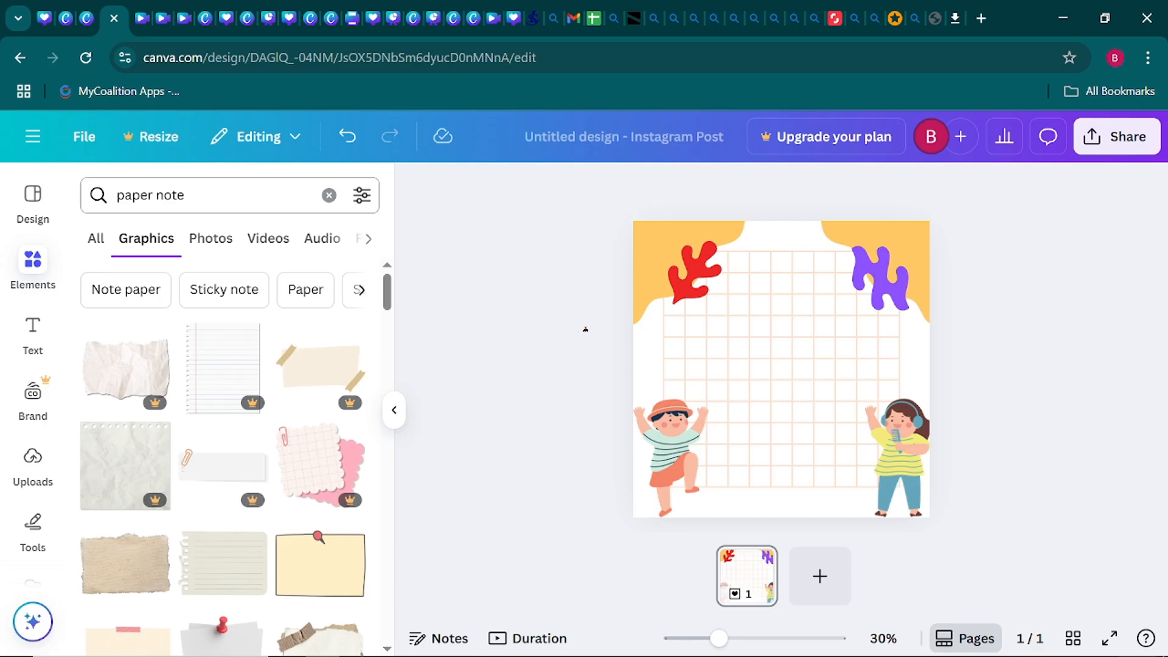
# Extend the element search to "attached paper note" and run it
pyautogui.click(140, 195)
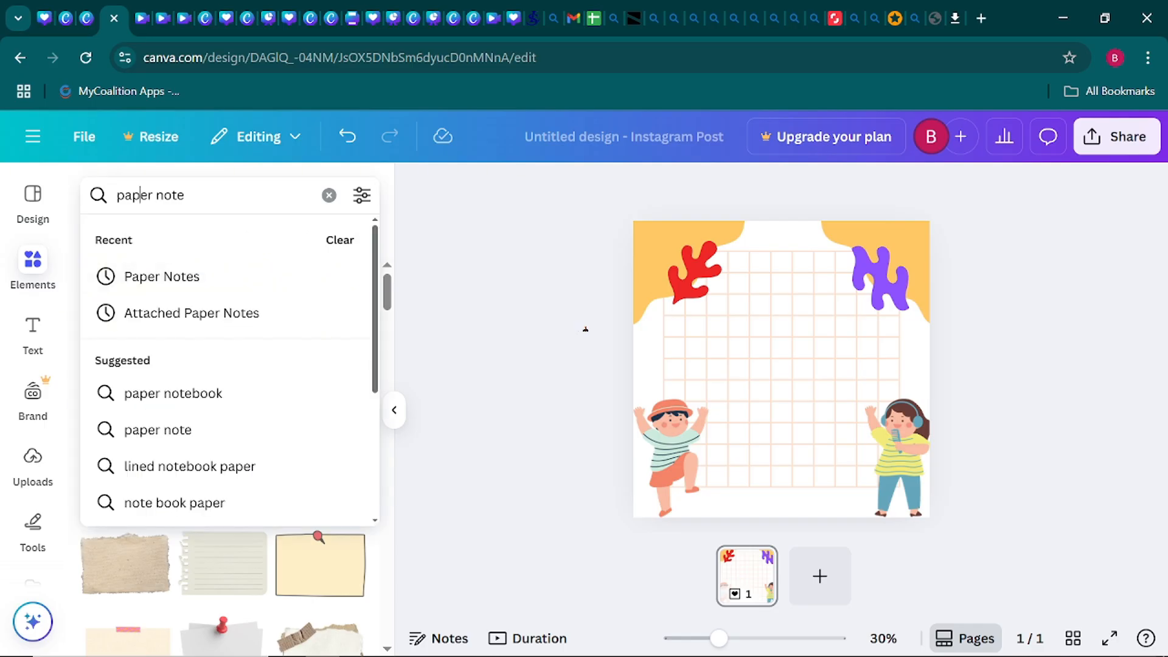
pyautogui.click(117, 195)
pyautogui.write('attac')
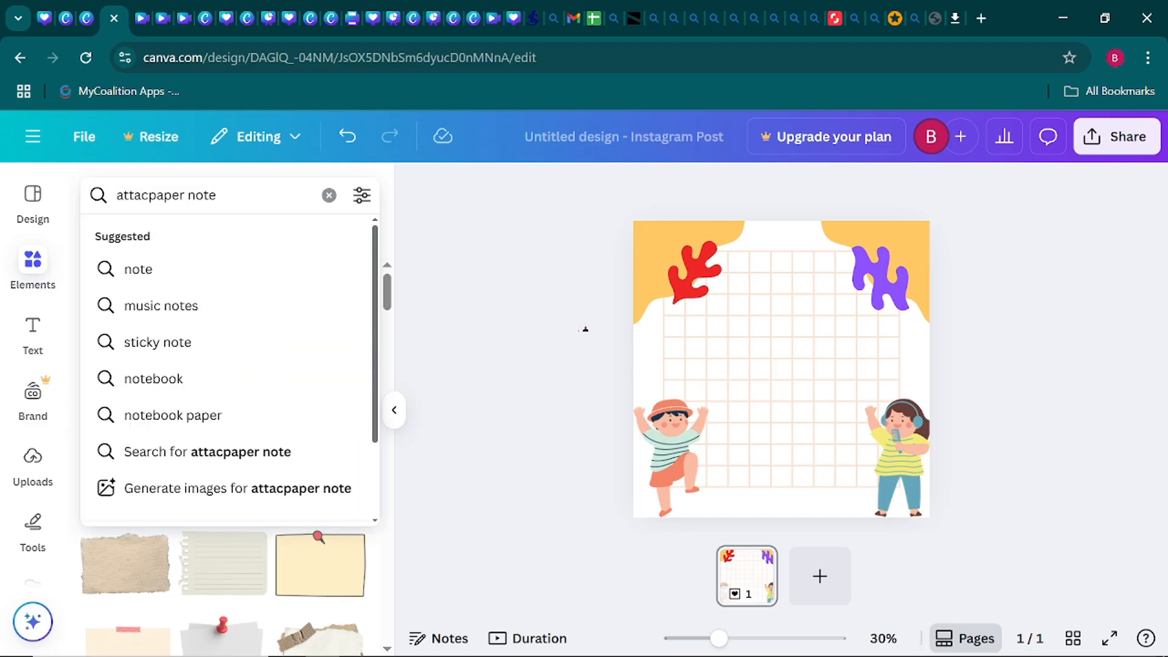
pyautogui.write('hed')
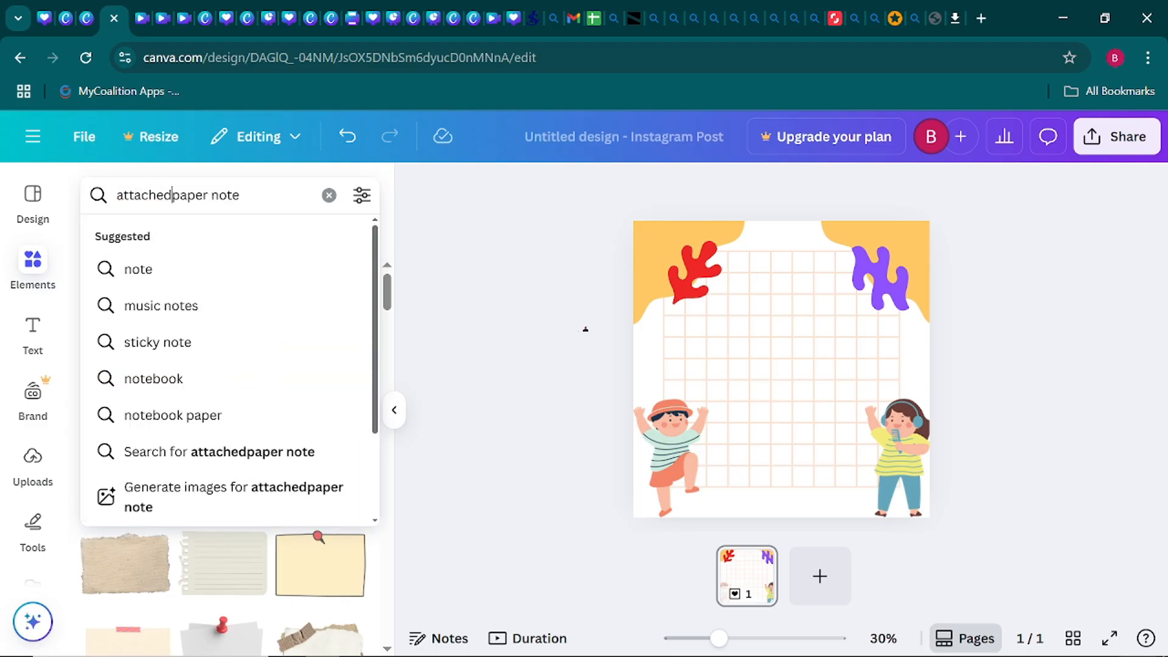
pyautogui.press('Return')
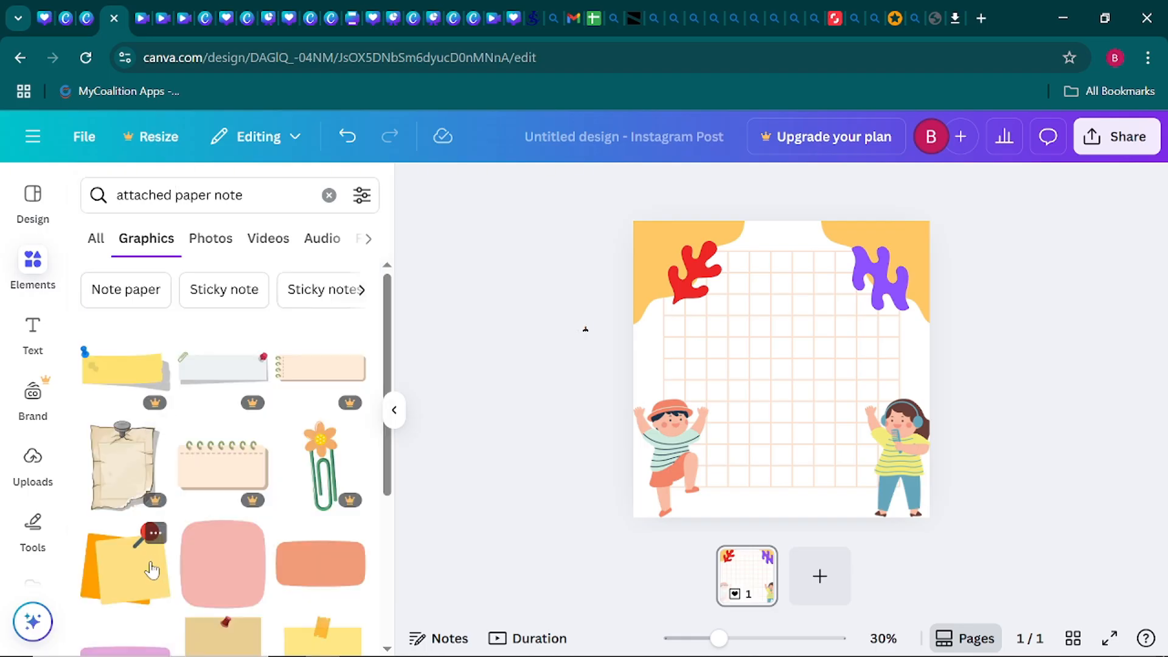
# Add the layered yellow and orange note graphic with the red pin and shrink it to about half its size
pyautogui.click(99, 568)
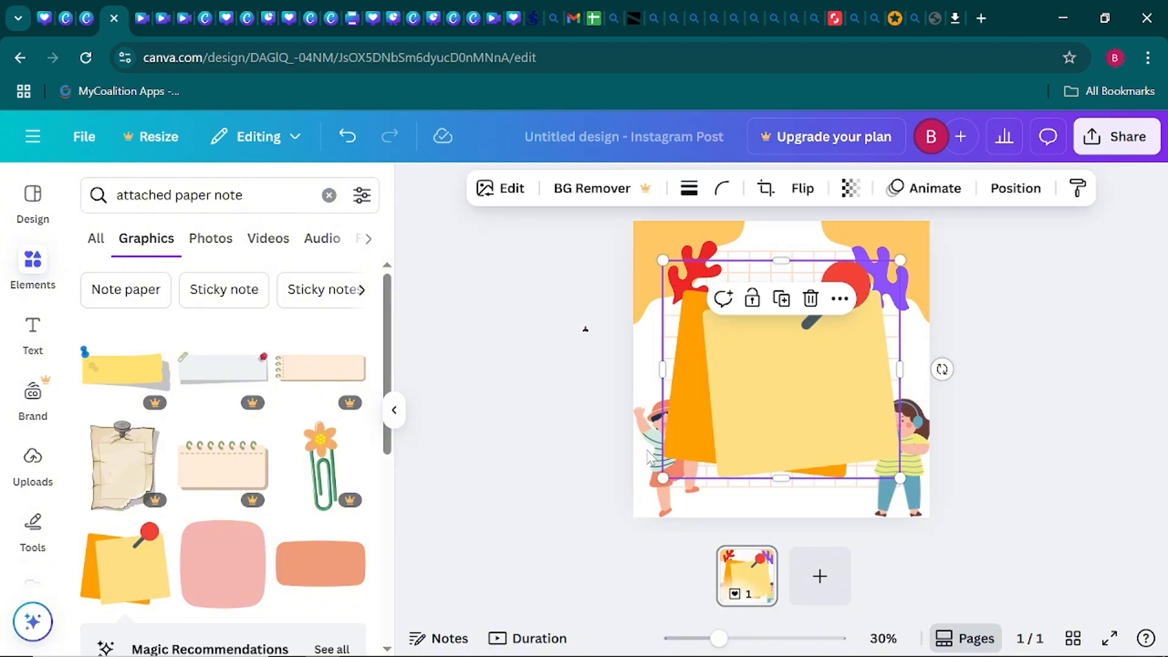
pyautogui.click(394, 410)
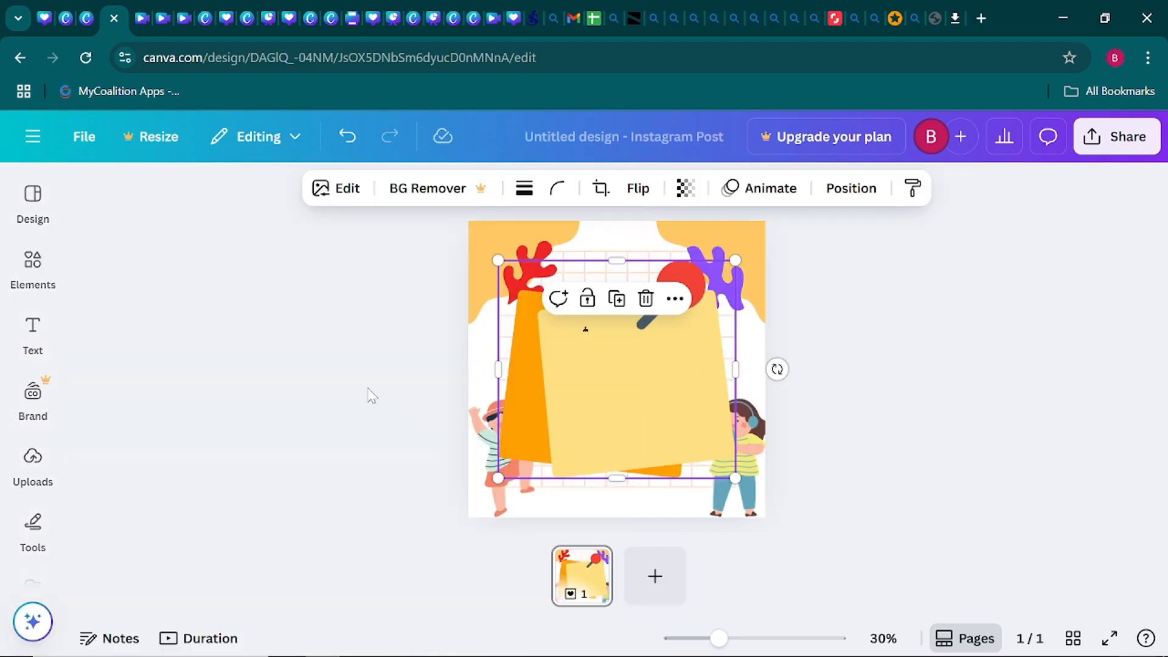
pyautogui.click(367, 393)
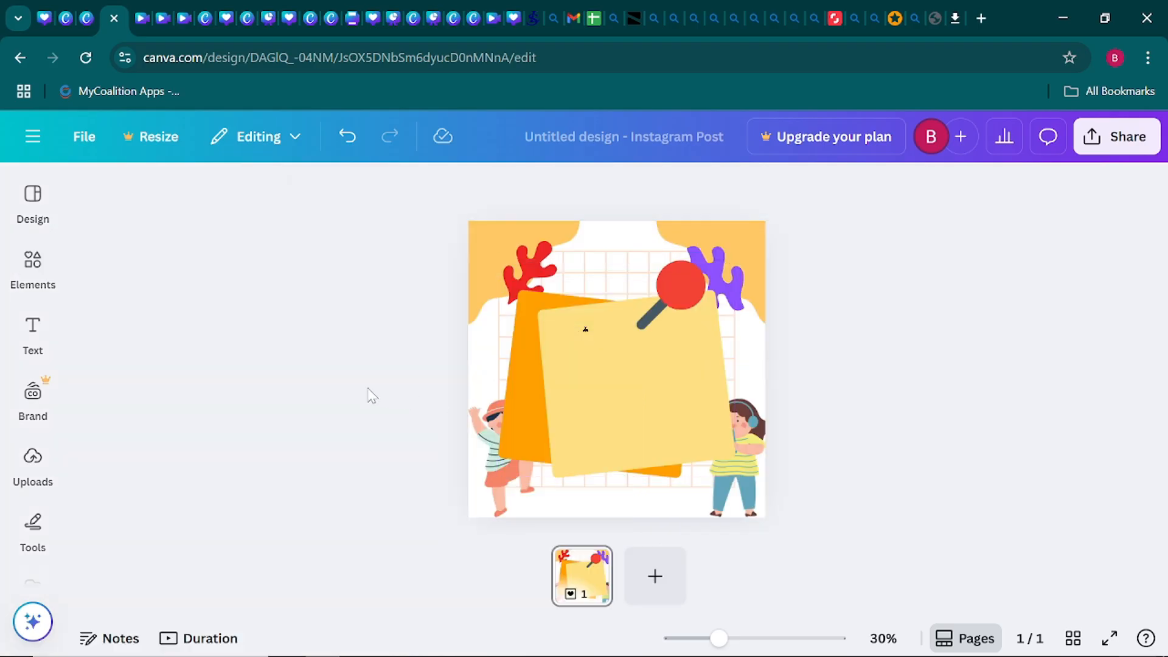
pyautogui.click(637, 385)
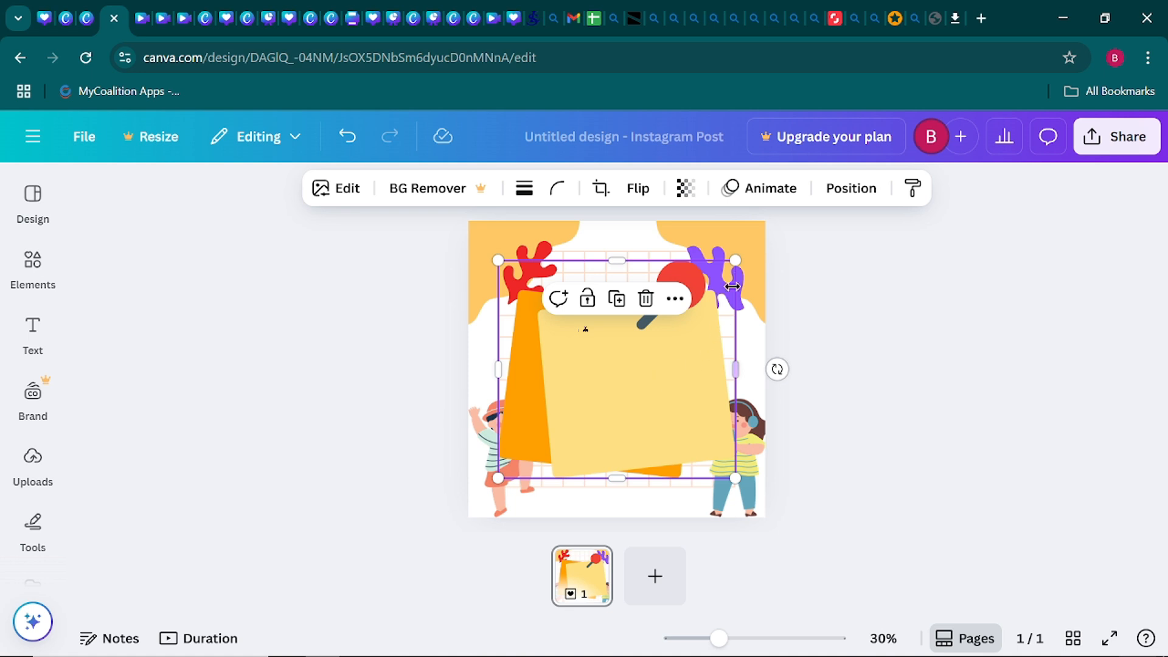
pyautogui.moveTo(739, 260); pyautogui.dragTo(636, 388)
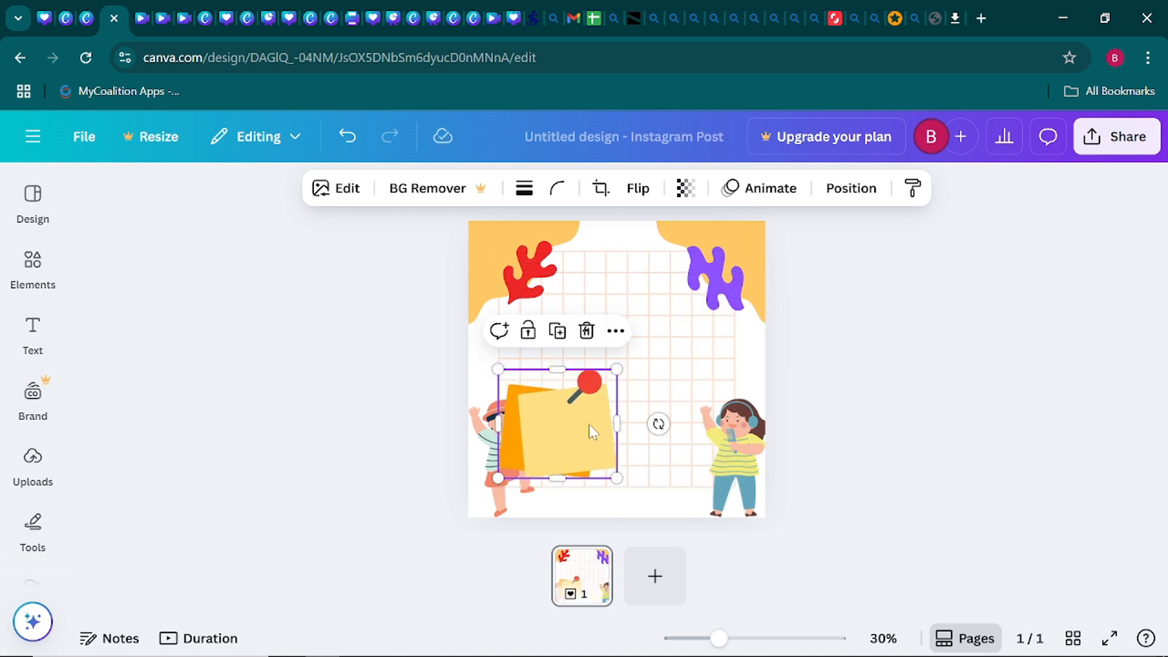
# Move the pinned note graphic to the horizontal centre of the page, above the two kids
pyautogui.moveTo(570, 426); pyautogui.dragTo(619, 358)
pyautogui.click(298, 374)
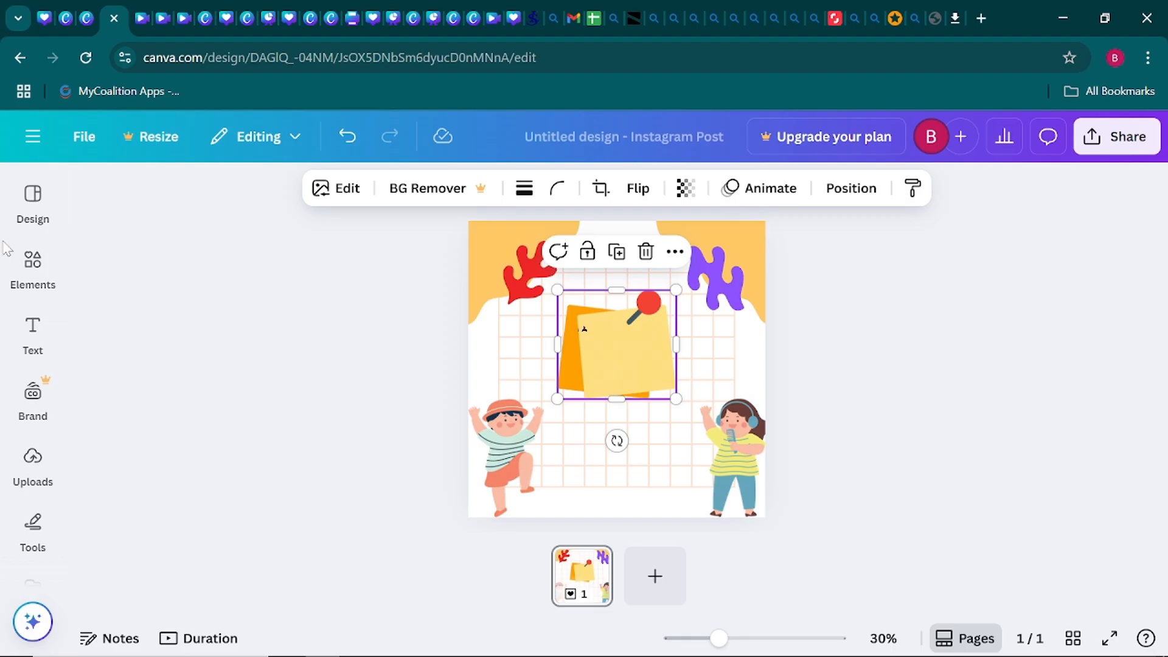
# Add a text box reading "You Can Do This" in title case, split over two lines after "Can"
pyautogui.click(26, 285)
pyautogui.click(33, 331)
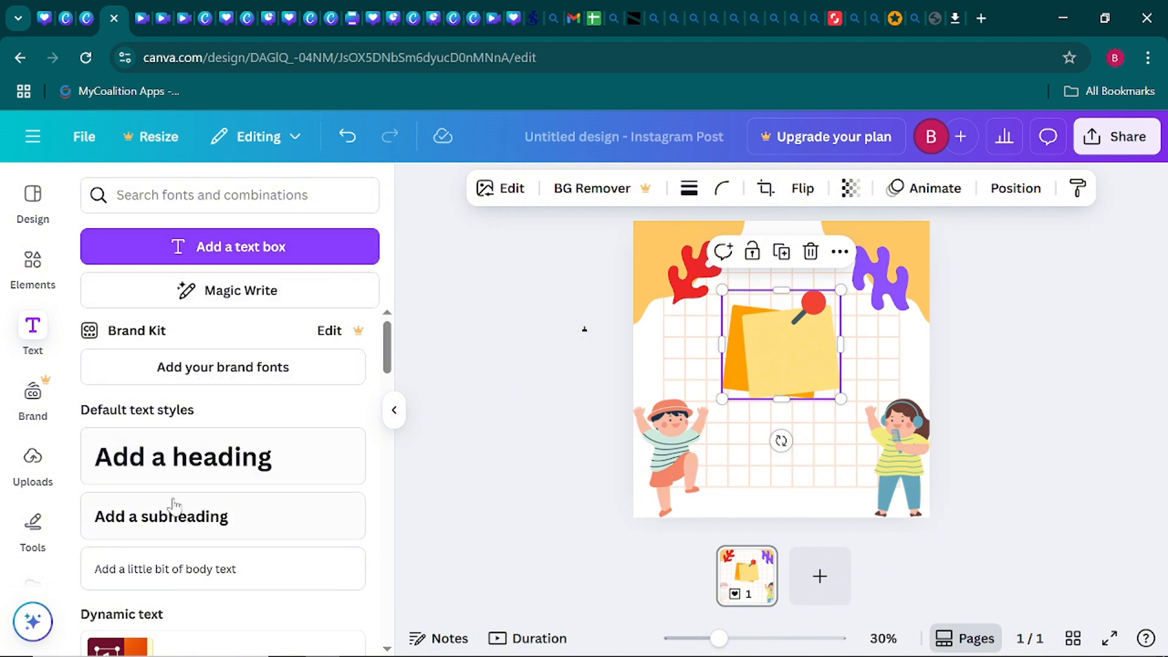
pyautogui.click(212, 259)
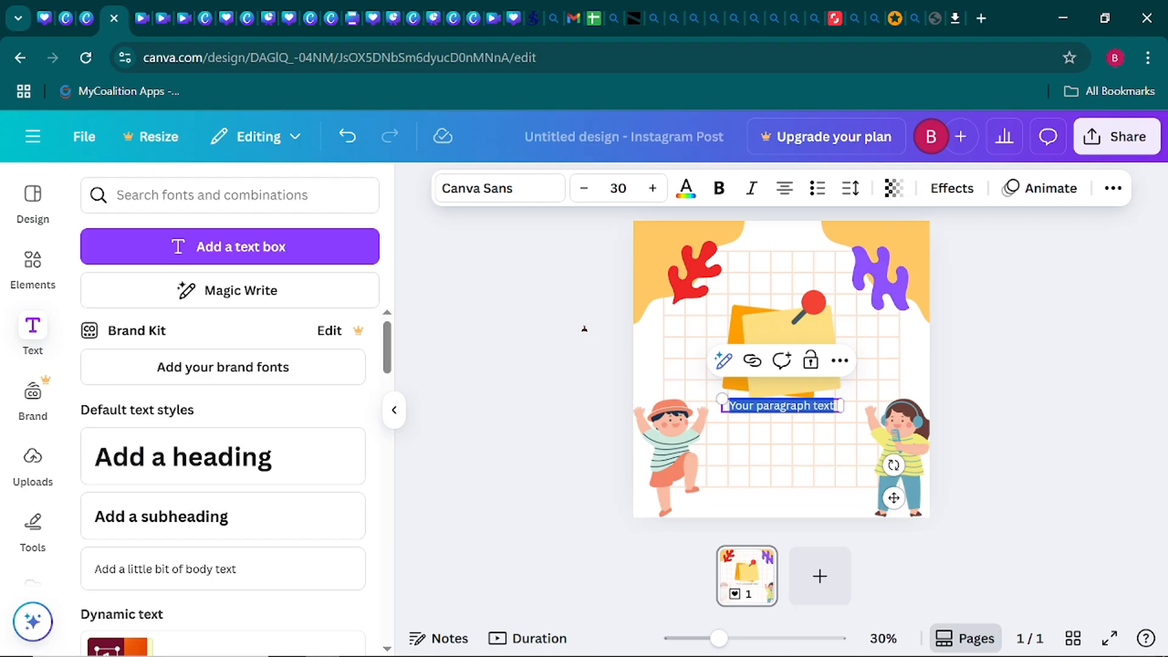
pyautogui.write('Yo')
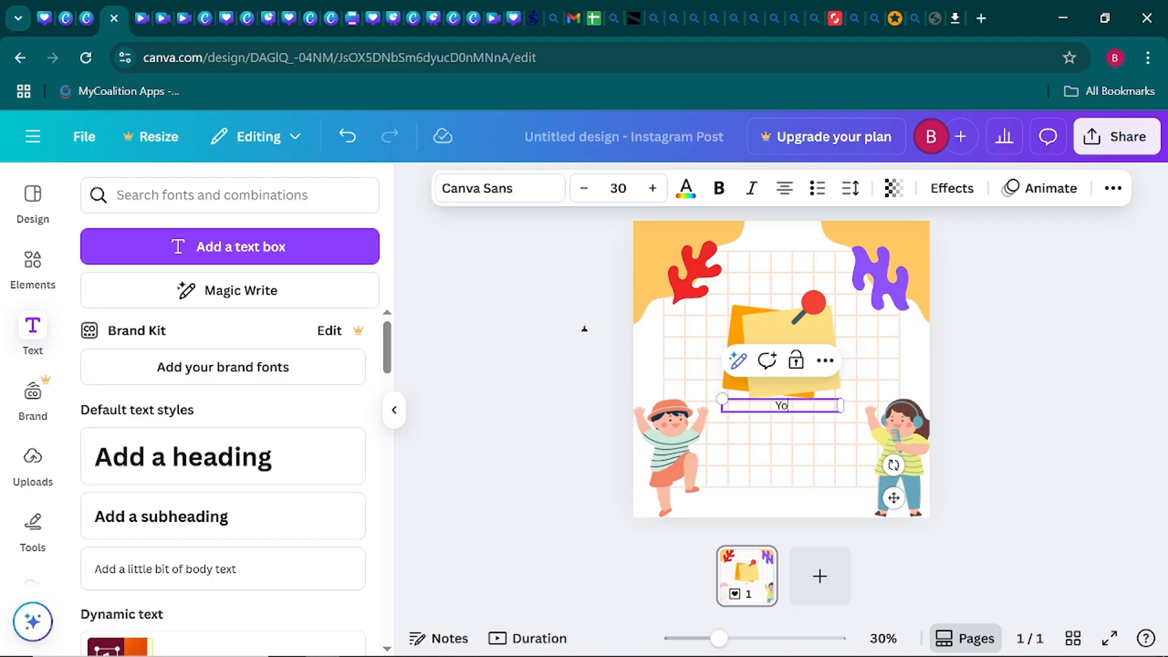
pyautogui.write('u can')
pyautogui.press('Return')
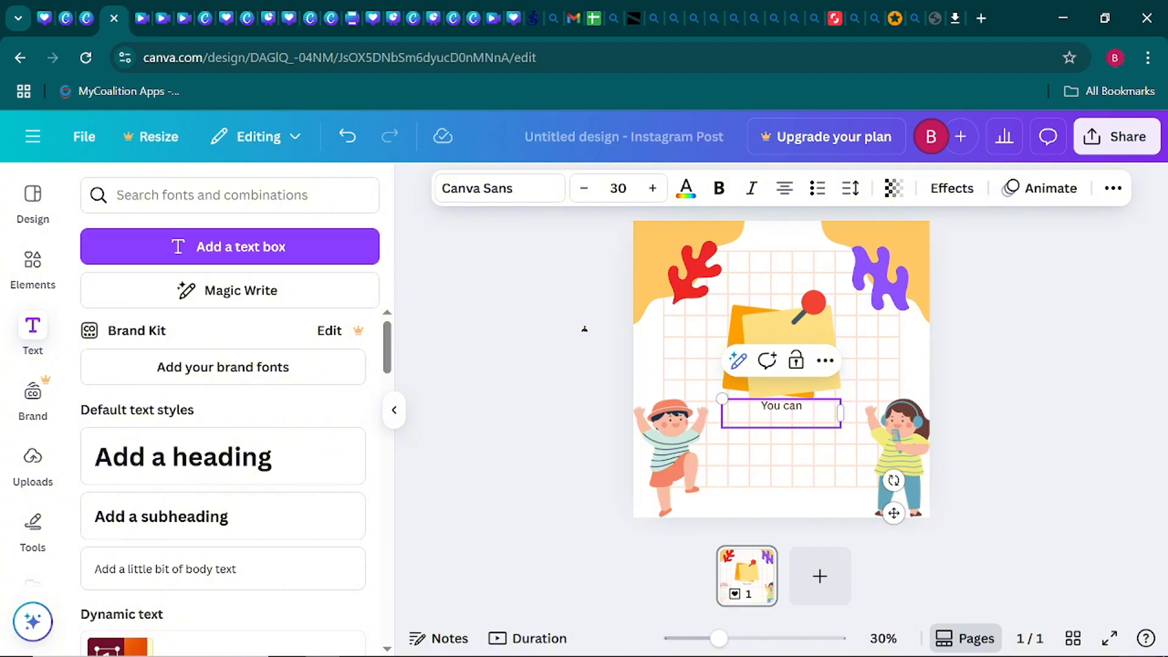
pyautogui.write('do this')
pyautogui.press('BackSpace')
pyautogui.write('T')
pyautogui.press('BackSpace')
pyautogui.write('D')
pyautogui.press('BackSpace')
pyautogui.write('C')
pyautogui.click(548, 399)
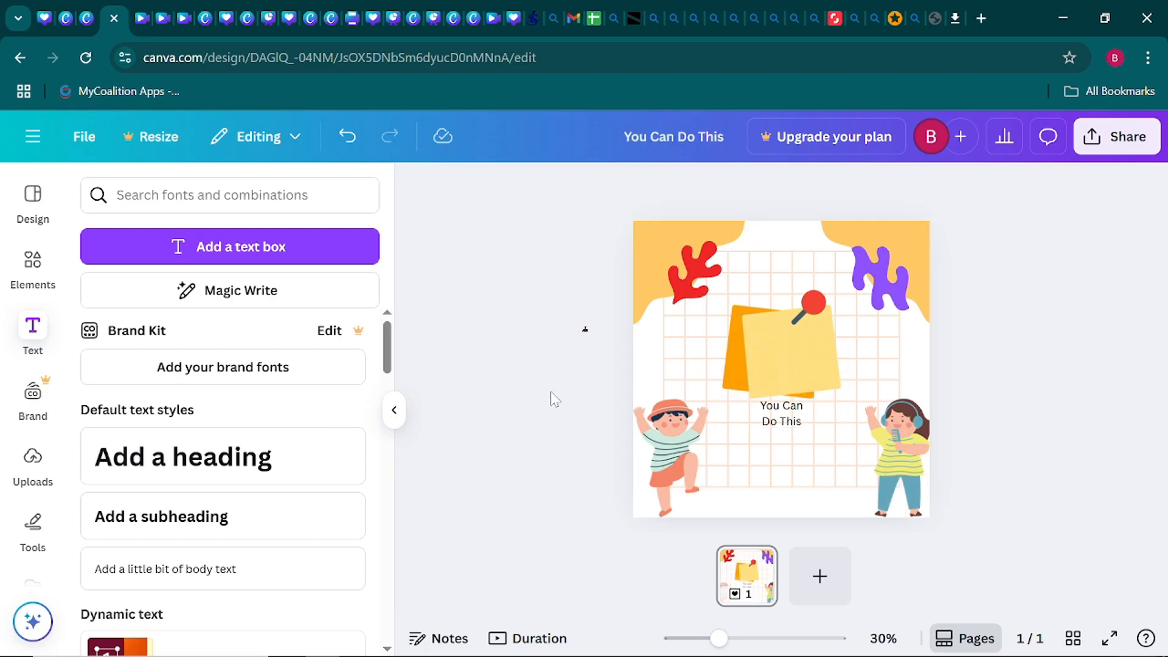
# Move the "You Can Do This" text onto the yellow sheet of the pinned note, below the pin
pyautogui.click(799, 426)
pyautogui.moveTo(798, 426); pyautogui.dragTo(809, 365)
pyautogui.click(623, 375)
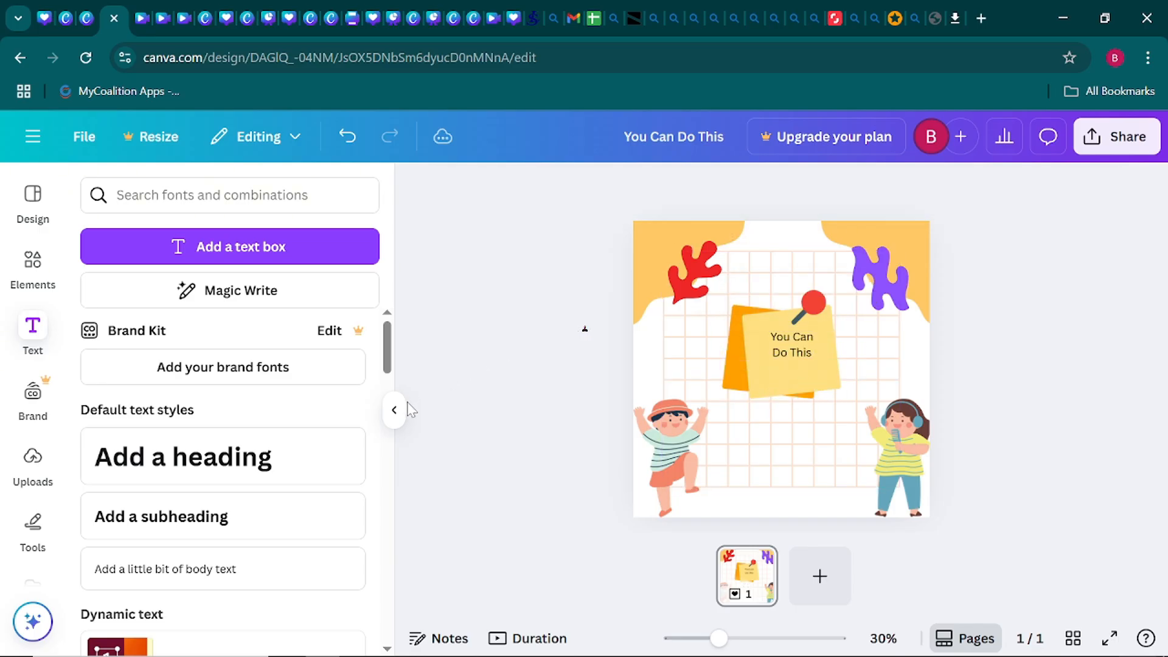
pyautogui.moveTo(793, 343); pyautogui.dragTo(793, 357)
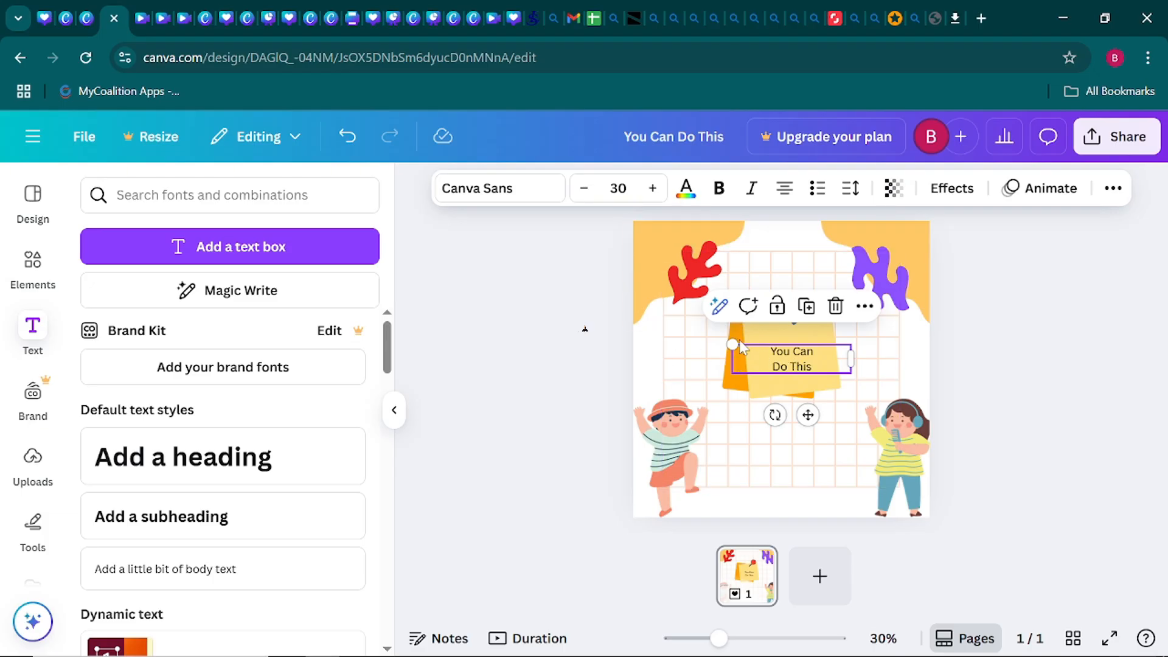
# Change the font of the "You Can Do This" text to Poppins
pyautogui.click(514, 198)
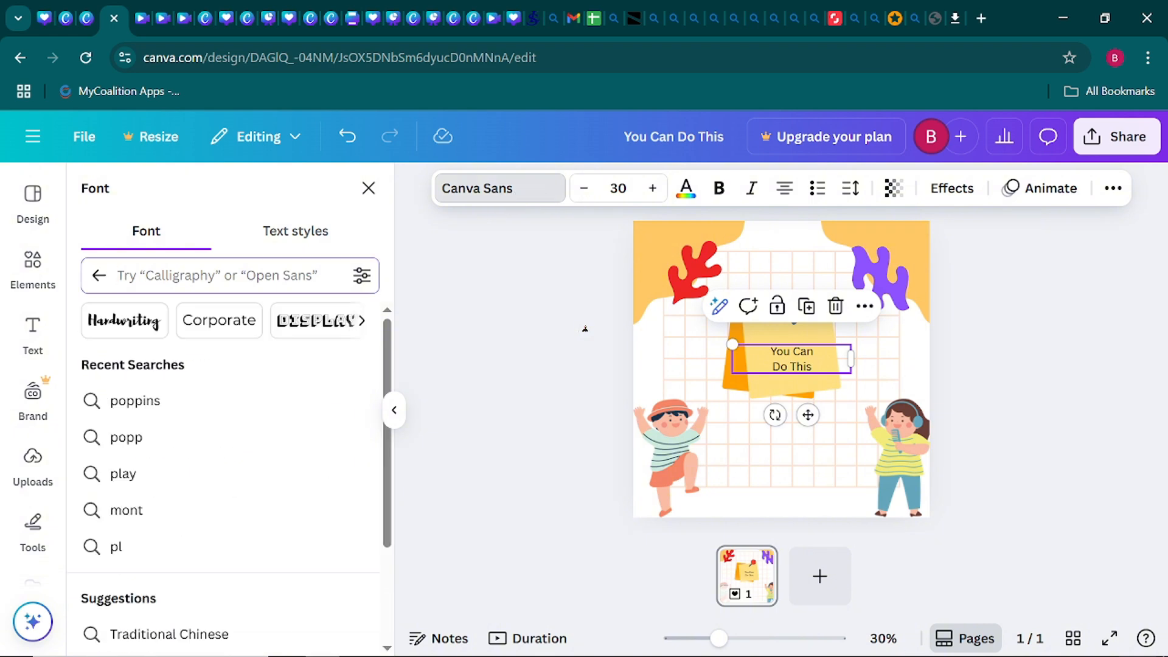
pyautogui.write('poppin')
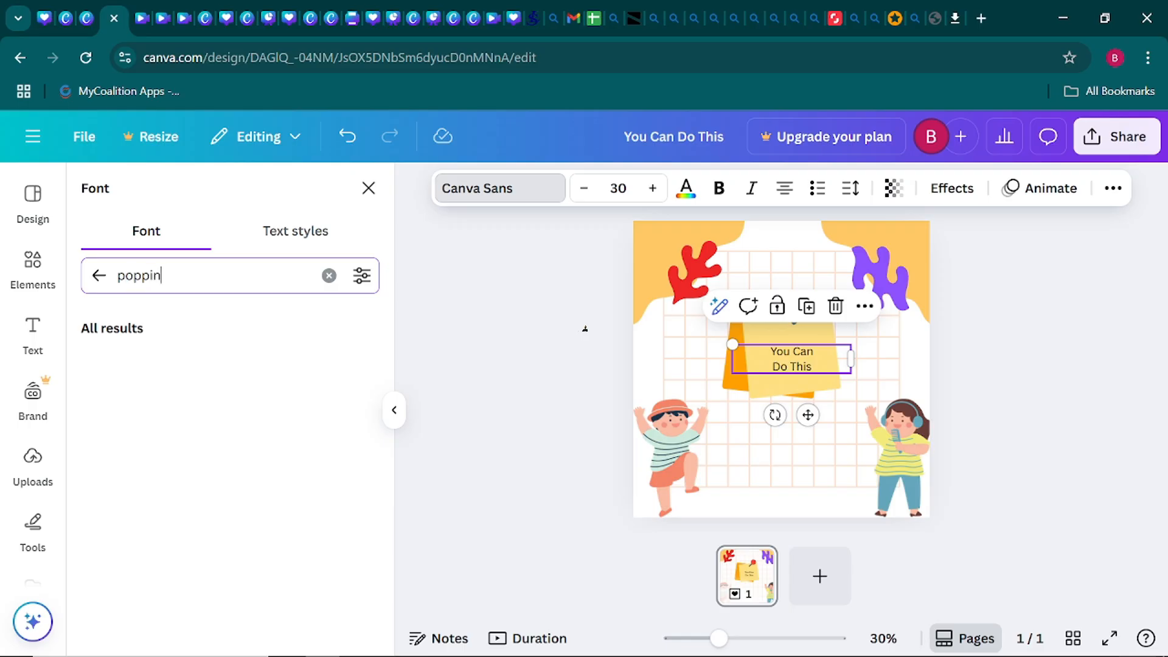
pyautogui.write('s')
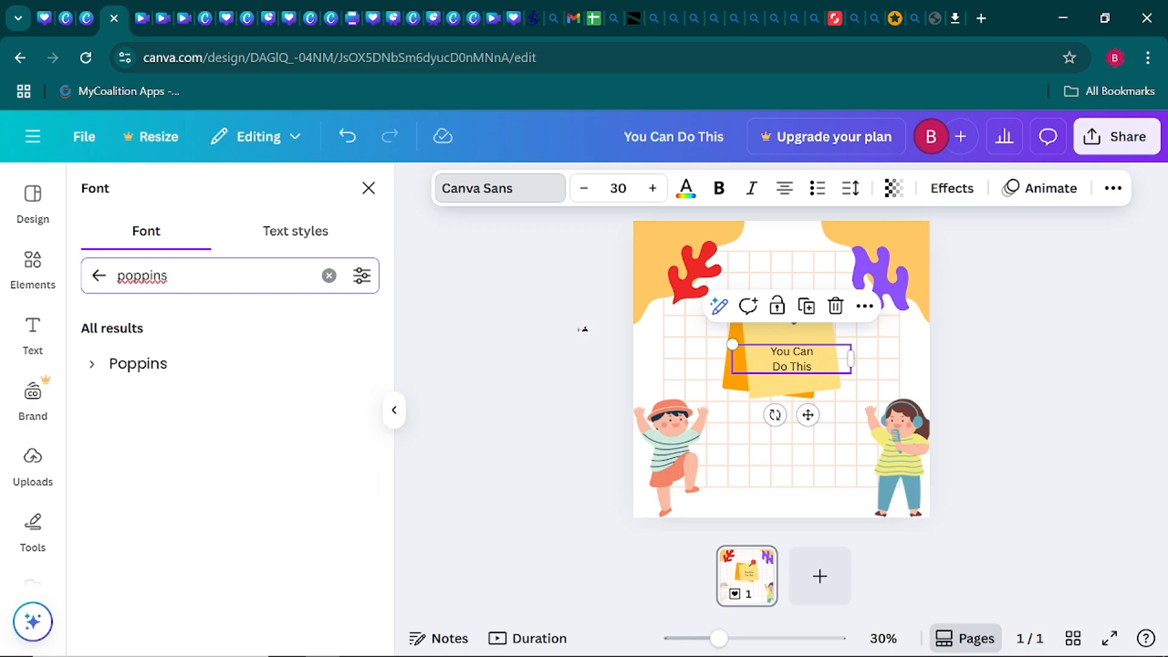
pyautogui.click(189, 372)
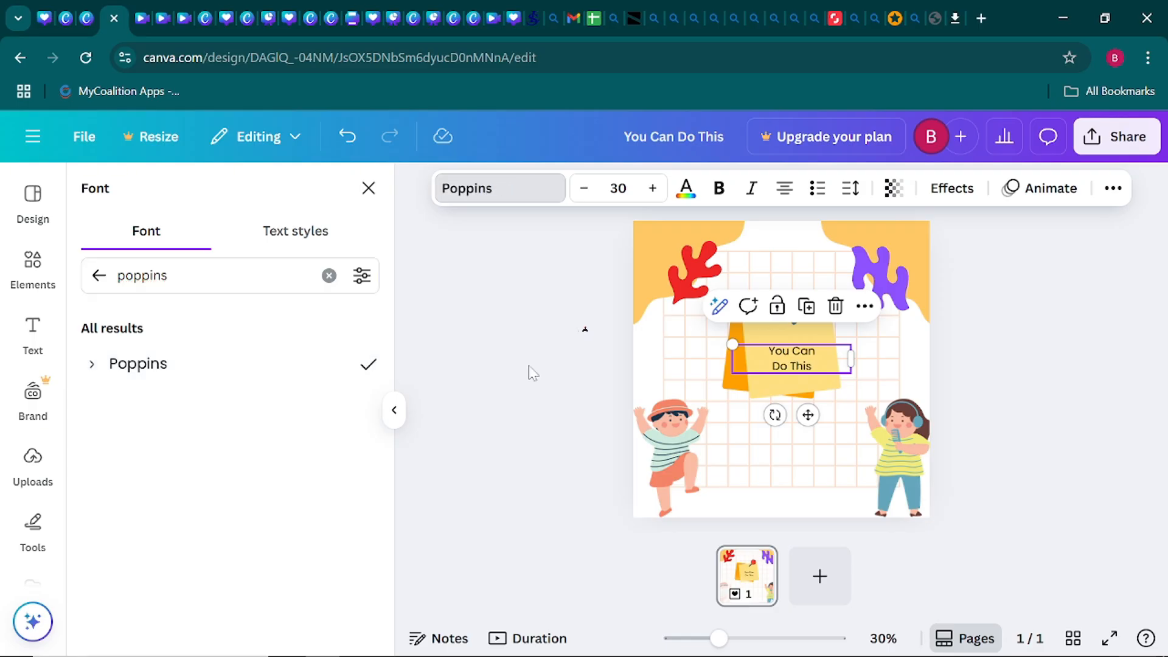
pyautogui.click(394, 410)
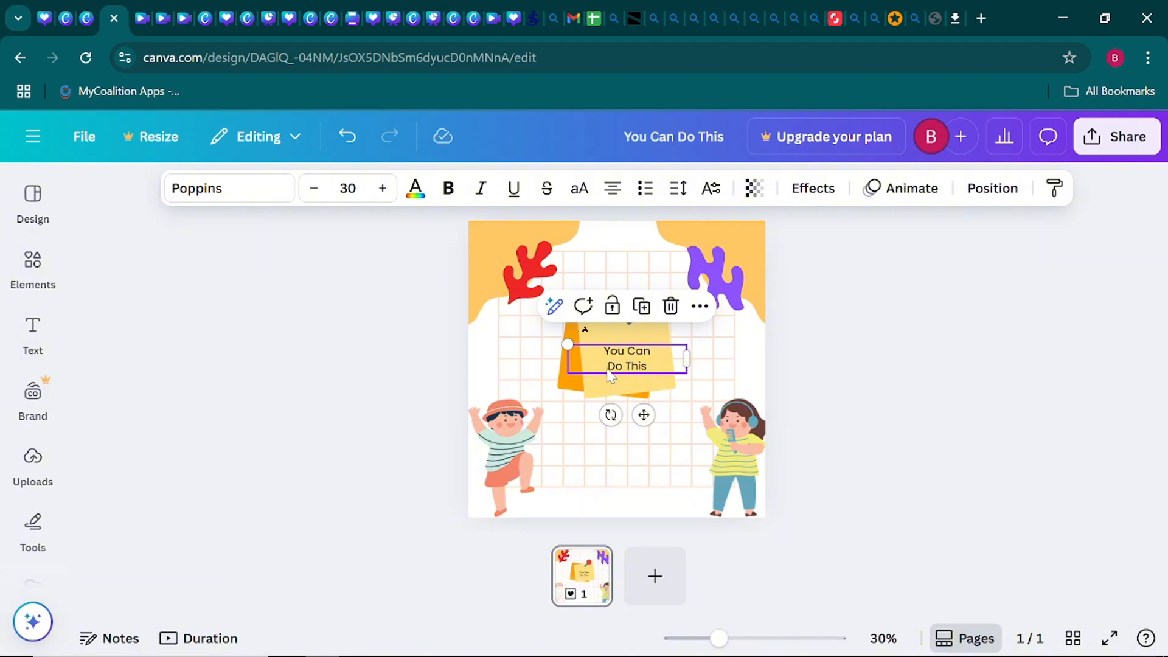
# Make the "You Can Do This" text bold and colour it with the red from the document colors
pyautogui.click(449, 189)
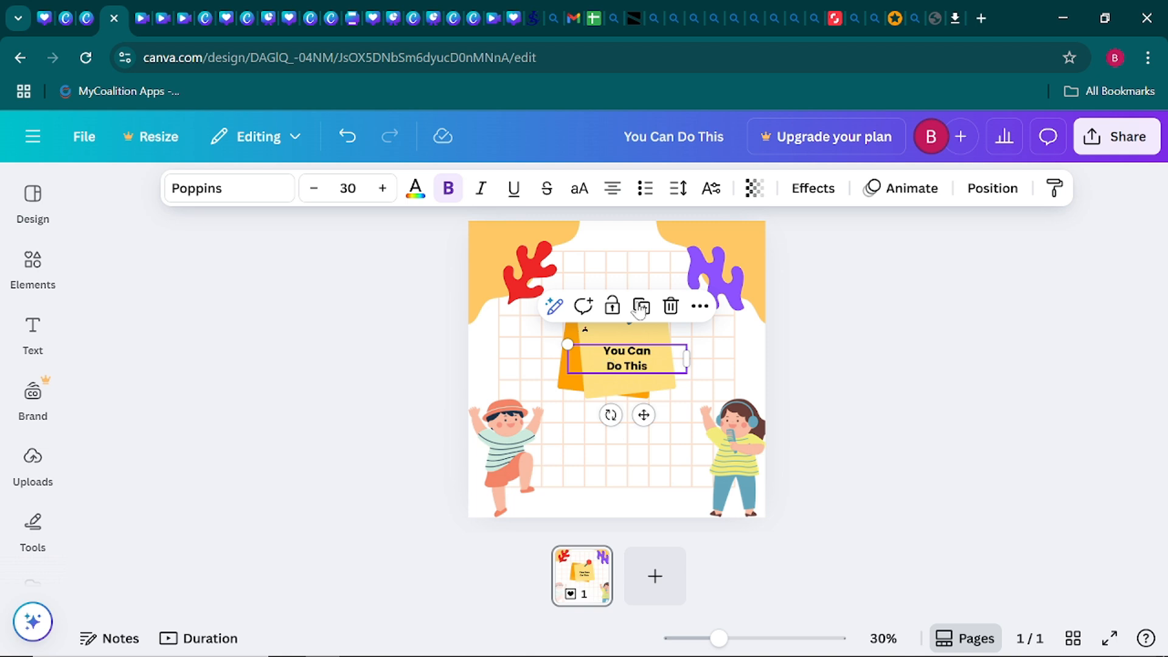
pyautogui.click(415, 201)
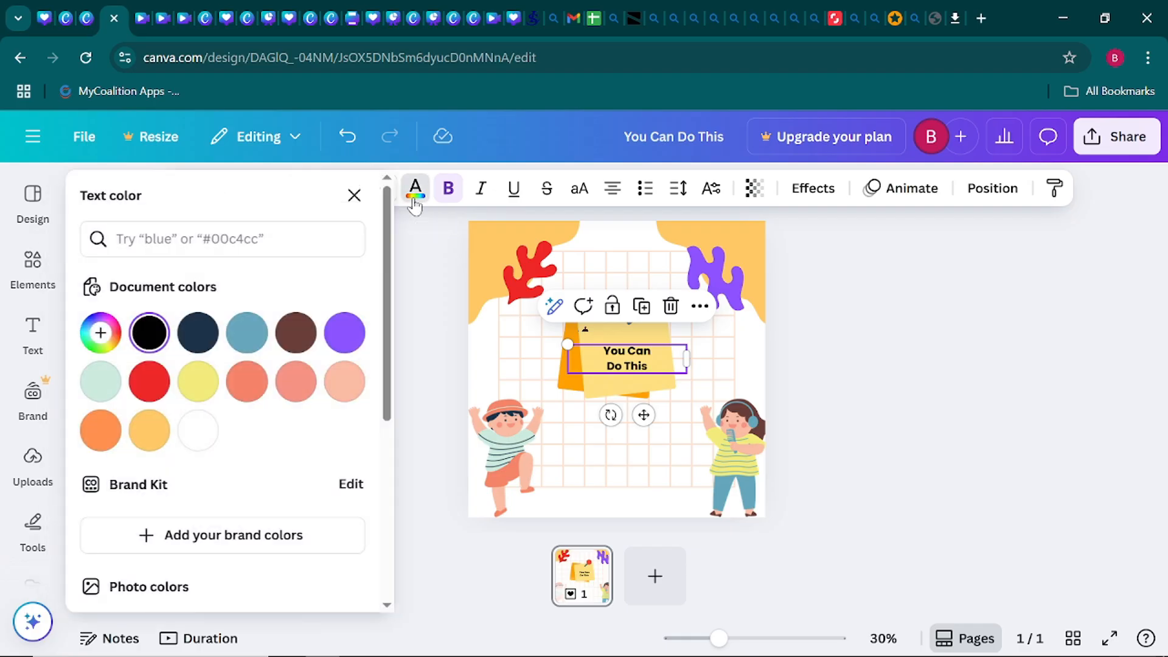
pyautogui.click(150, 425)
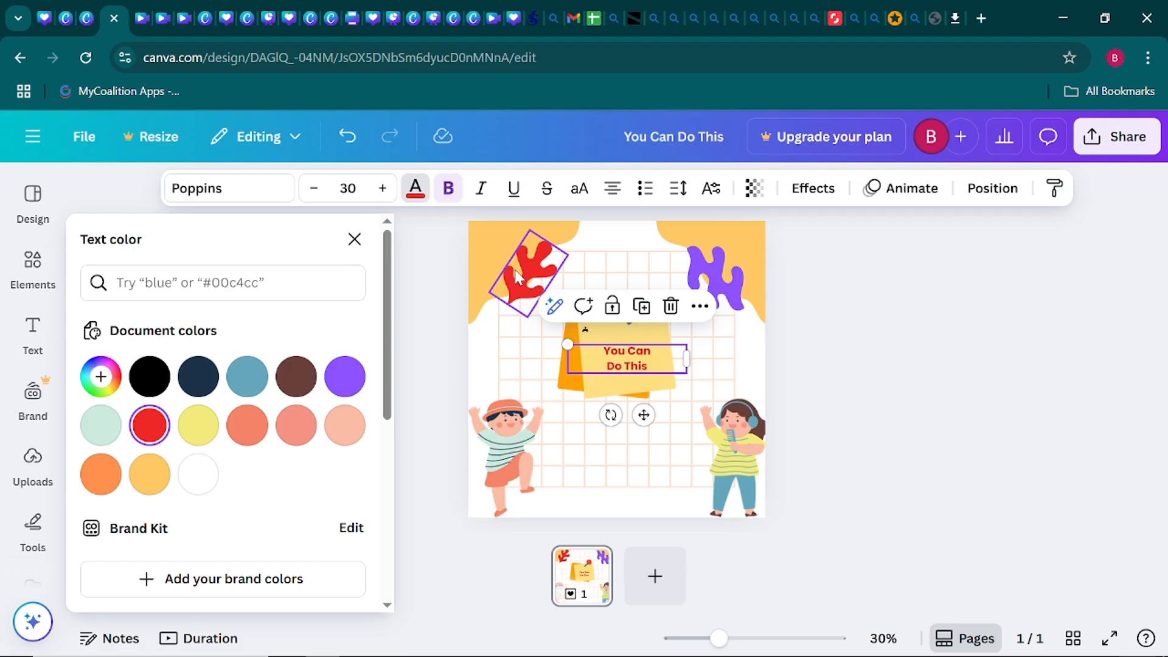
pyautogui.click(428, 393)
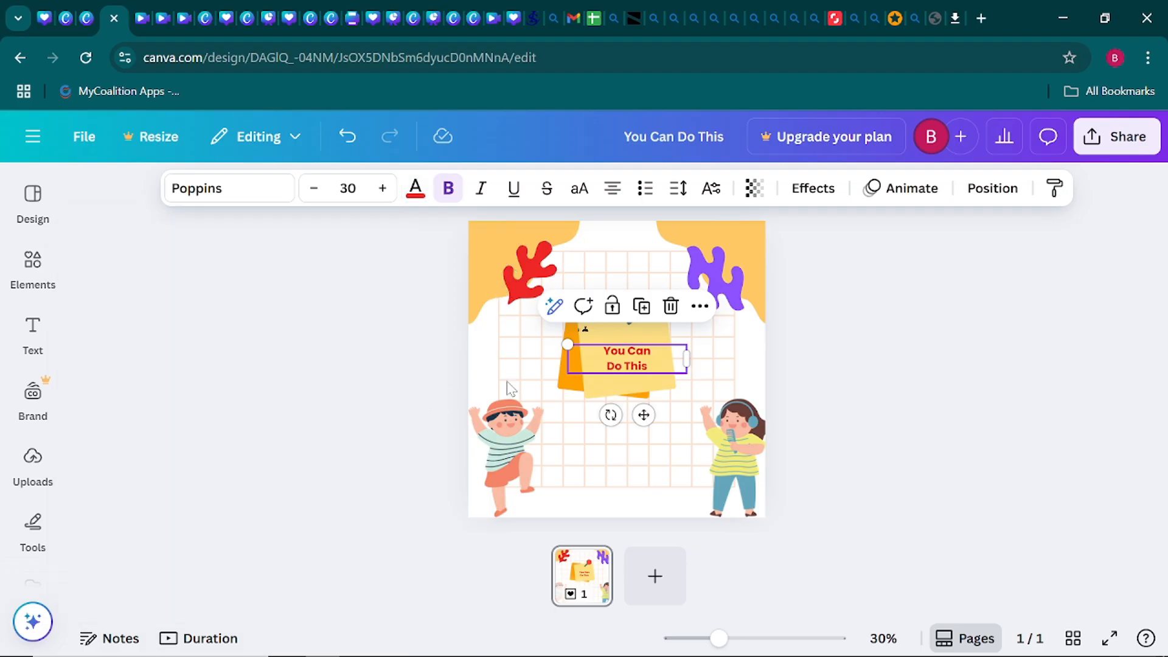
# Enlarge the "You Can Do This" text to font size 47
pyautogui.click(635, 365)
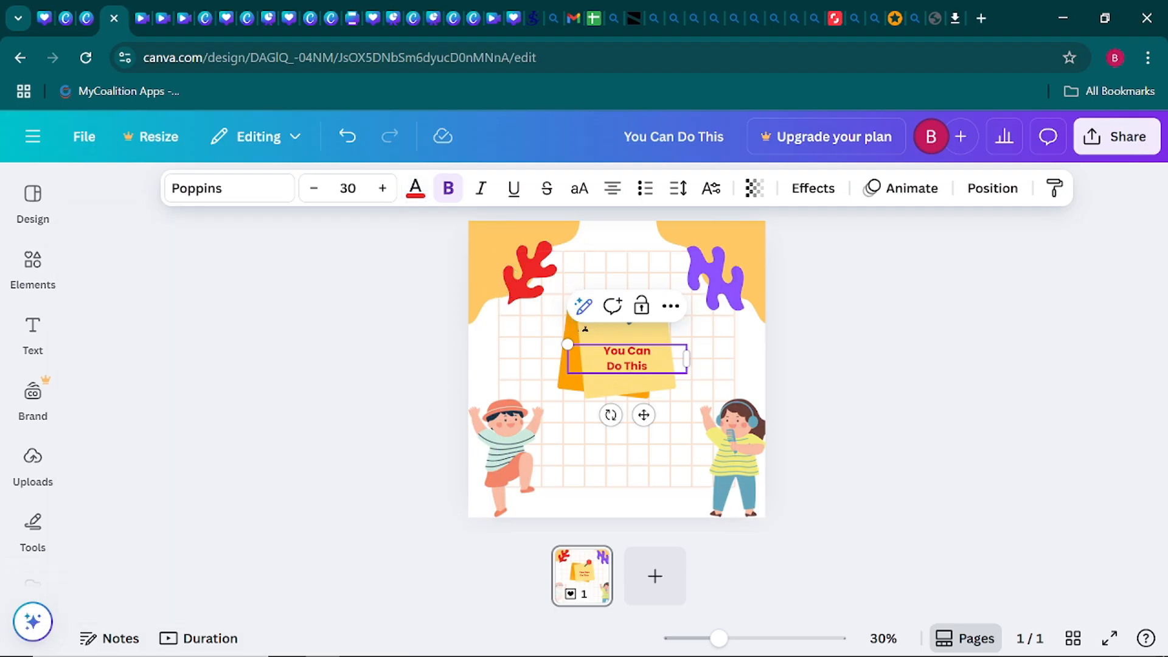
pyautogui.click(860, 396)
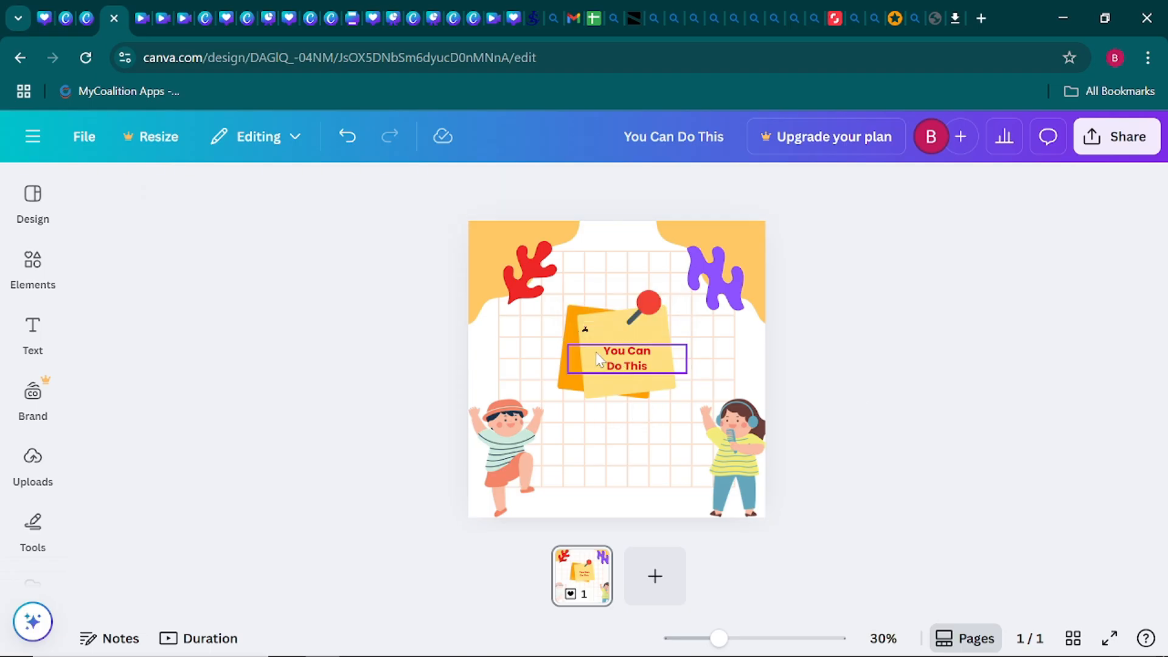
pyautogui.click(619, 363)
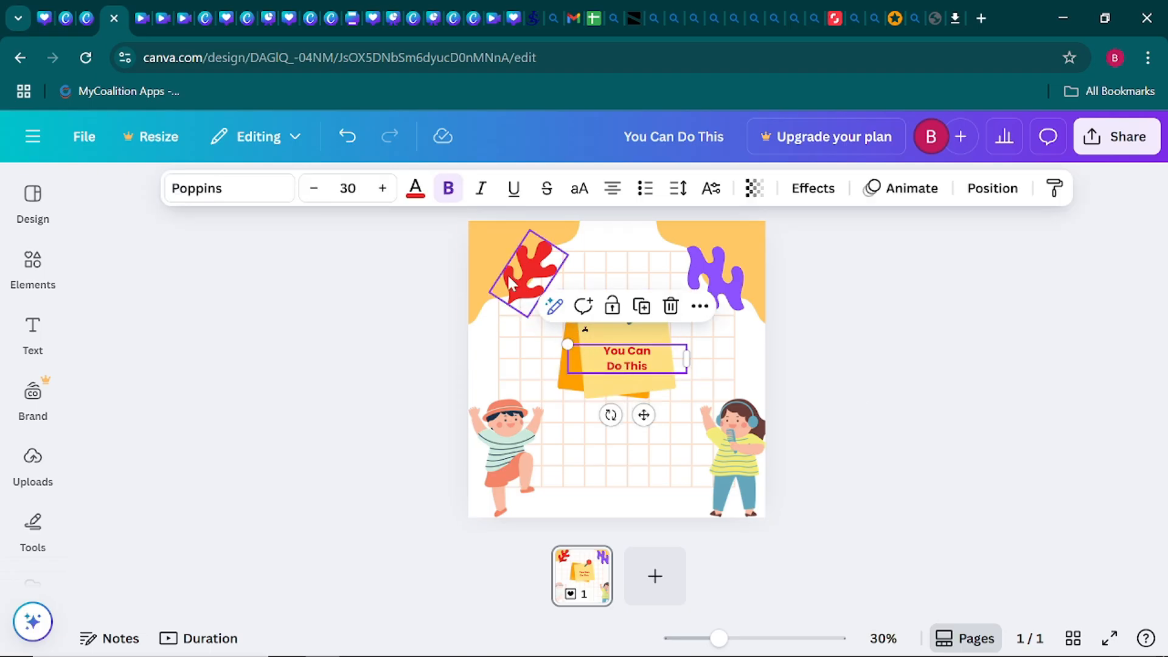
pyautogui.click(382, 188)
pyautogui.click(382, 188)
pyautogui.click(383, 188)
pyautogui.click(383, 188)
pyautogui.click(383, 188)
pyautogui.click(382, 188)
pyautogui.click(383, 188)
pyautogui.click(383, 188)
pyautogui.click(382, 188)
pyautogui.click(383, 188)
pyautogui.click(383, 188)
pyautogui.click(382, 188)
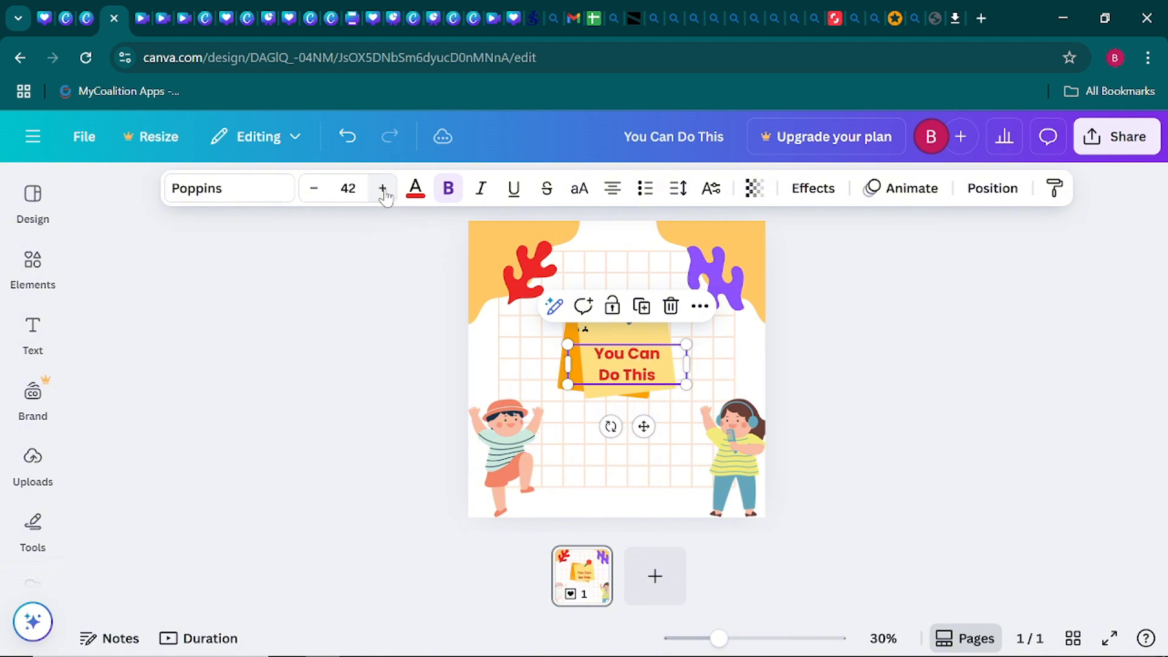
pyautogui.click(381, 188)
pyautogui.click(381, 189)
pyautogui.click(382, 189)
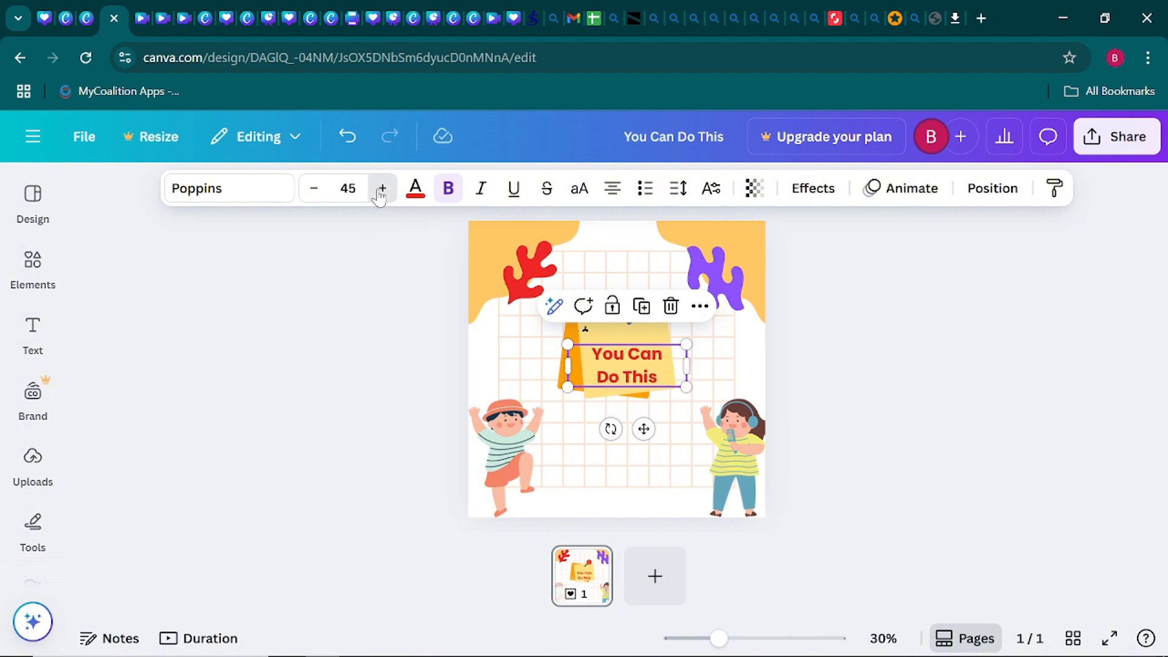
pyautogui.click(381, 188)
pyautogui.click(382, 189)
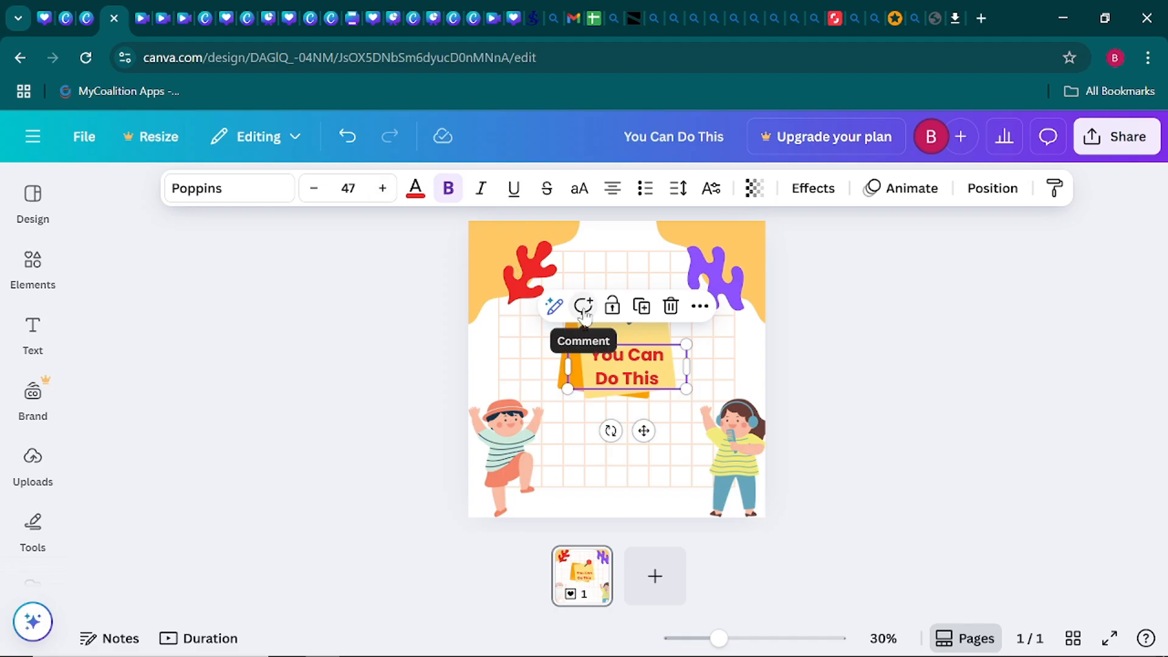
# Shift the "You Can Do This" text slightly up on the note and set its font size to 52
pyautogui.moveTo(628, 381); pyautogui.dragTo(629, 370)
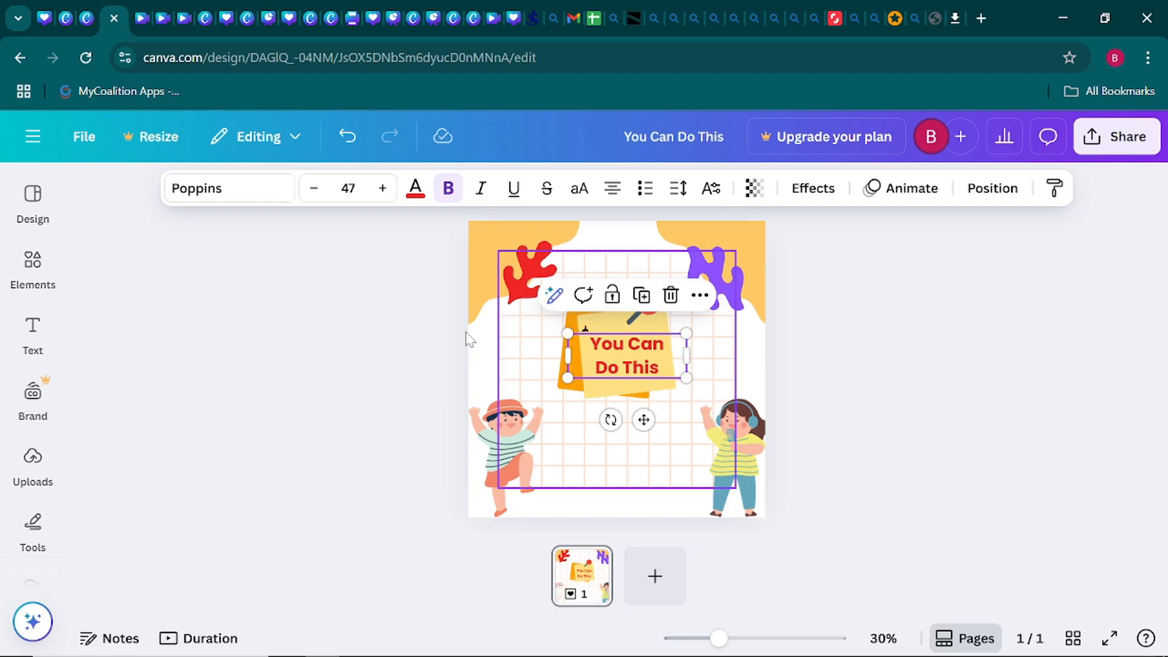
pyautogui.click(384, 193)
pyautogui.click(383, 192)
pyautogui.click(383, 192)
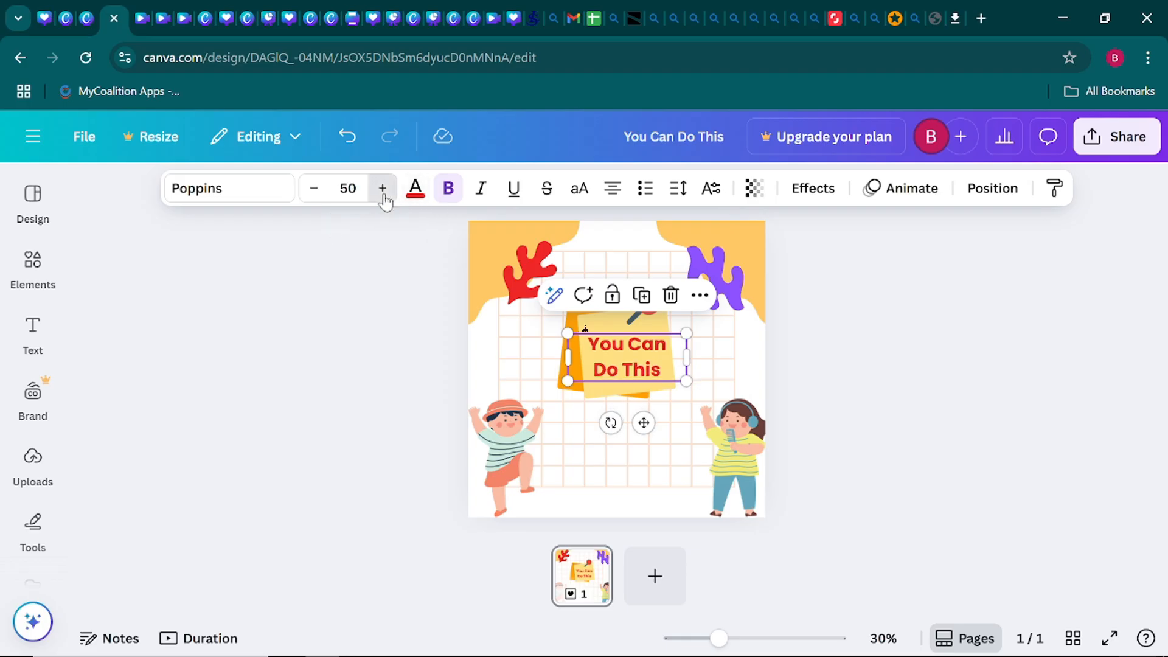
pyautogui.click(384, 192)
pyautogui.click(383, 192)
pyautogui.click(383, 193)
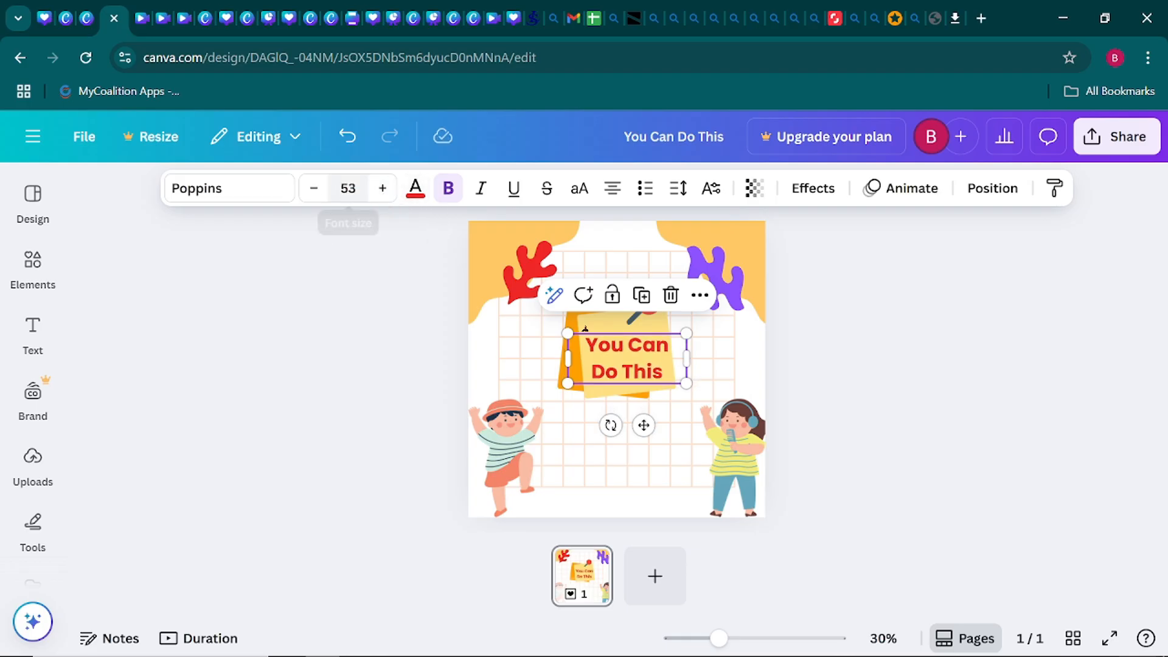
pyautogui.click(313, 189)
pyautogui.click(282, 362)
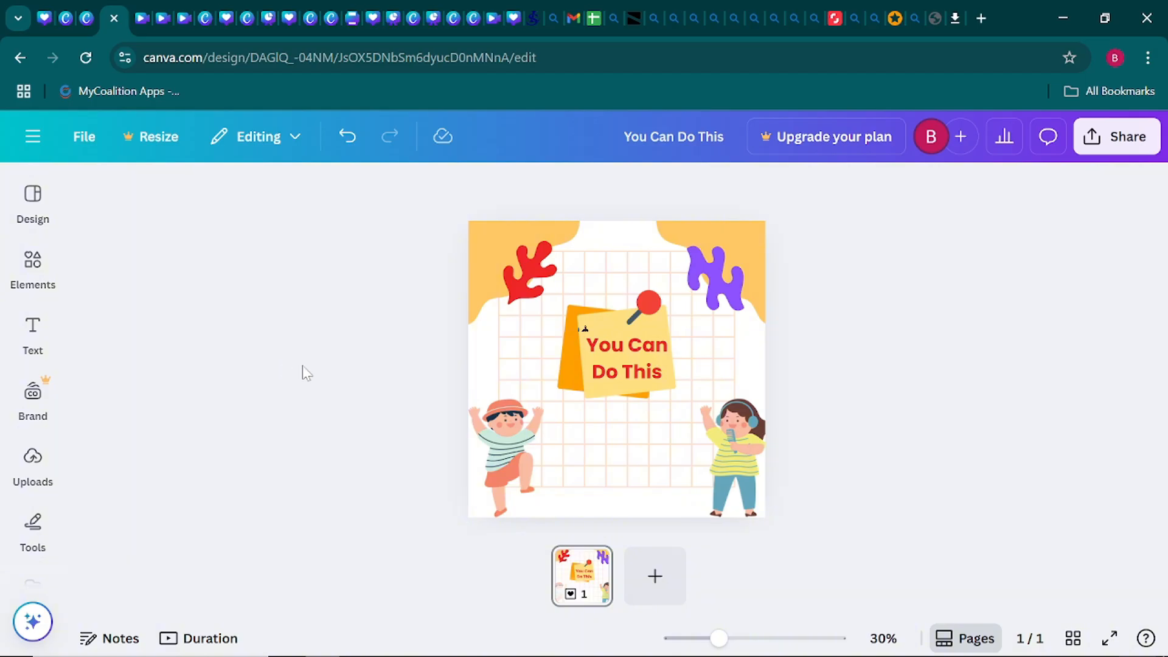
# Enlarge the pinned note to about 449 by 412 and shift it slightly so it sits centred behind the text
pyautogui.click(568, 317)
pyautogui.moveTo(557, 294); pyautogui.dragTo(553, 285)
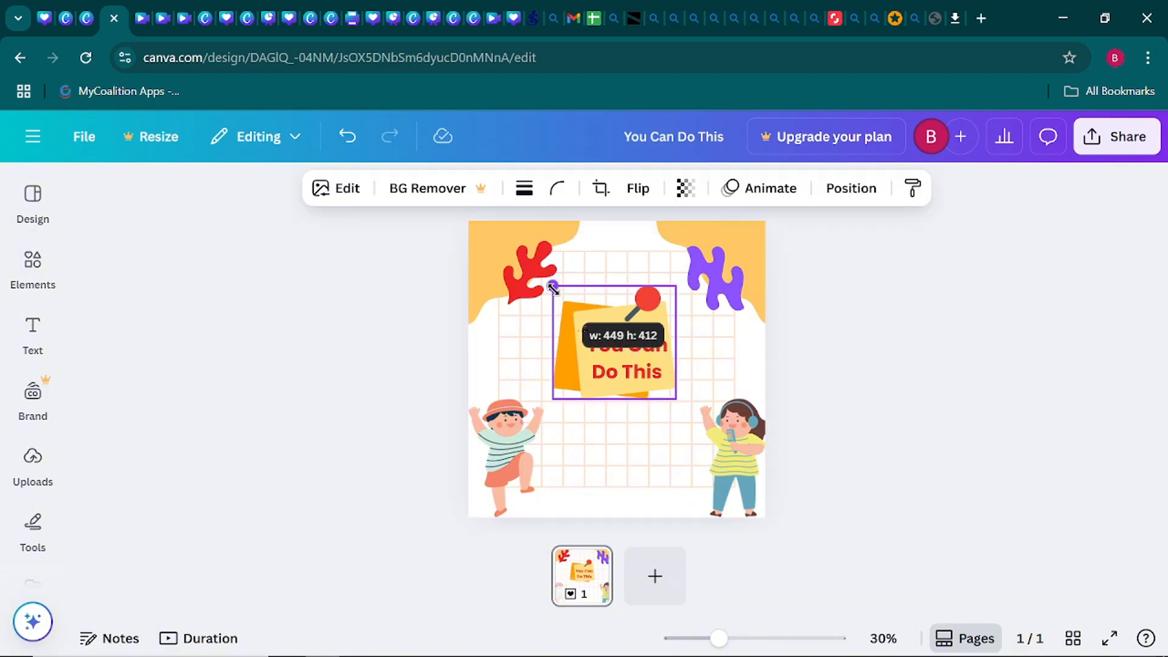
pyautogui.moveTo(572, 342); pyautogui.dragTo(574, 341)
pyautogui.click(385, 337)
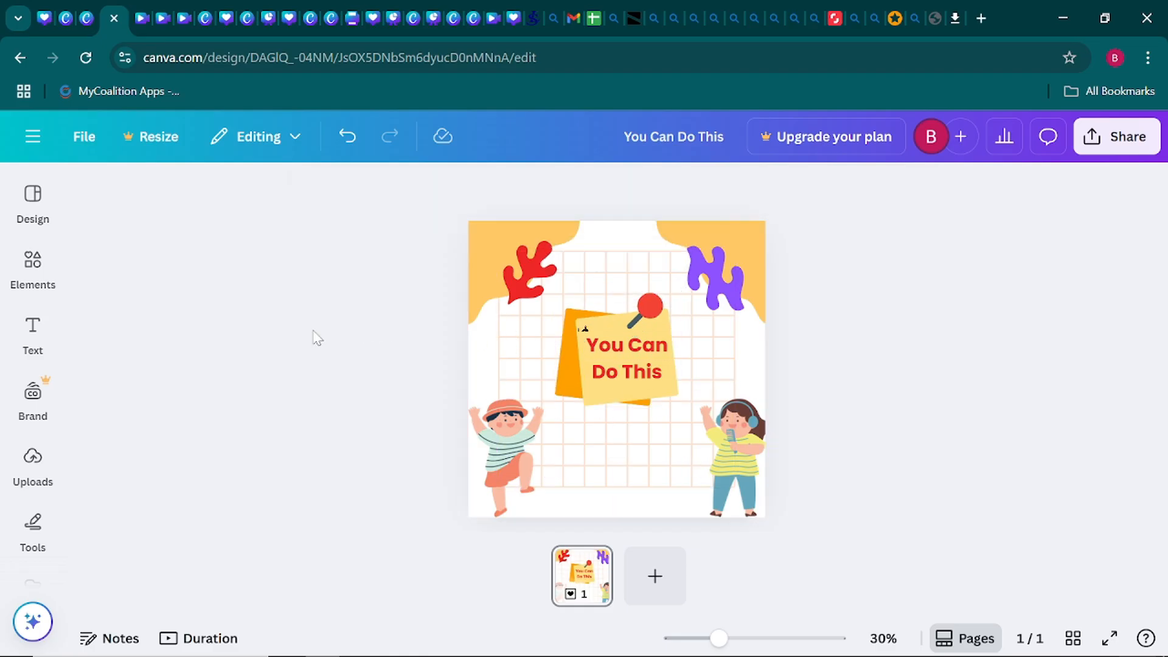
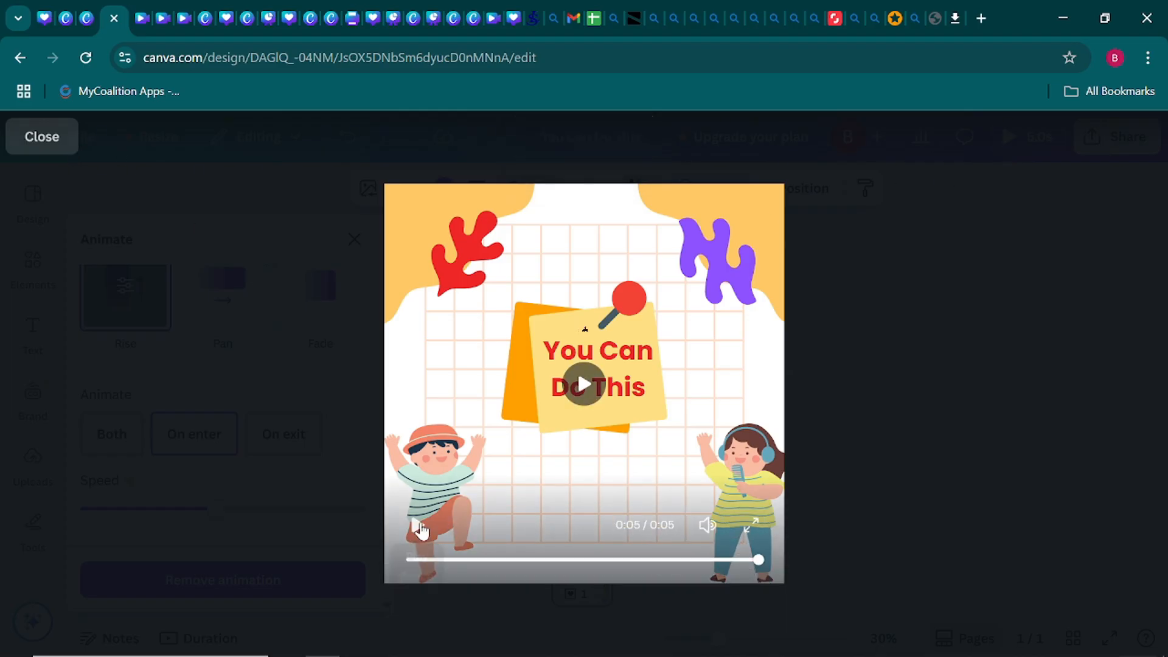
# Replay the page's animation preview, close it and leave the purple shape's animation settings
pyautogui.click(417, 527)
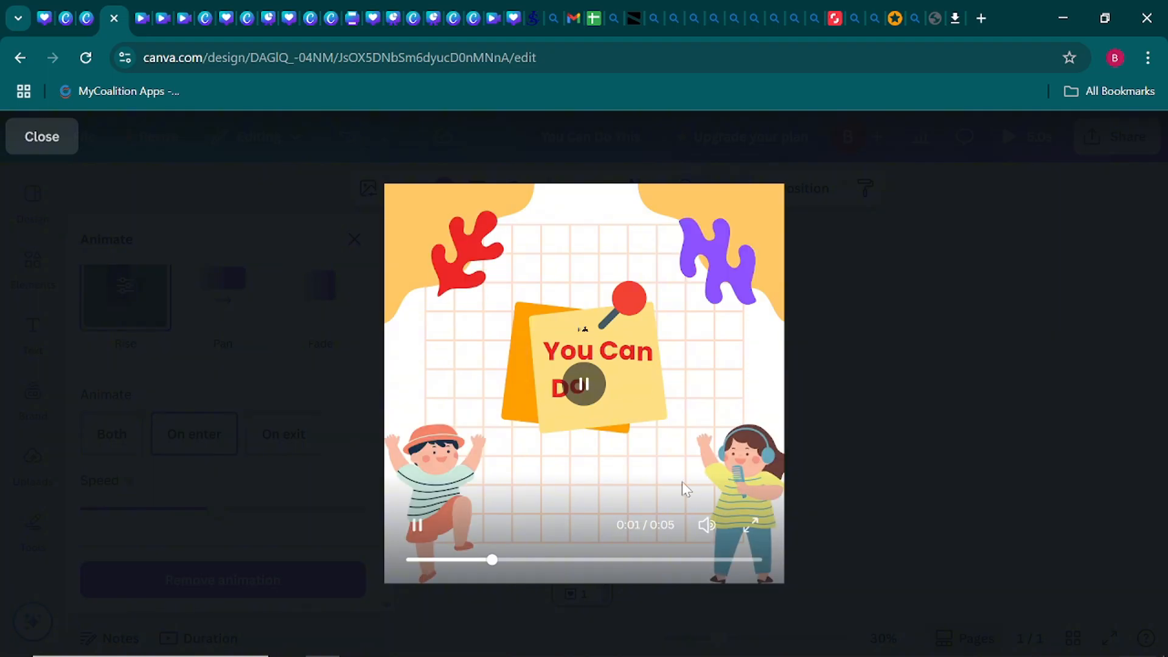
pyautogui.click(44, 141)
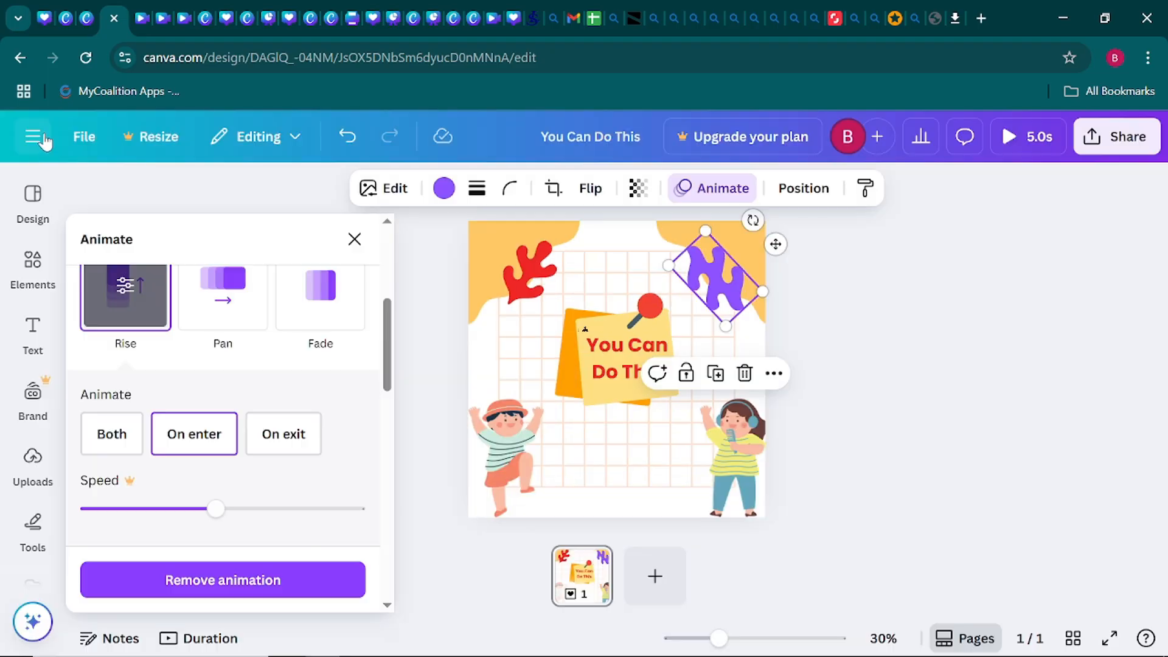
pyautogui.click(883, 440)
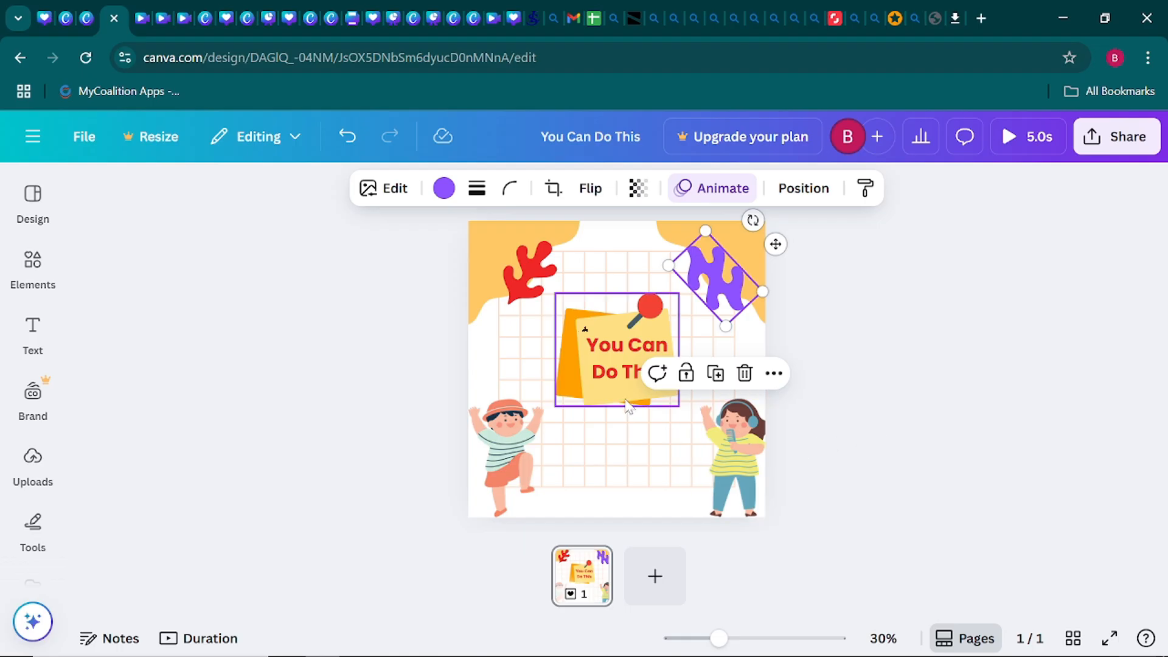
# Apply the Pop animation to the pinned note graphic behind the "You Can Do This" text
pyautogui.click(572, 396)
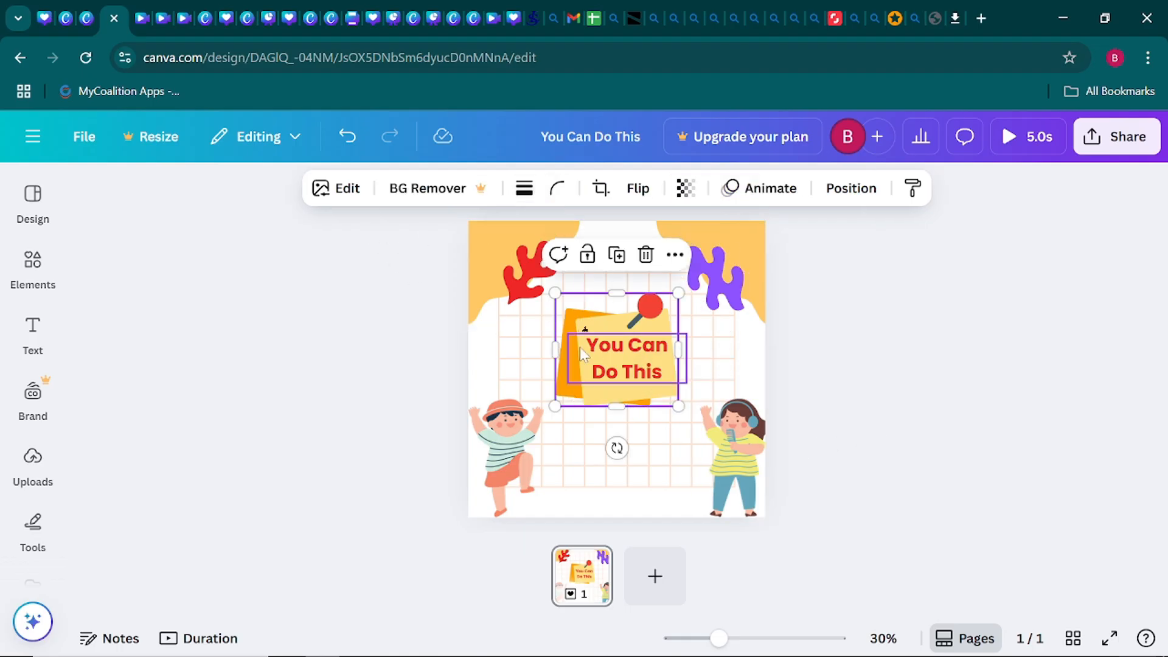
pyautogui.click(760, 200)
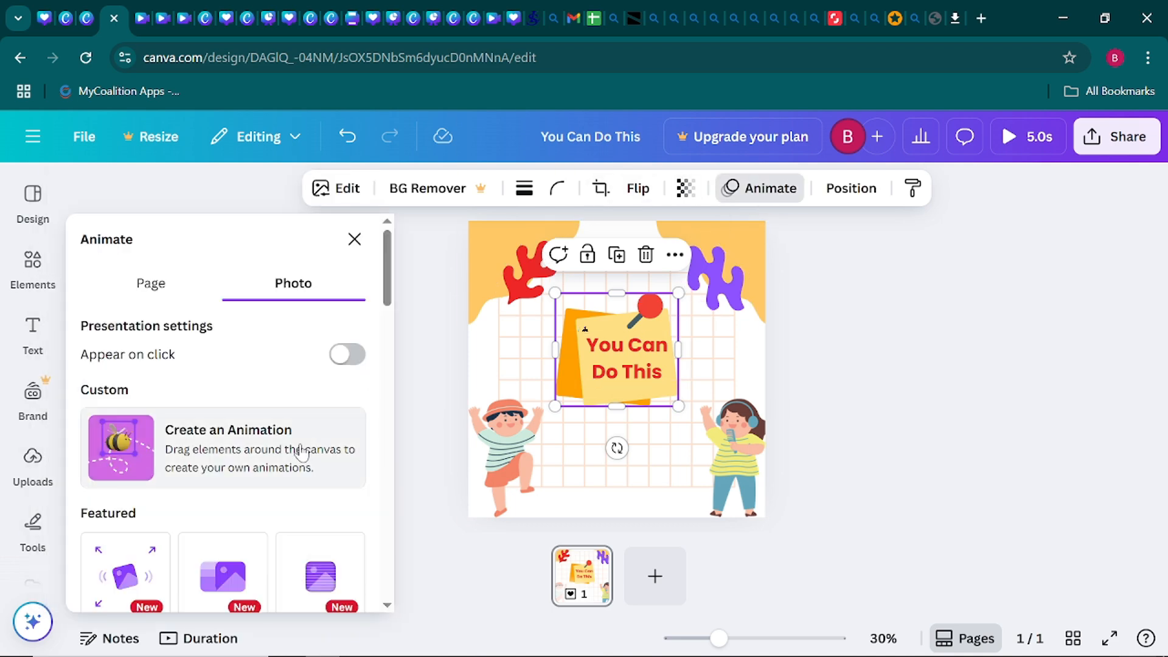
pyautogui.scroll(-5, 300, 450)
pyautogui.scroll(-3, 299, 451)
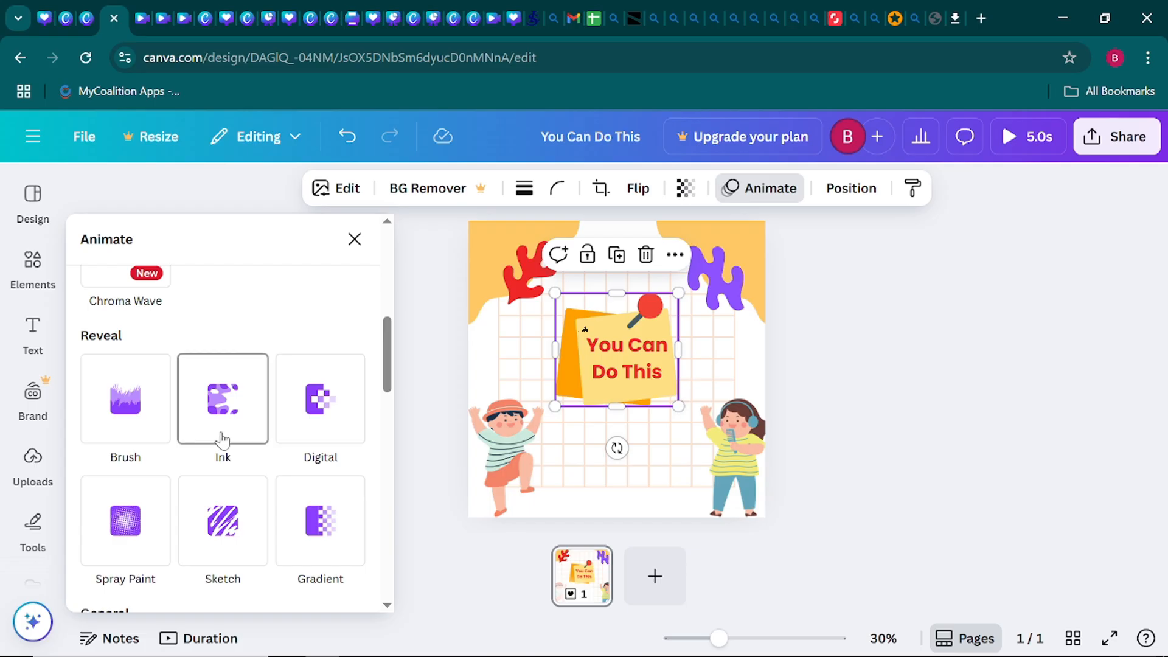
pyautogui.click(125, 428)
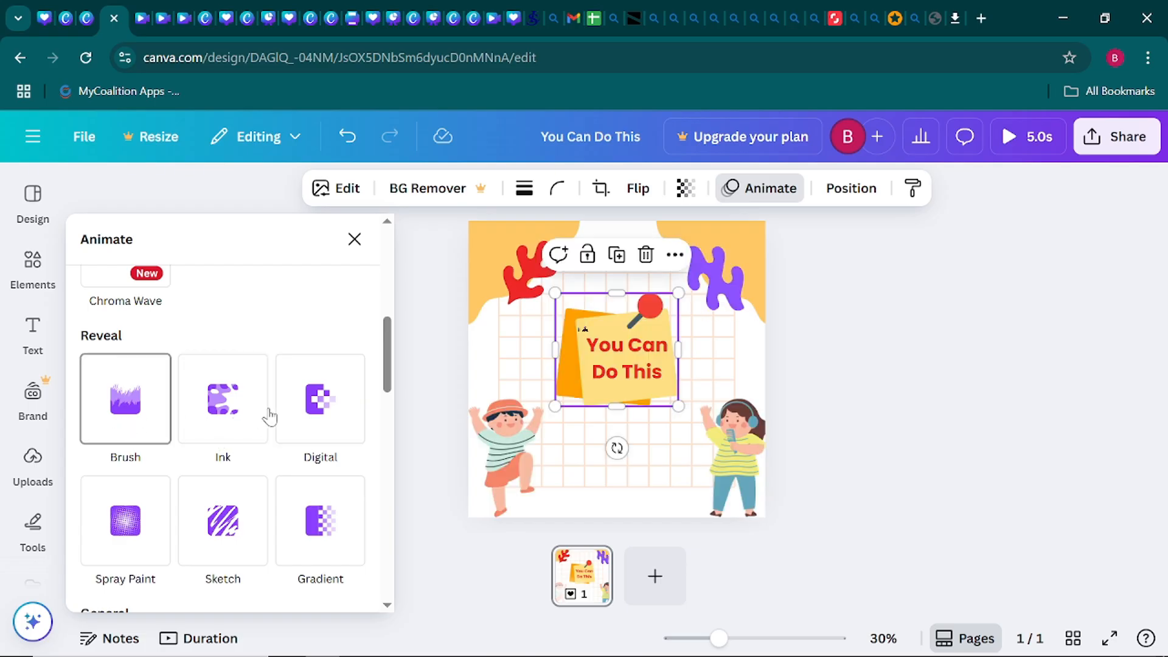
pyautogui.scroll(-5, 232, 456)
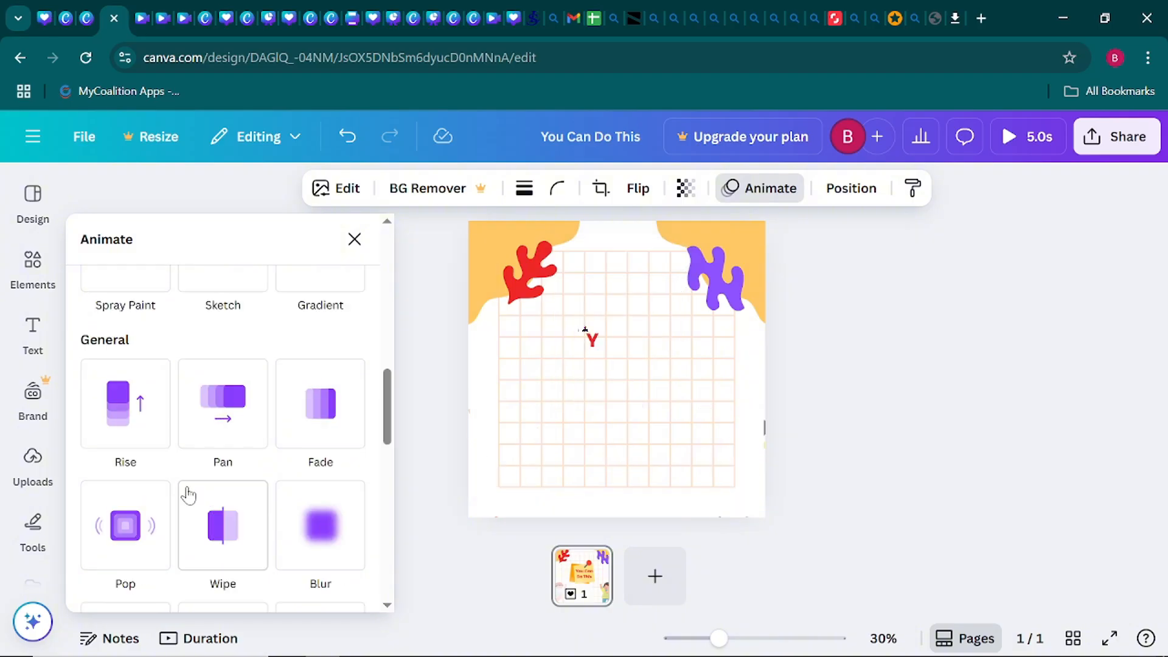
pyautogui.click(138, 541)
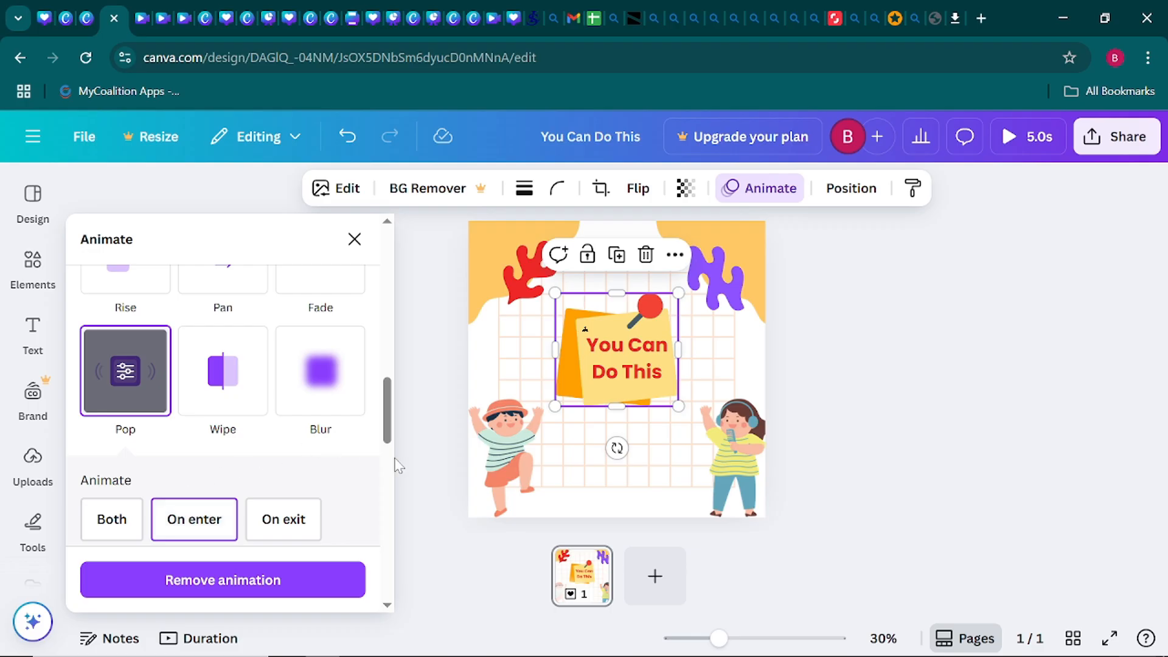
# Try the enter and exit options for the pinned note's Pop animation, settle on Both and leave the animation settings
pyautogui.scroll(-2, 170, 470)
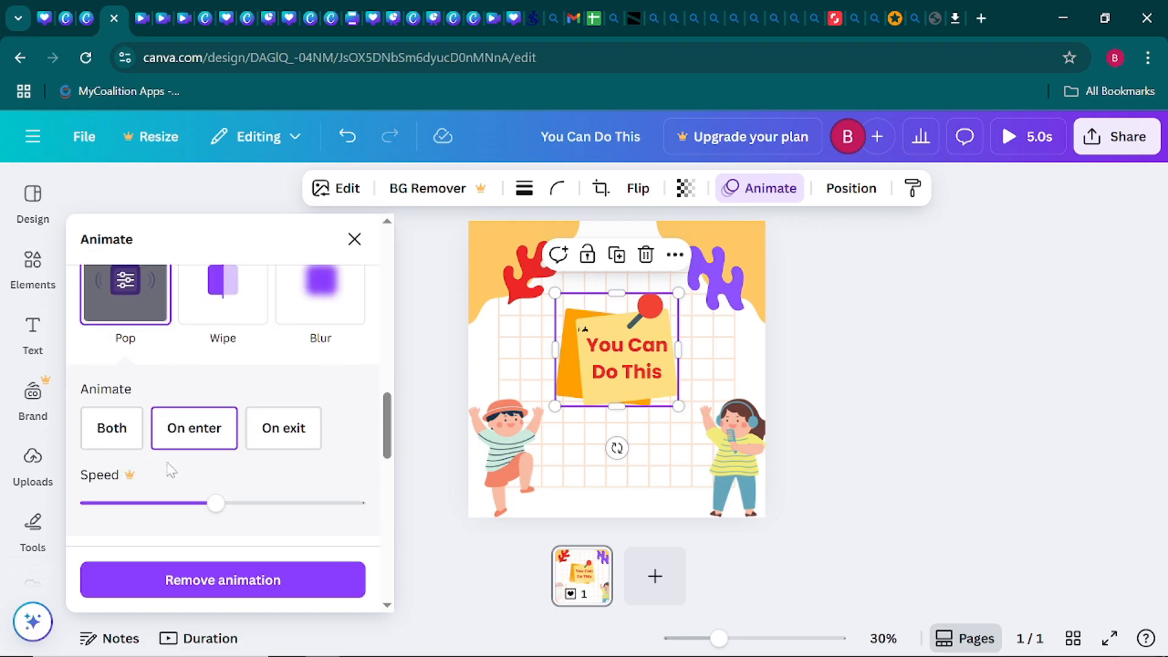
pyautogui.click(111, 433)
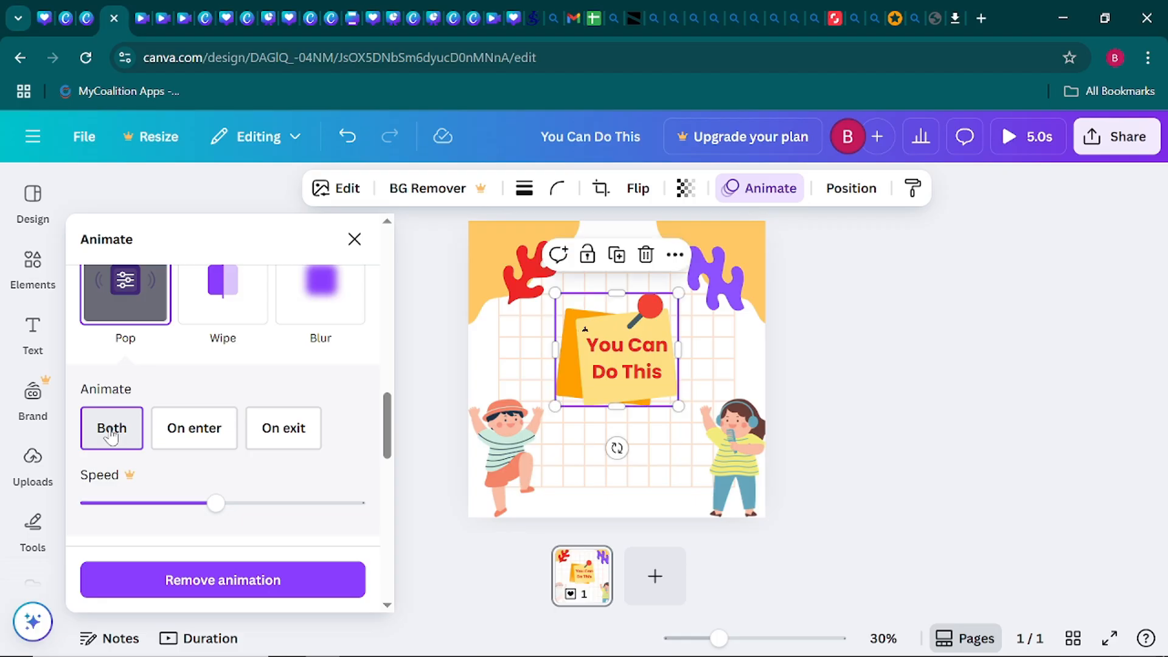
pyautogui.click(185, 434)
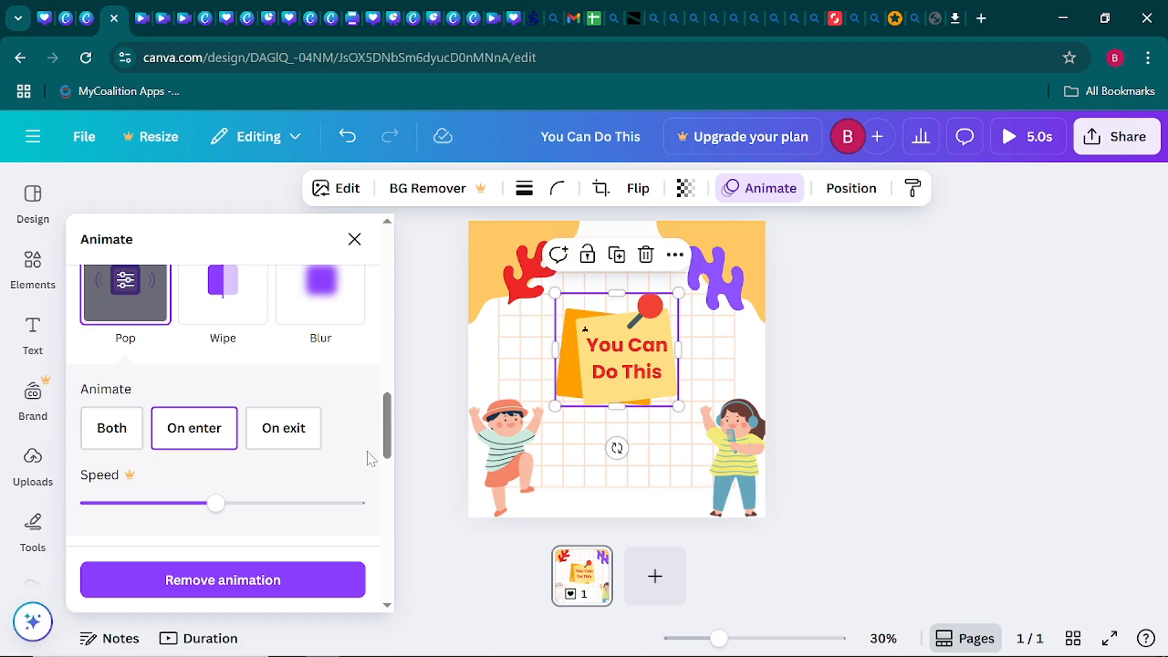
pyautogui.click(290, 432)
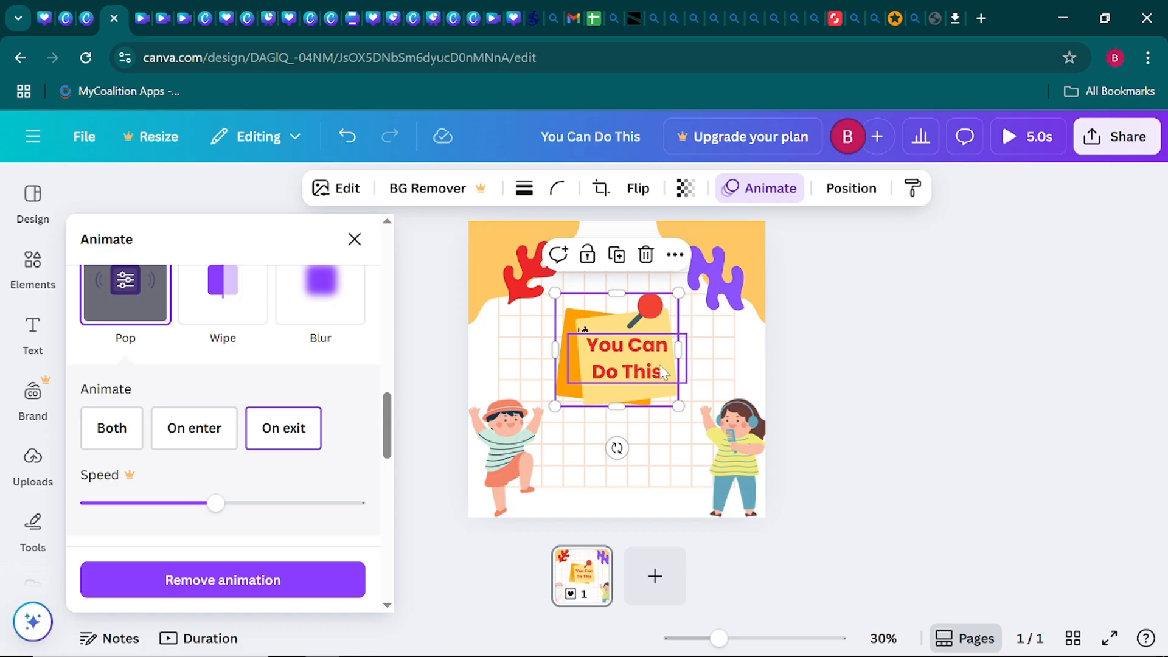
pyautogui.click(119, 430)
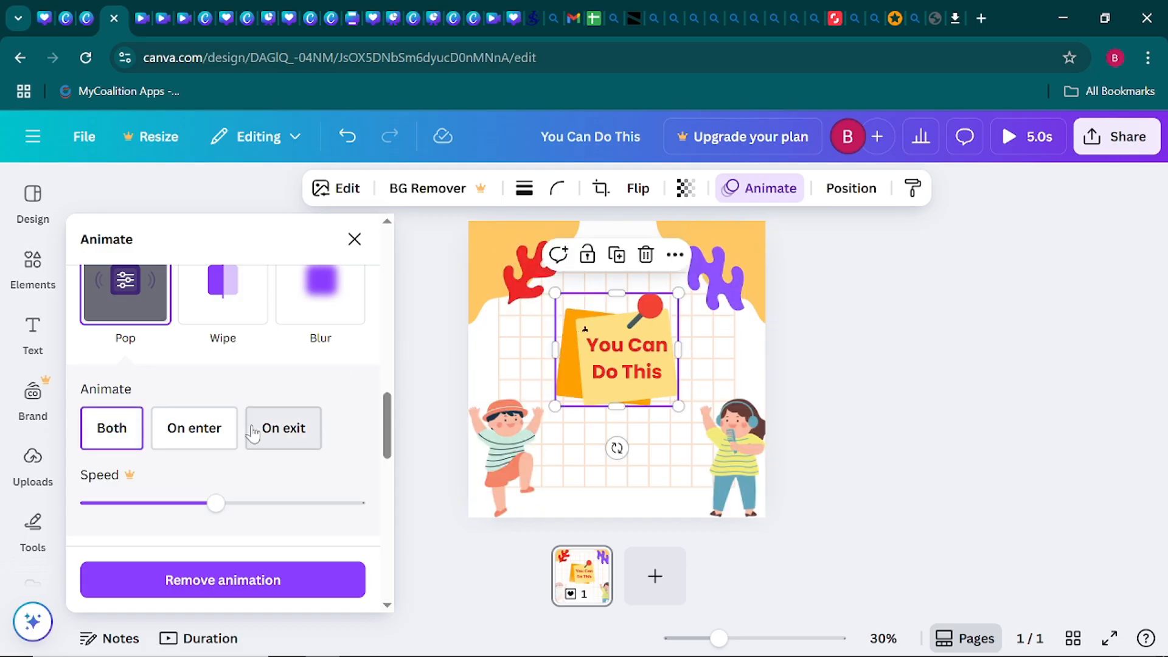
pyautogui.scroll(-3, 253, 433)
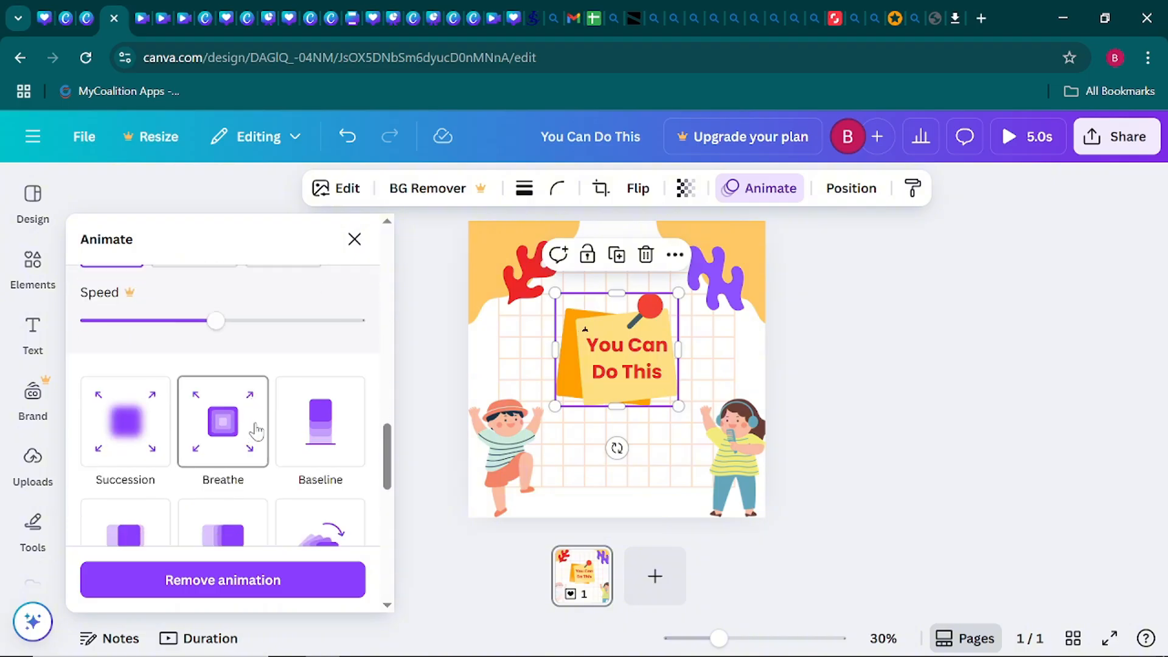
pyautogui.click(924, 306)
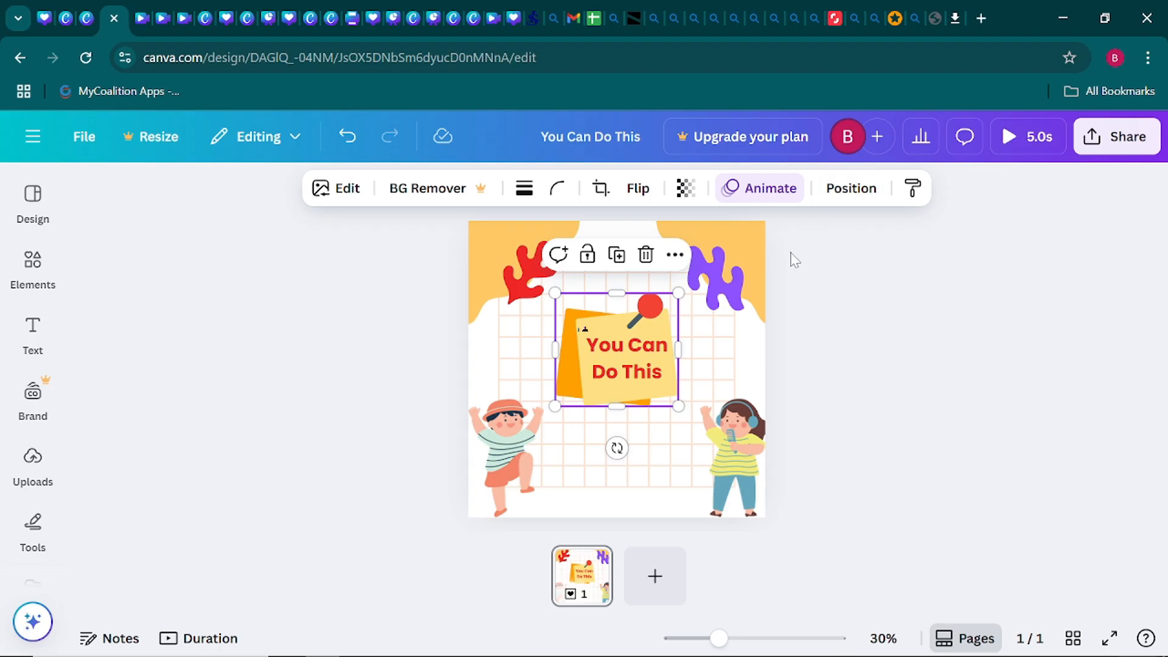
# Apply the Succession animation to the orange wave in the design's upper-left corner
pyautogui.click(752, 247)
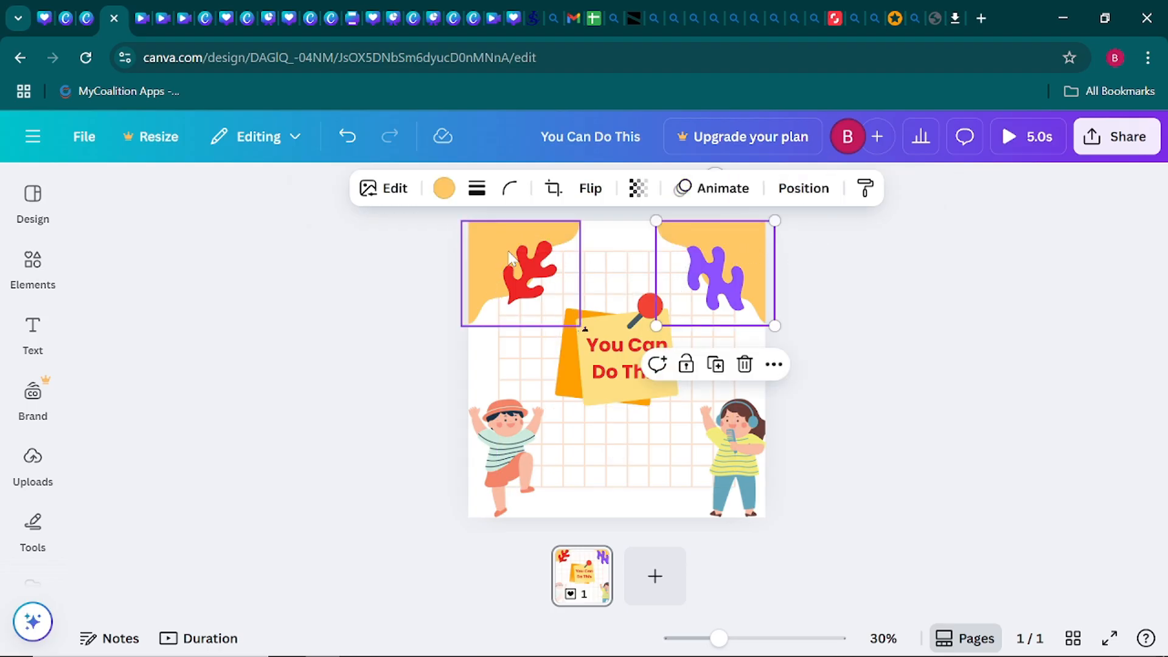
pyautogui.click(486, 245)
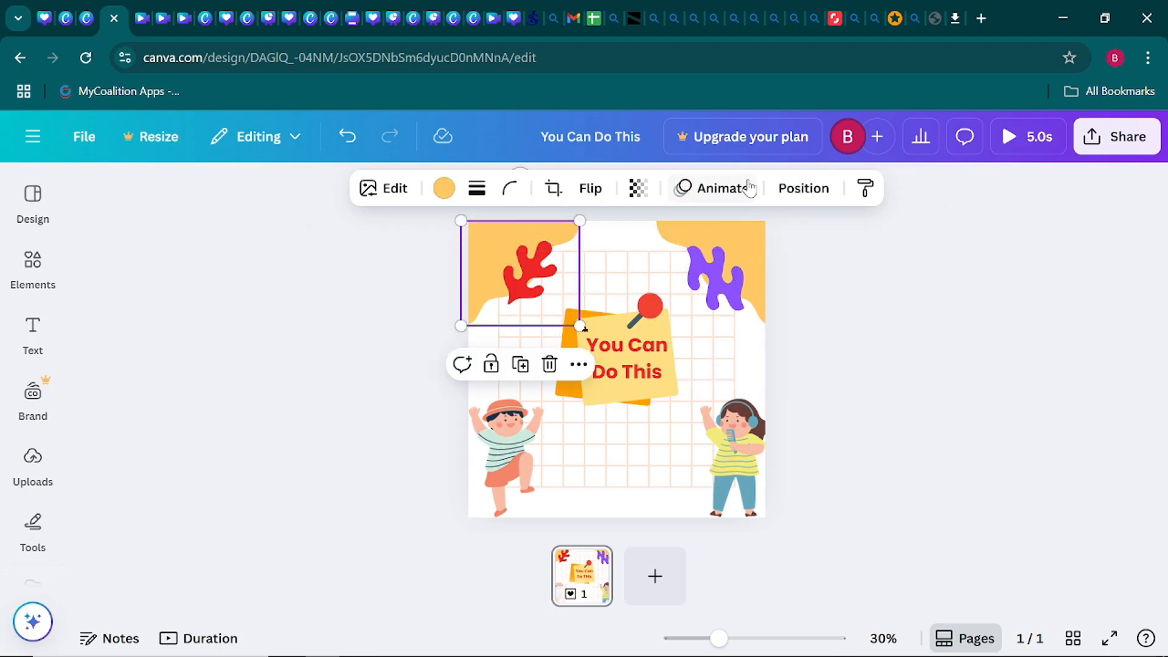
pyautogui.click(725, 189)
pyautogui.scroll(-3, 261, 406)
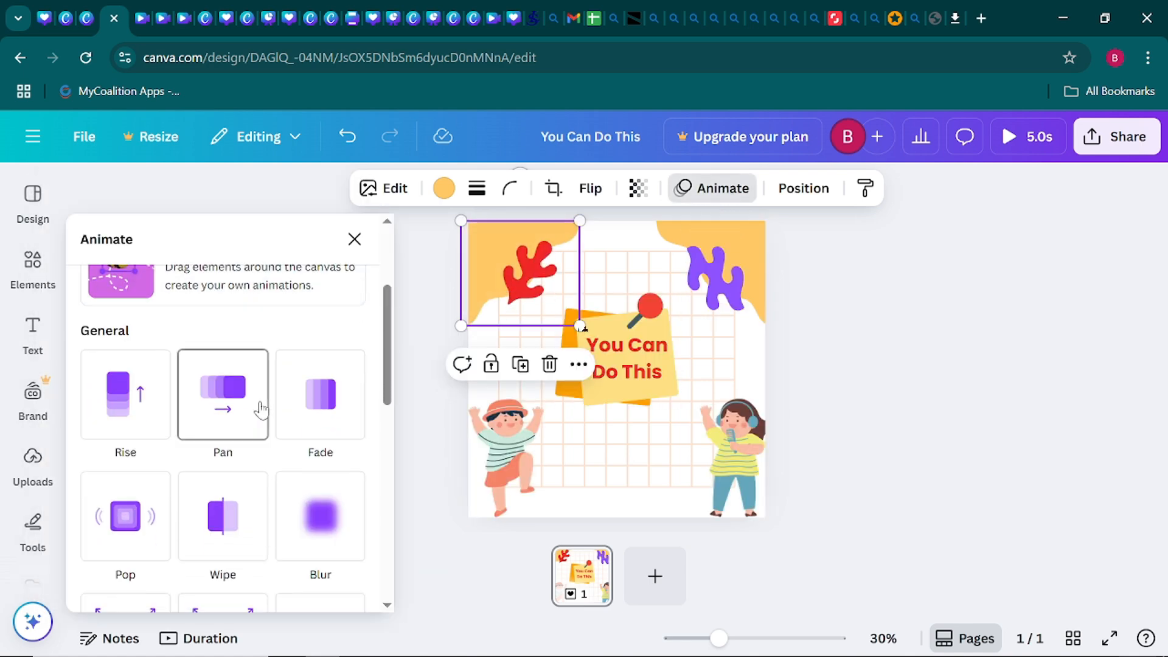
pyautogui.scroll(-3, 260, 410)
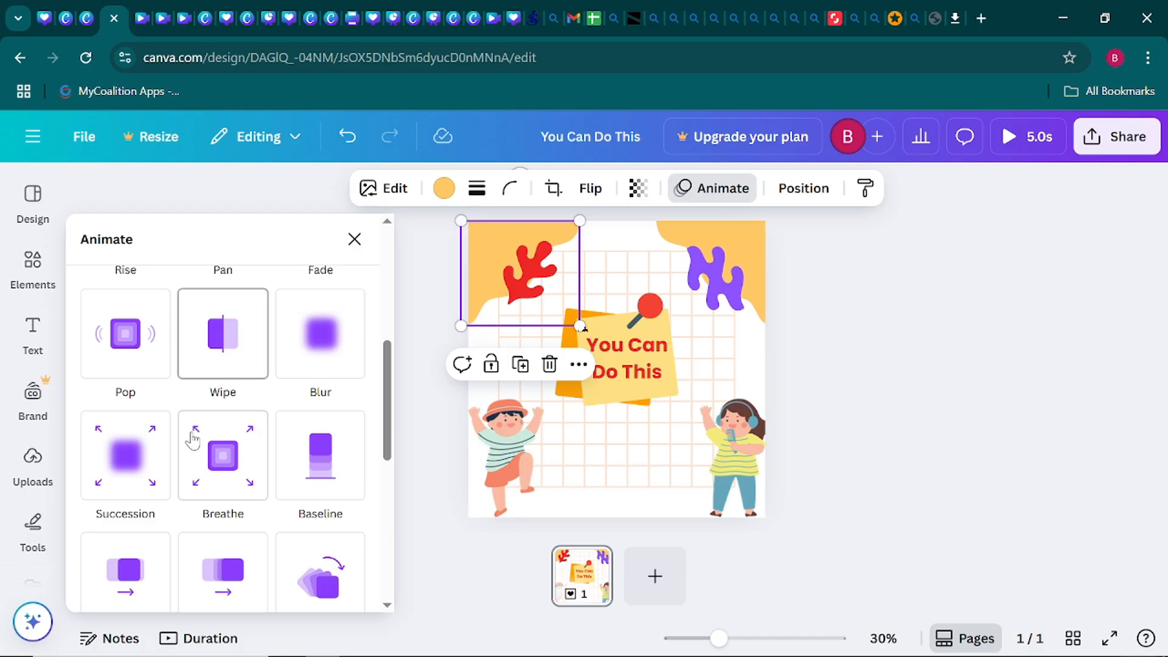
pyautogui.click(122, 448)
# Apply the Succession animation on enter to the orange wave in the upper-right corner and deselect it
pyautogui.click(696, 230)
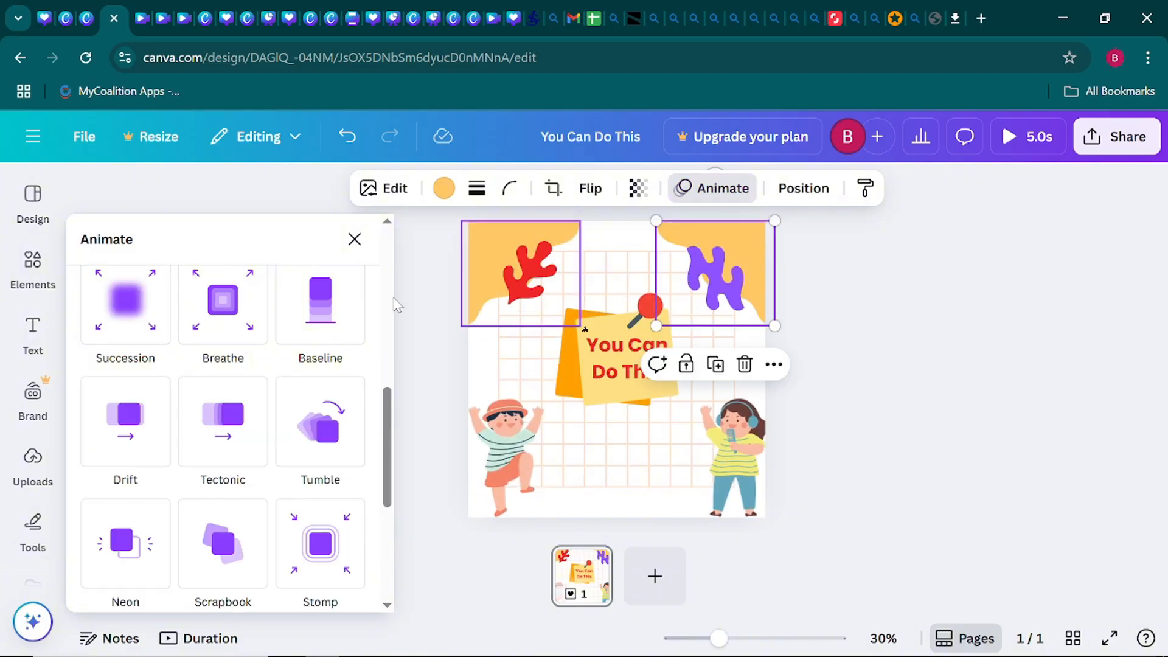
pyautogui.click(125, 300)
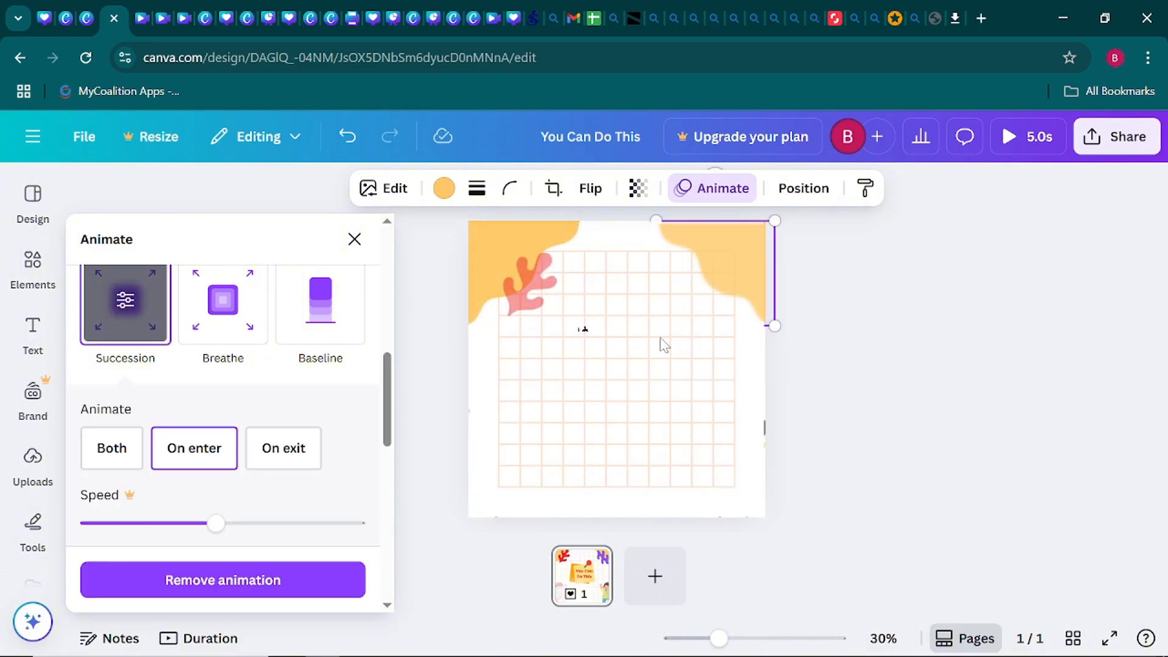
pyautogui.click(954, 328)
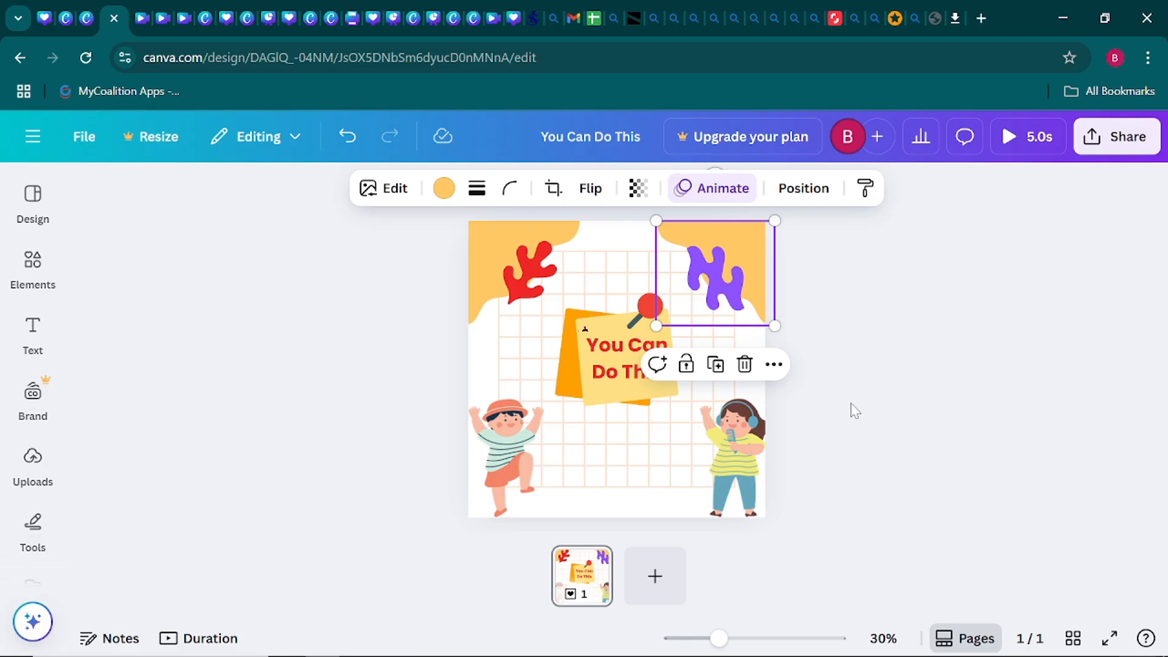
pyautogui.click(906, 276)
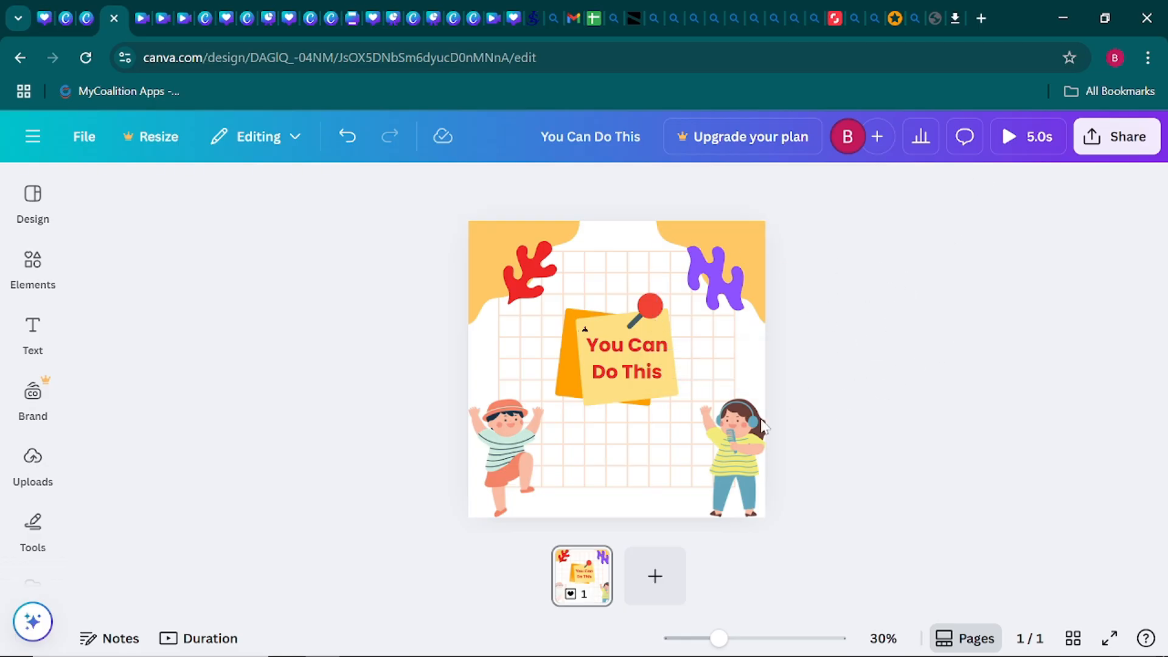
pyautogui.click(733, 355)
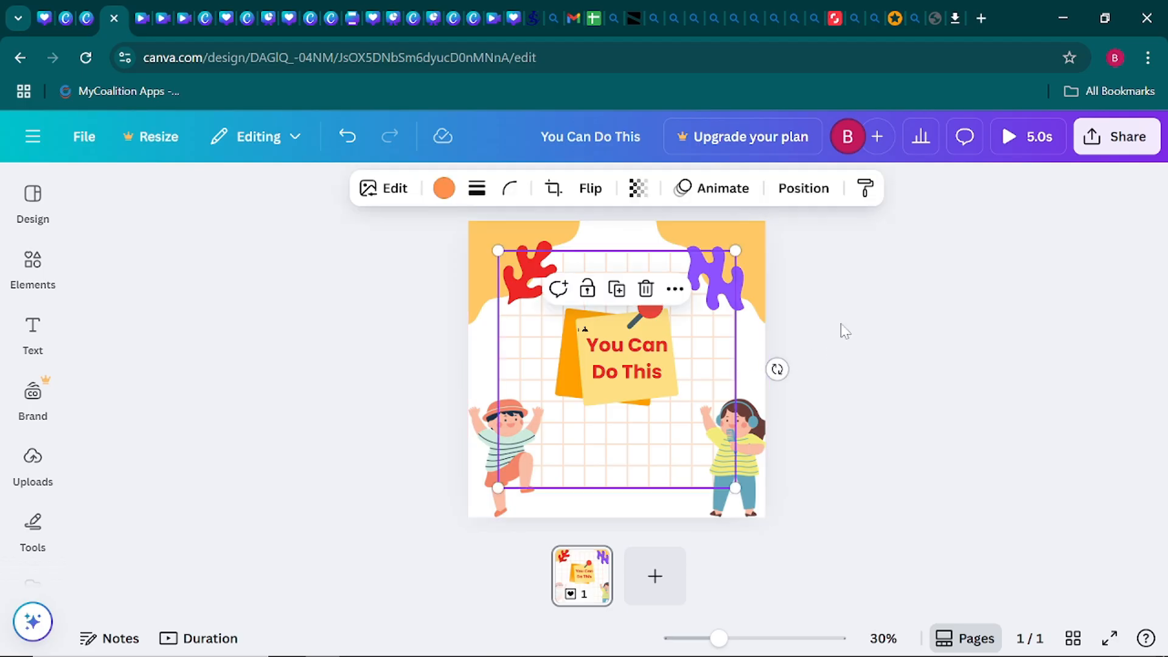
pyautogui.click(846, 330)
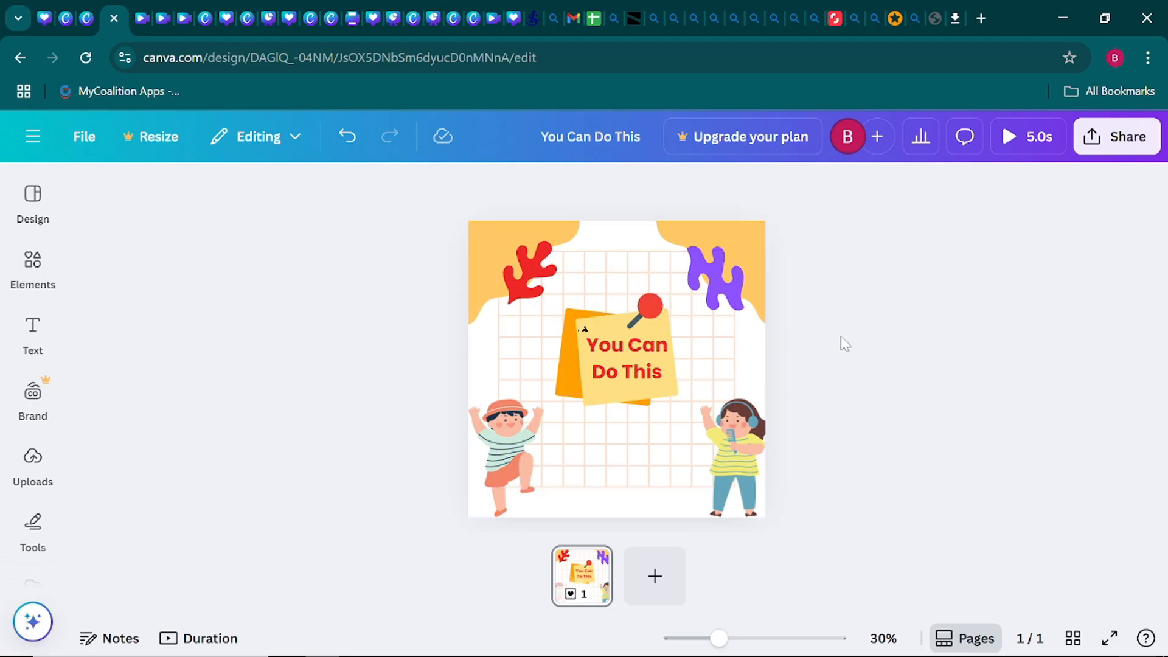
pyautogui.click(752, 379)
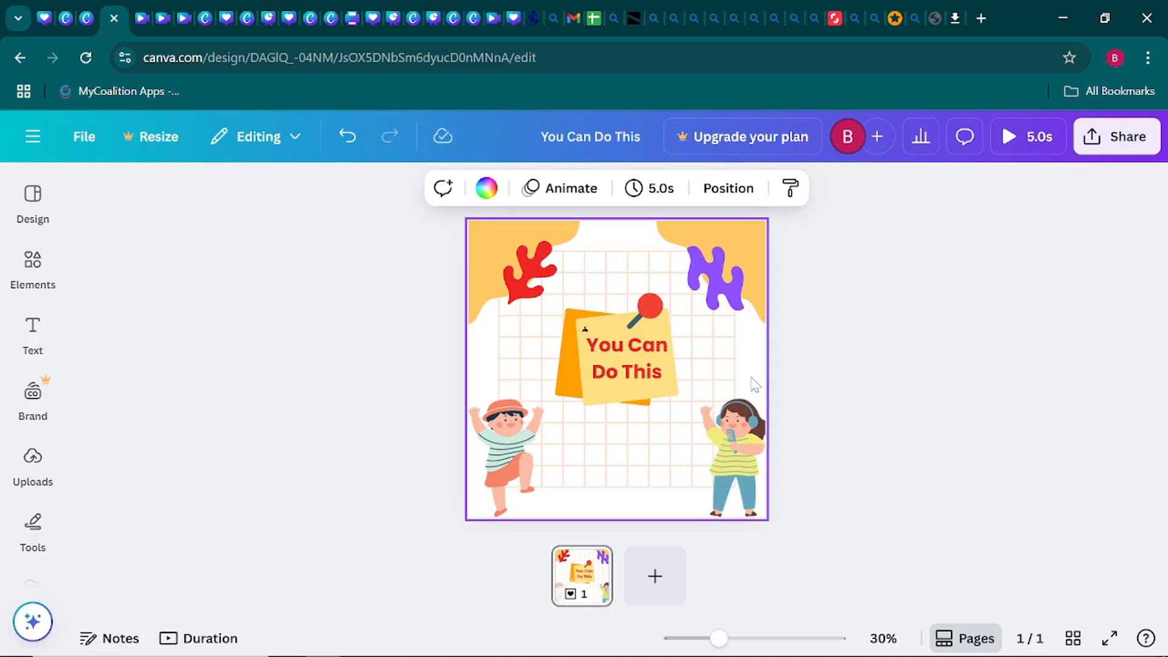
pyautogui.click(888, 383)
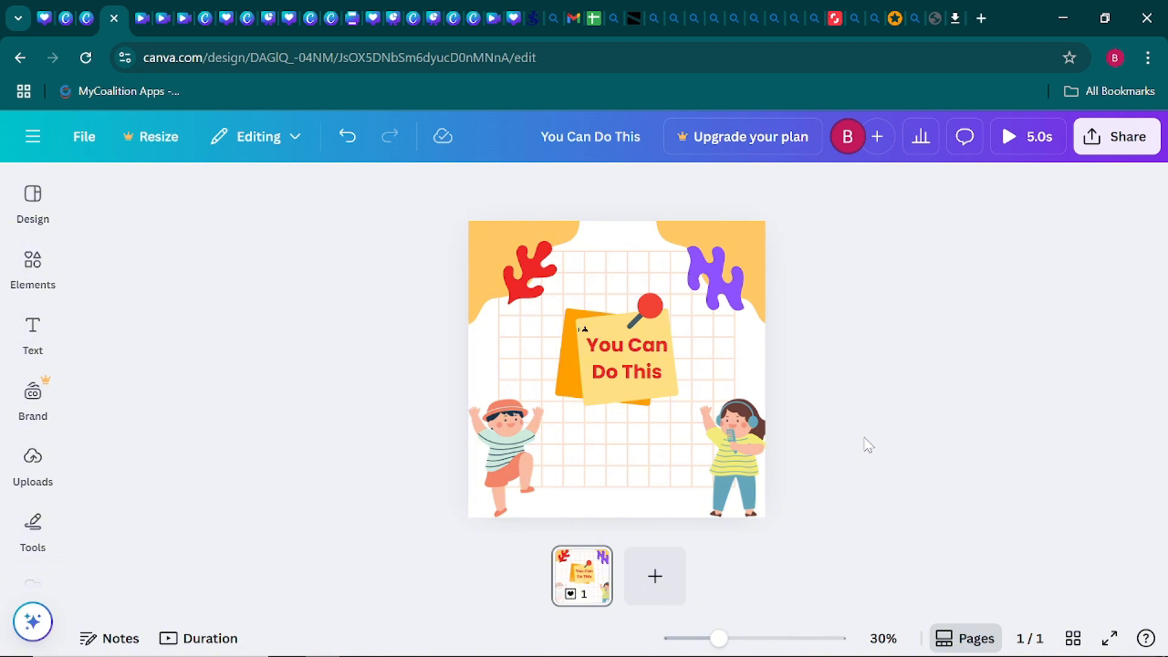
pyautogui.click(714, 450)
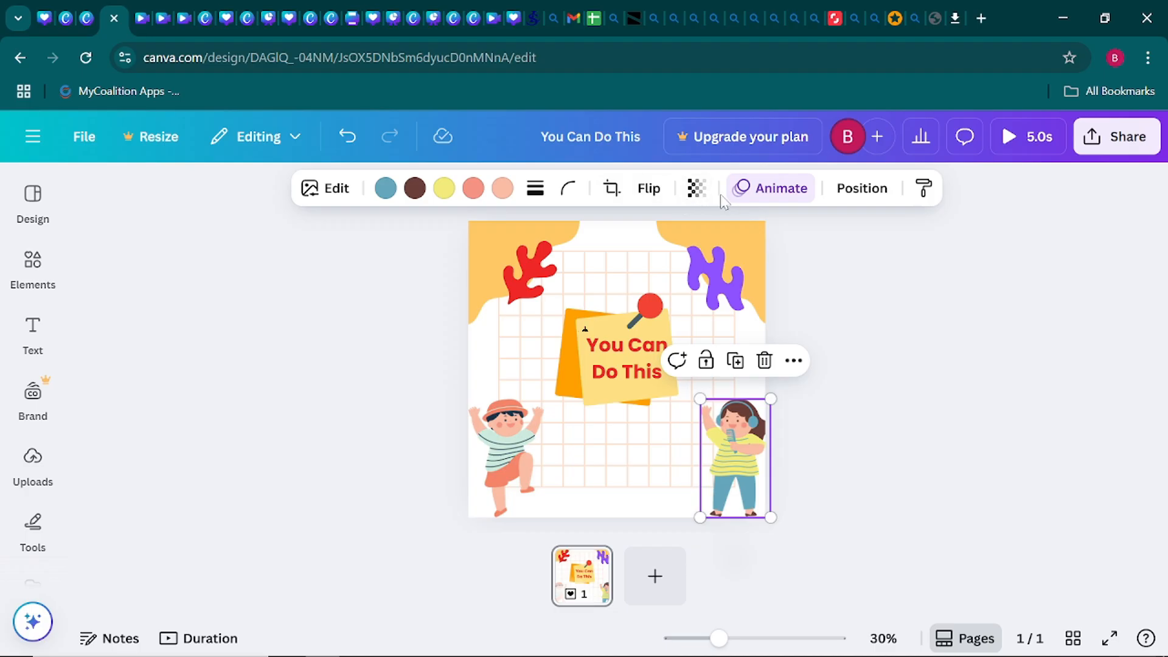
pyautogui.click(864, 335)
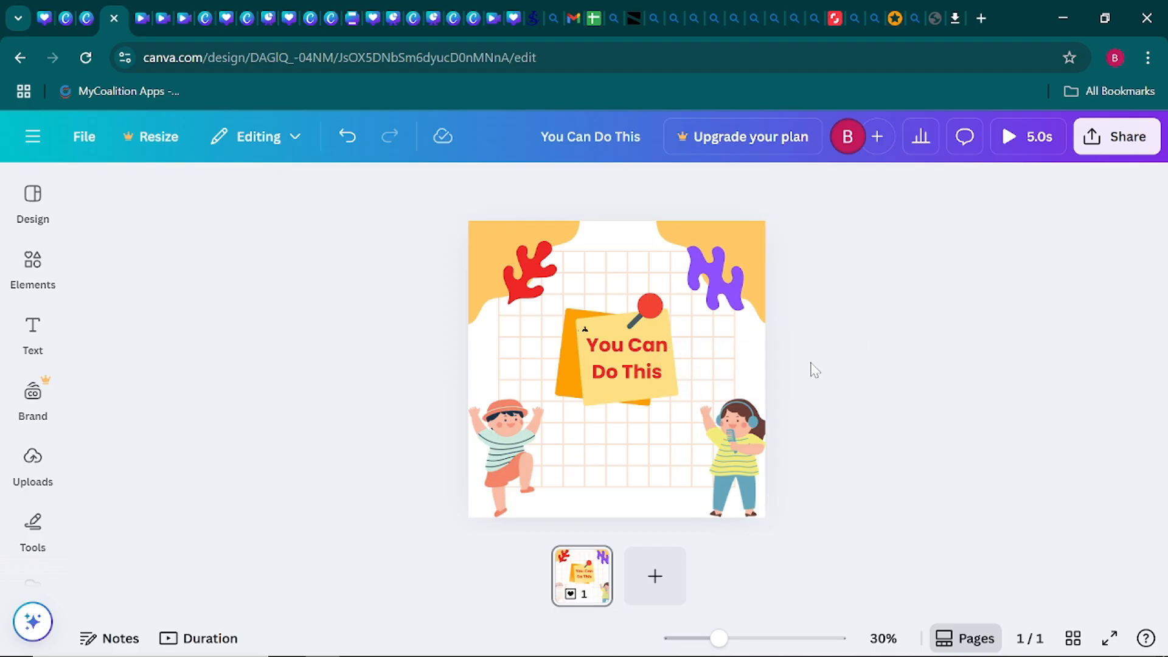
pyautogui.click(765, 373)
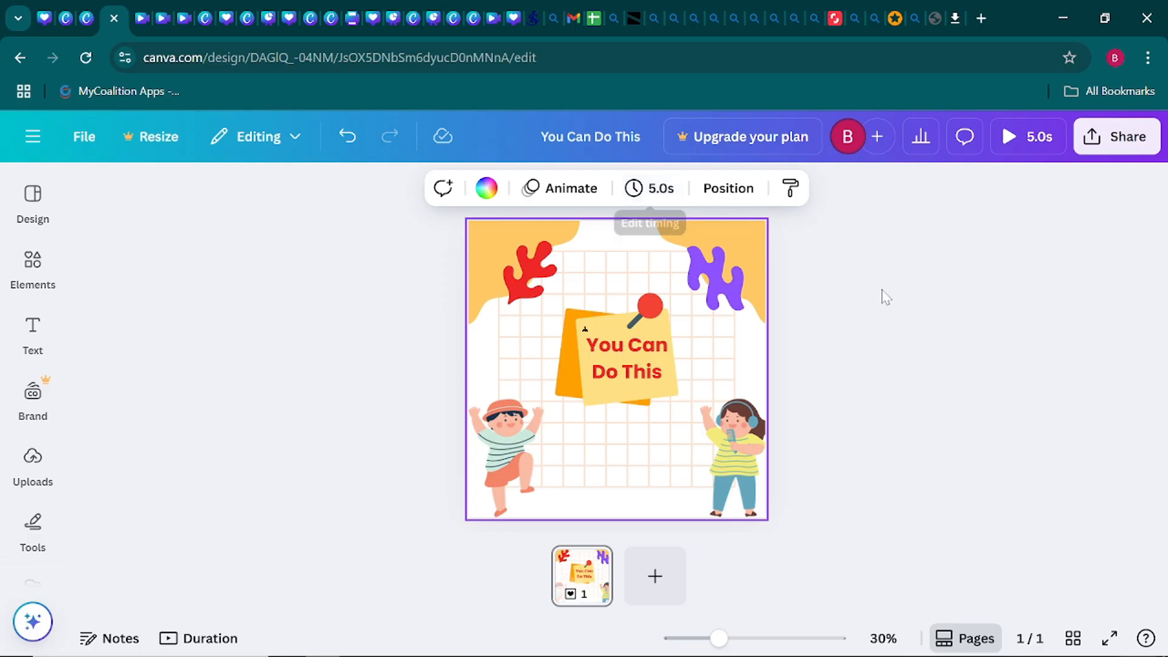
pyautogui.click(868, 312)
pyautogui.click(704, 292)
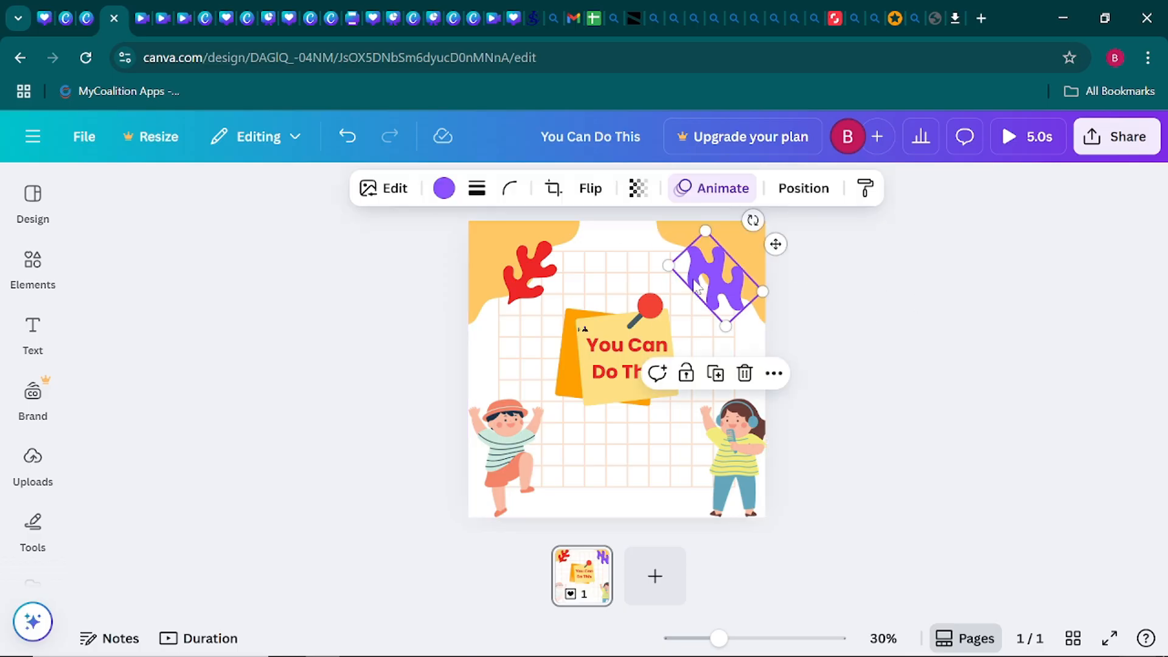
pyautogui.click(526, 268)
pyautogui.click(627, 365)
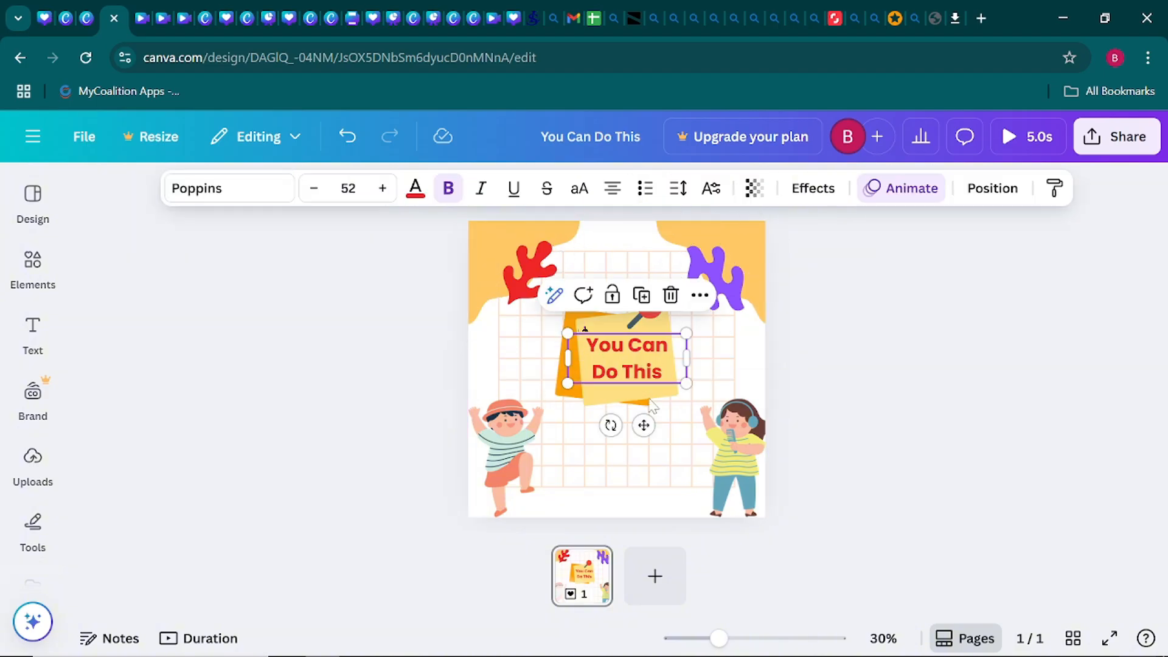
pyautogui.click(736, 435)
pyautogui.click(529, 463)
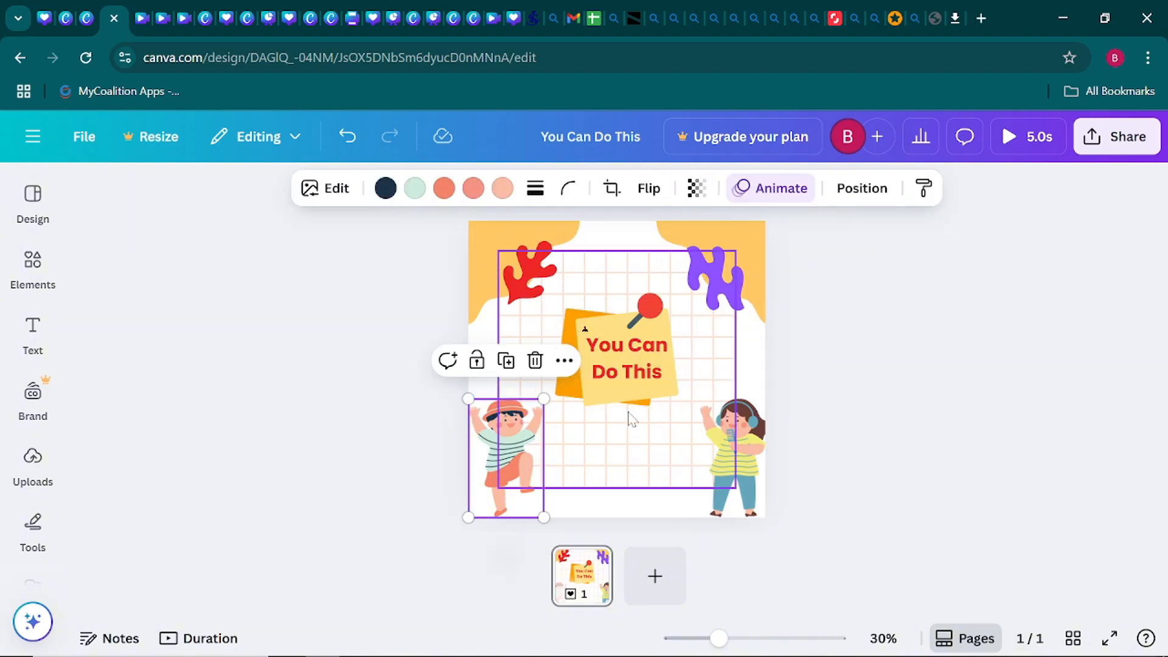
pyautogui.click(933, 351)
# Set the whole page's timing to 3.5 seconds
pyautogui.click(763, 381)
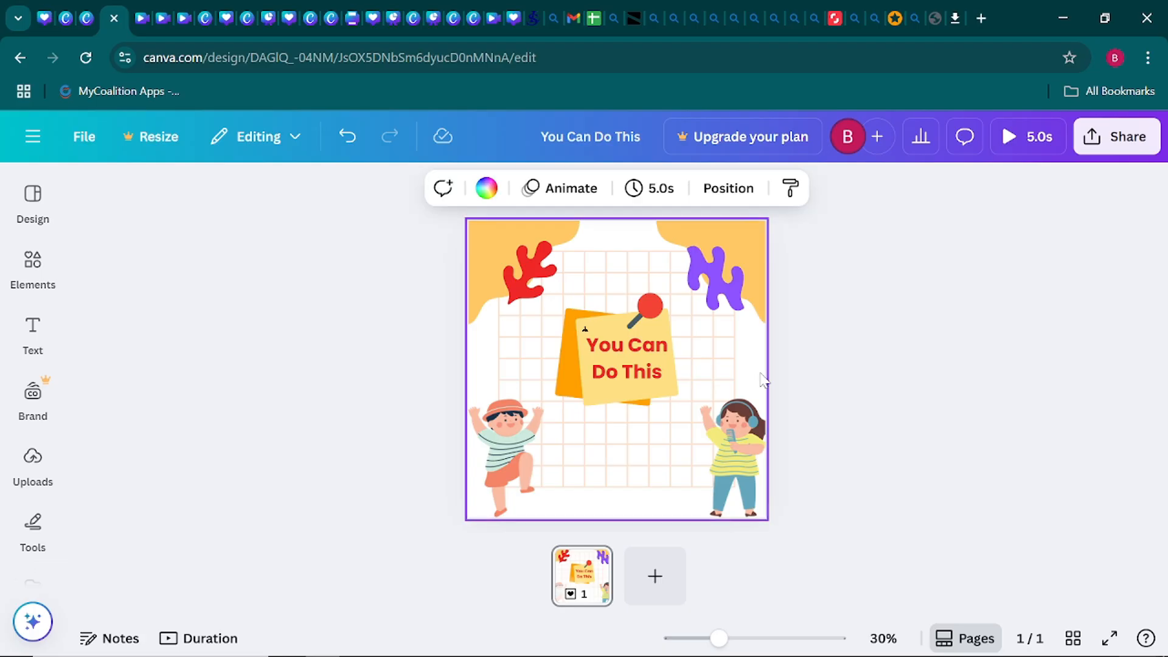
pyautogui.click(652, 190)
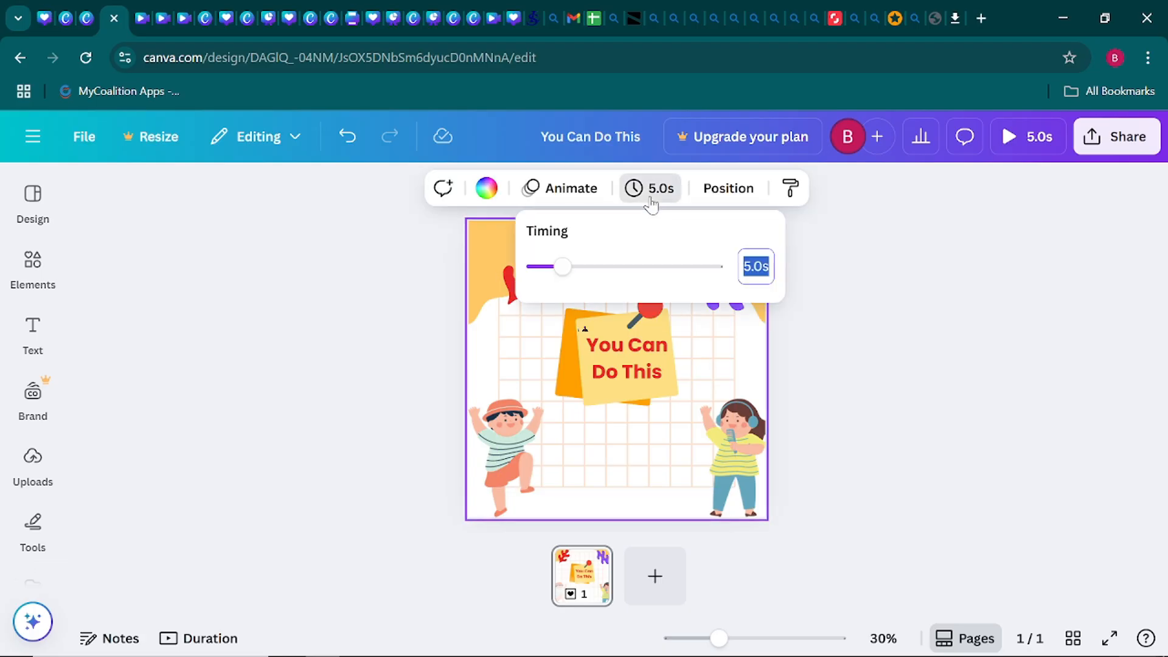
pyautogui.moveTo(561, 266); pyautogui.dragTo(552, 290)
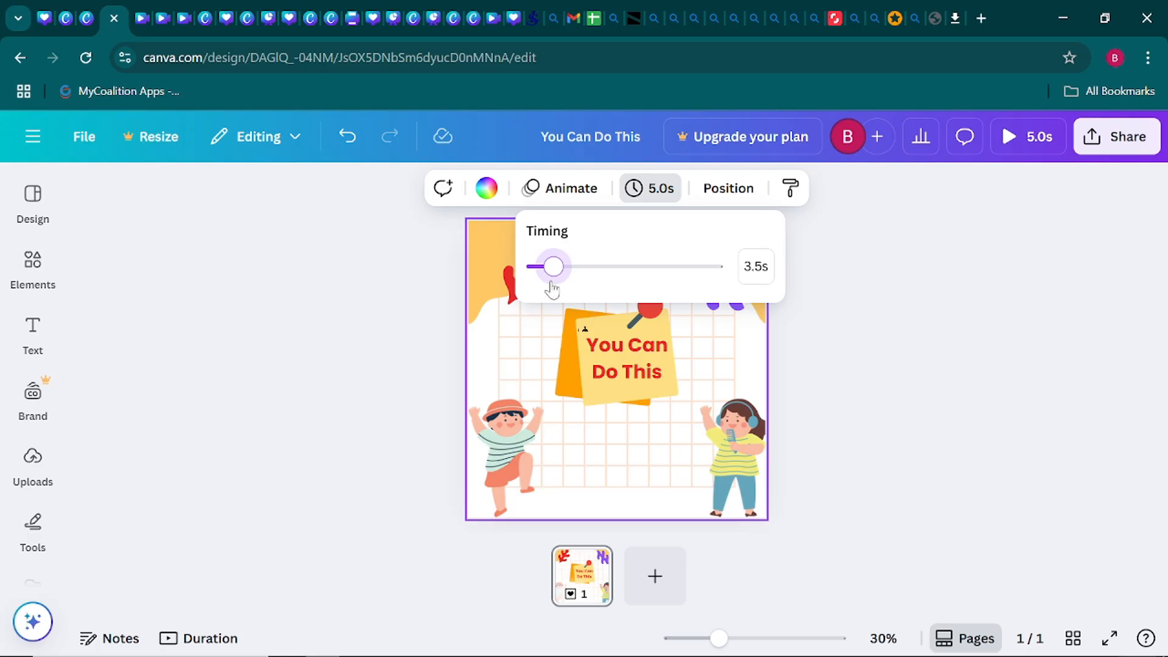
pyautogui.click(928, 302)
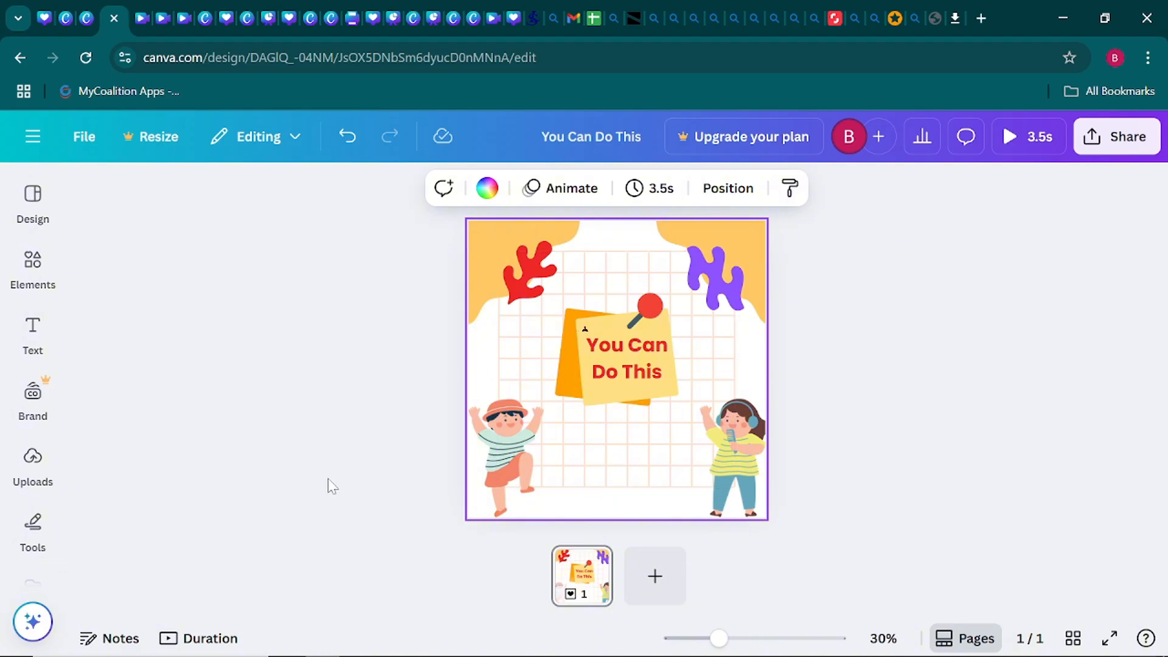
# Check the page's duration timeline, then play the post's full preview twice and return to the editor
pyautogui.click(217, 638)
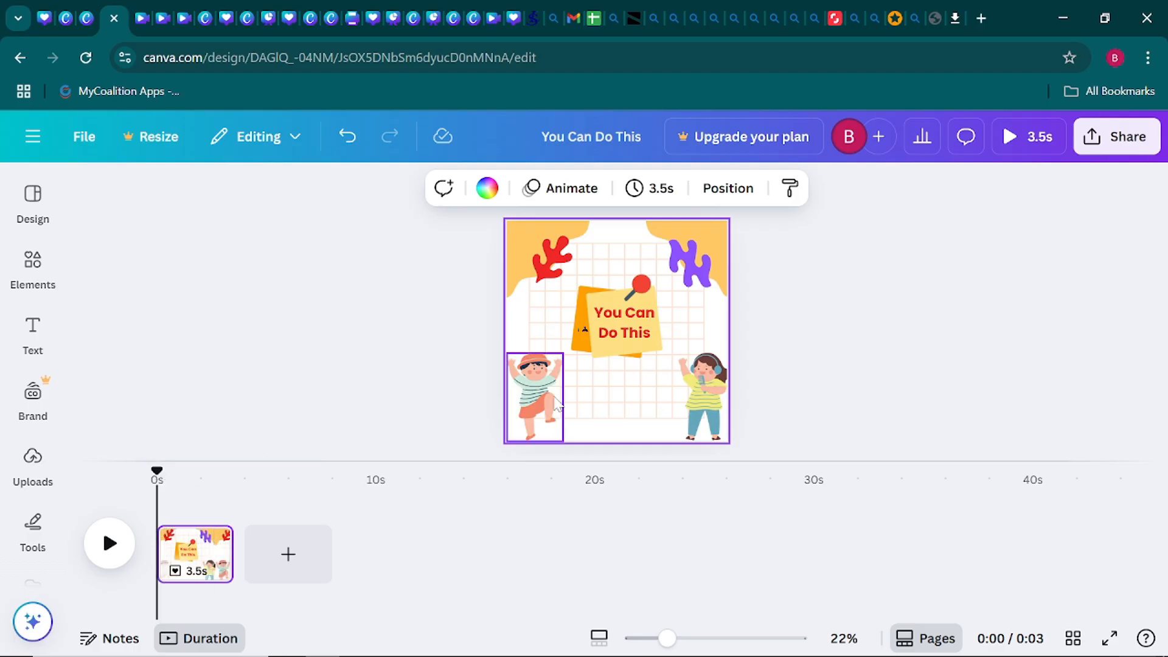
pyautogui.click(174, 630)
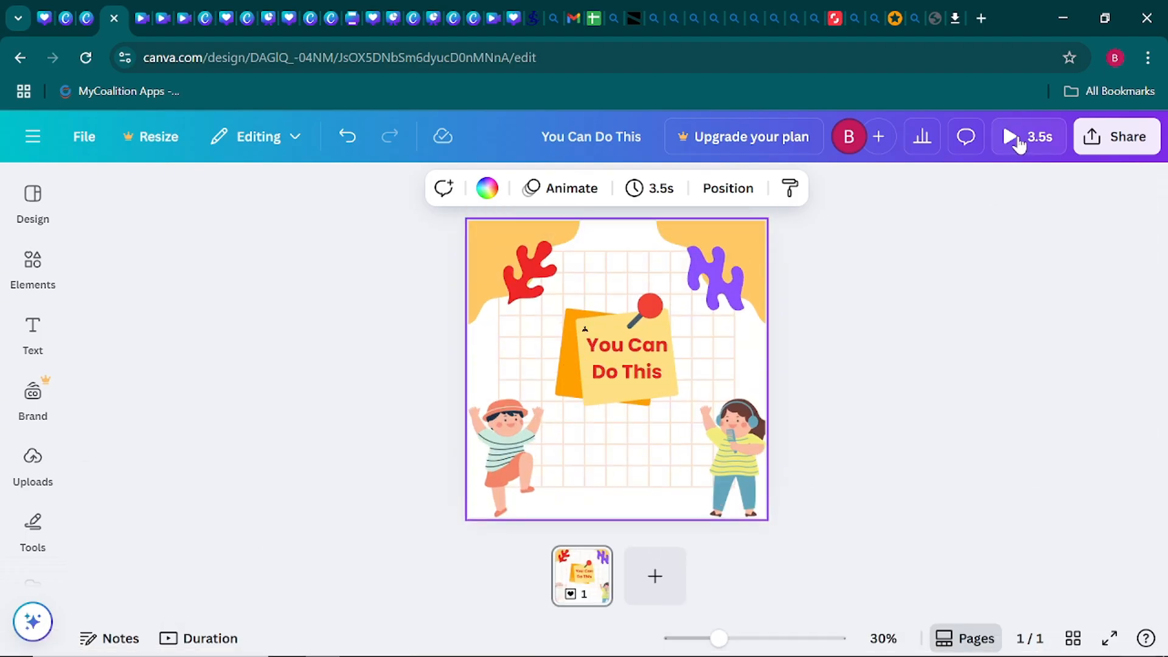
pyautogui.click(1012, 141)
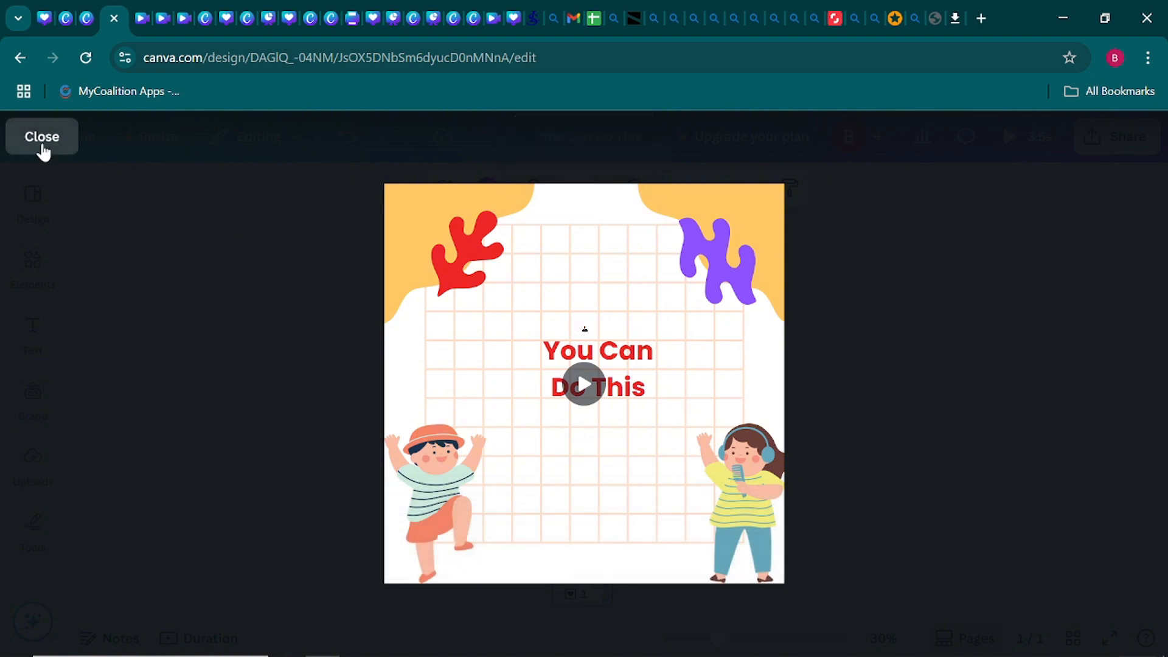
pyautogui.click(42, 146)
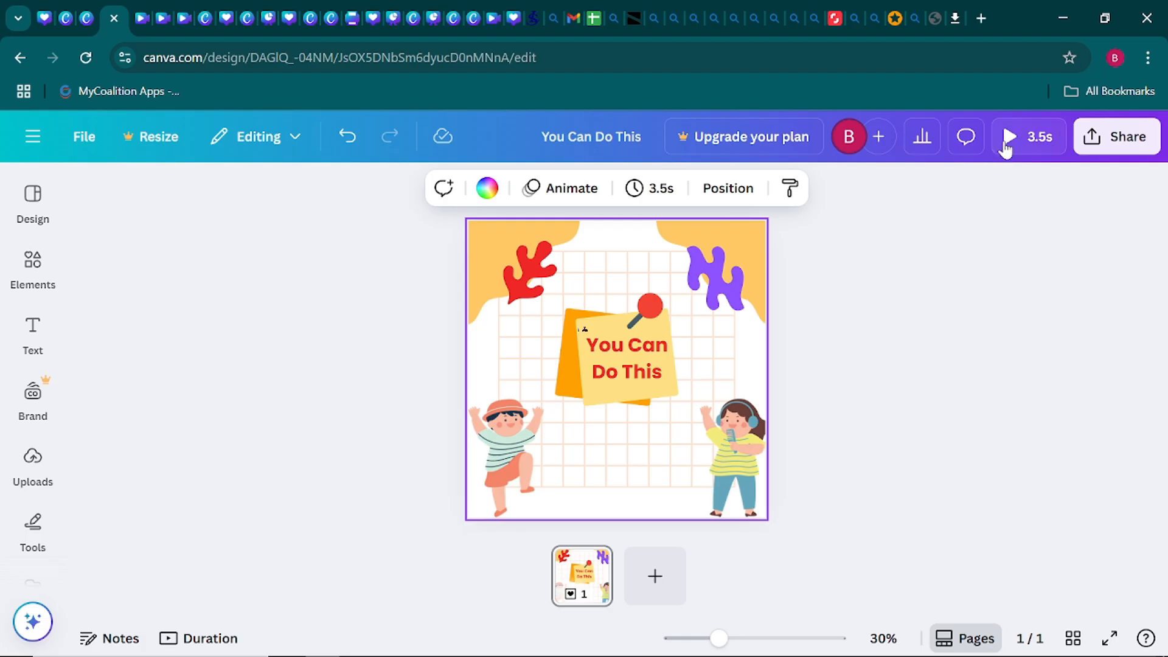
pyautogui.click(1005, 137)
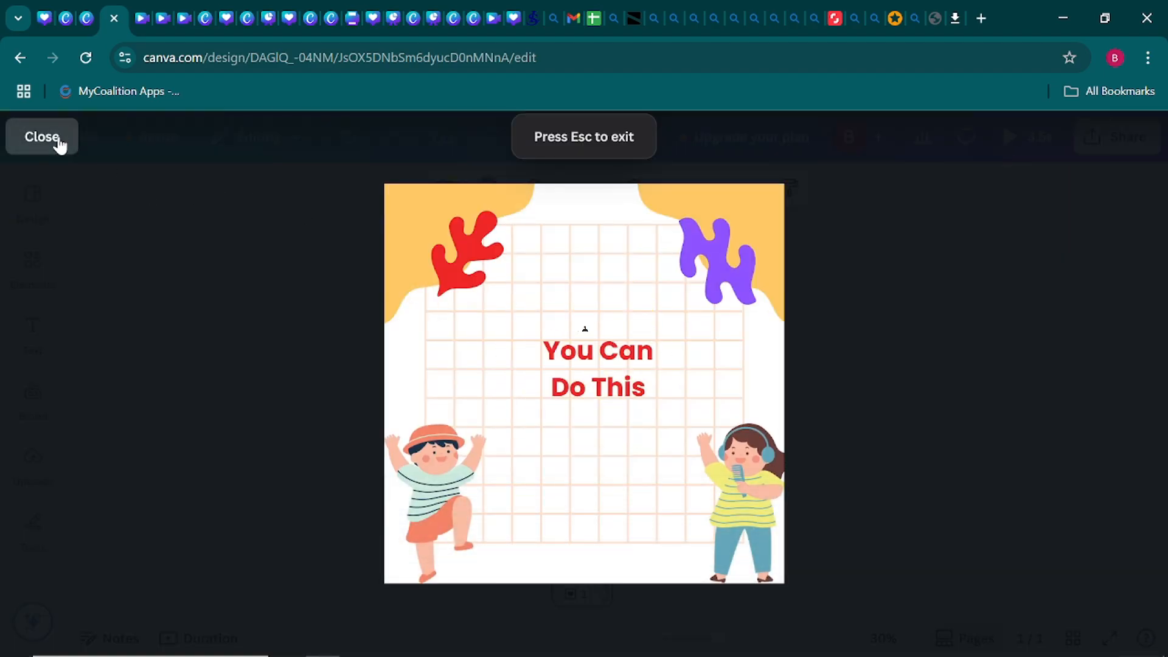
pyautogui.click(58, 144)
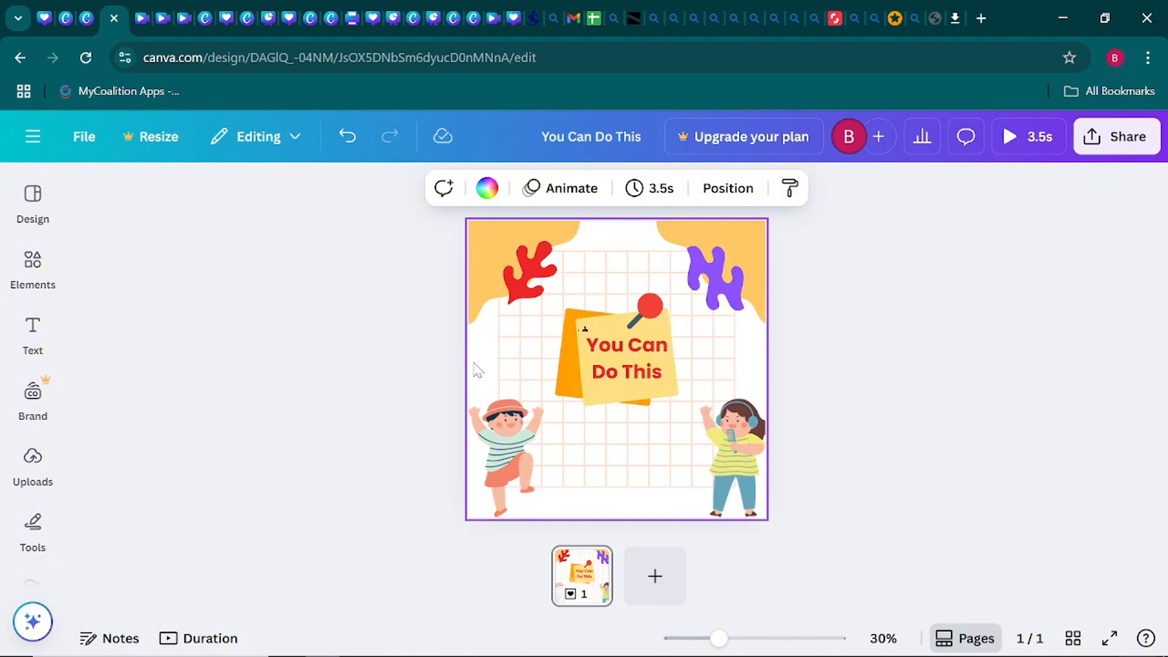
# Select the whole page and look through its featured and general page animation styles
pyautogui.click(789, 355)
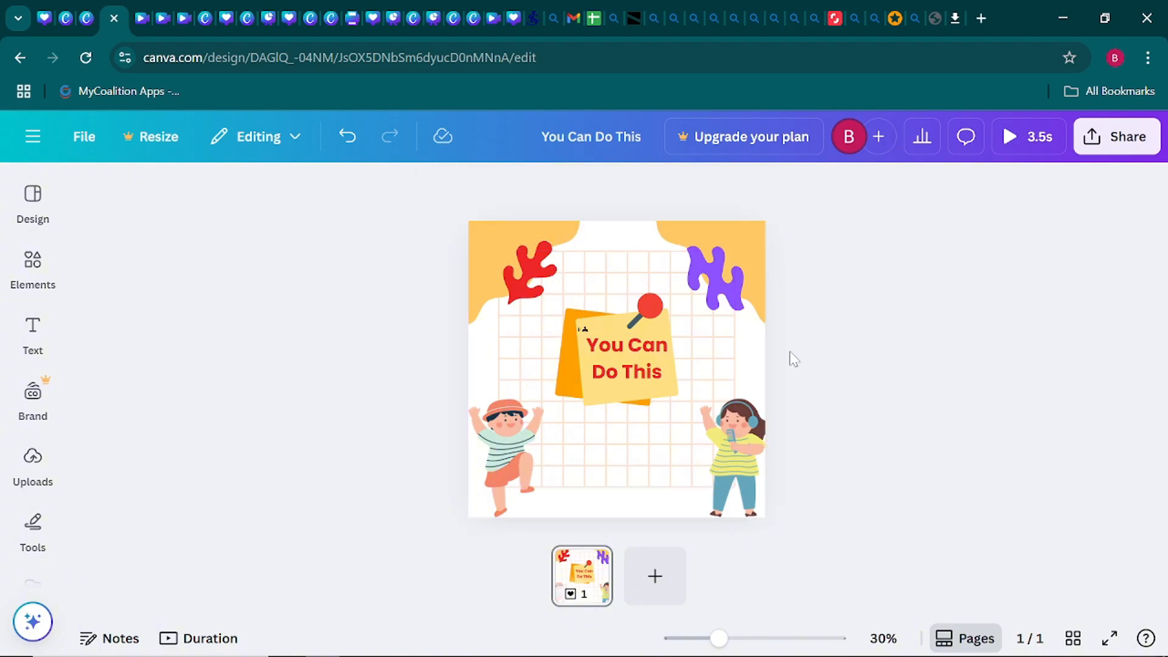
pyautogui.click(760, 363)
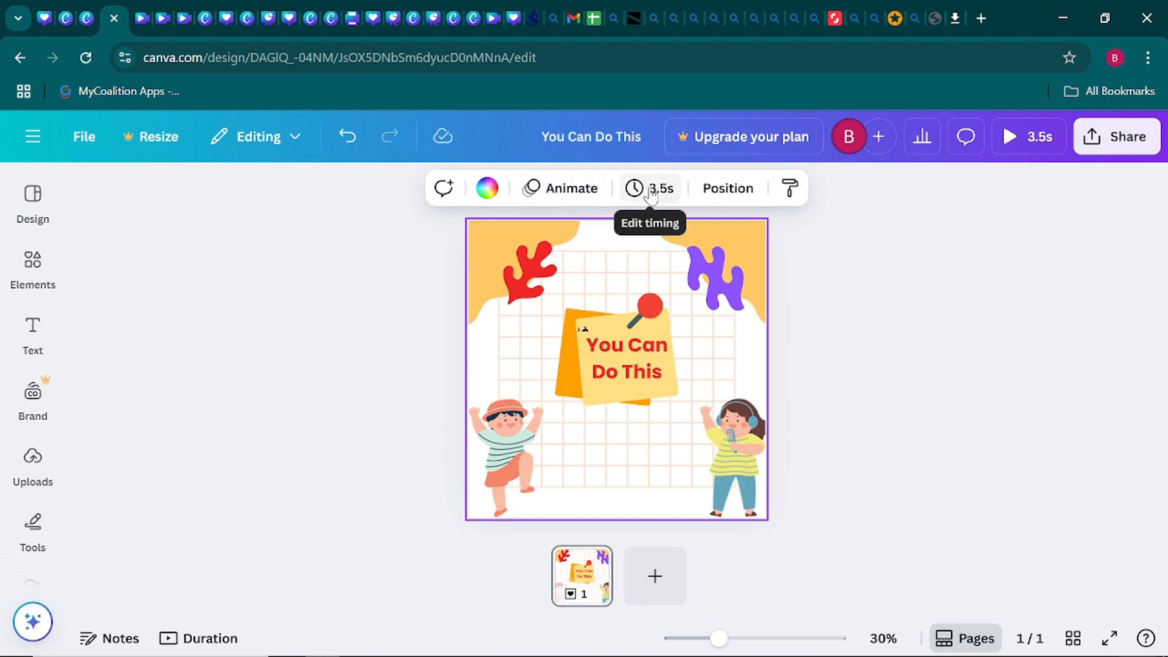
pyautogui.click(572, 191)
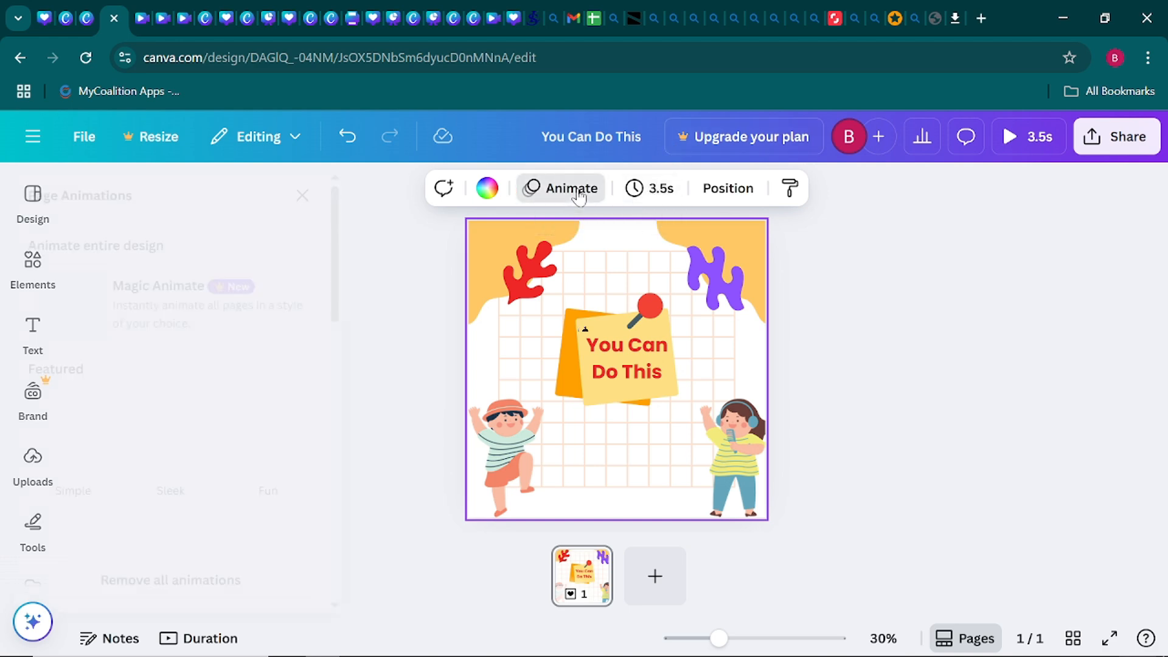
pyautogui.scroll(-6, 185, 410)
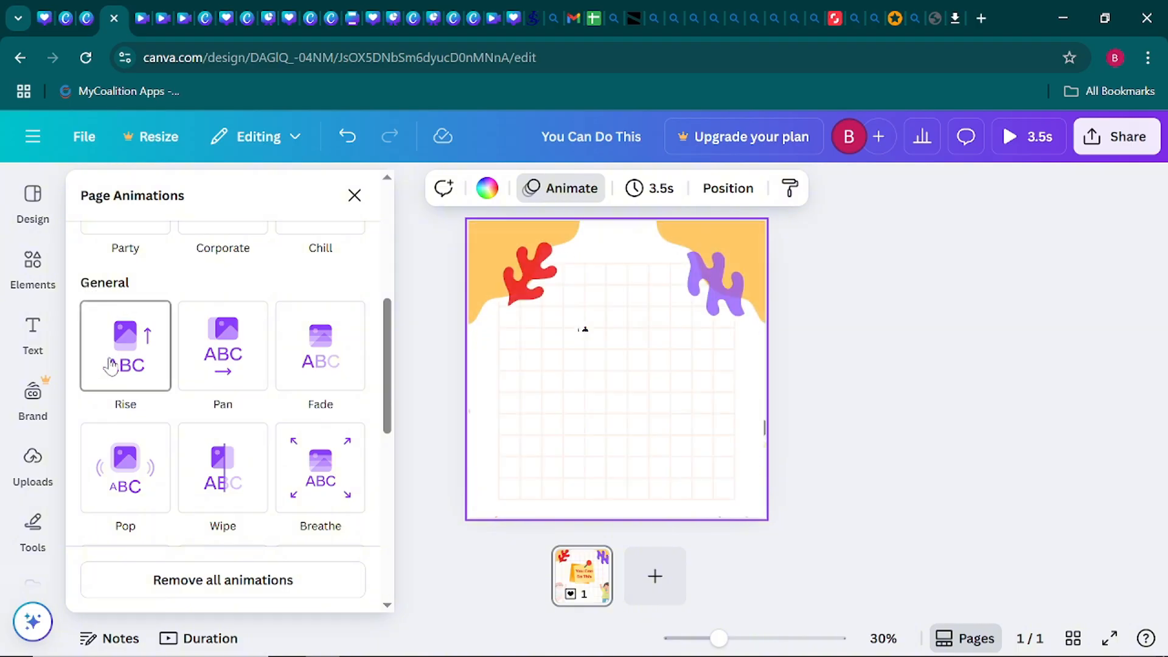
pyautogui.scroll(6, 111, 364)
pyautogui.scroll(-5, 110, 363)
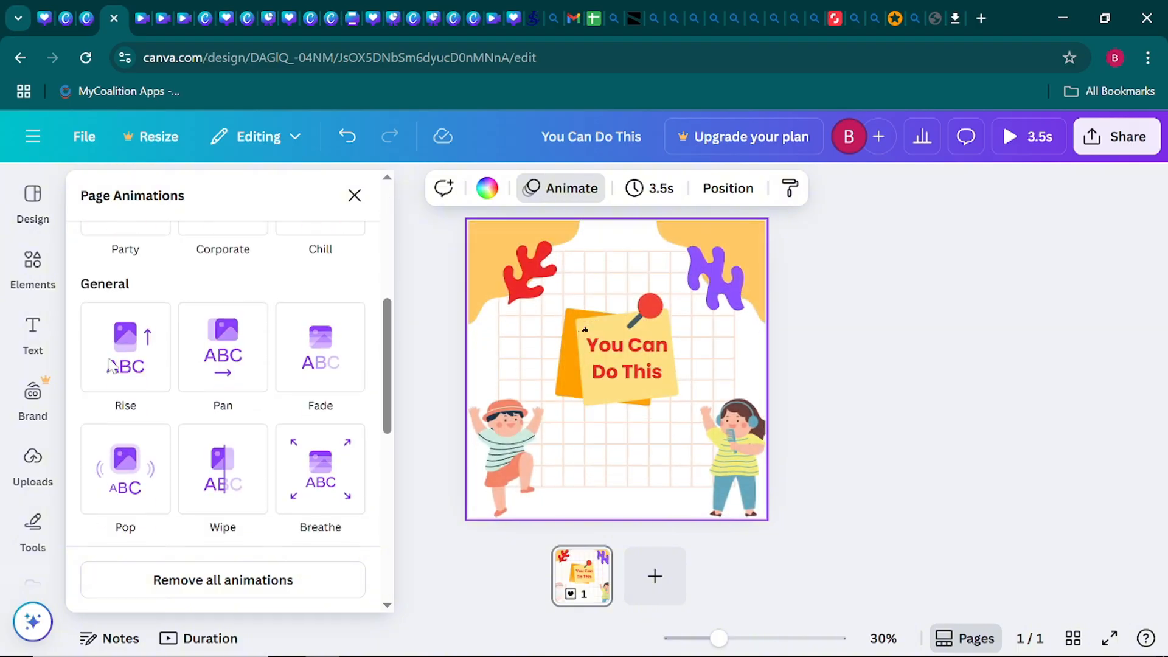
pyautogui.scroll(5, 108, 365)
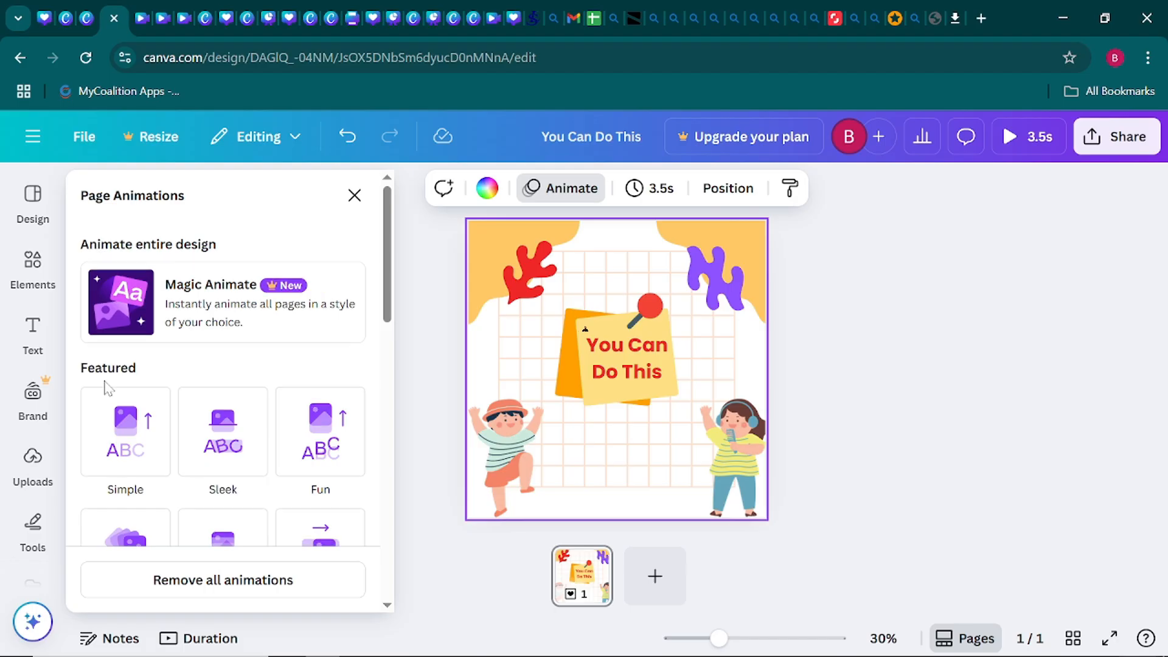
pyautogui.scroll(-4, 105, 388)
# Preview the Rise, Pan, Fade, Pop, Wipe and Breathe animations on the page
pyautogui.click(119, 415)
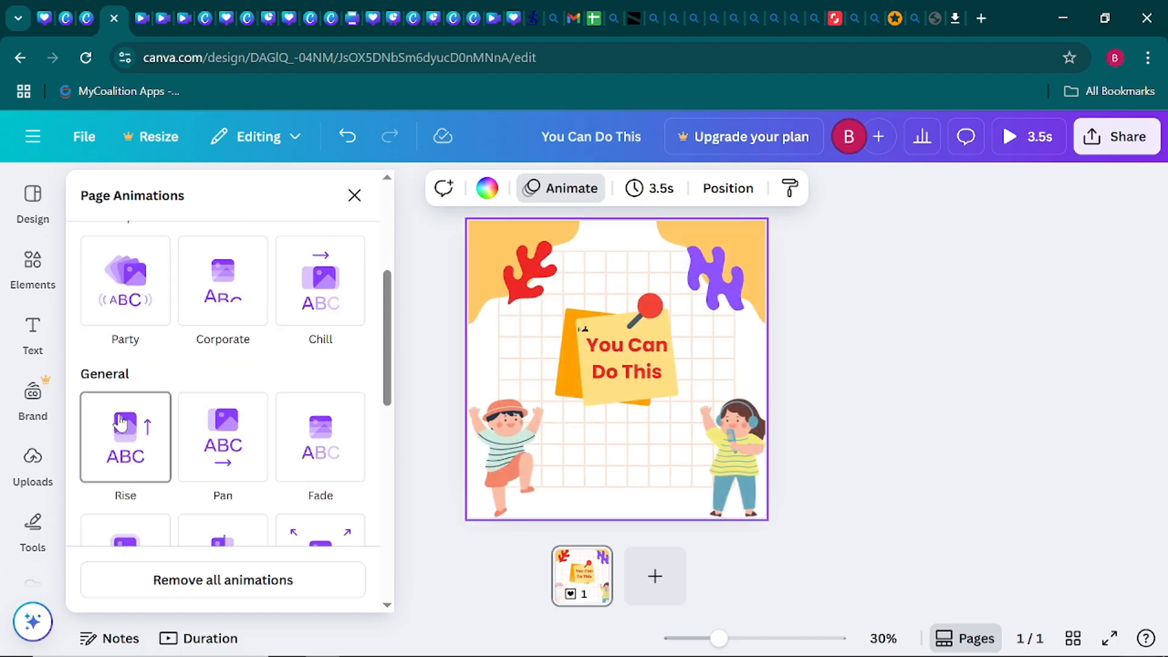
pyautogui.scroll(-3, 120, 421)
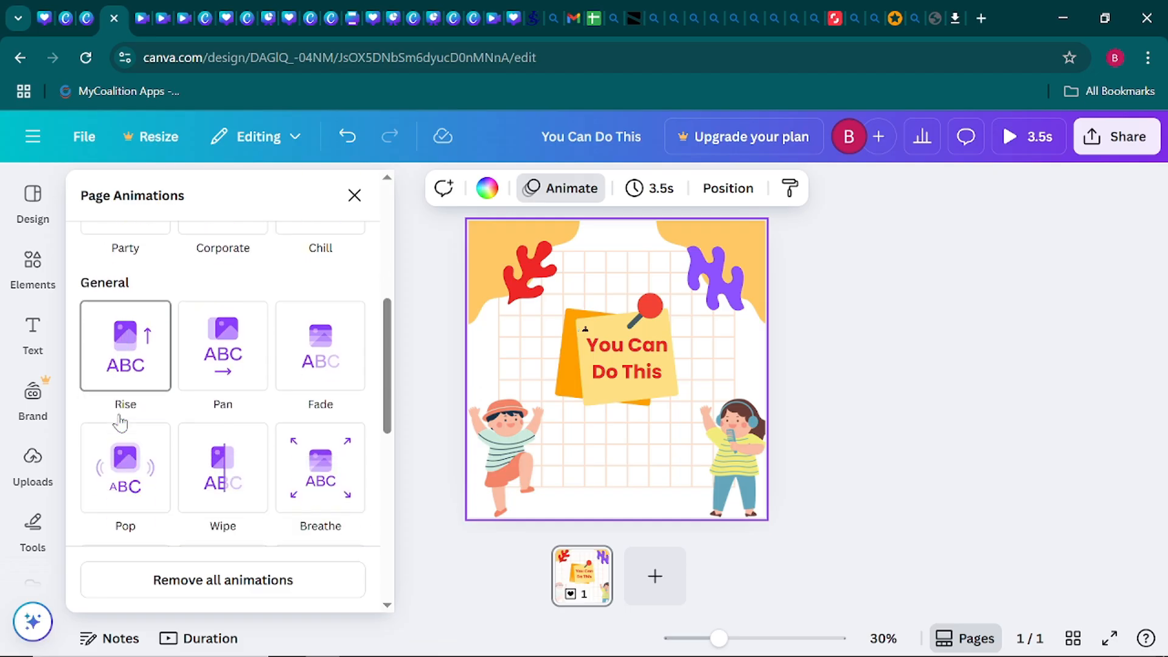
pyautogui.click(220, 351)
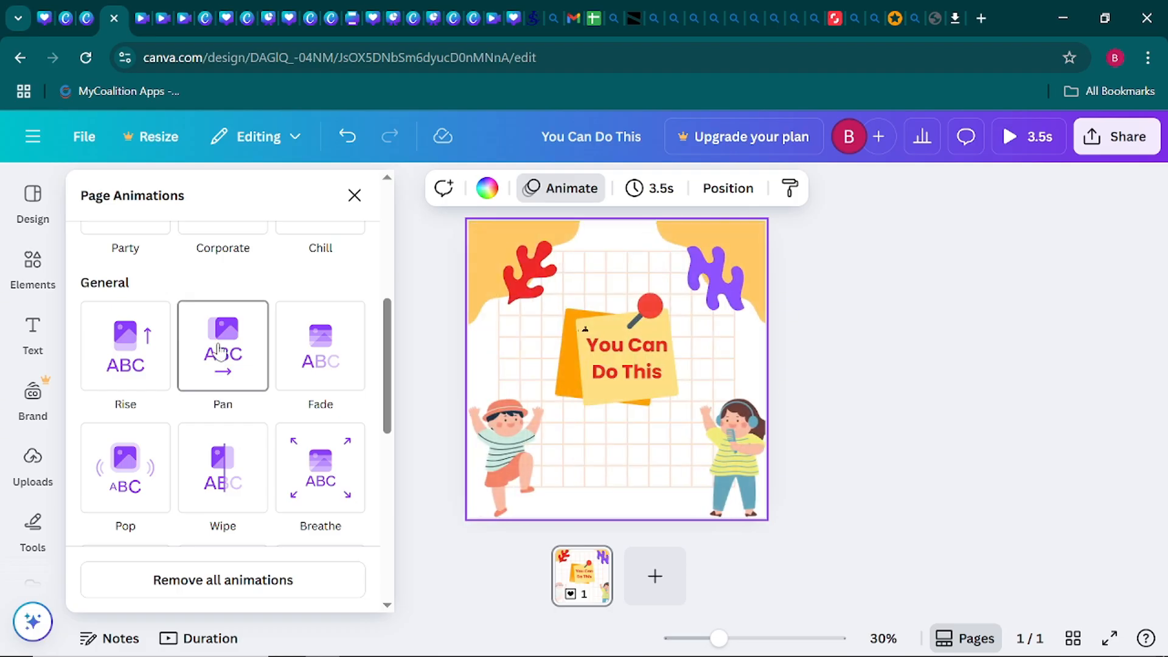
pyautogui.click(316, 352)
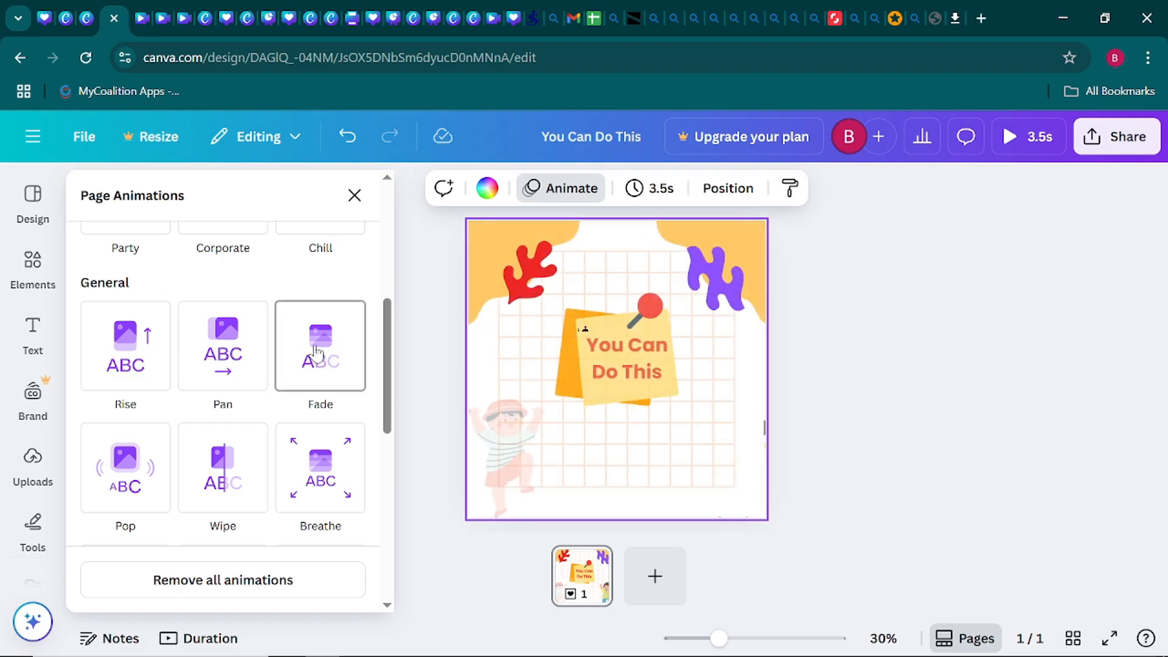
pyautogui.click(119, 477)
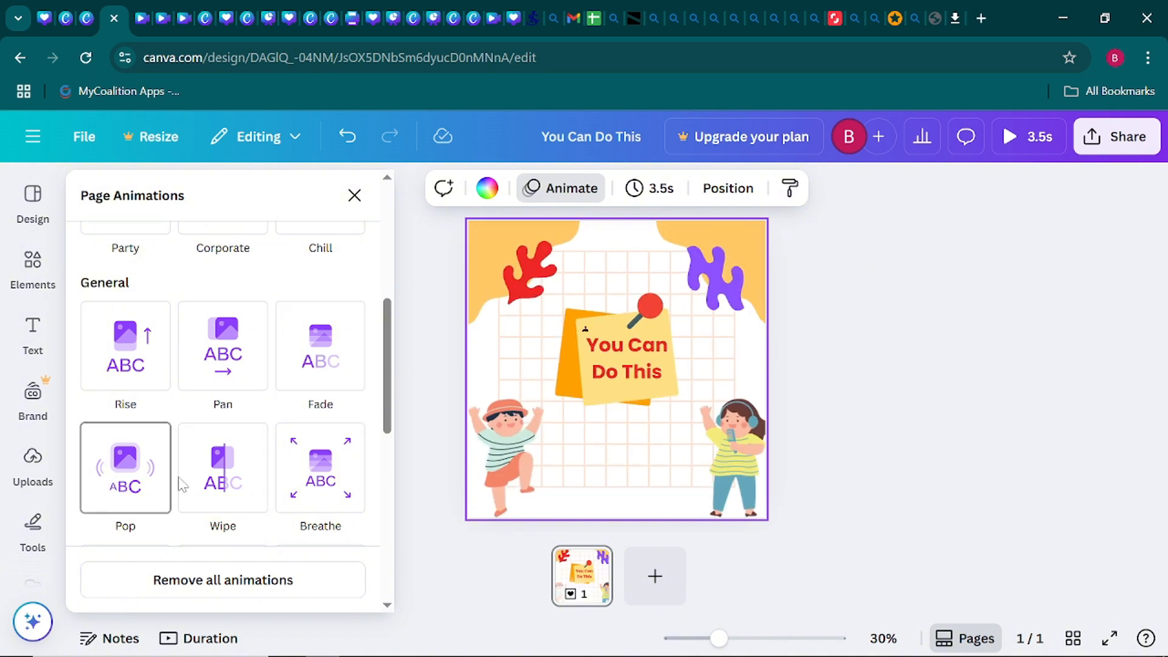
pyautogui.click(206, 480)
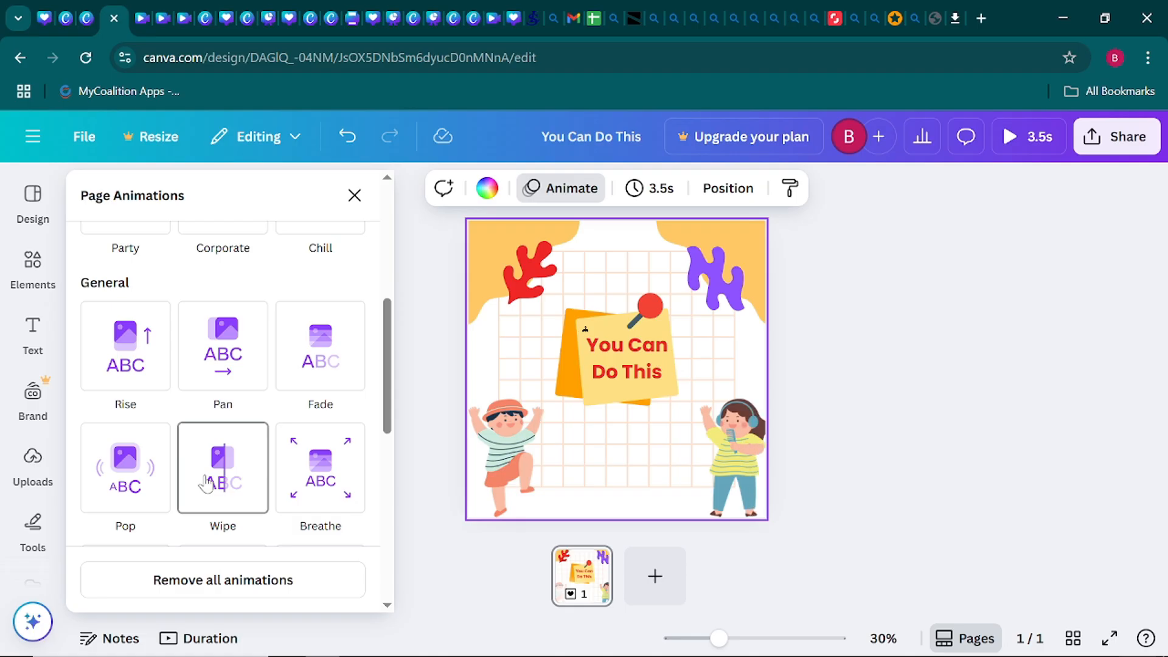
pyautogui.click(320, 493)
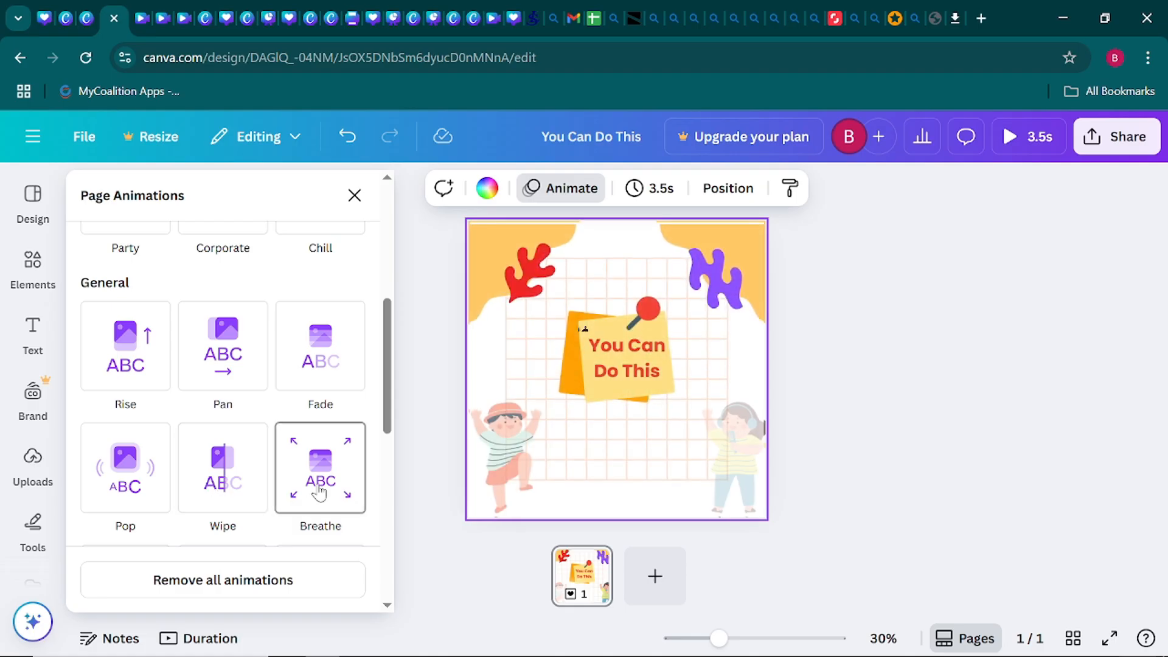
# Preview the Baseline, Drift and Tectonic animations on the page
pyautogui.scroll(-3, 320, 493)
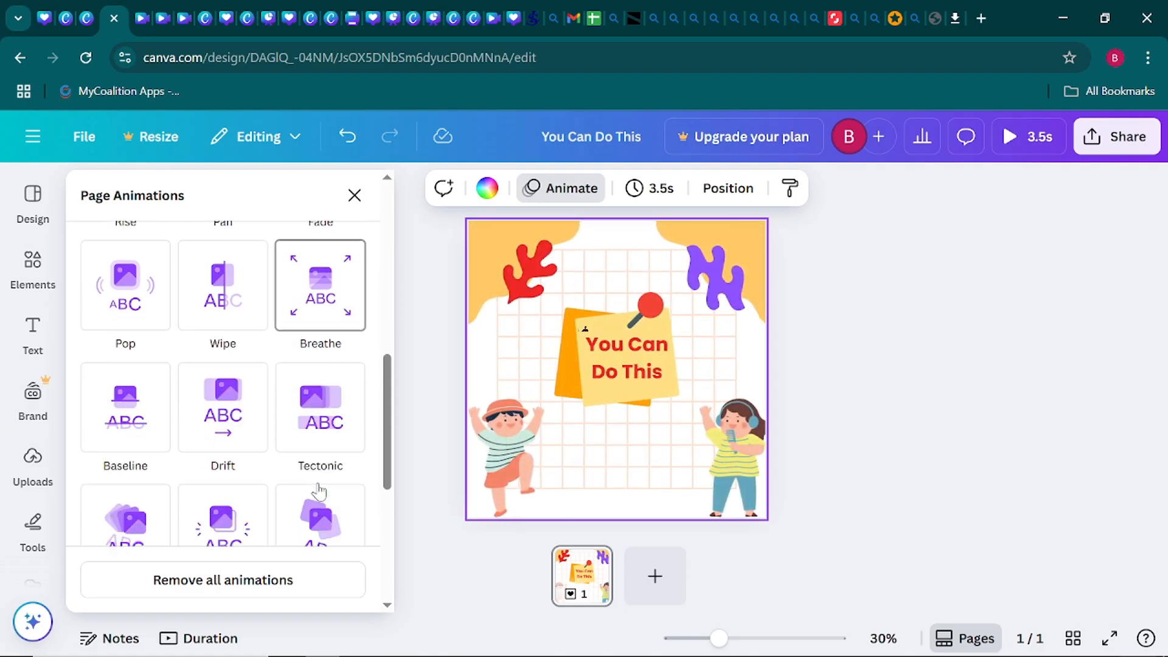
pyautogui.click(138, 430)
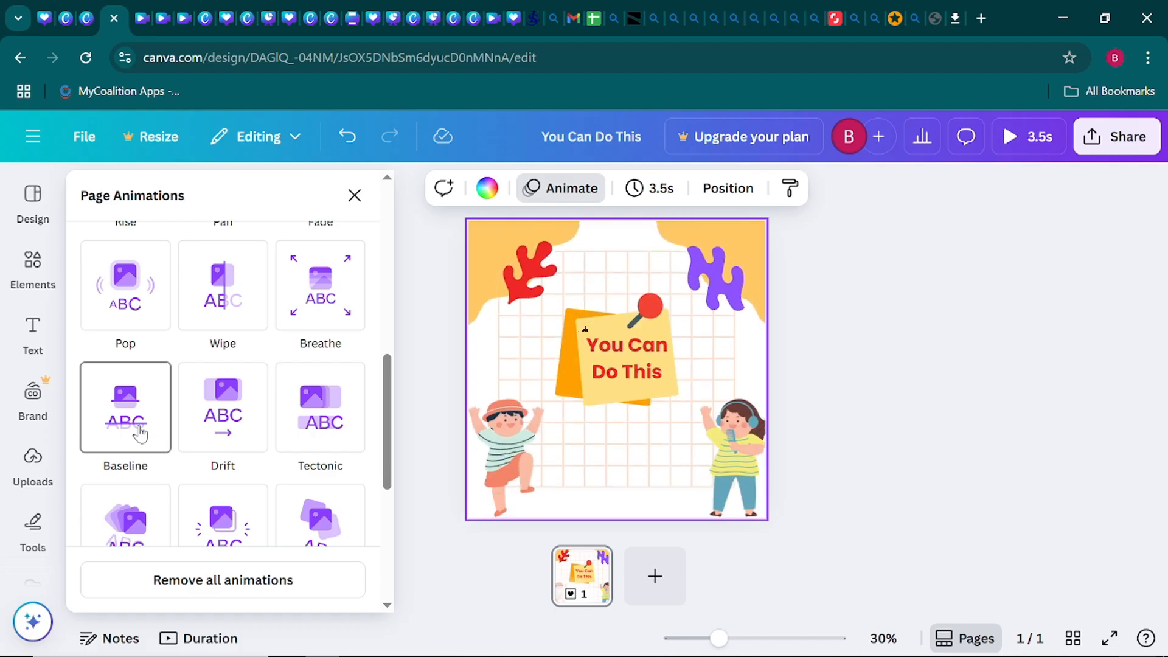
pyautogui.click(221, 433)
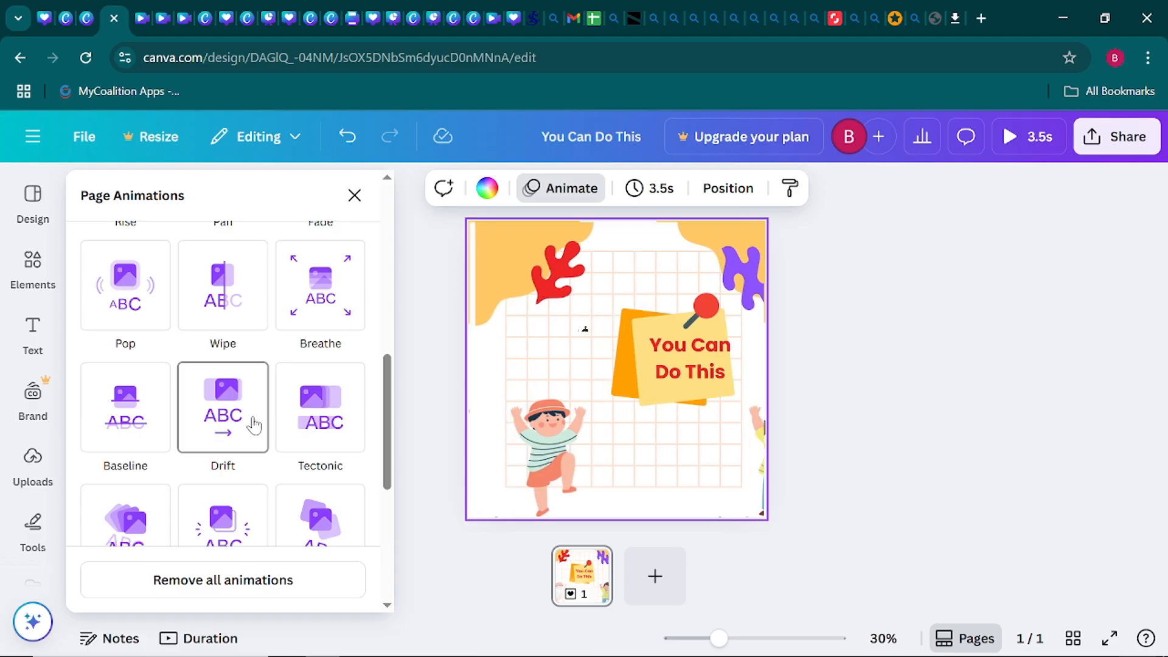
pyautogui.click(298, 411)
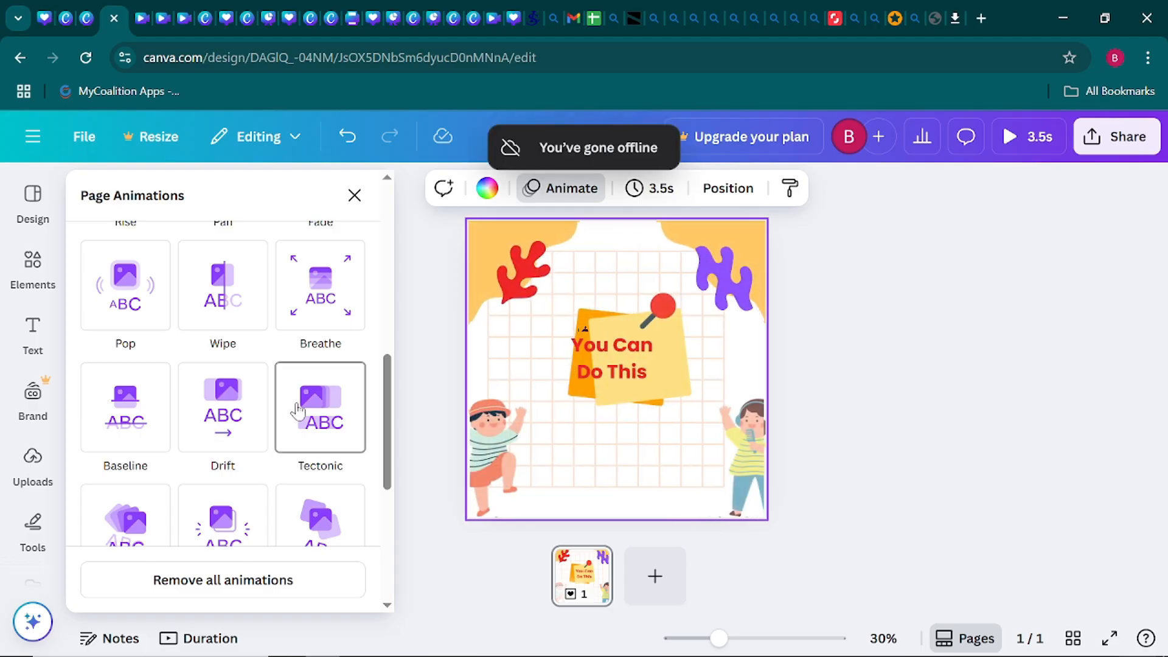
pyautogui.click(253, 439)
# Preview the Tumble, Neon, Scrapbook, Block and Stomp animations on the page
pyautogui.scroll(-2, 133, 421)
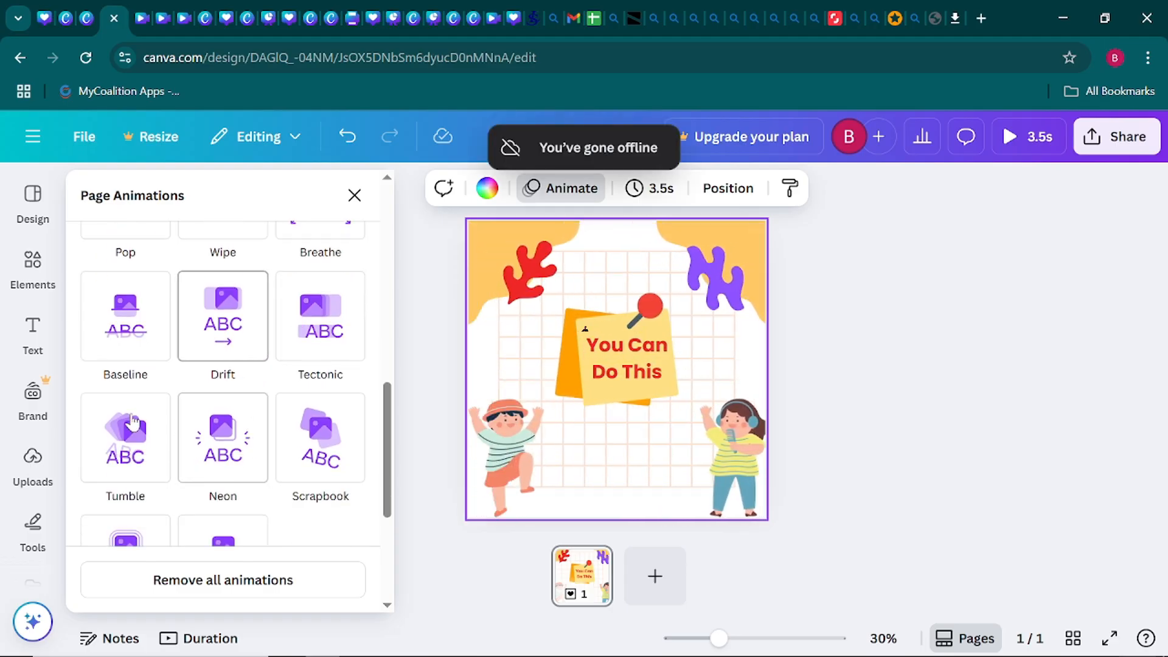
pyautogui.click(132, 423)
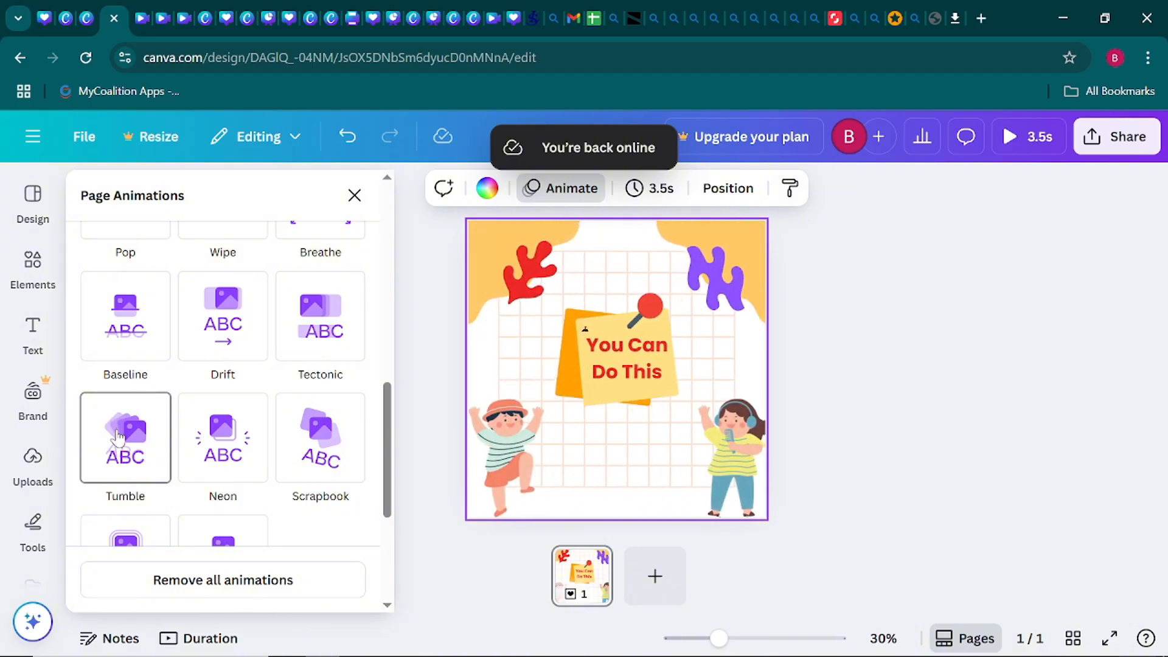
pyautogui.click(214, 442)
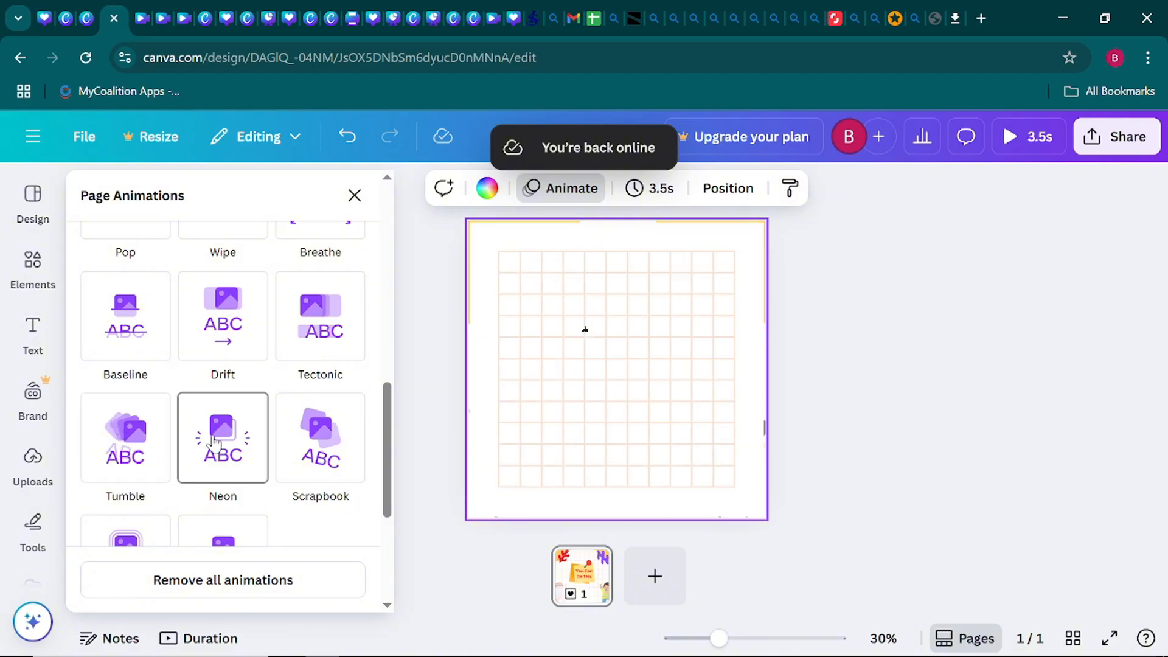
pyautogui.click(306, 450)
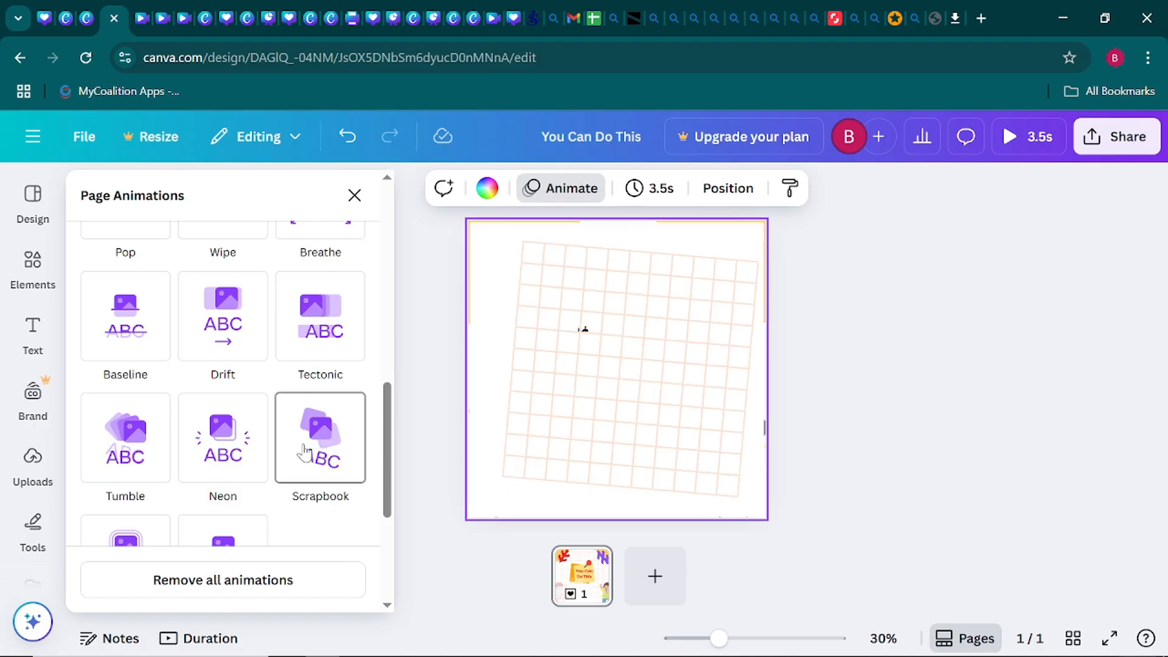
pyautogui.scroll(-3, 306, 453)
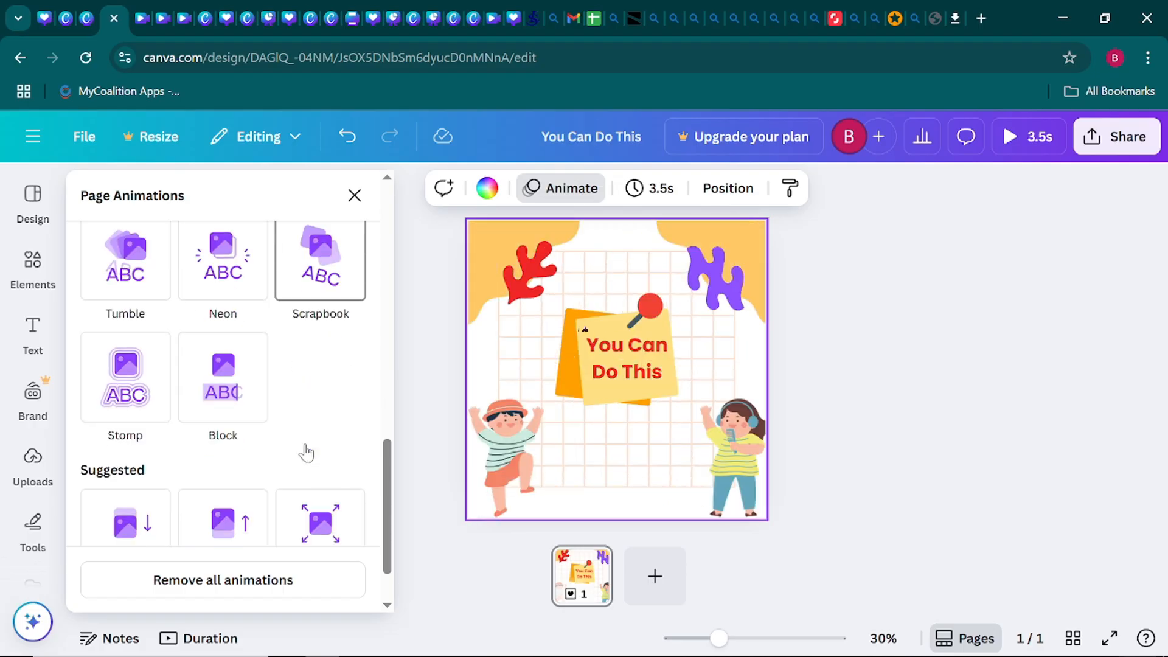
pyautogui.click(237, 404)
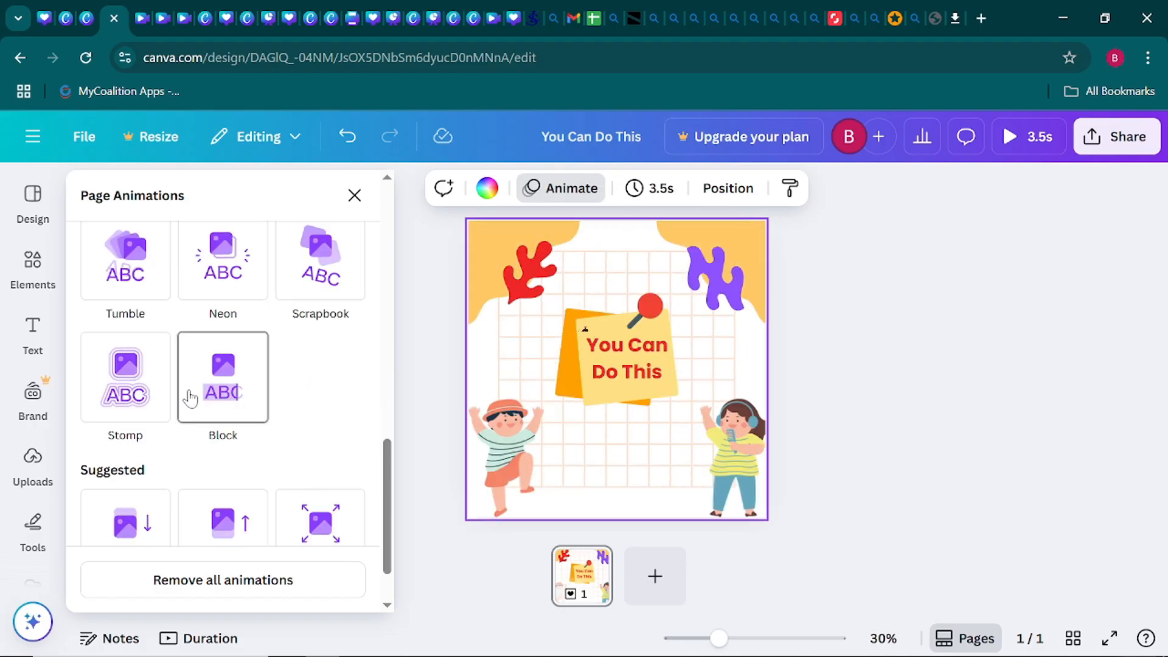
pyautogui.click(132, 393)
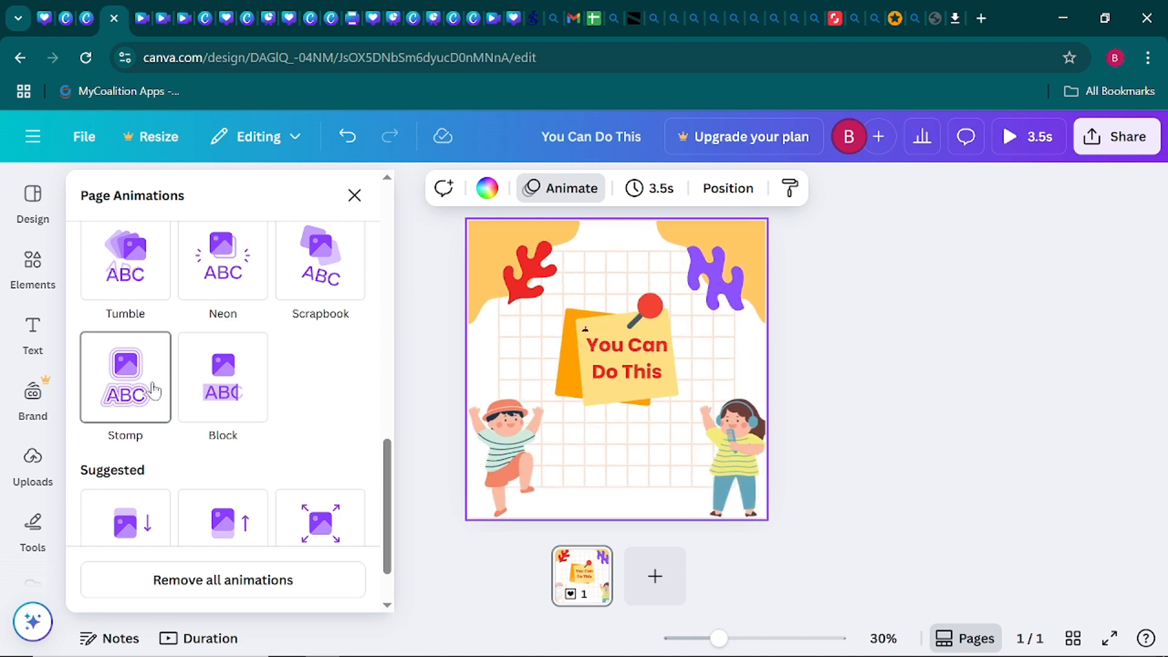
# Apply the Rise animation to the whole page, set to play on enter
pyautogui.scroll(6, 152, 387)
pyautogui.click(151, 384)
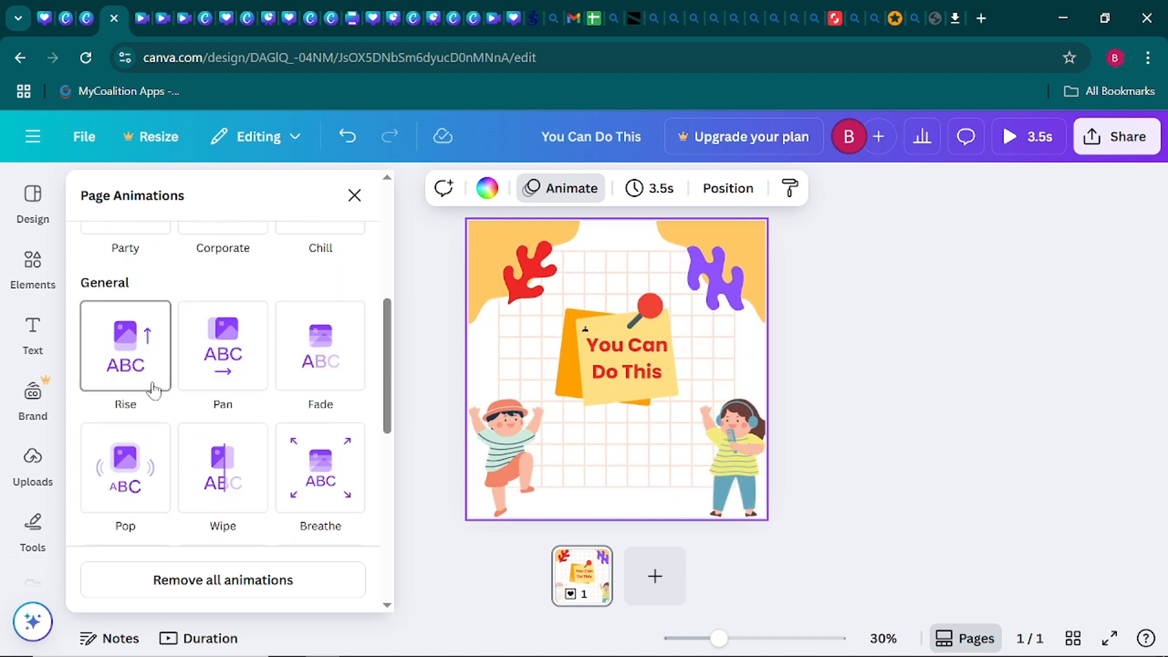
pyautogui.click(110, 368)
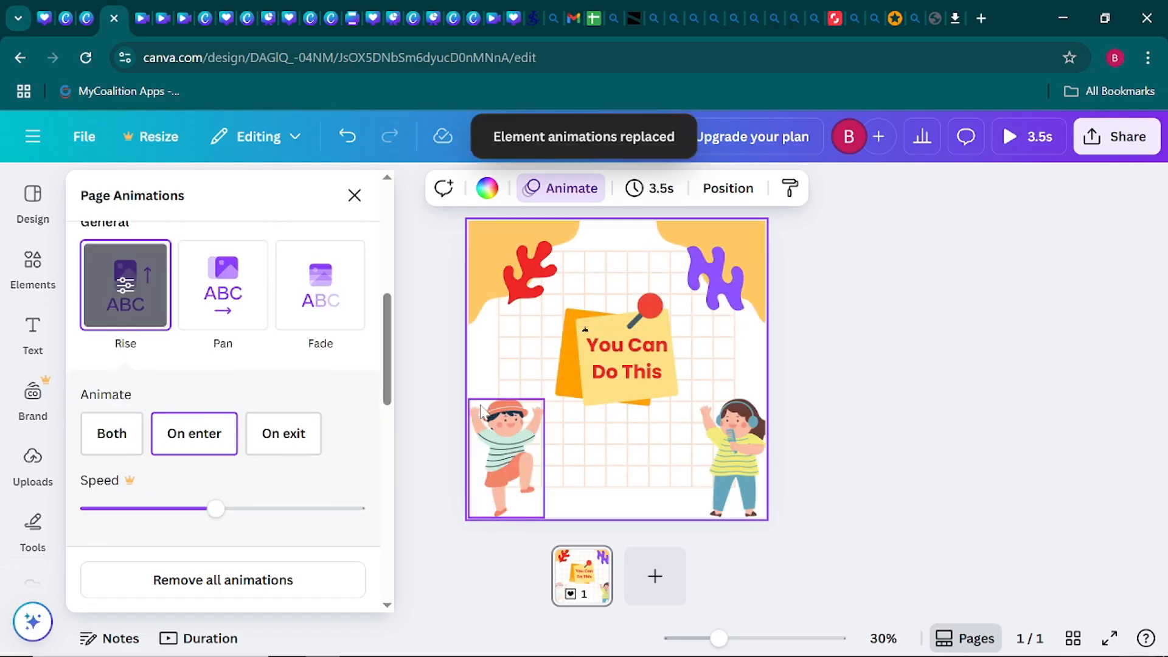
pyautogui.click(195, 434)
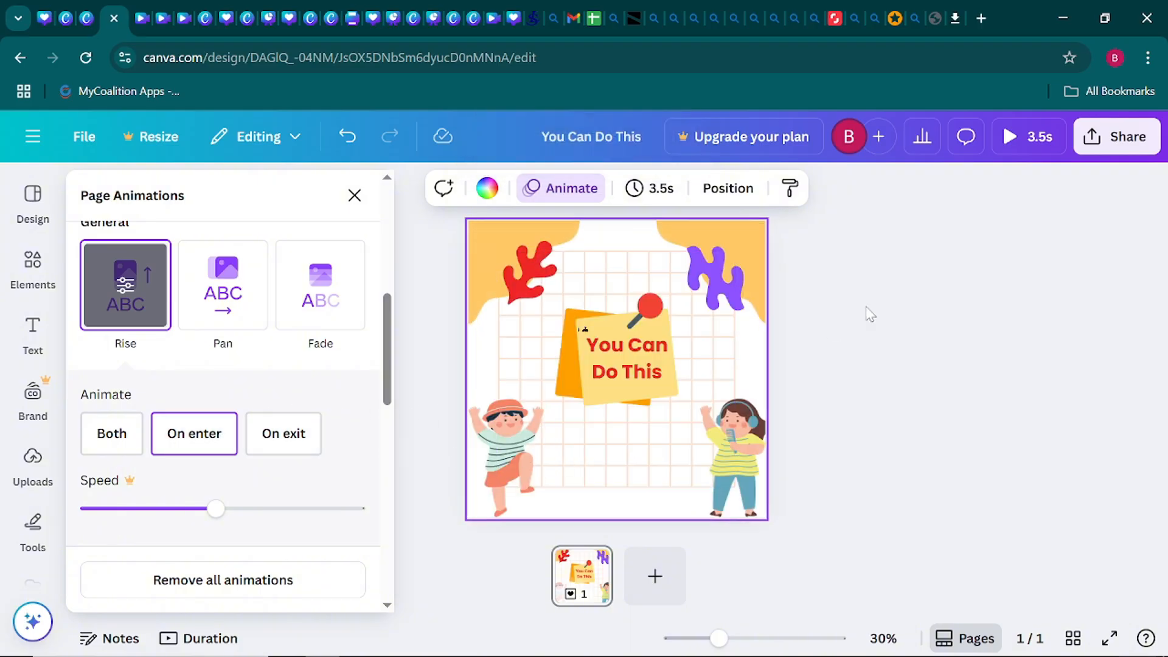
# Play the post's full preview, return to the editor and replay the page's Rise animation on enter
pyautogui.click(1005, 142)
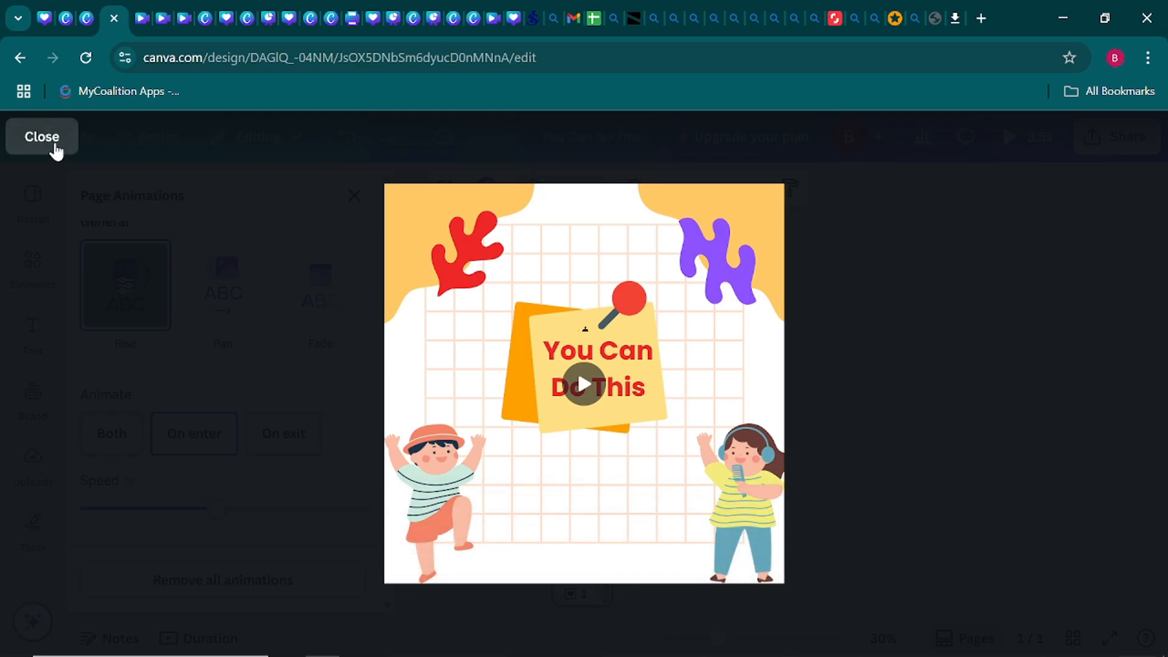
pyautogui.click(55, 148)
pyautogui.click(192, 451)
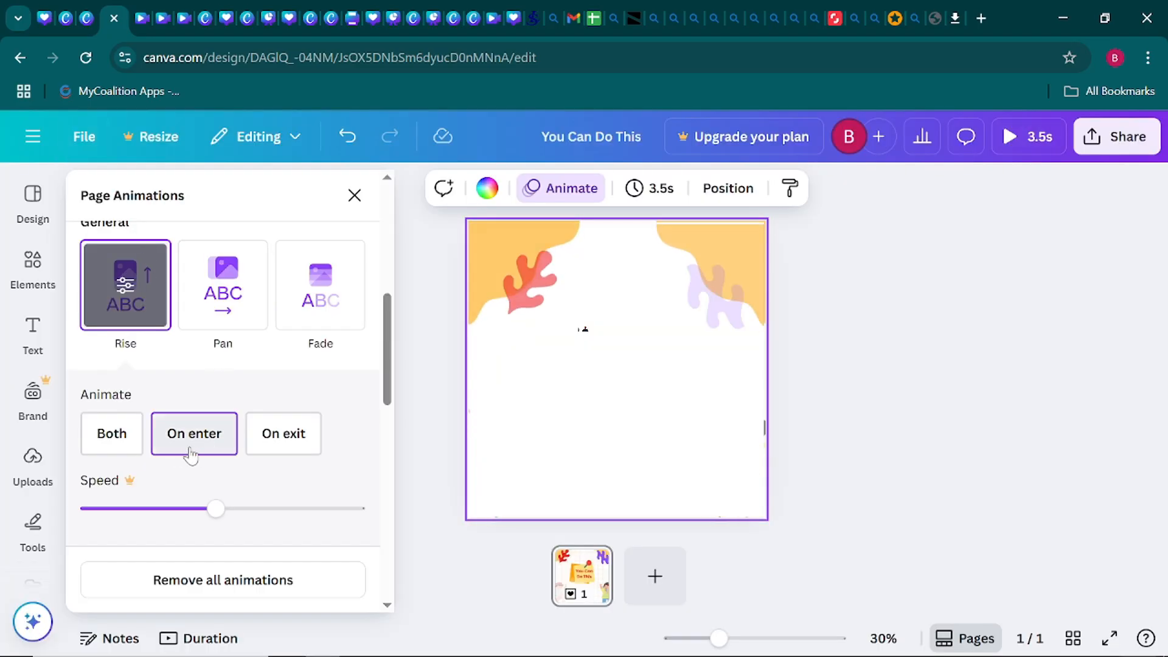
# Set the page's Rise animation to play on both enter and exit, check it in the full preview, and close the animation settings
pyautogui.click(114, 449)
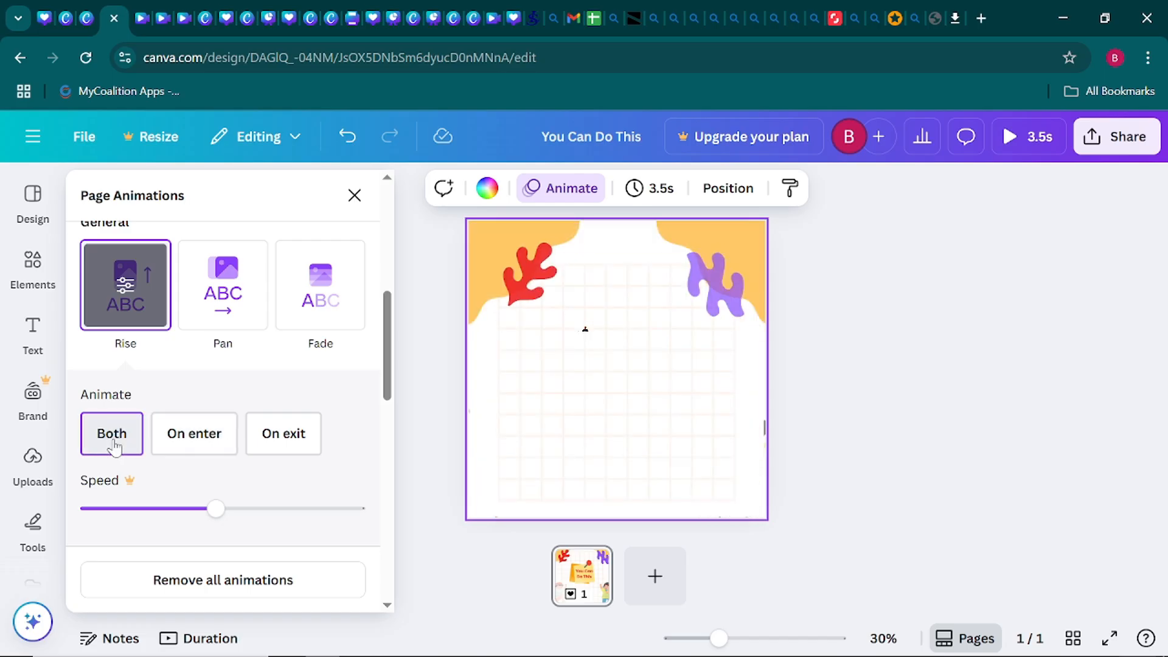
pyautogui.click(1019, 143)
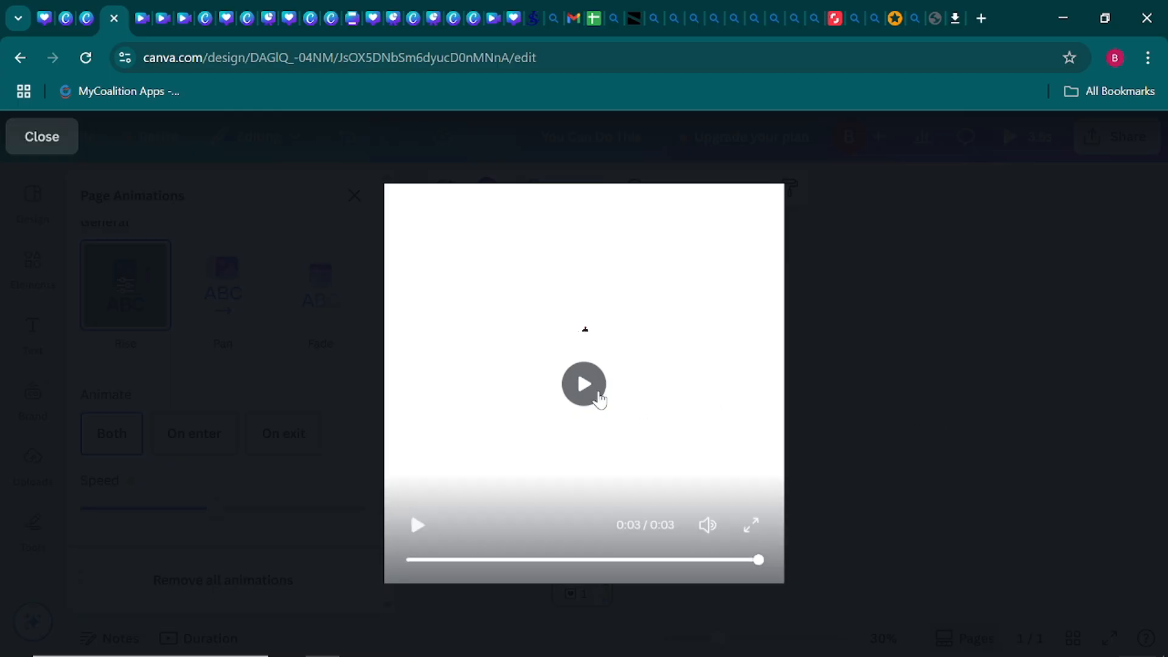
pyautogui.click(598, 397)
pyautogui.click(591, 393)
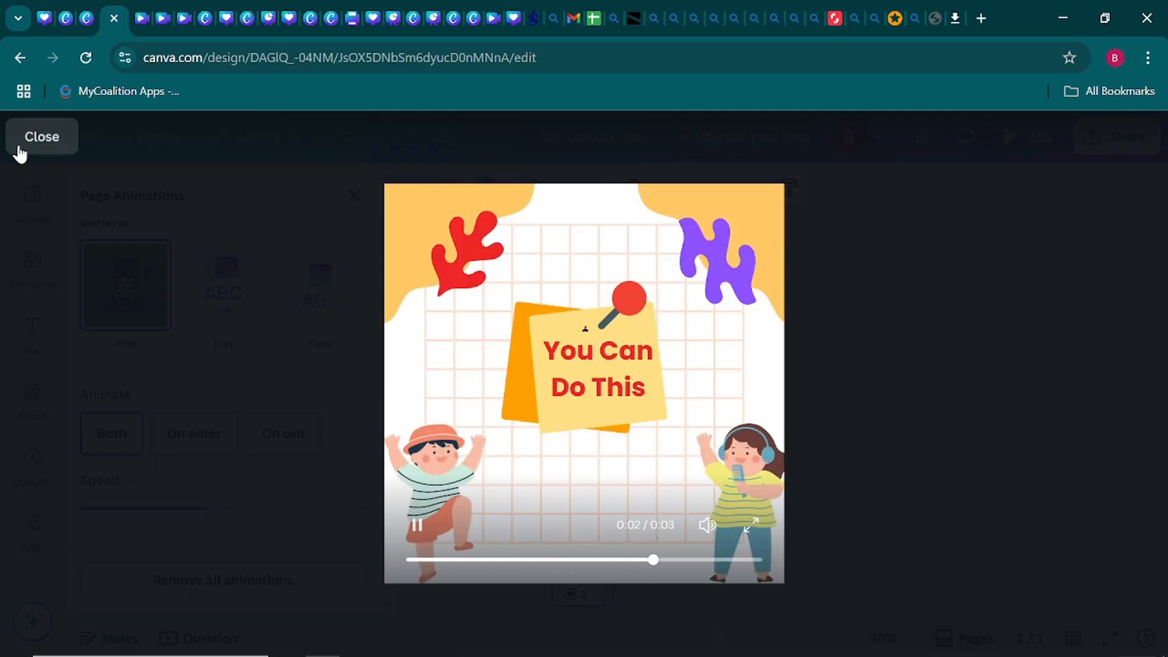
pyautogui.click(31, 148)
pyautogui.scroll(2, 188, 344)
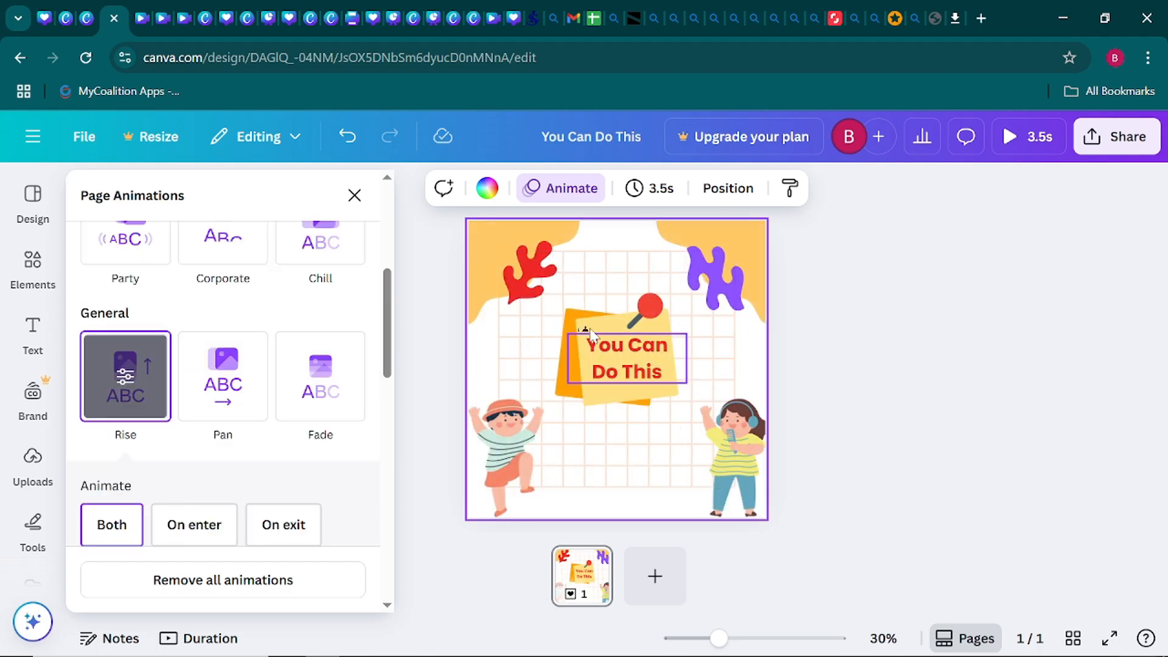
pyautogui.scroll(2, 262, 334)
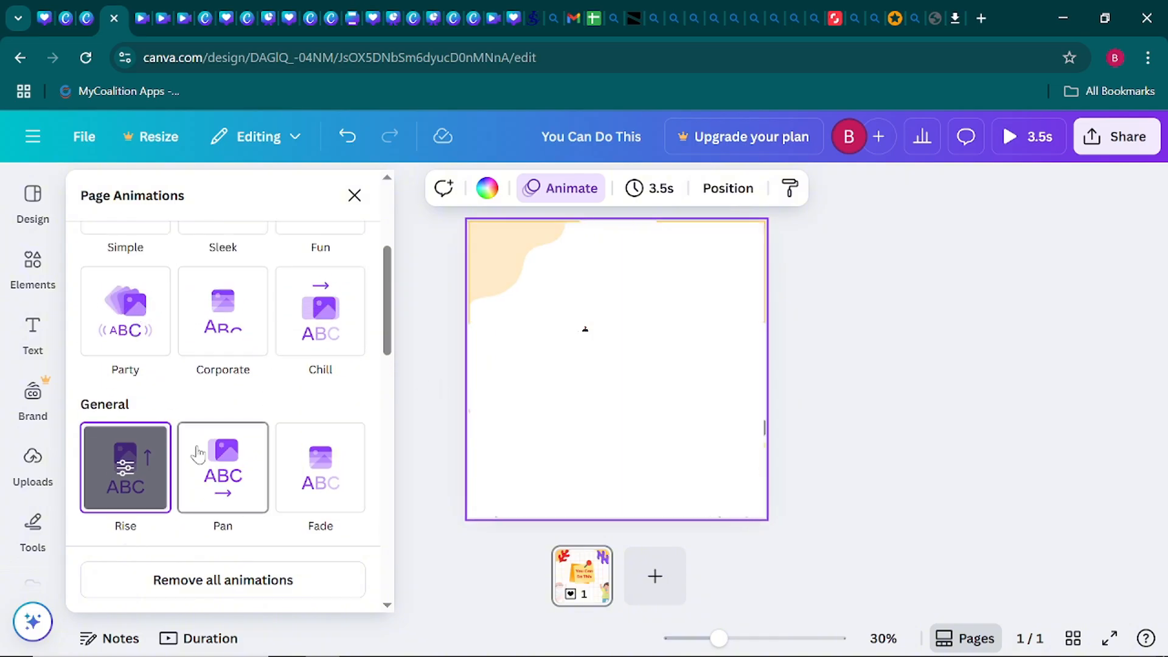
pyautogui.scroll(2, 188, 432)
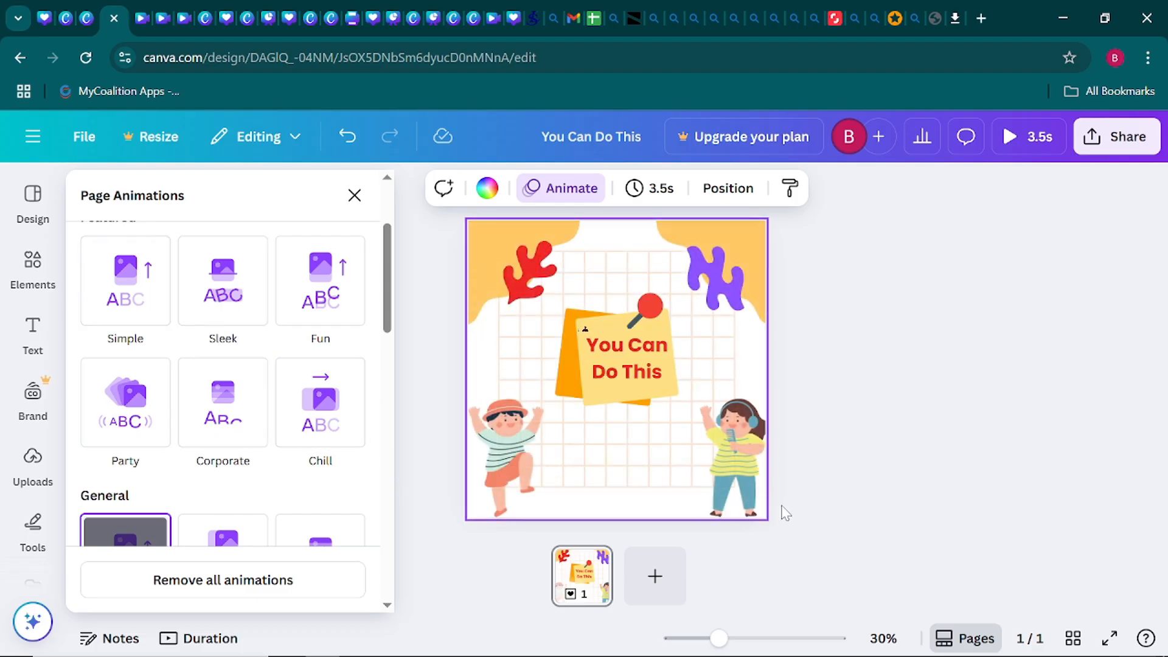
pyautogui.click(414, 465)
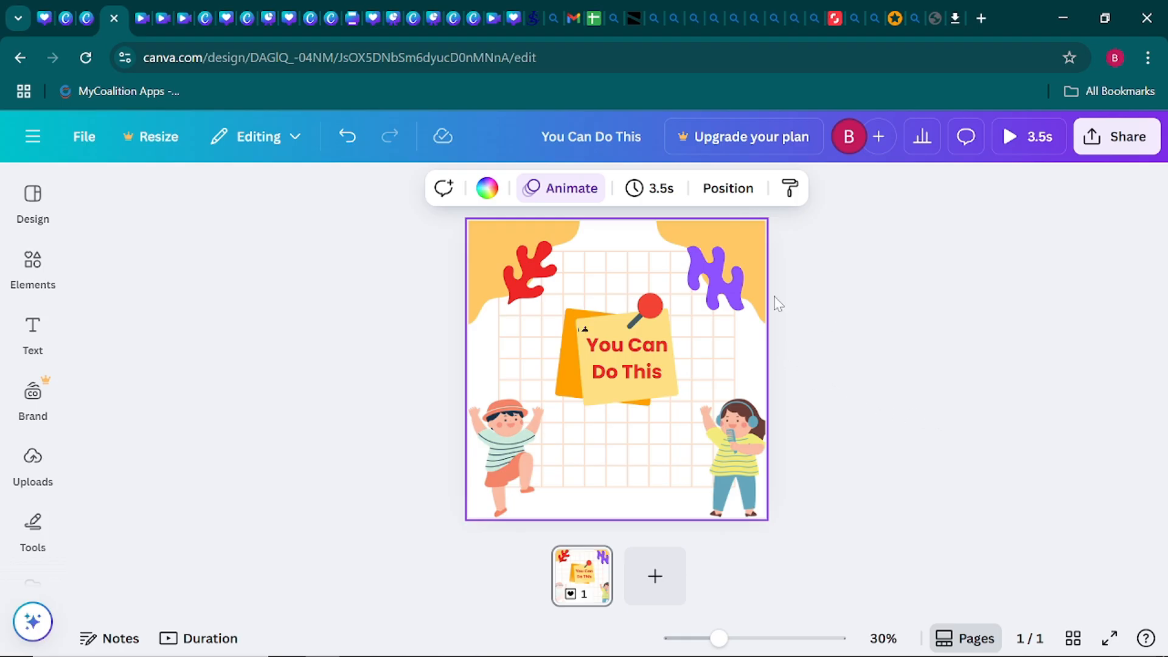
# Switch to the open lesson presentation and show it full screen from the Step 8 slide through to "Mini Project: Make It Move!"
pyautogui.click(432, 18)
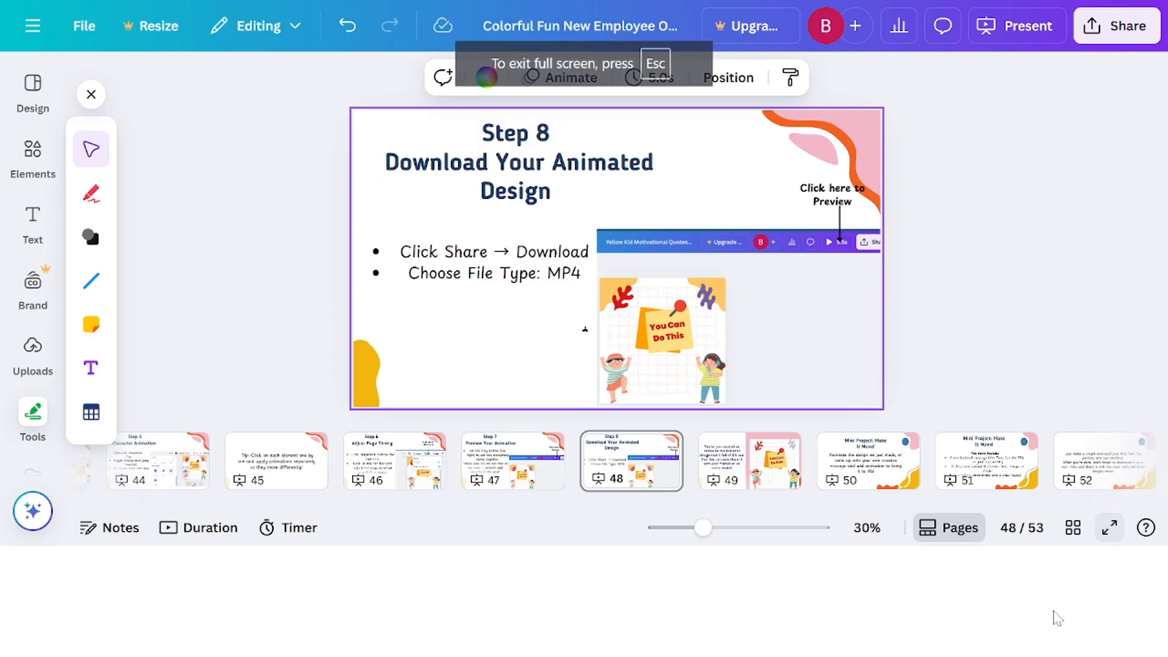
pyautogui.click(1110, 638)
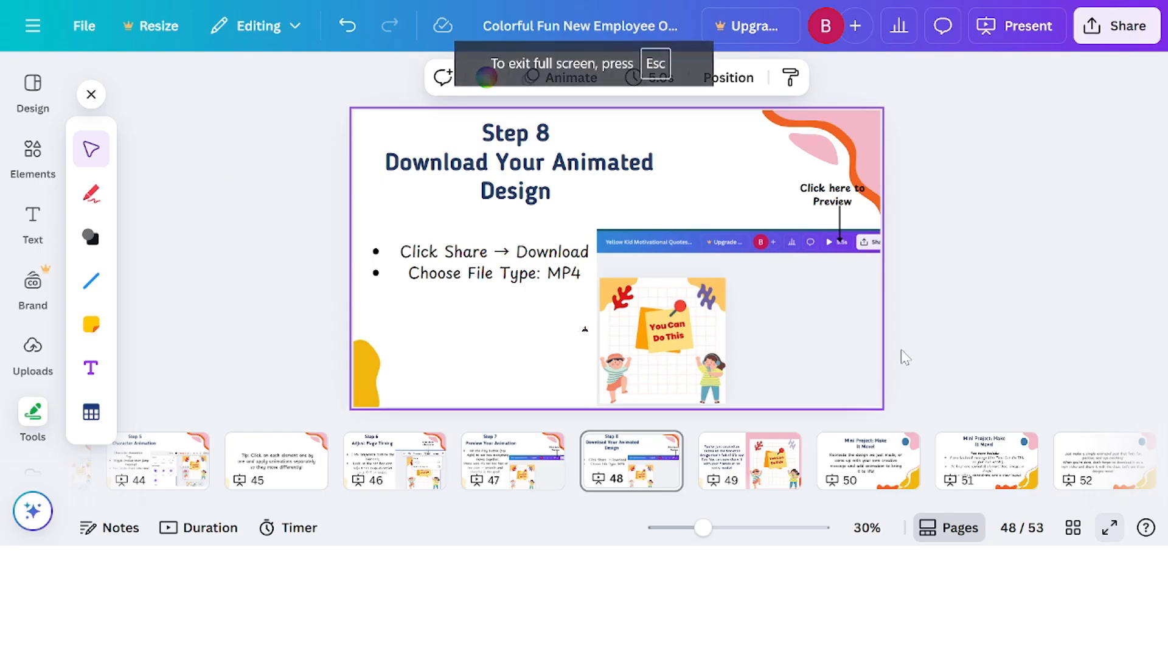
pyautogui.press('Right')
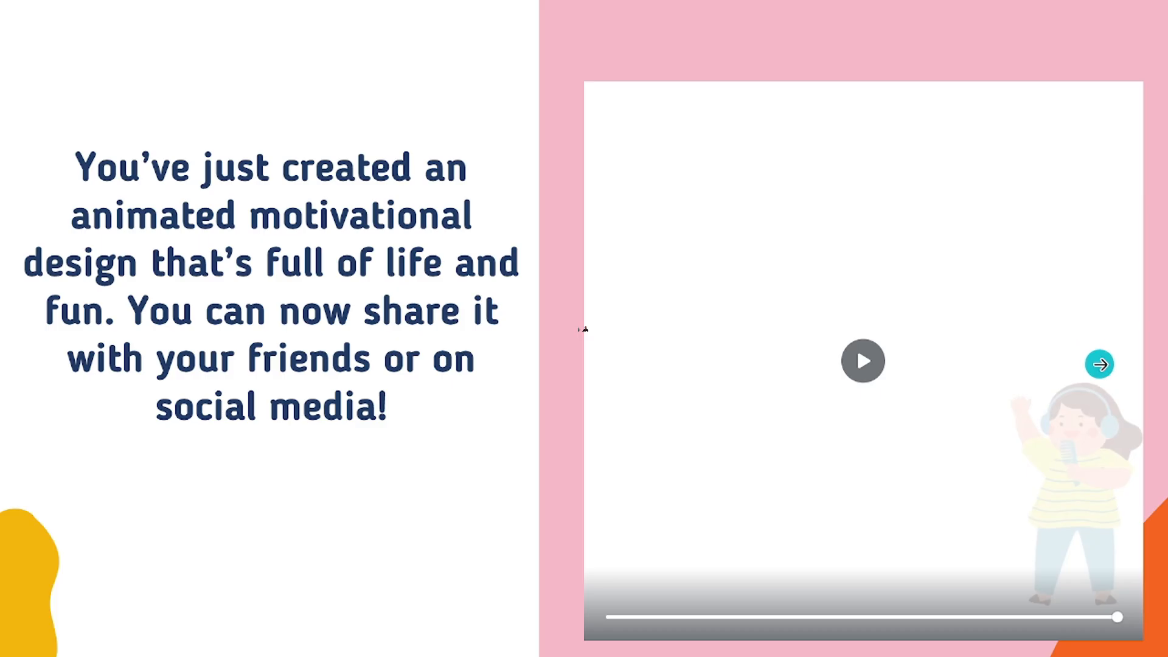
pyautogui.click(1100, 365)
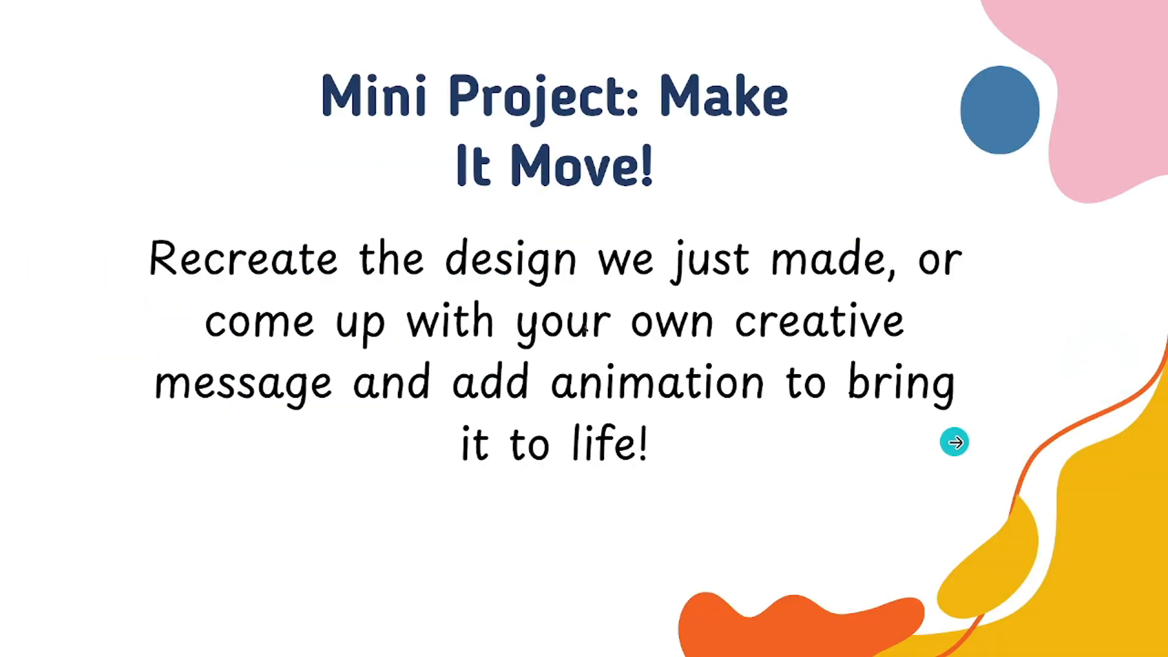